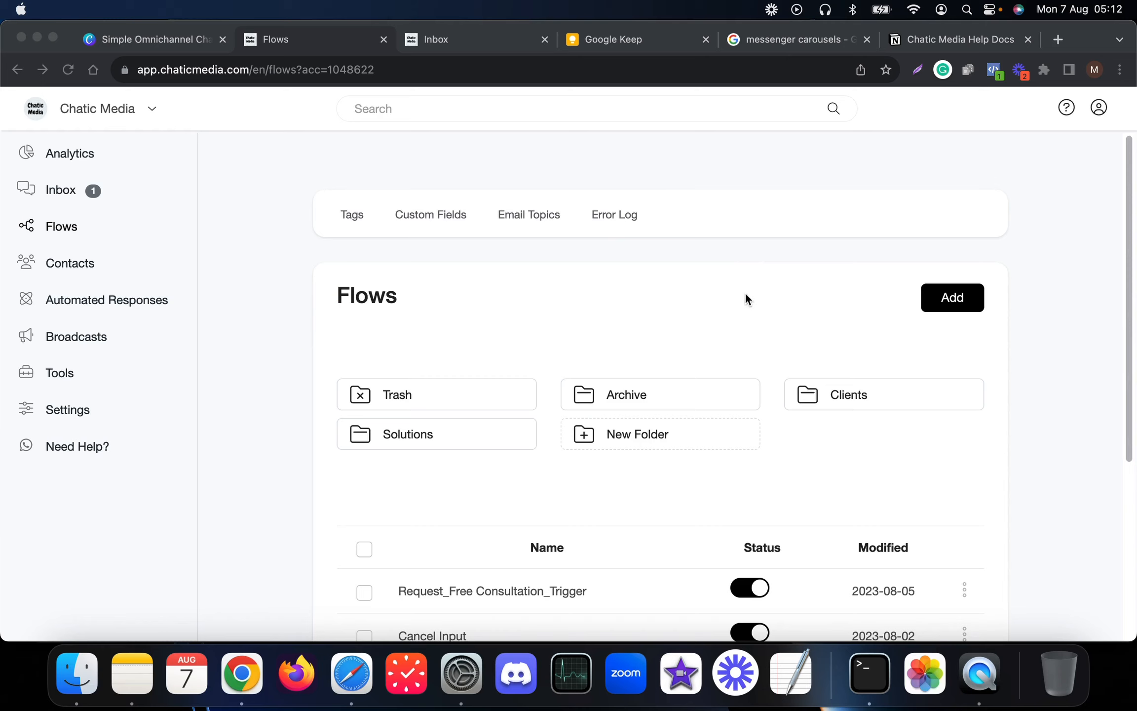
- Create a new flow named 'My First Flow' and open it in the flow editor
left_click(817, 287)
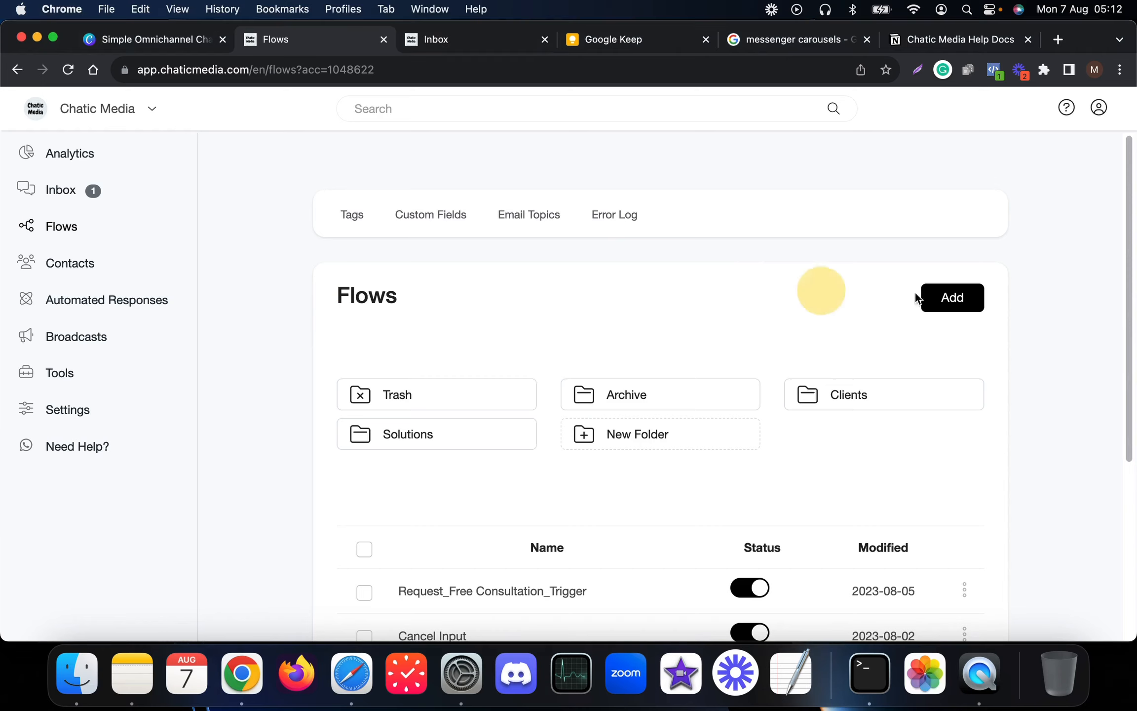
left_click(940, 304)
left_click(470, 184)
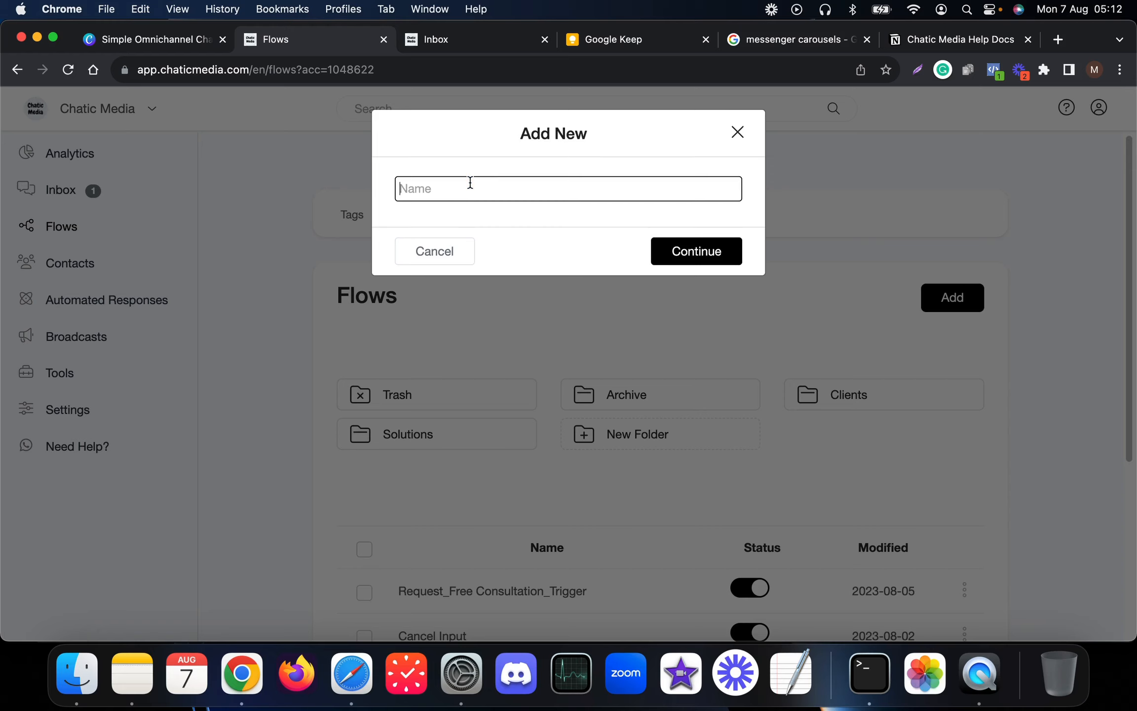
type("M")
type("y First F")
type("Flow")
key("Return")
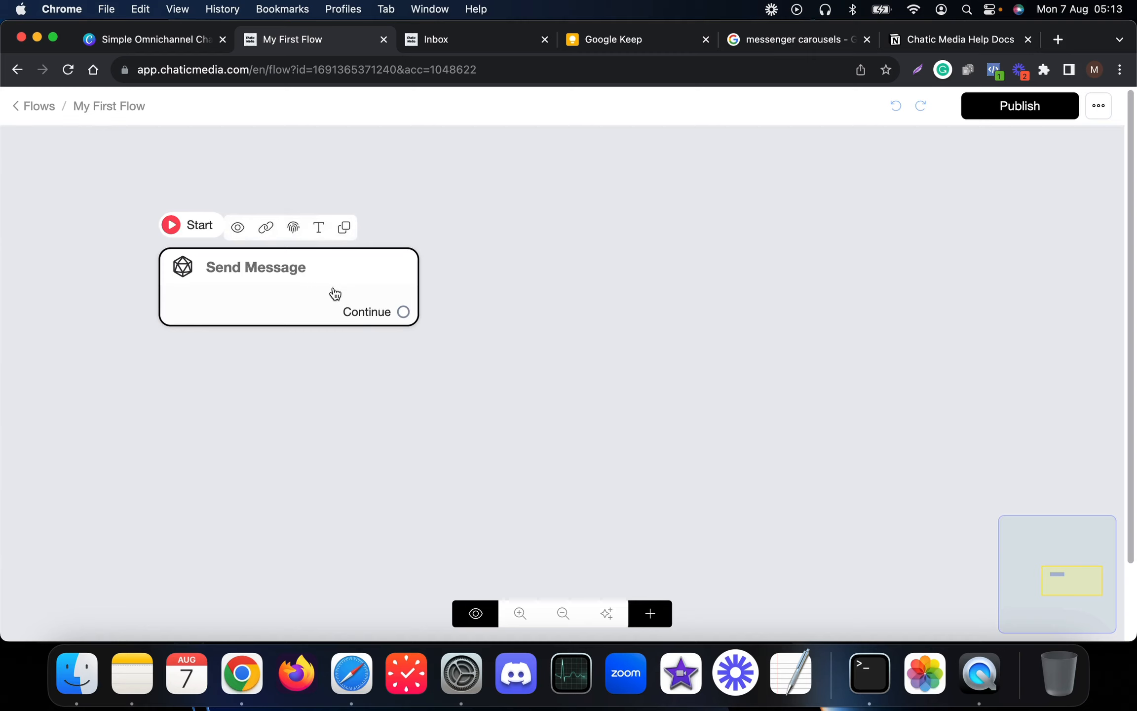
- Open the Send Message step's side panel and list content types like Text, Card and Carousel
left_click_drag(308, 287, 427, 285)
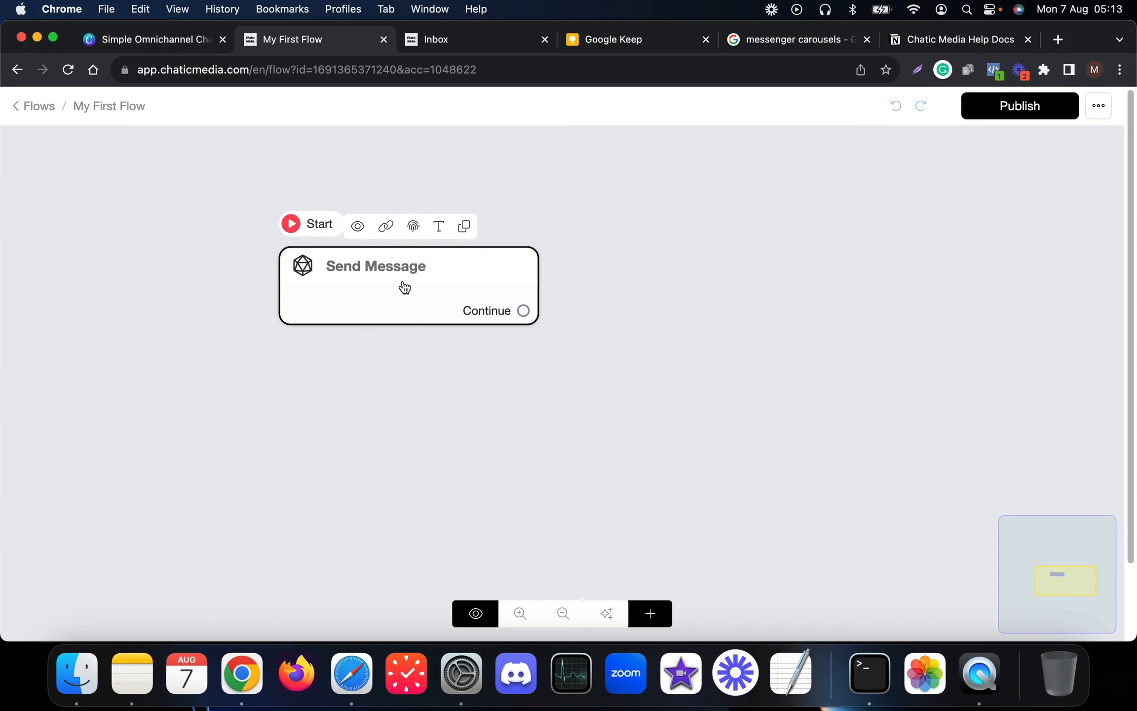
left_click(404, 286)
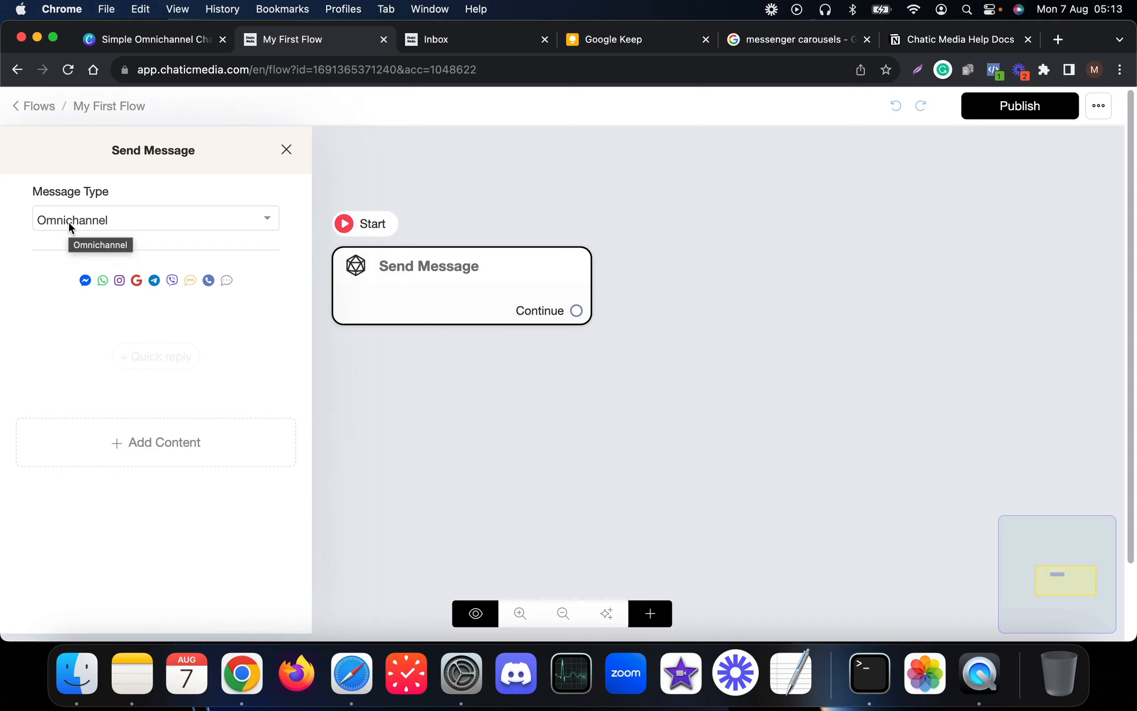
right_click(119, 441)
left_click(59, 361)
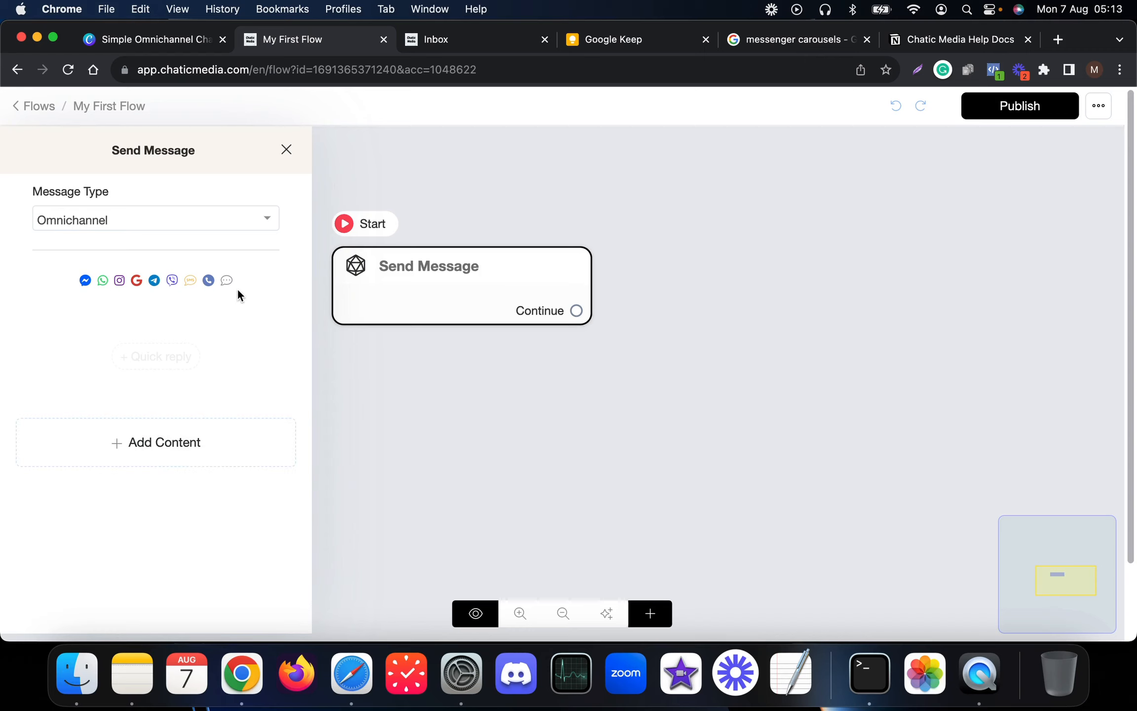
left_click(182, 442)
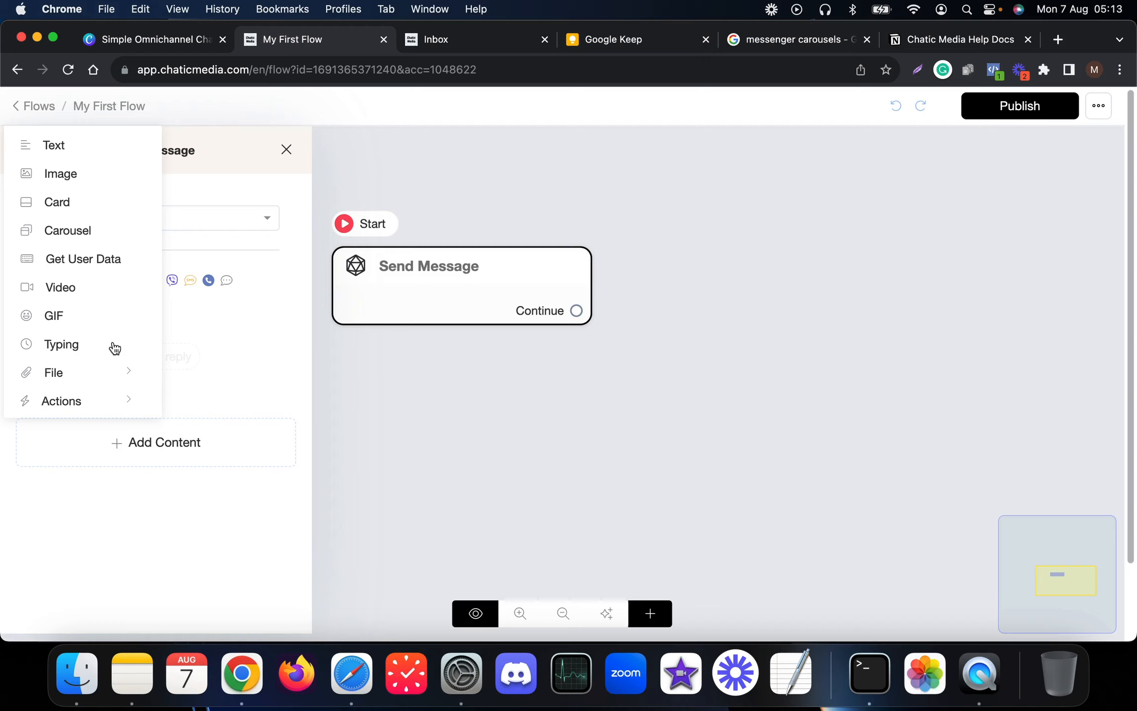
- Browse the File, Actions and Inbox options, such as Add Tag, OpenAI and Google Sheets
left_click(68, 372)
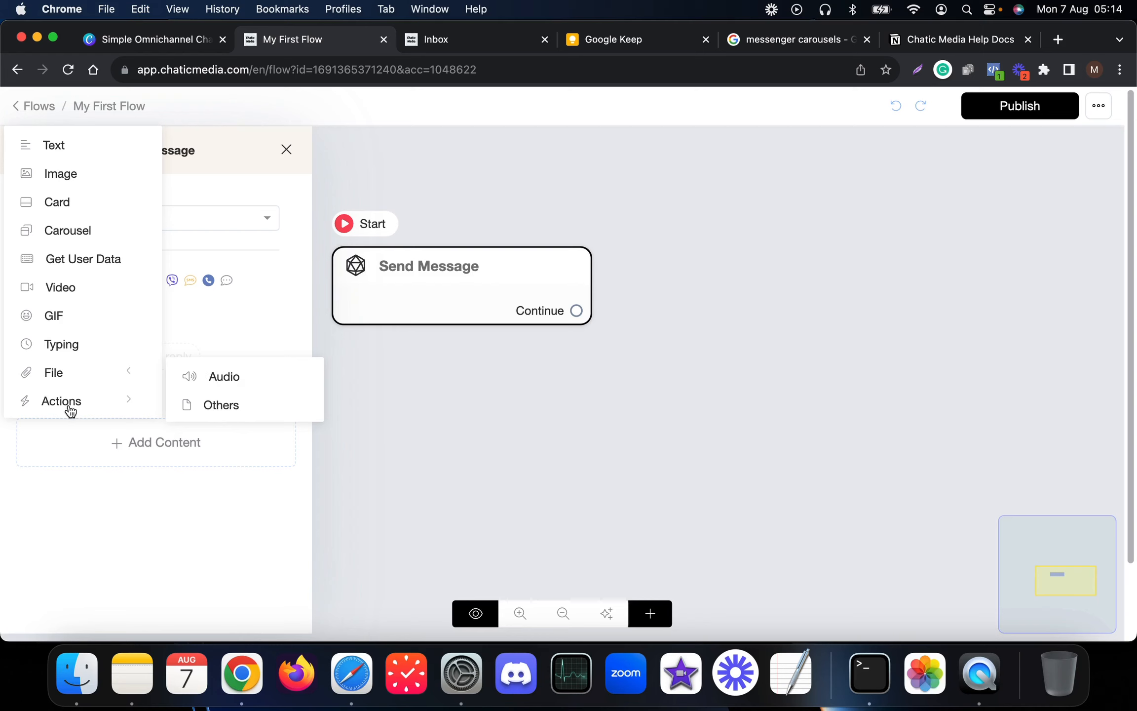
mouse_move(74, 407)
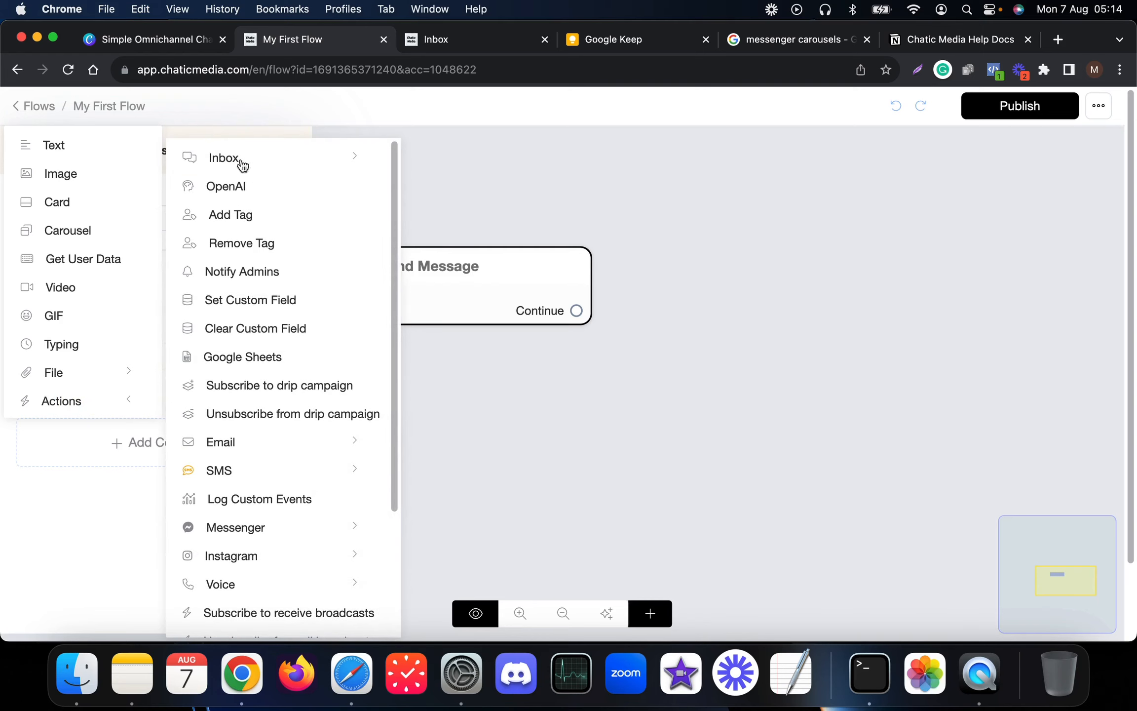
mouse_move(259, 158)
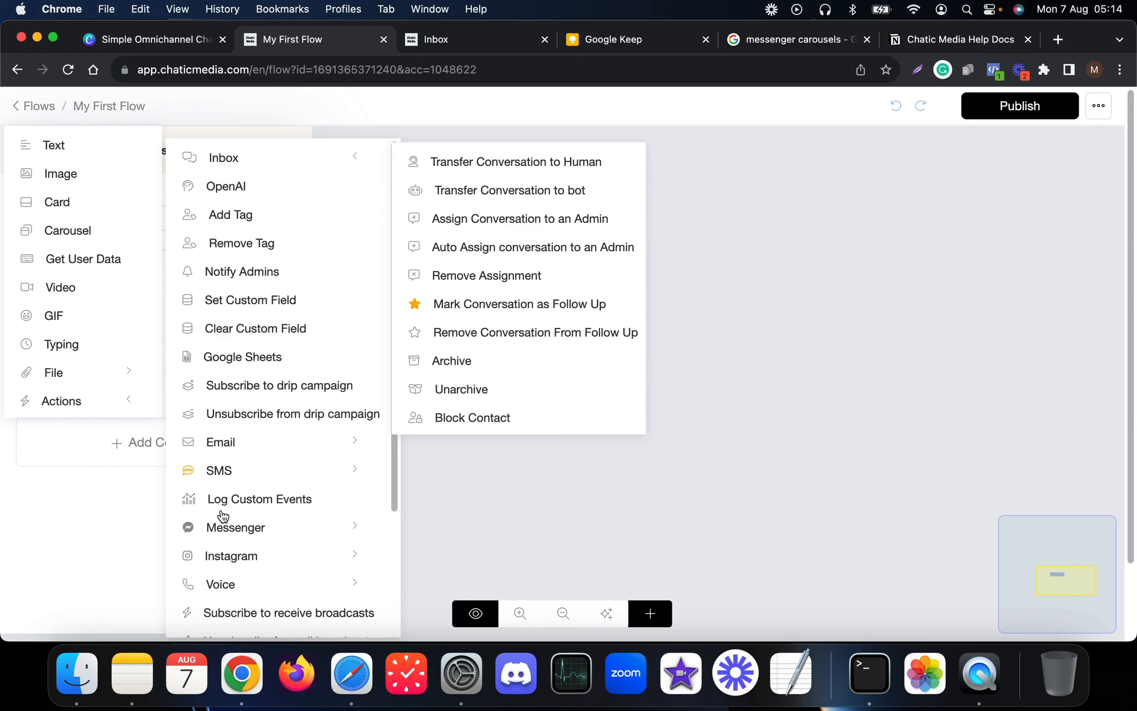
scroll(254, 568, "down", 5)
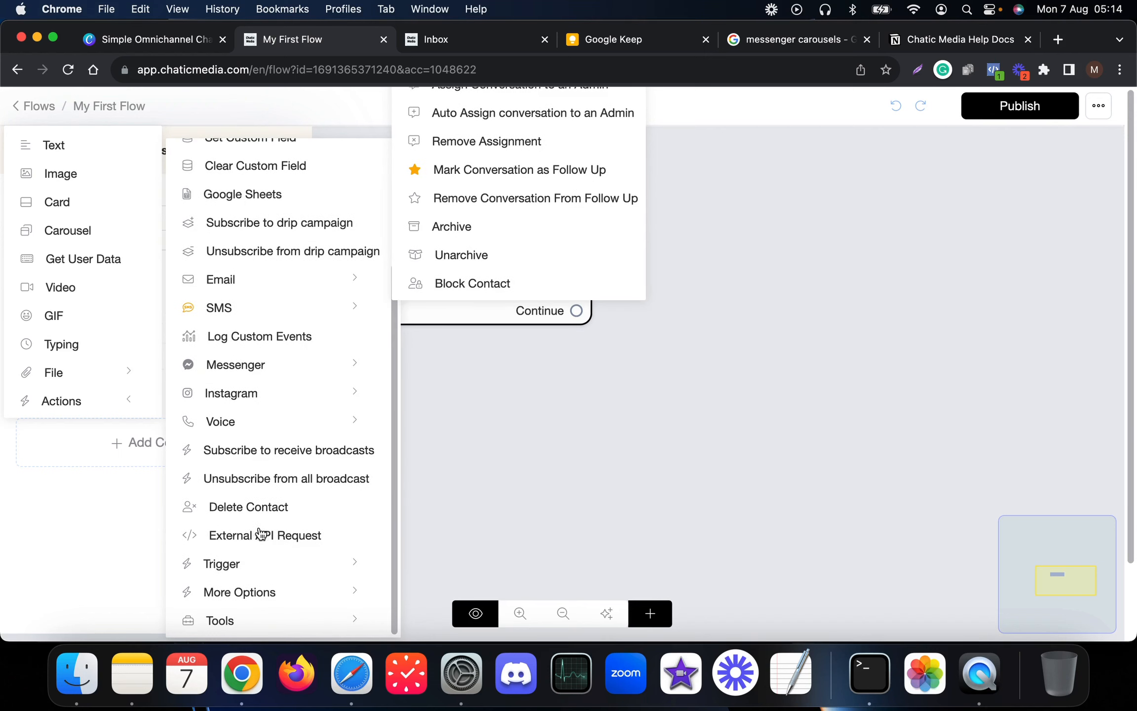
scroll(279, 536, "up", 5)
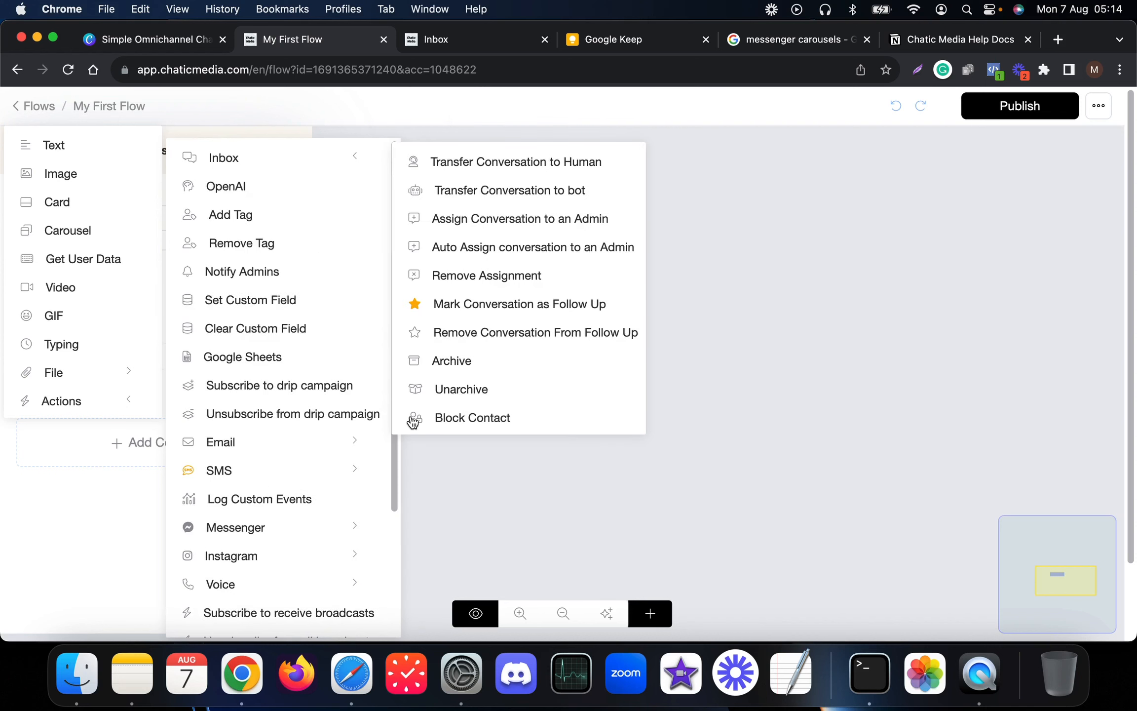
- Close the menus, shift the Send Message step left, and add a second Send Message step
left_click(504, 469)
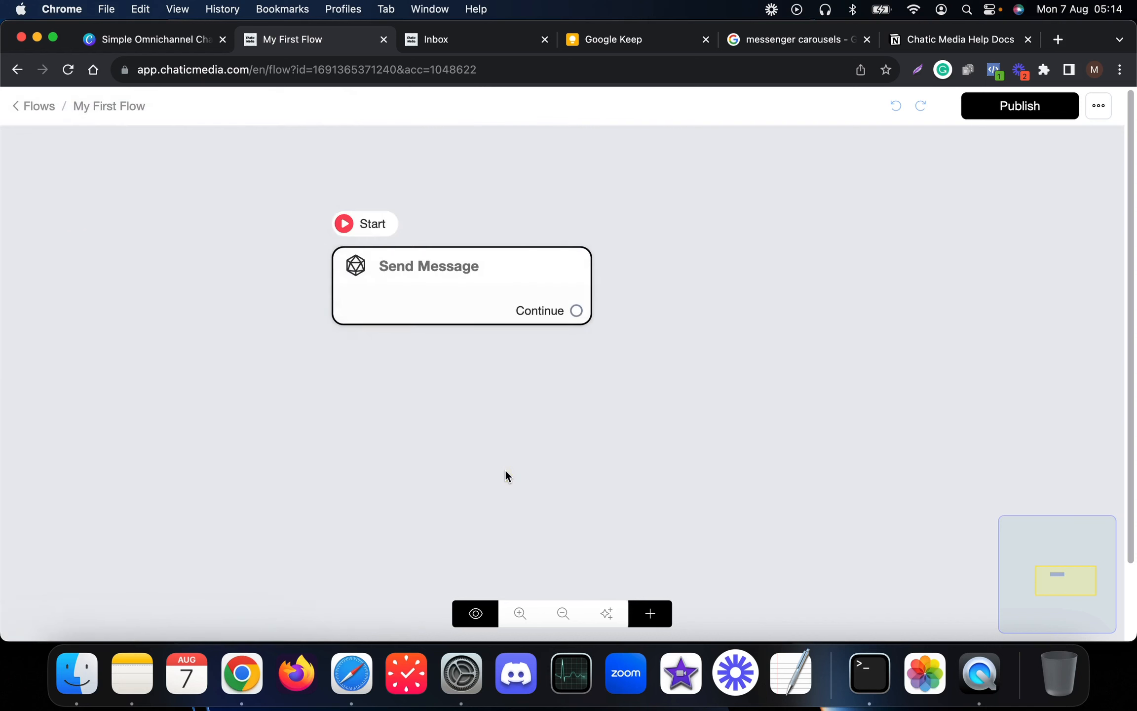
left_click(278, 296)
left_click_drag(278, 296, 252, 297)
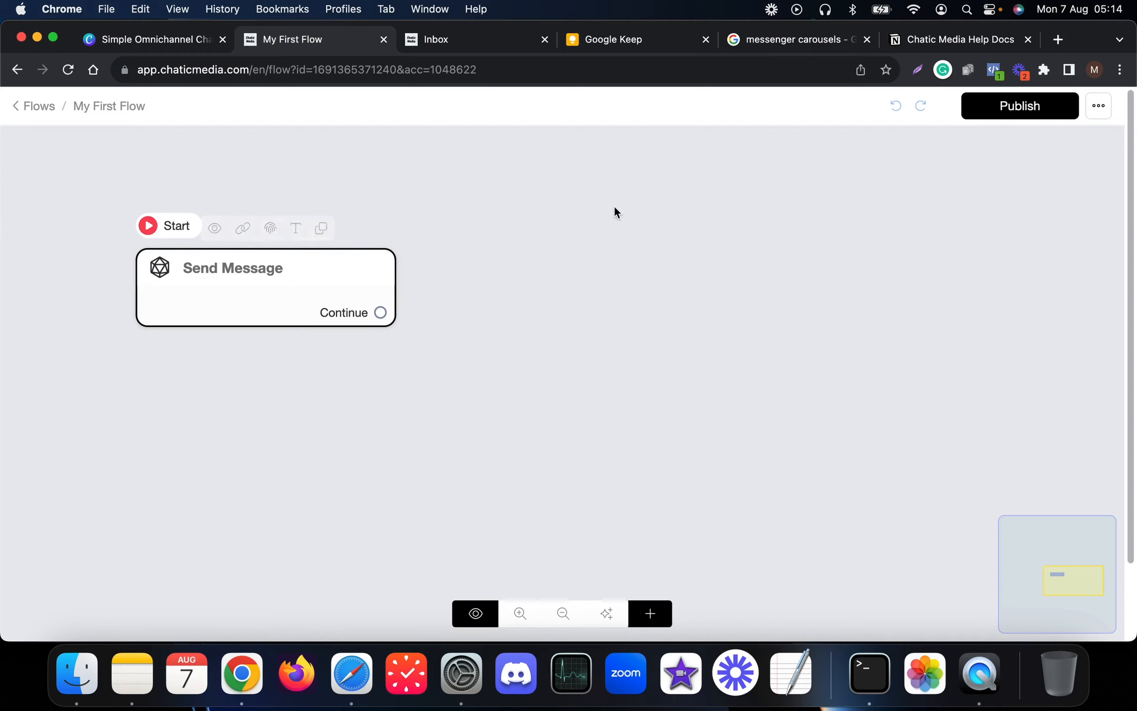
left_click(646, 613)
left_click(232, 376)
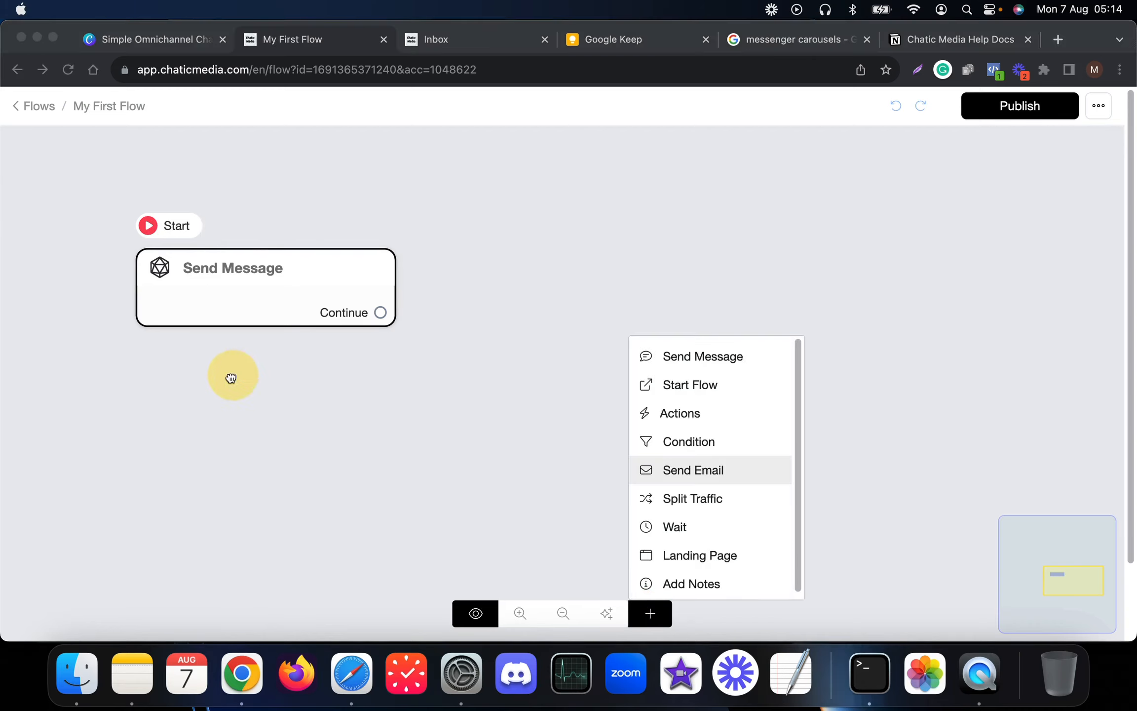
left_click(737, 357)
left_click(704, 355)
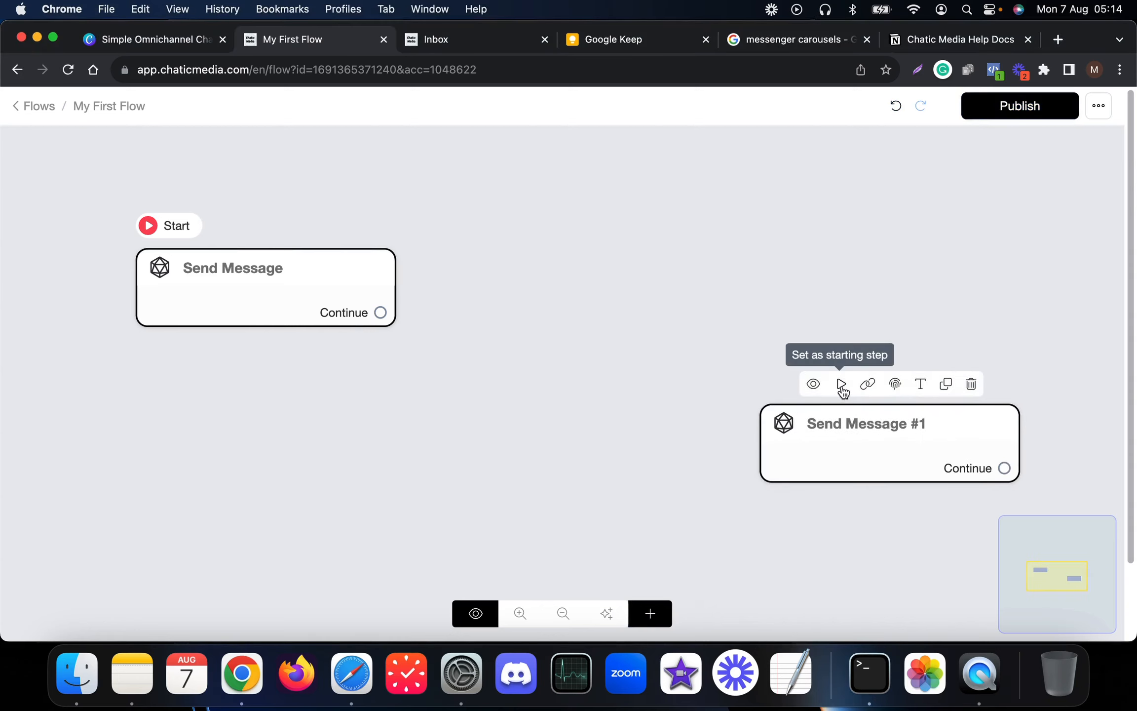
- Restore the original Send Message as start, delete Send Message #1, and reopen its settings
left_click(841, 385)
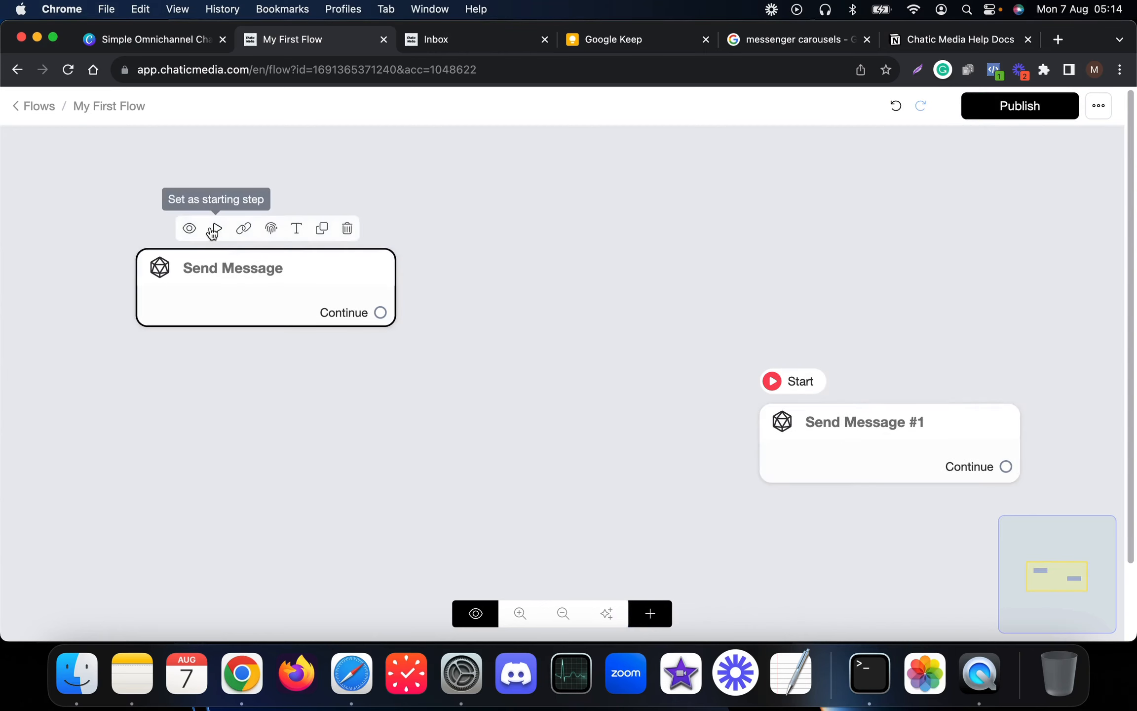
left_click(215, 230)
left_click(970, 384)
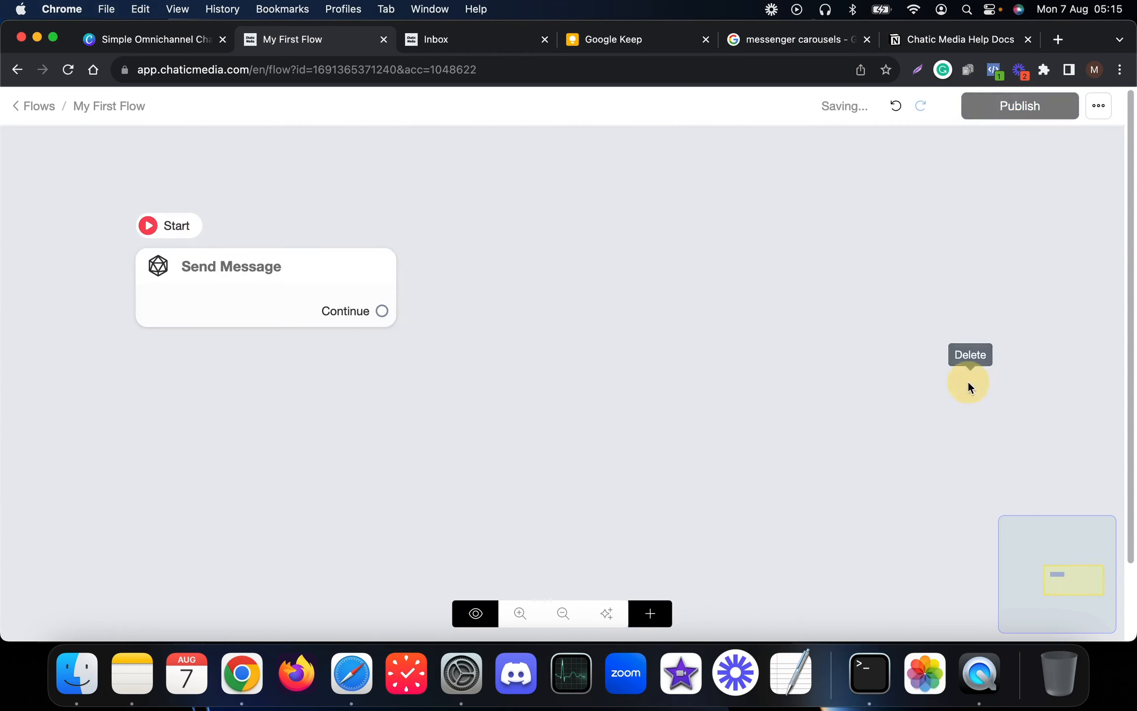
left_click(570, 292)
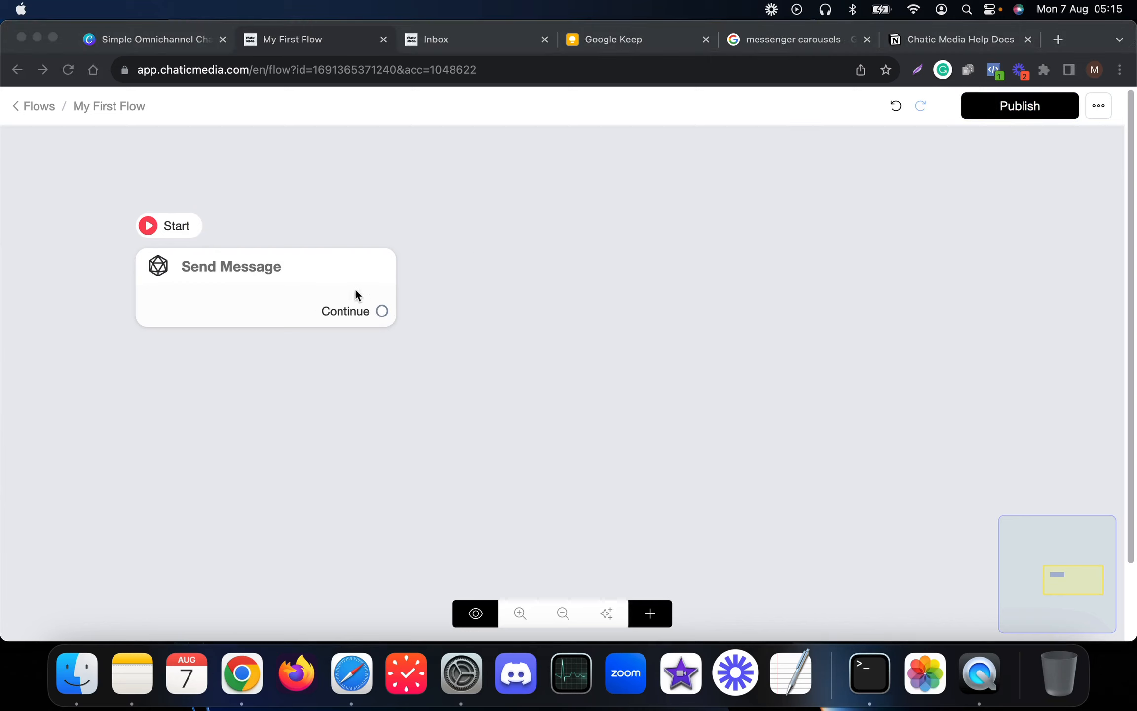
left_click(277, 296)
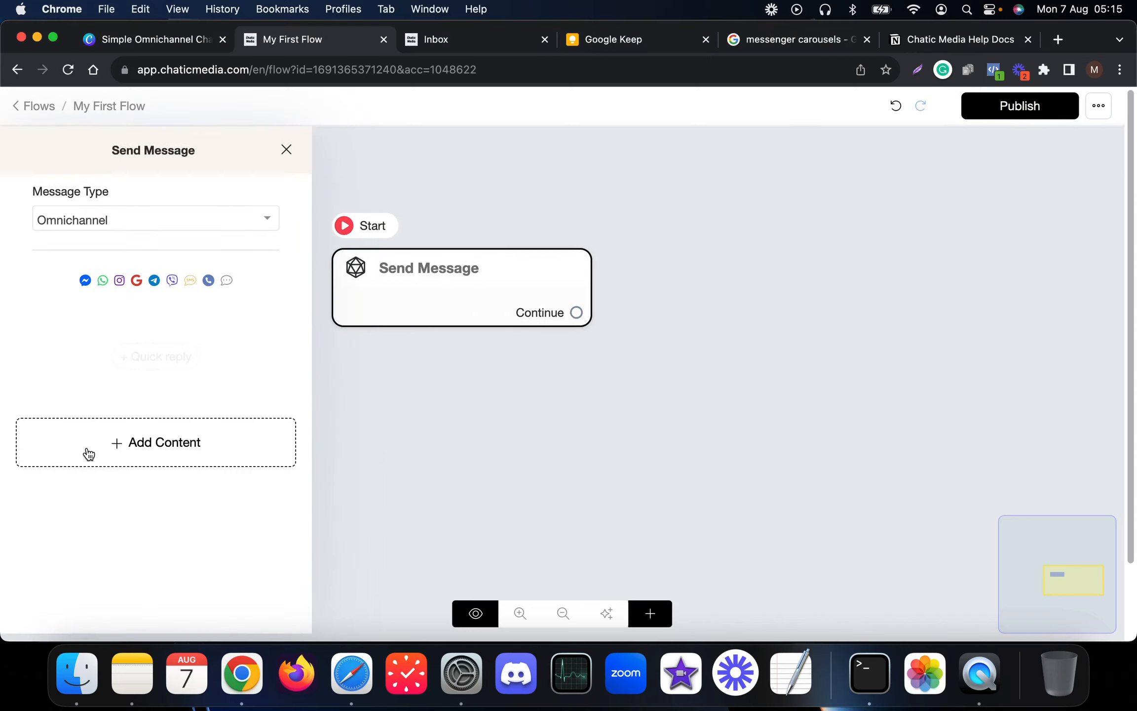
- Add a text block reading 'Hey {{first_name}}!' using the First Name contact variable
left_click(87, 446)
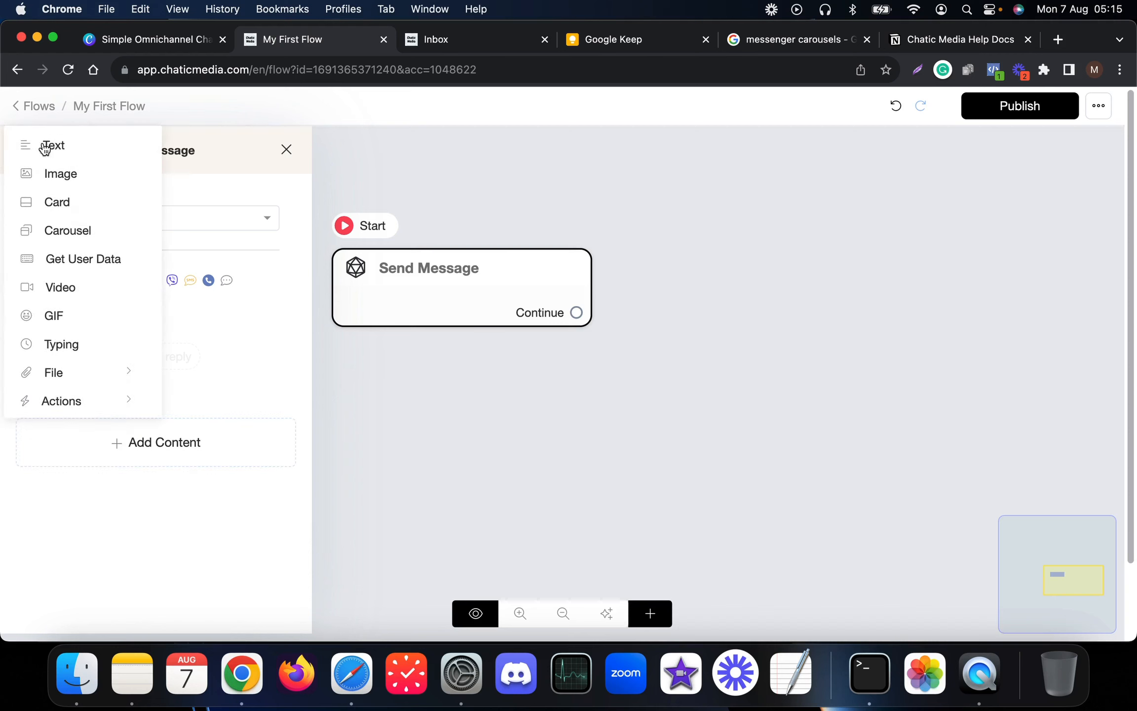
left_click(65, 146)
left_click(92, 337)
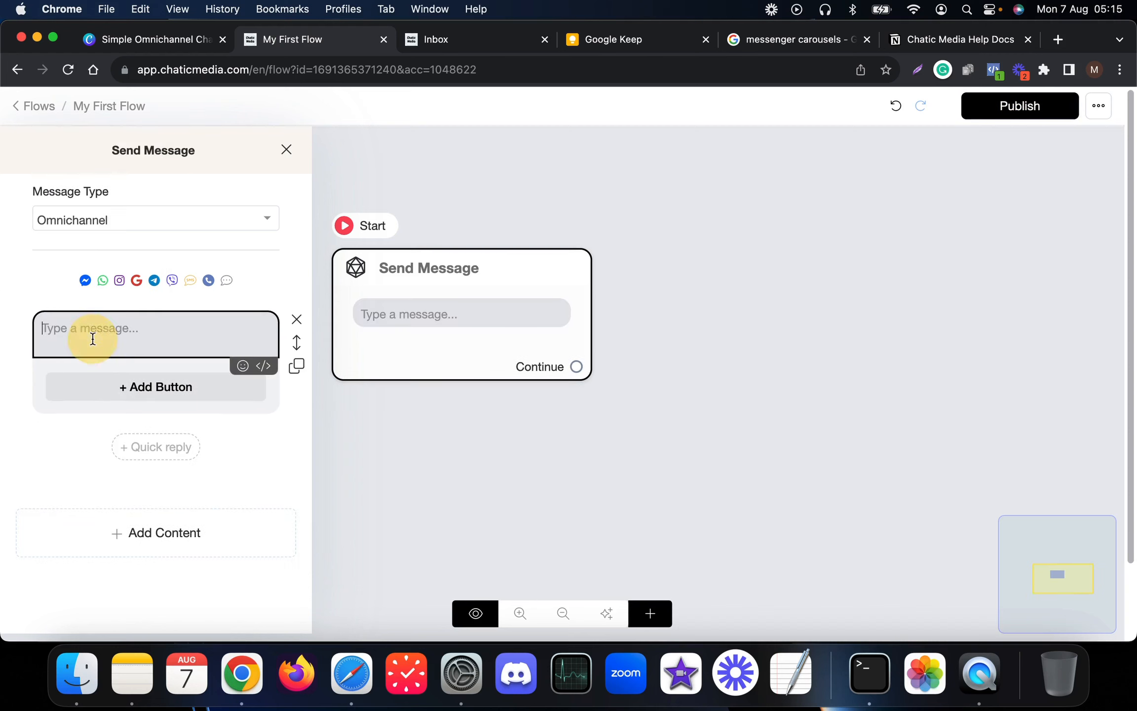
type("hey")
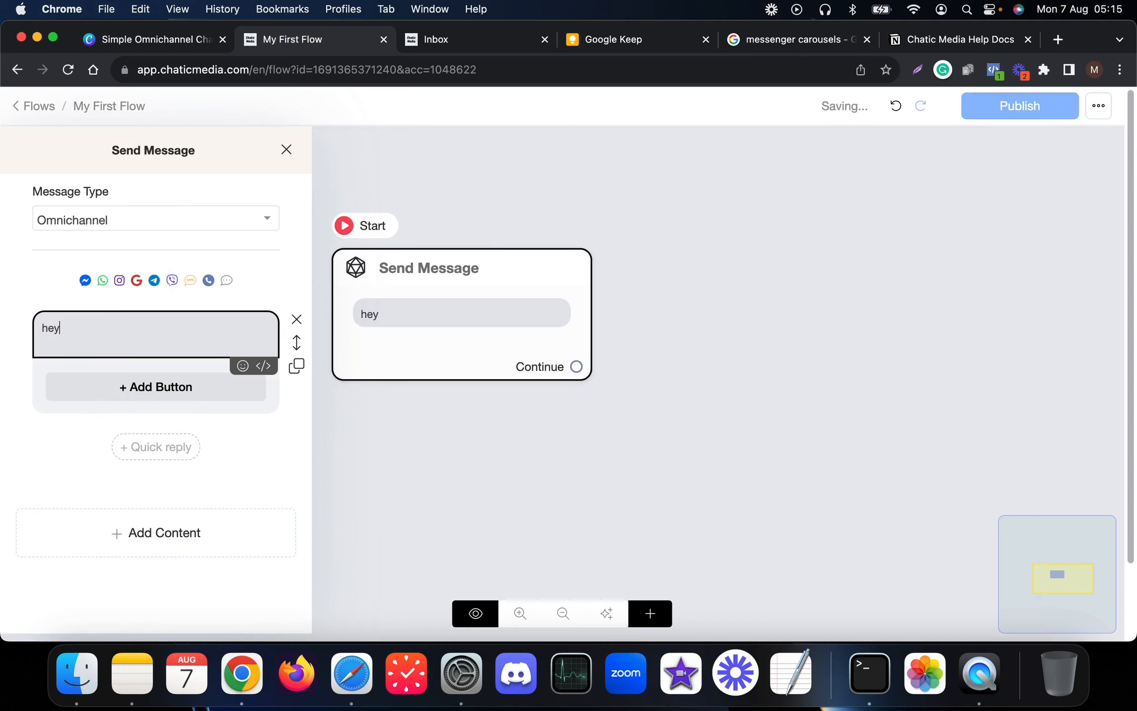
key("super+a")
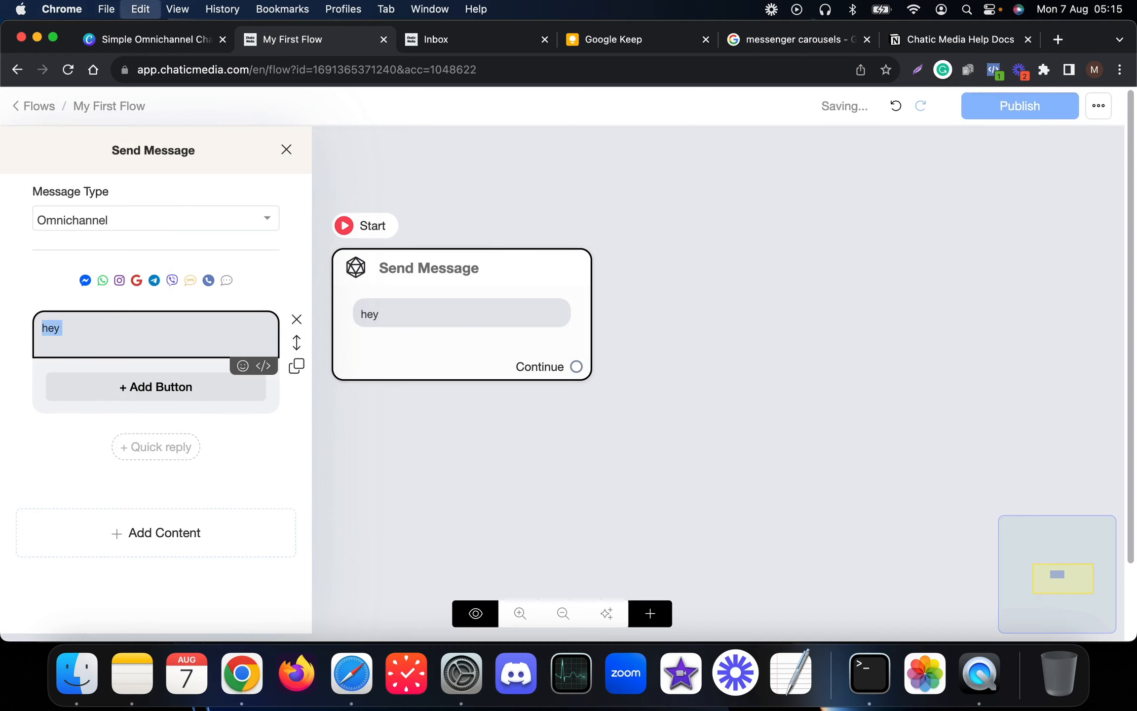
type("Hey")
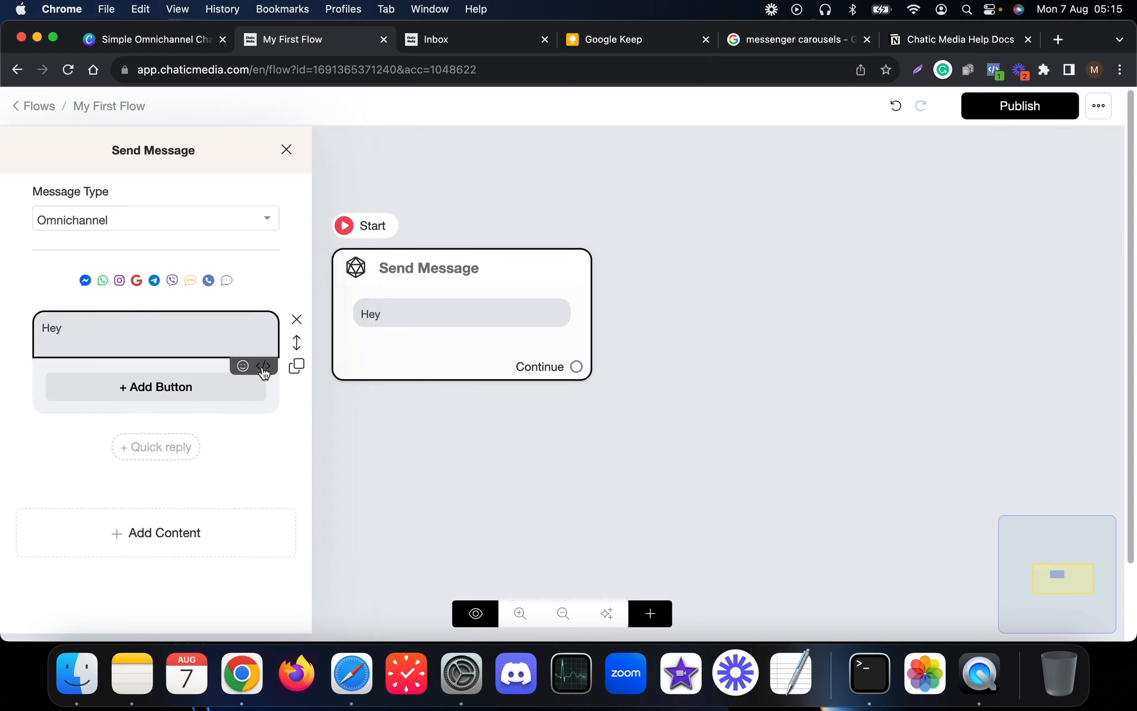
left_click(264, 371)
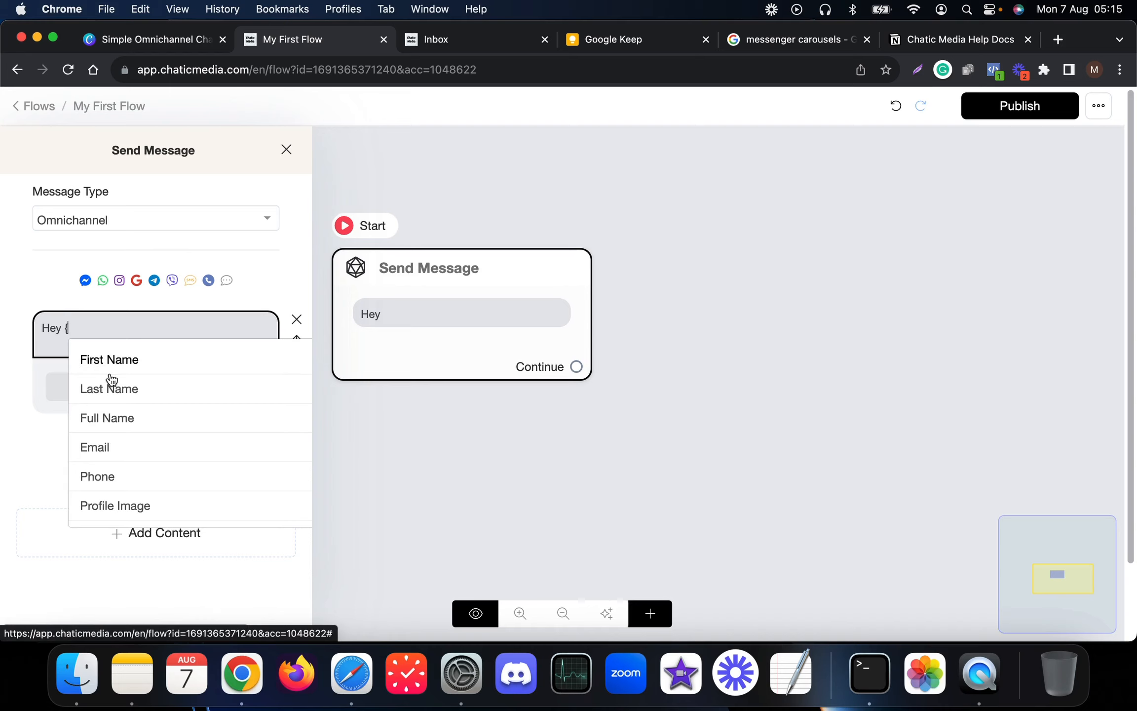
left_click(153, 328)
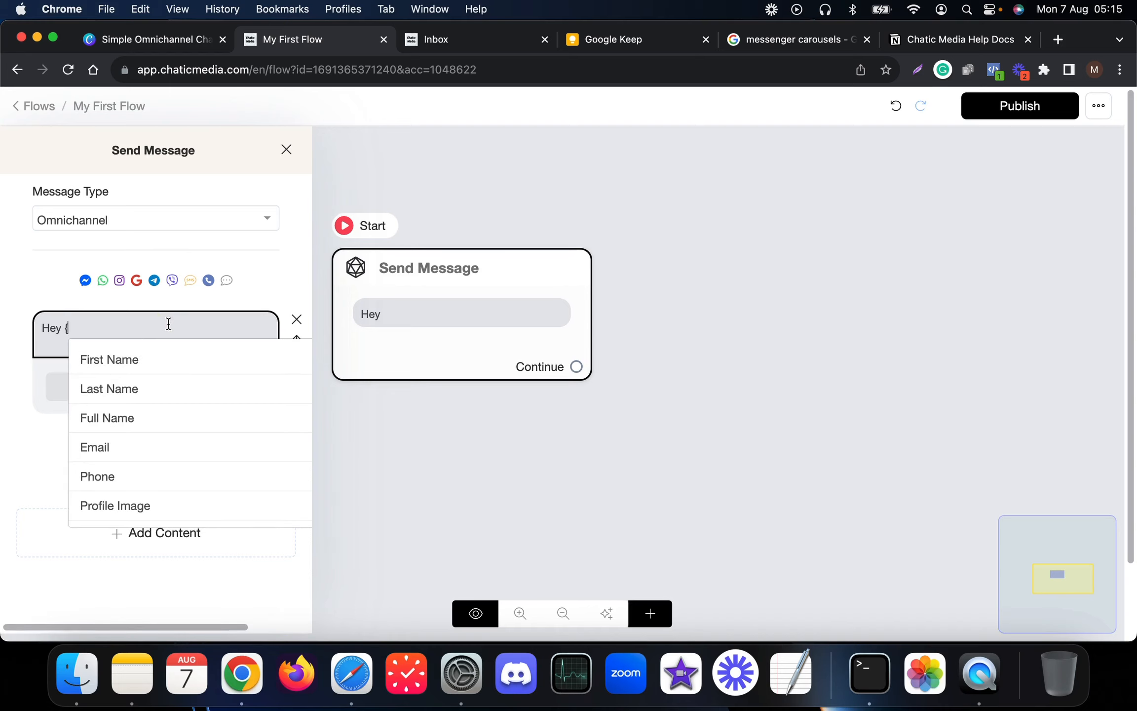
left_click(160, 360)
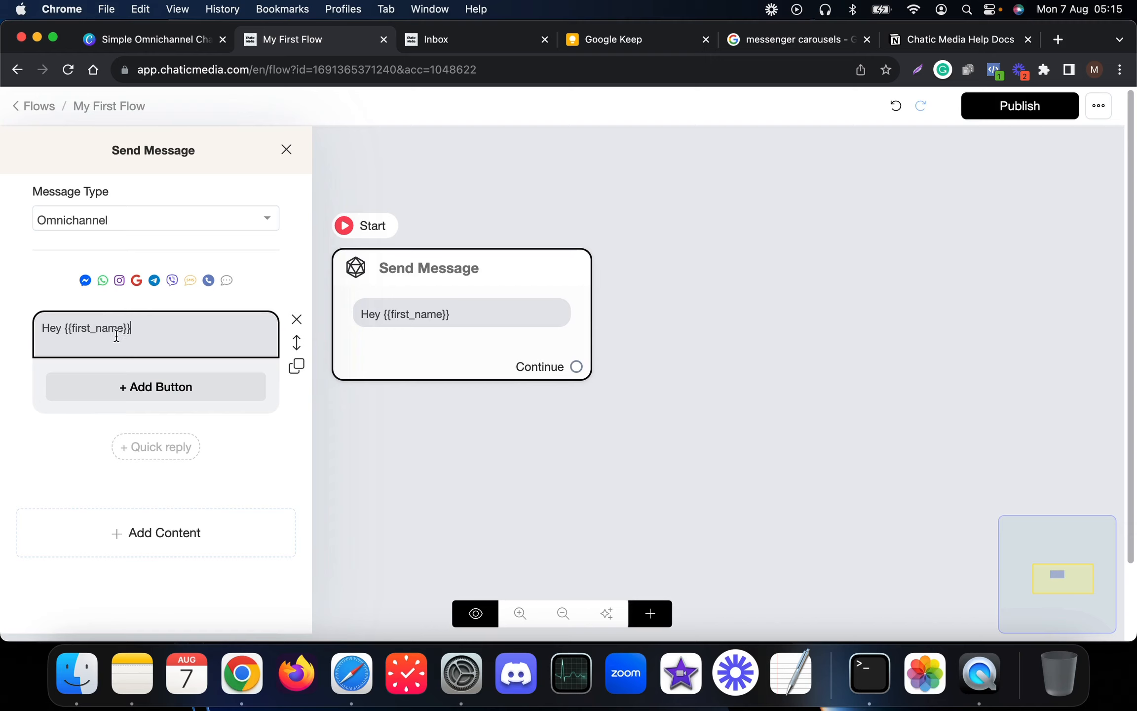
left_click_drag(154, 328, 58, 326)
left_click(134, 327)
type("!")
- Start a second line with 'Please' and select that word for replacement
key("Return")
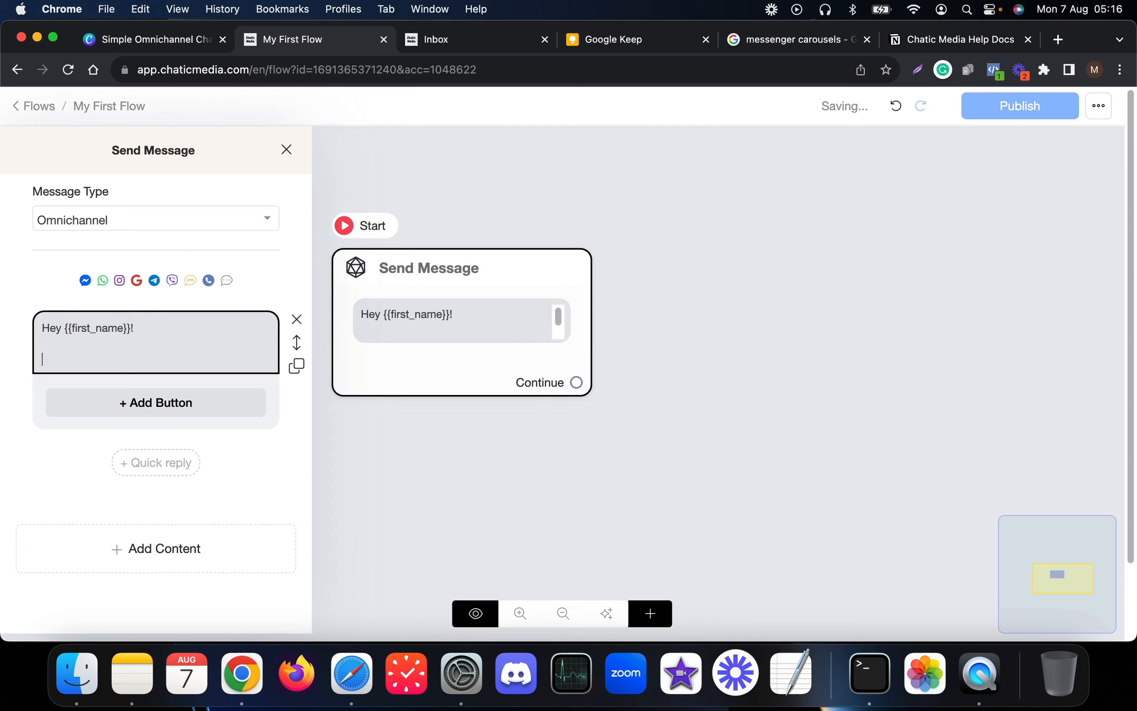
type("Please")
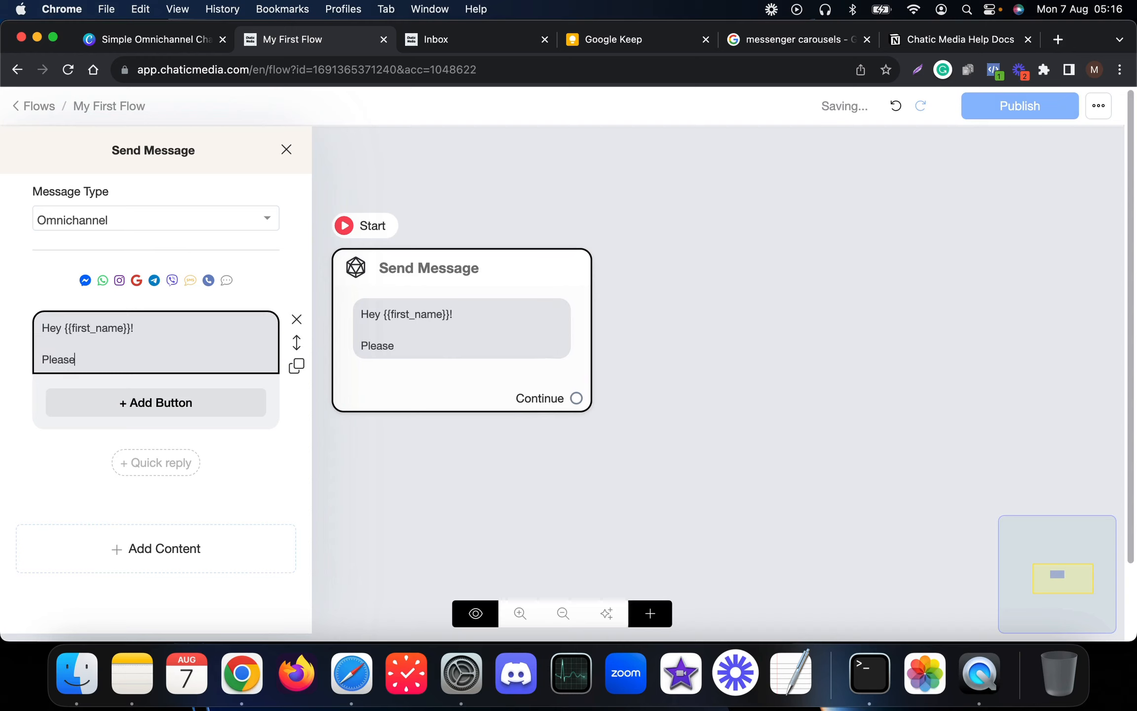
left_click(663, 218)
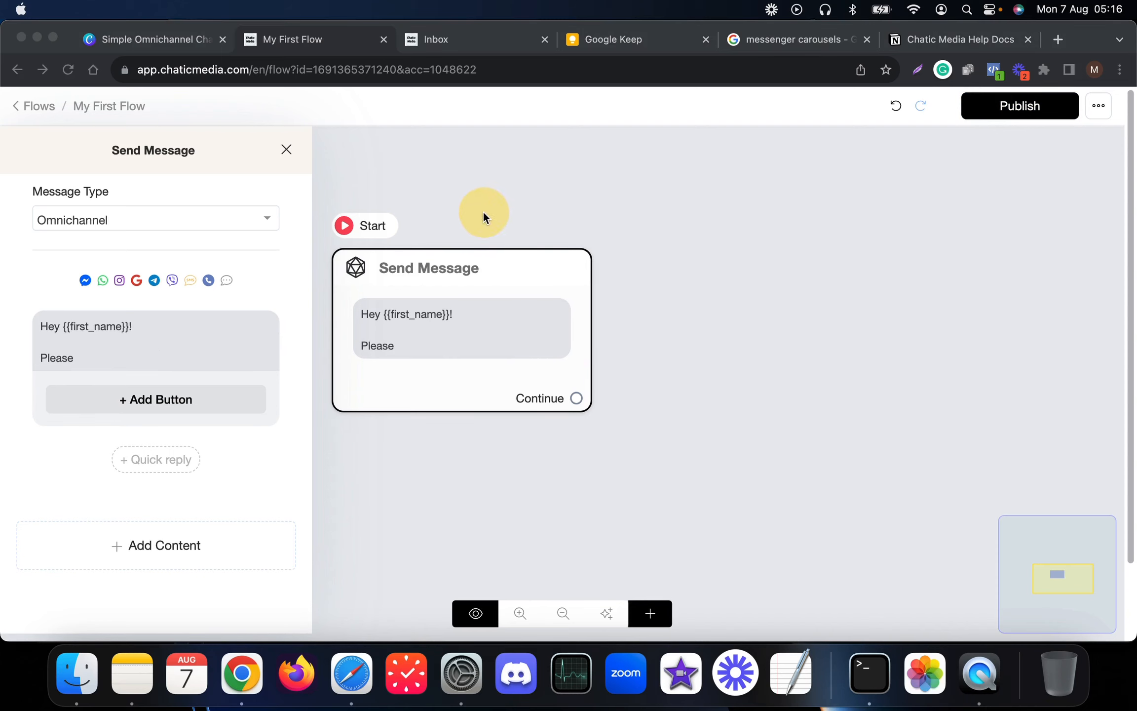
left_click(107, 362)
left_click_drag(107, 362, 30, 362)
- Paste 'Please choose an option below 👇' as the second line and add three reply buttons
type("Please choose an option below 👇")
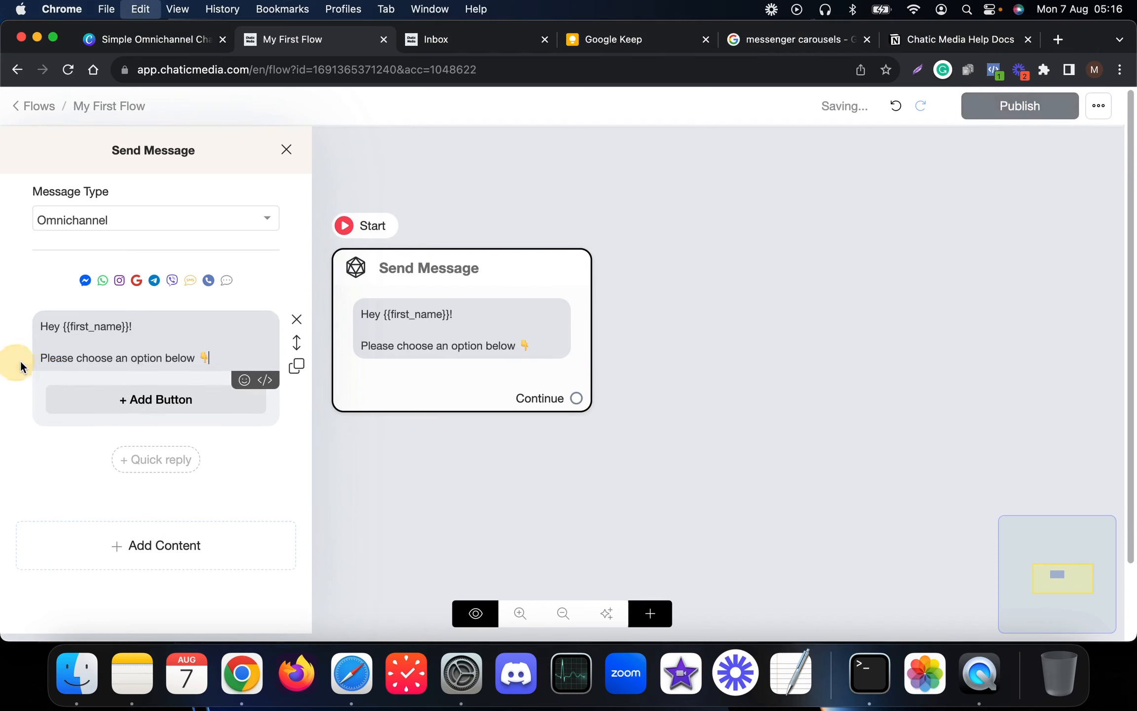
left_click(160, 400)
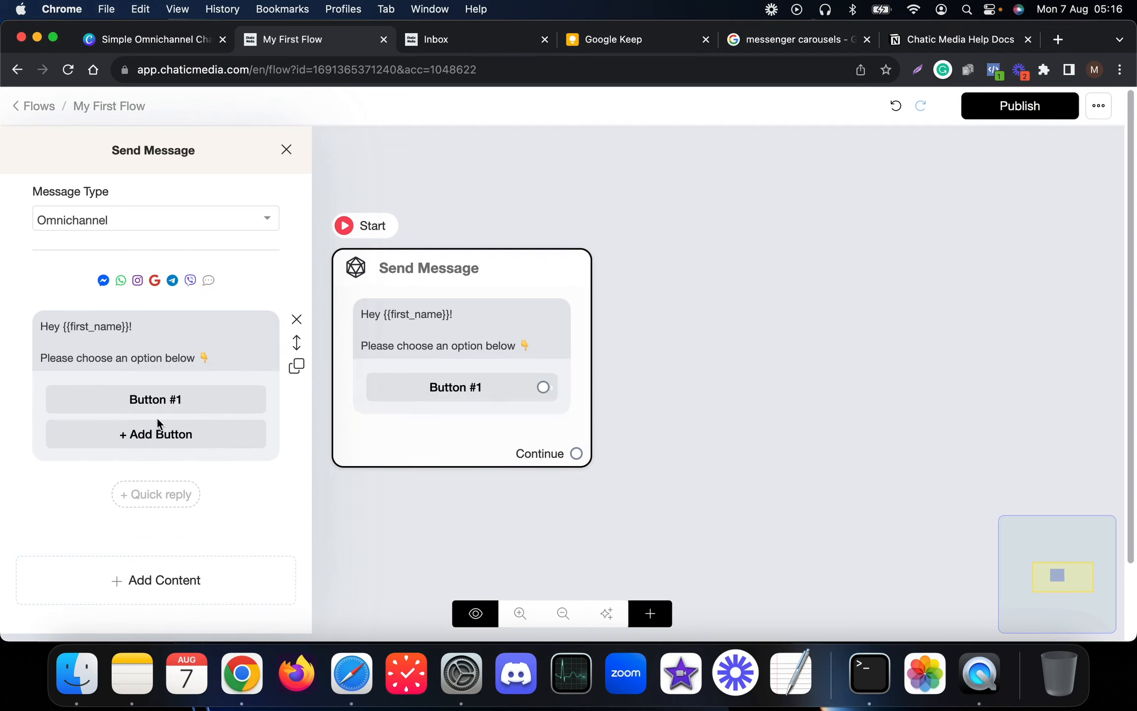
left_click(154, 432)
left_click(154, 468)
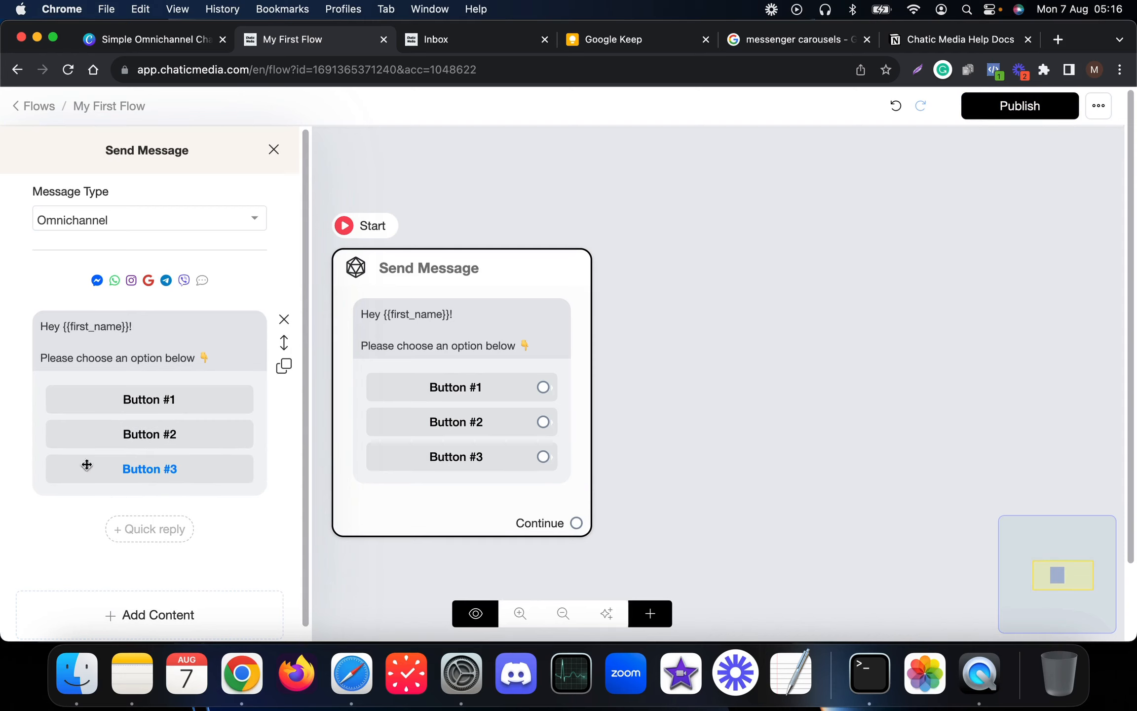
- Delete Button #3, keeping Button #1 and Button #2, and save the flow
left_click(149, 471)
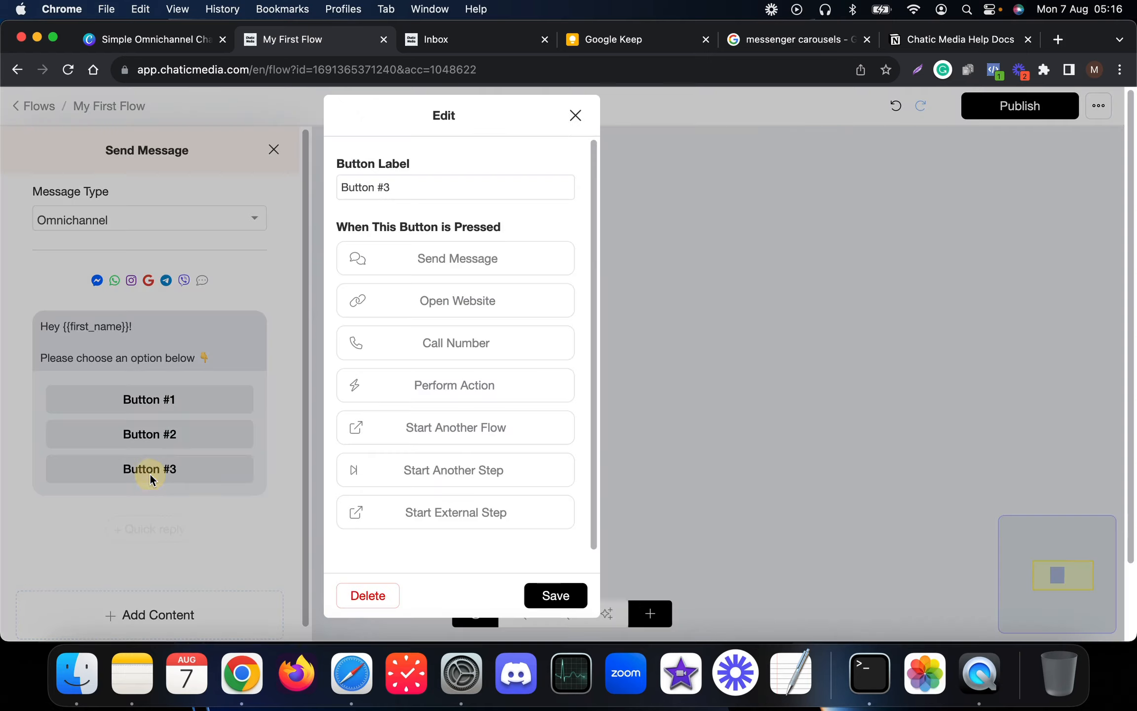
left_click(369, 598)
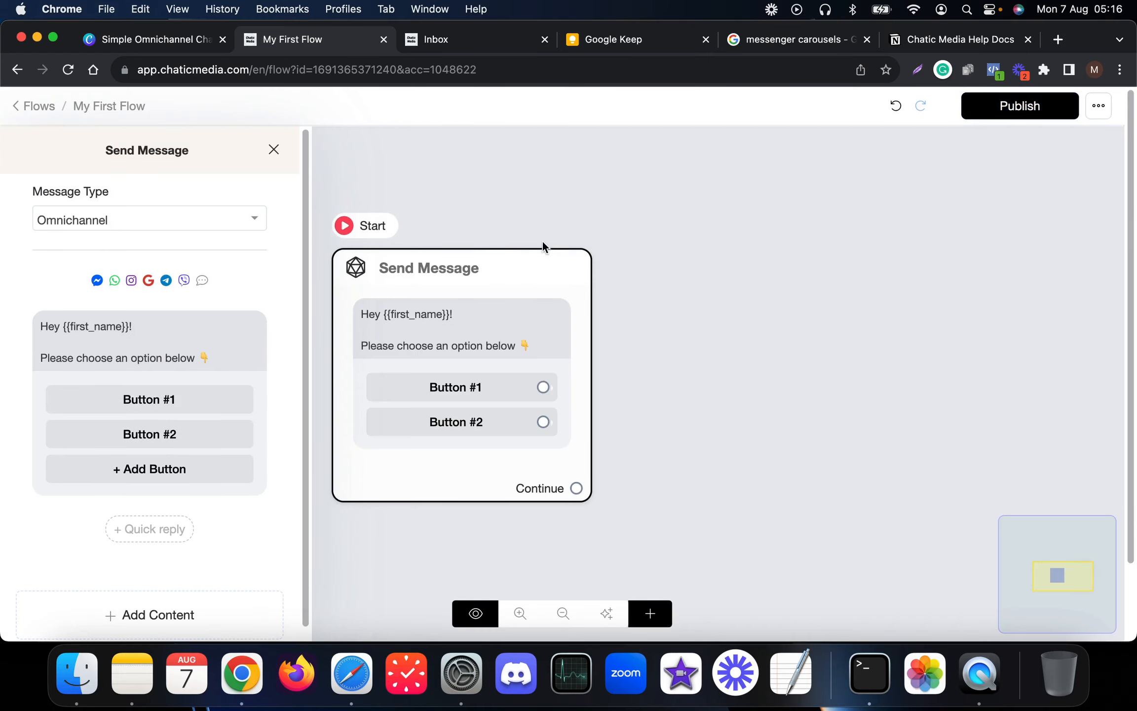
key("ctrl+s")
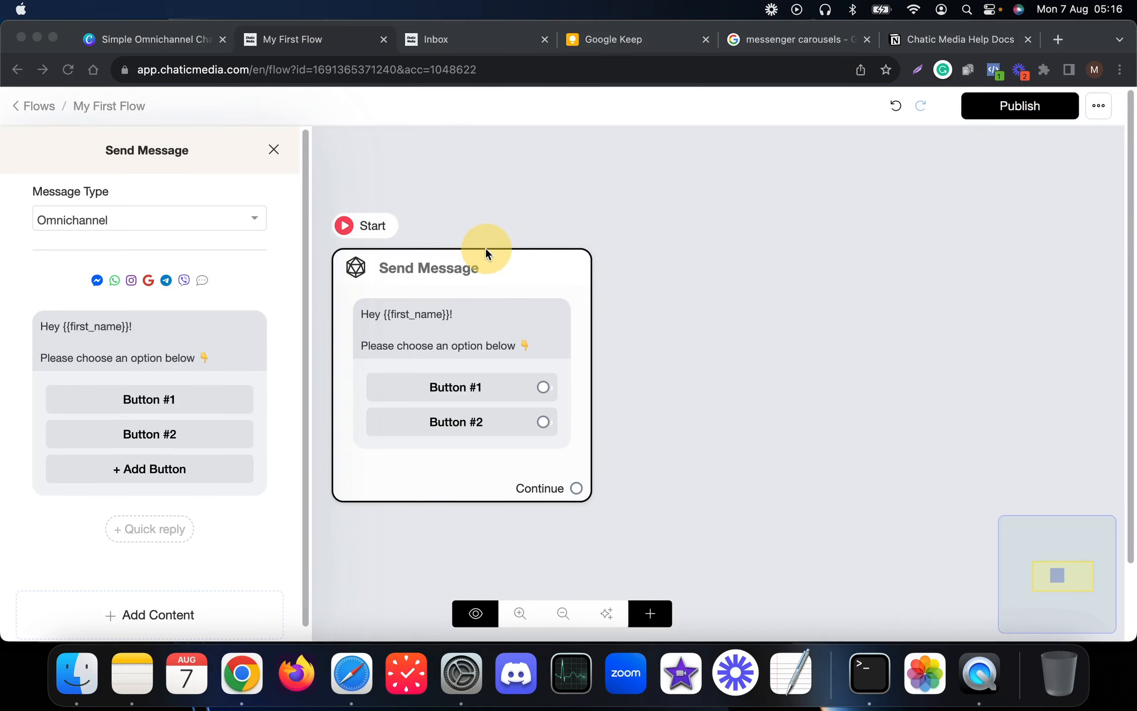
left_click(167, 400)
left_click(688, 206)
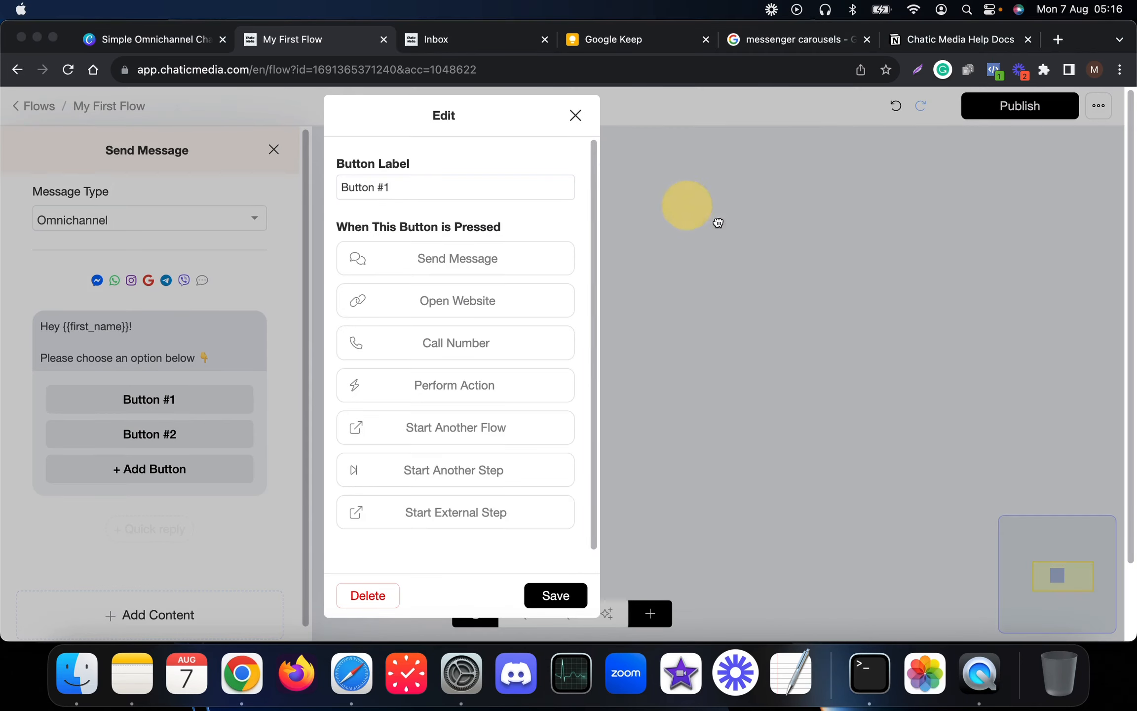
left_click(424, 187)
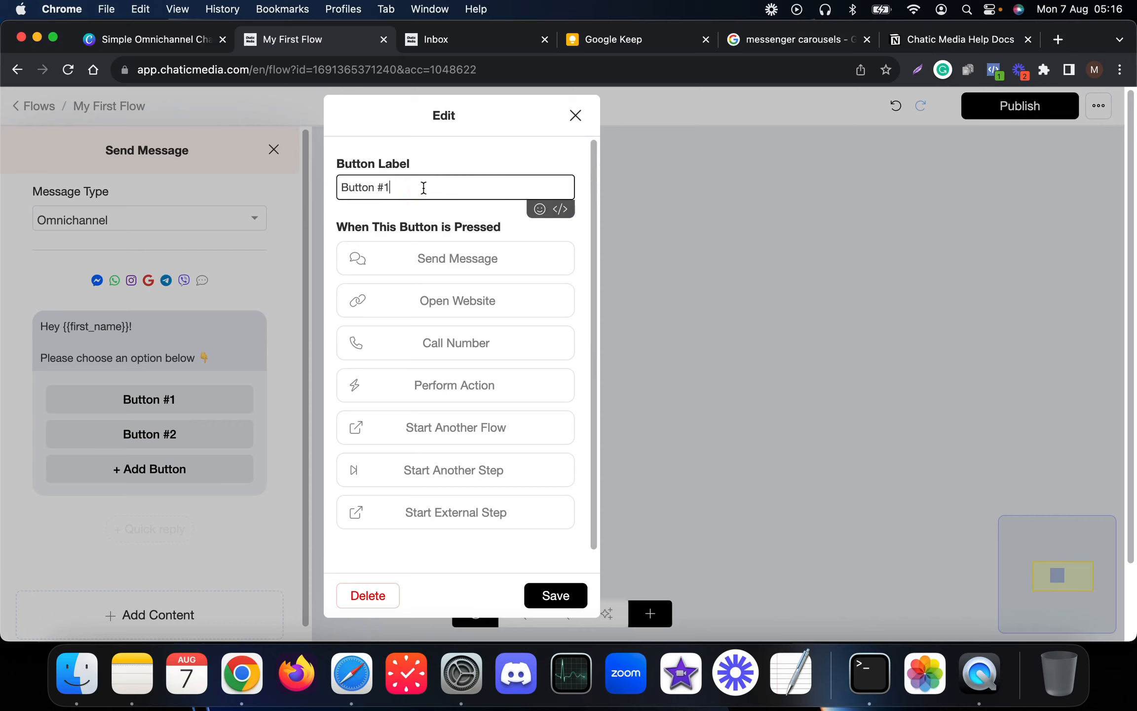
key("super+a")
type("AI Chatbot Builder")
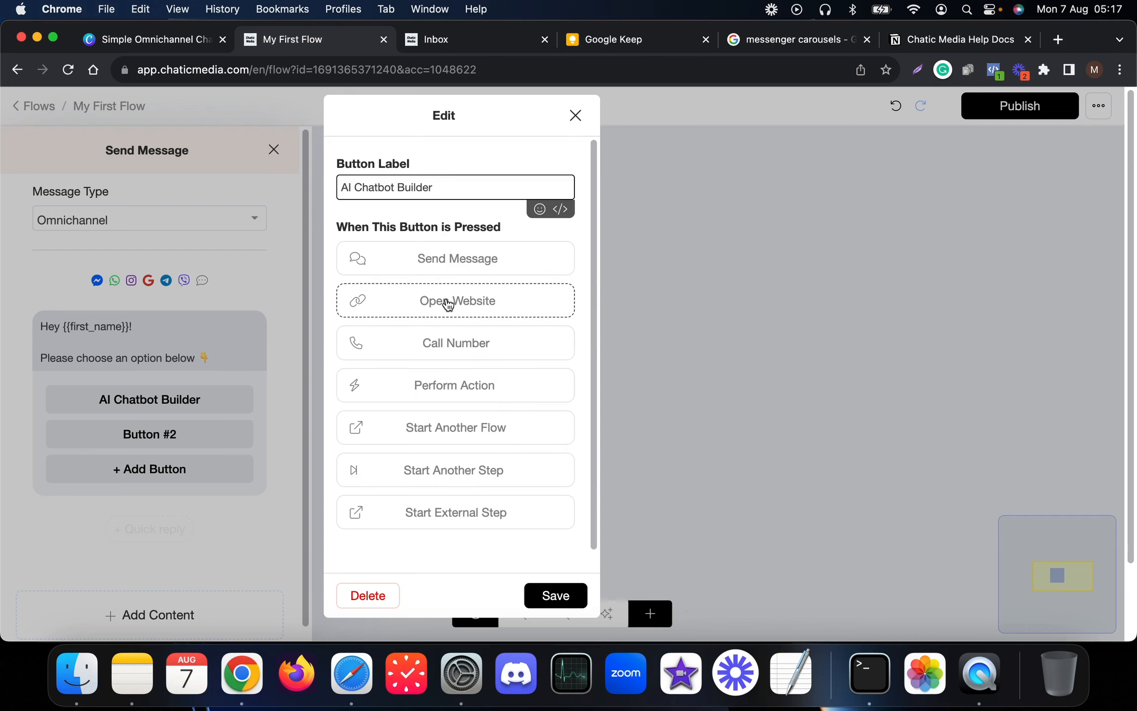
left_click(474, 306)
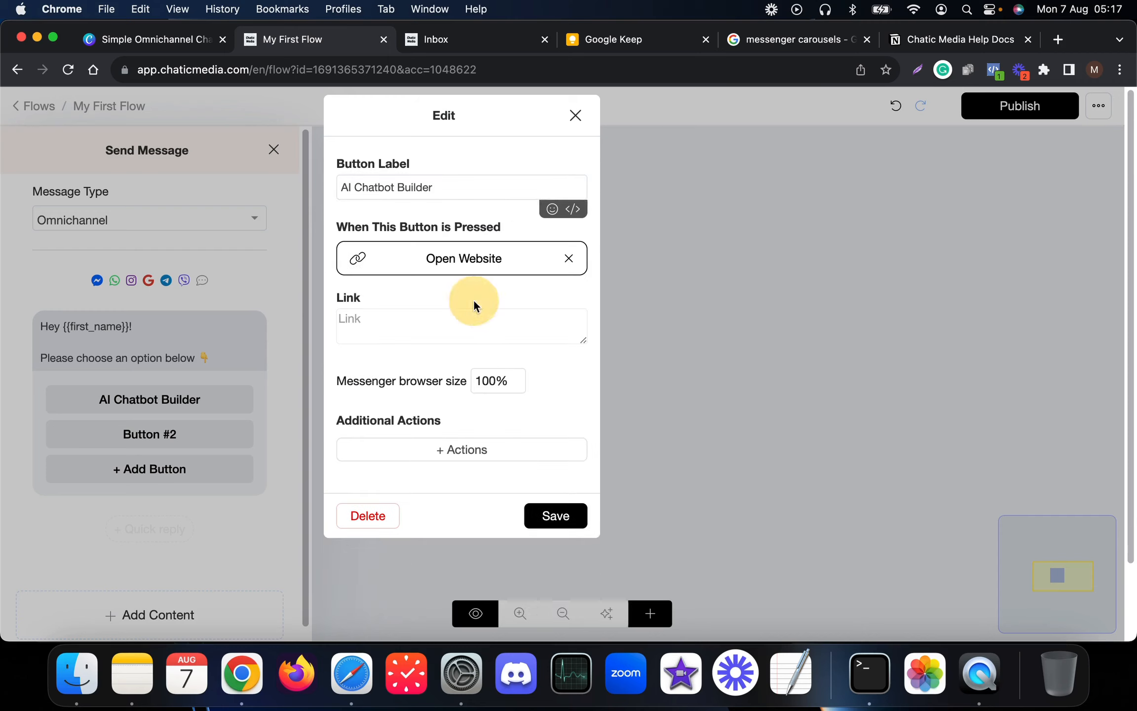
left_click(376, 305)
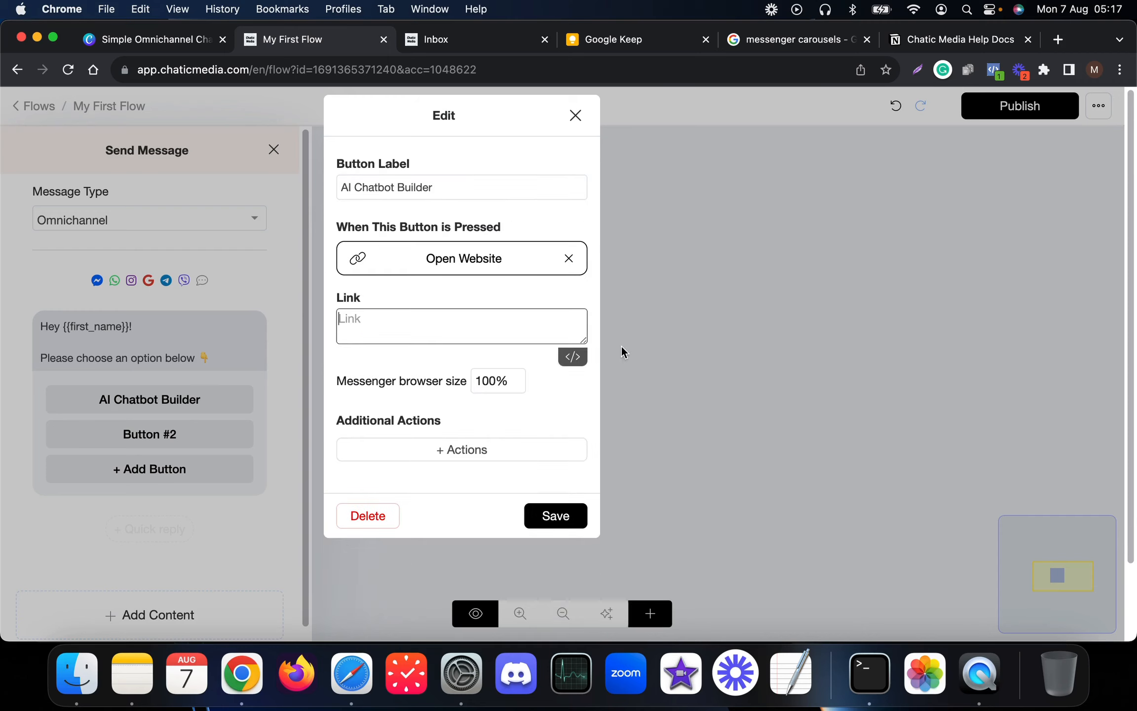
key("super+Tab")
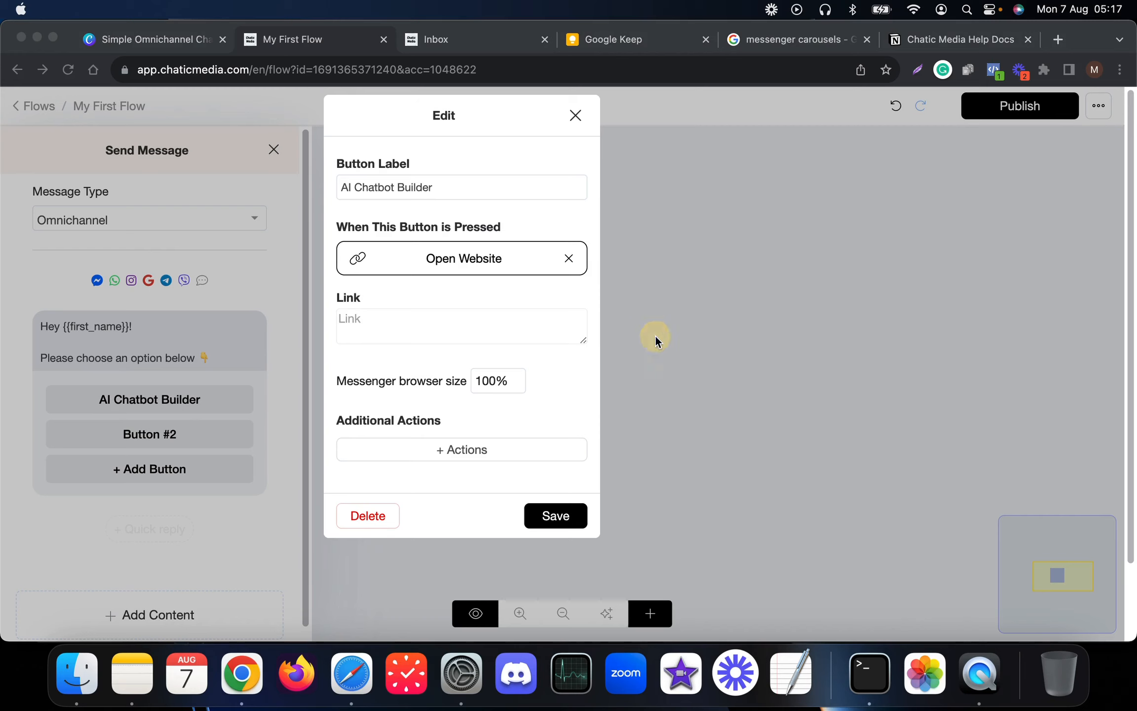
left_click(430, 313)
type("https://www.platform.chaticmedia.com")
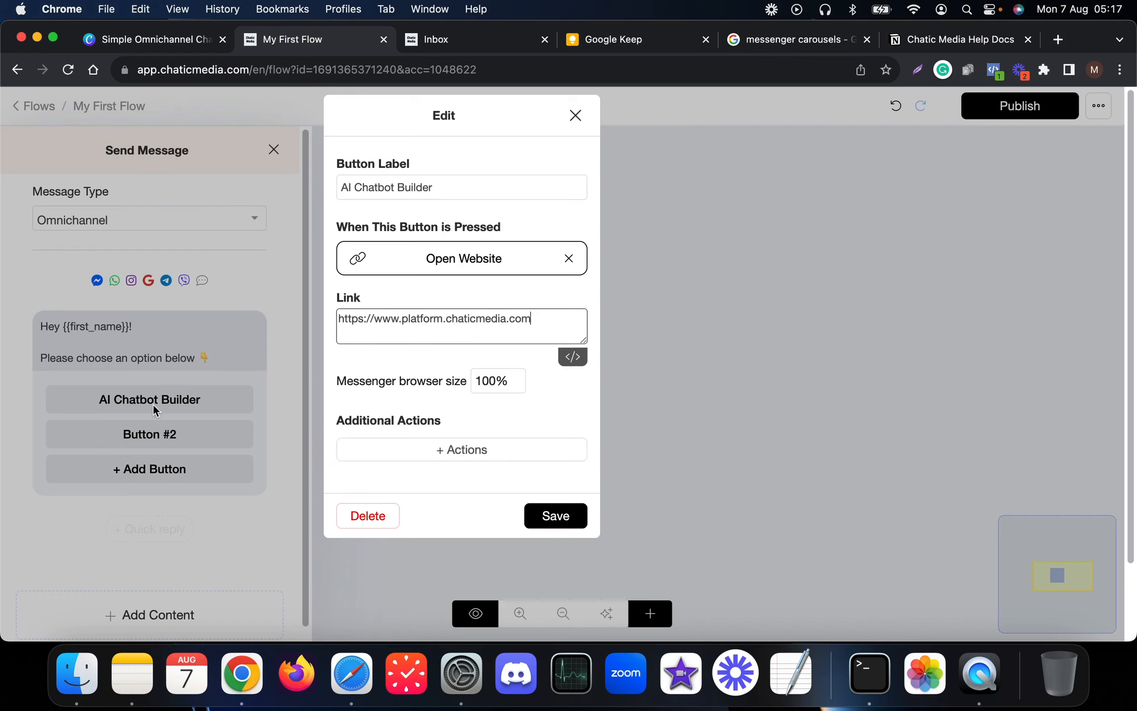
- Add an Add Tag action with tag 'Visited website' to the button and save it
left_click(459, 449)
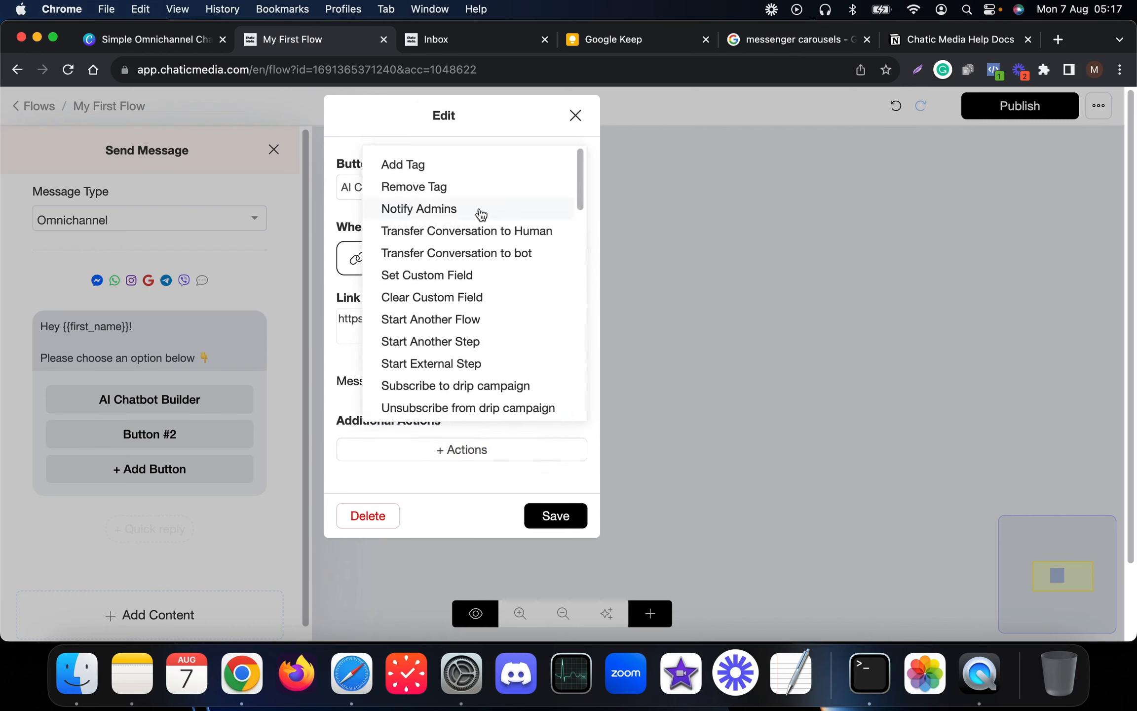
left_click(418, 170)
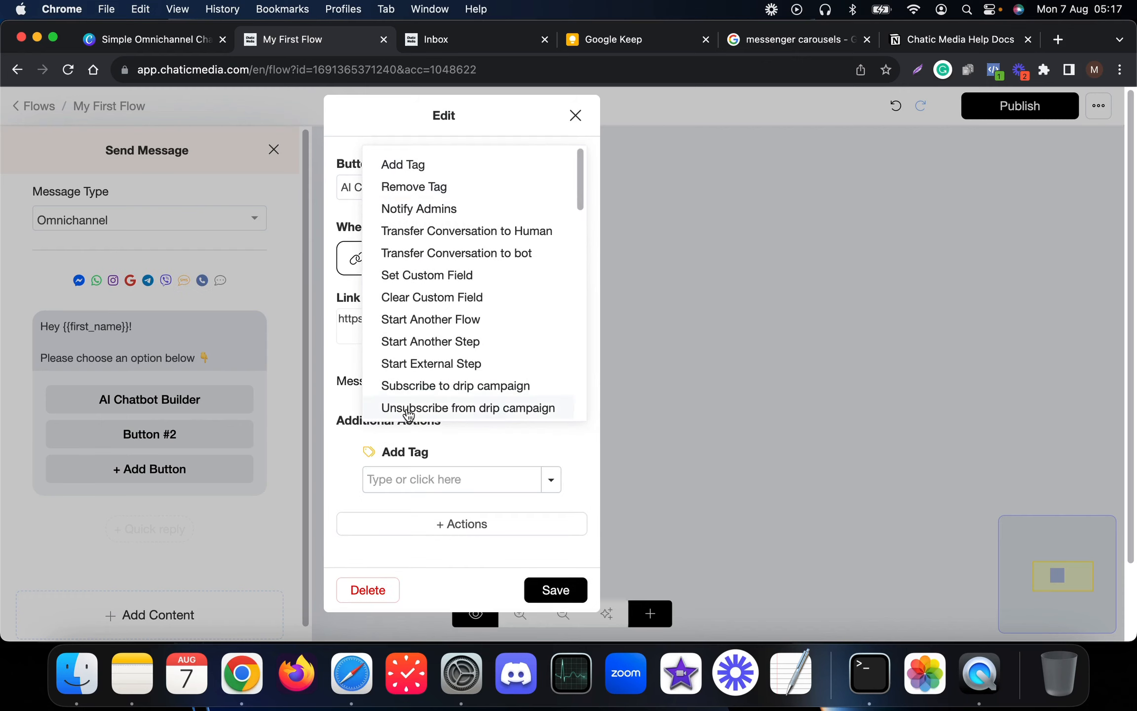
left_click(435, 476)
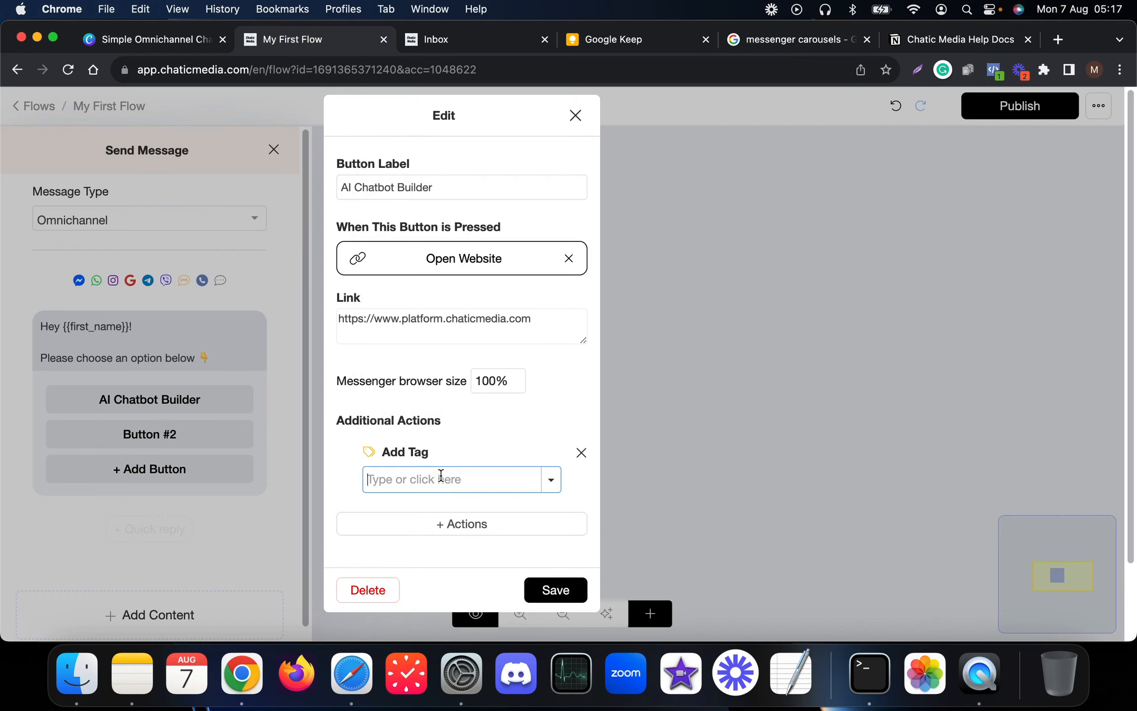
type("Visited")
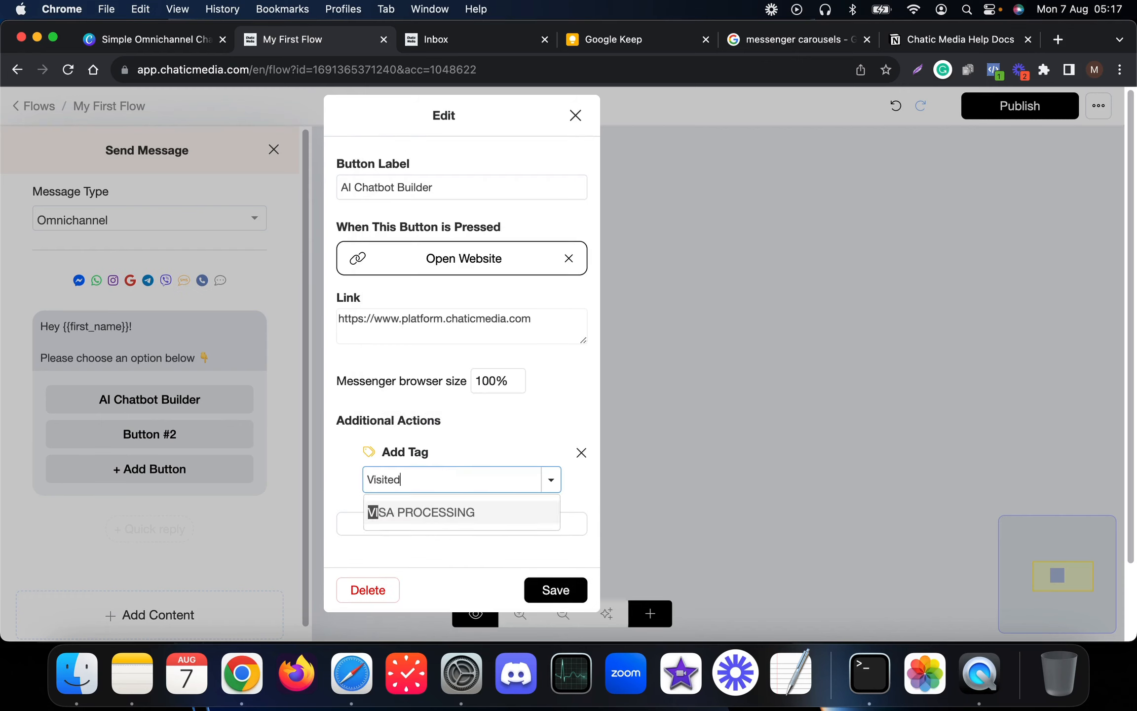
type(" website")
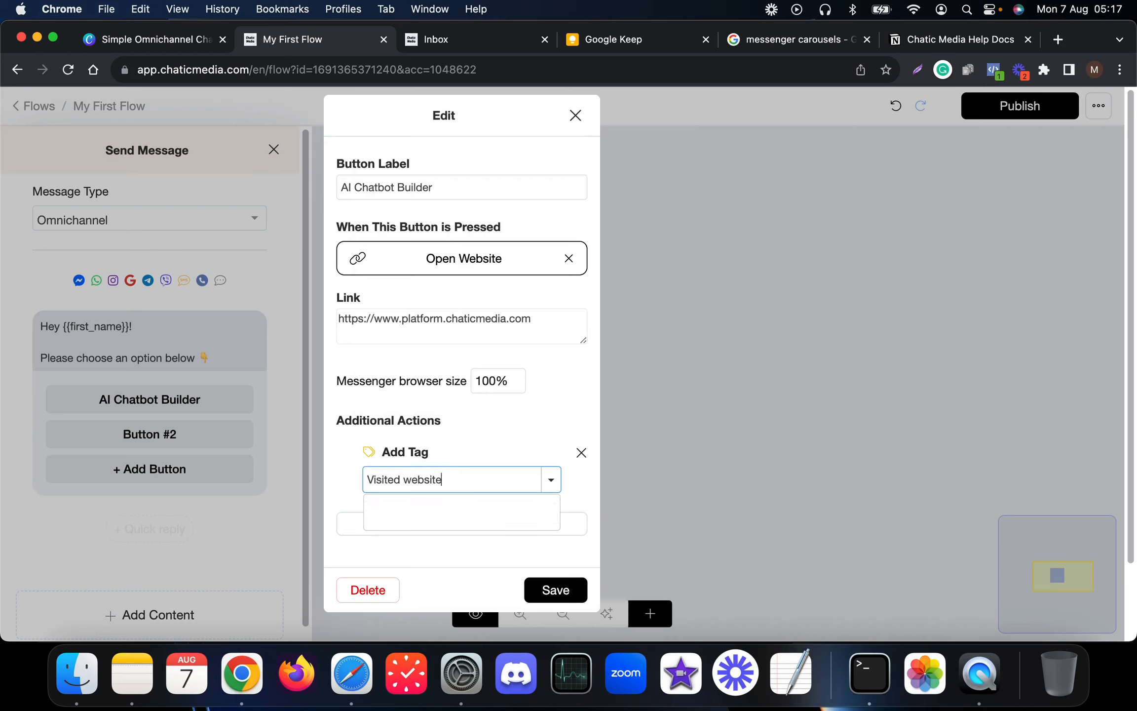
key("Return")
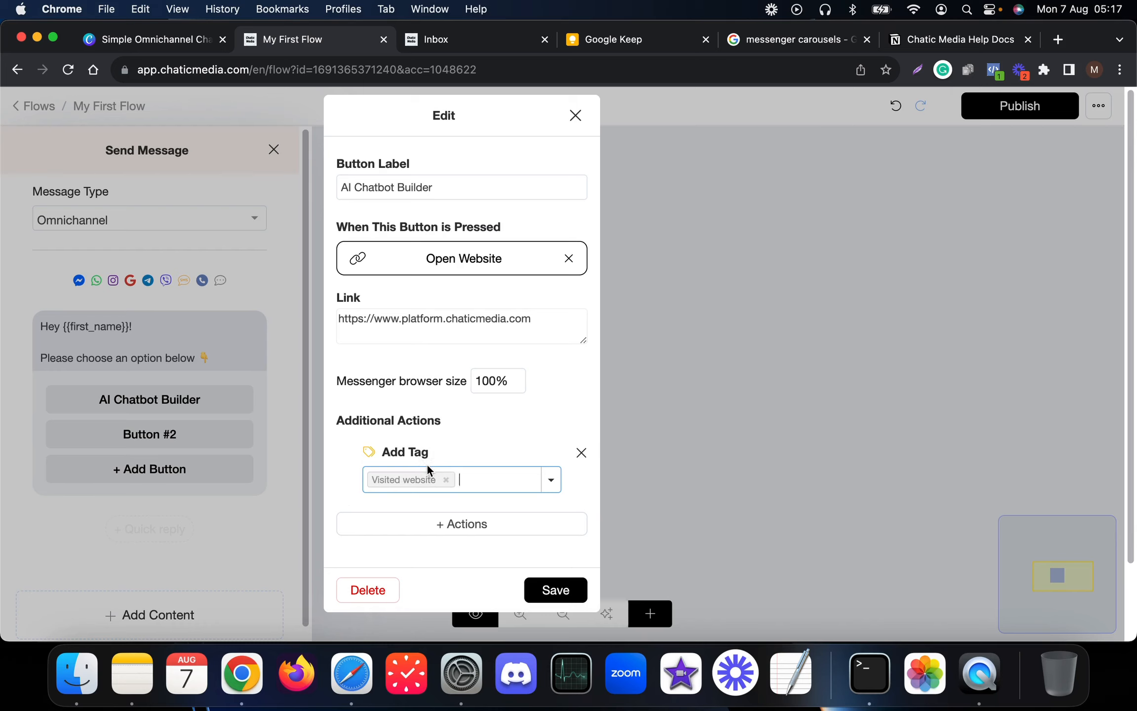
left_click(552, 590)
left_click_drag(520, 368, 318, 315)
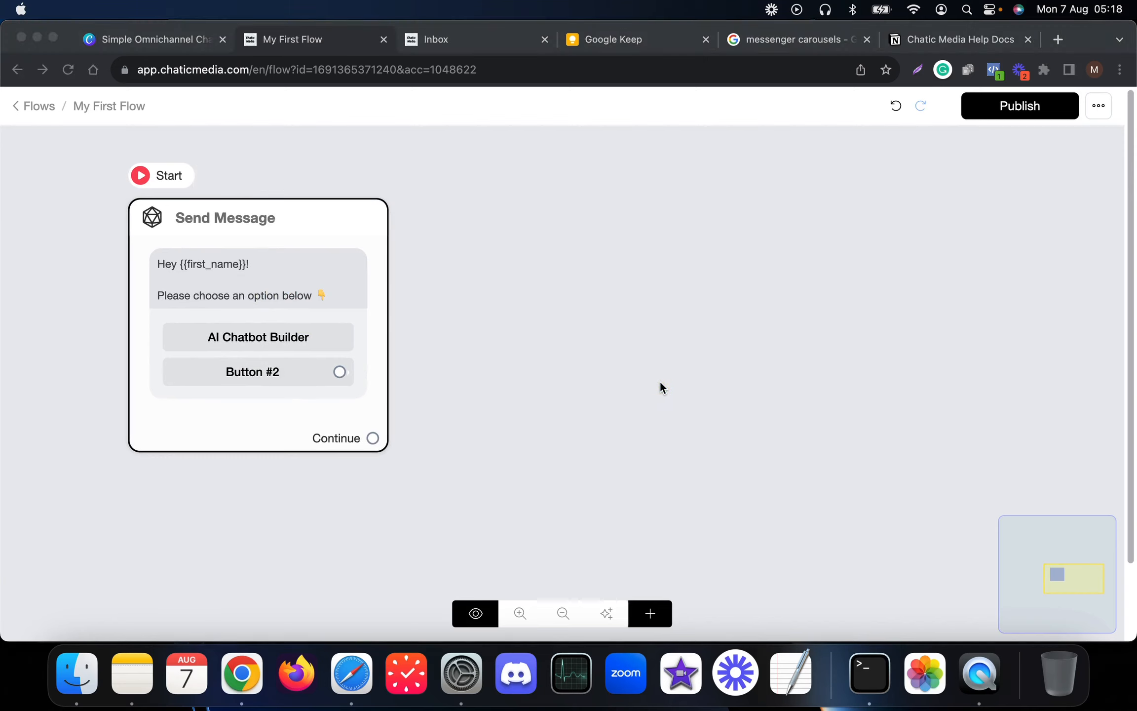
- Relabel Button #2 as 'Become a VIP' and save it
left_click(325, 291)
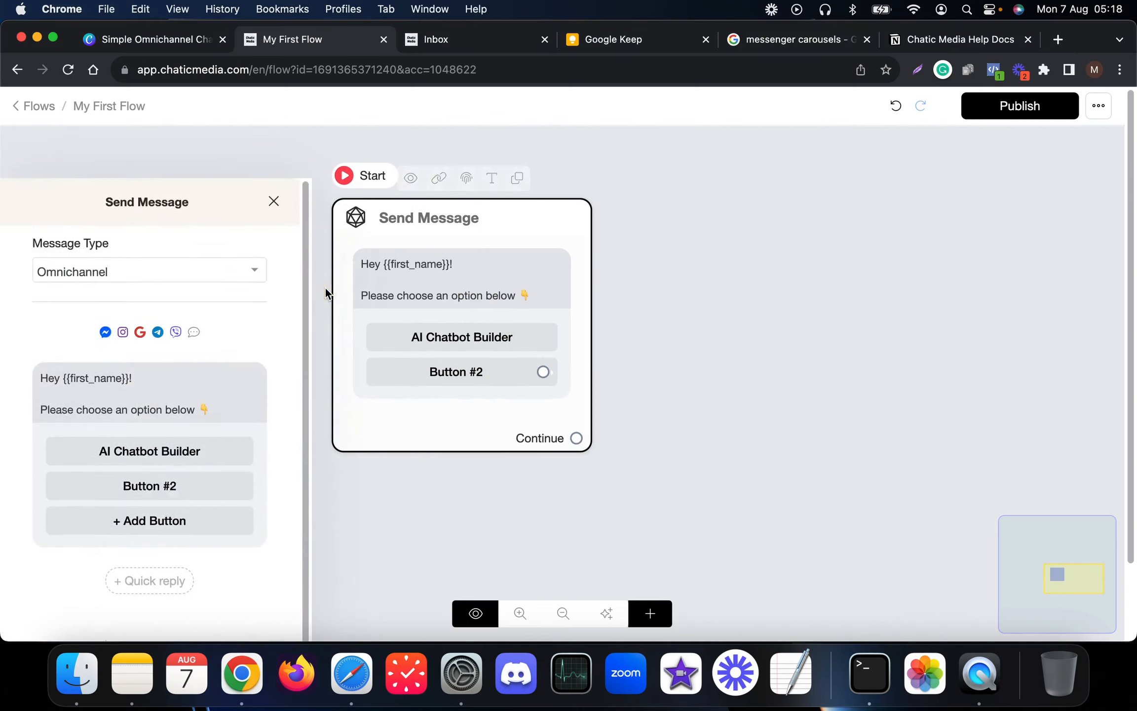
left_click(165, 432)
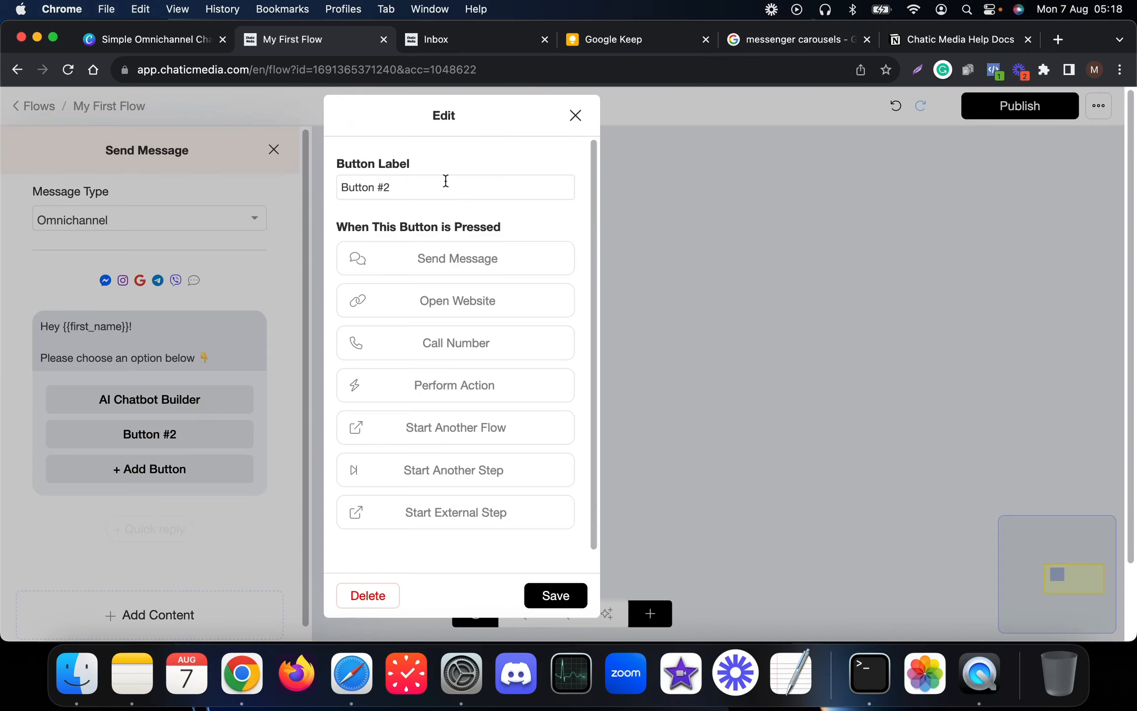
left_click(426, 184)
key("super+a")
type("Become a VIP")
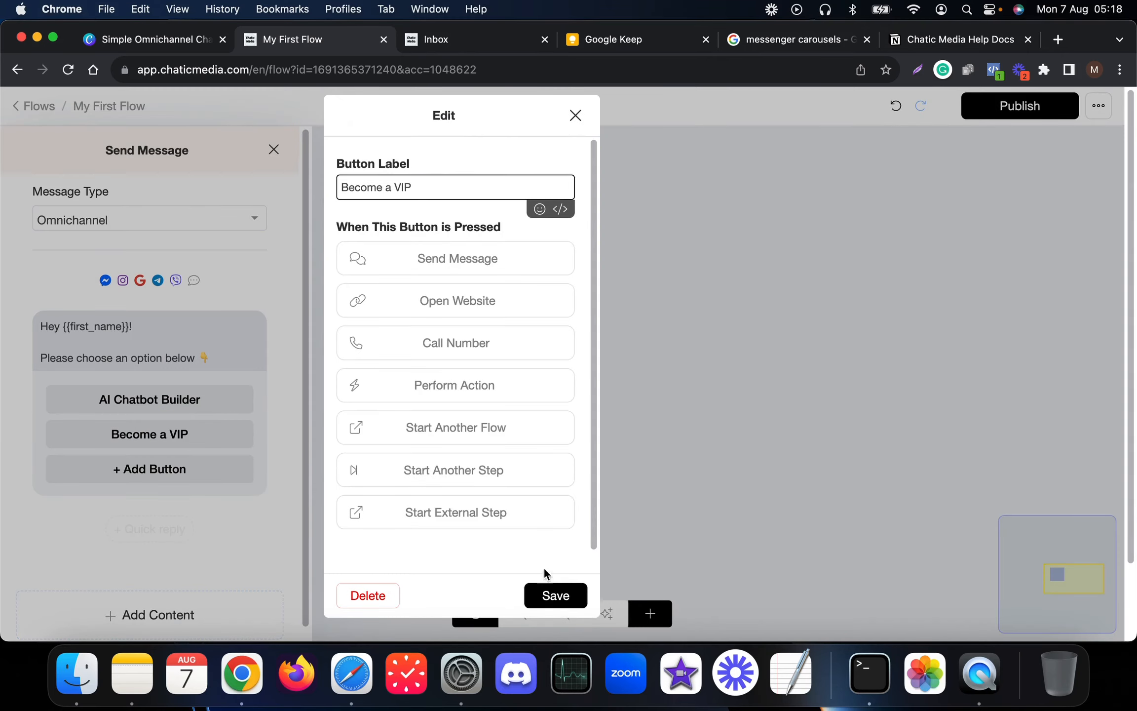
left_click(550, 595)
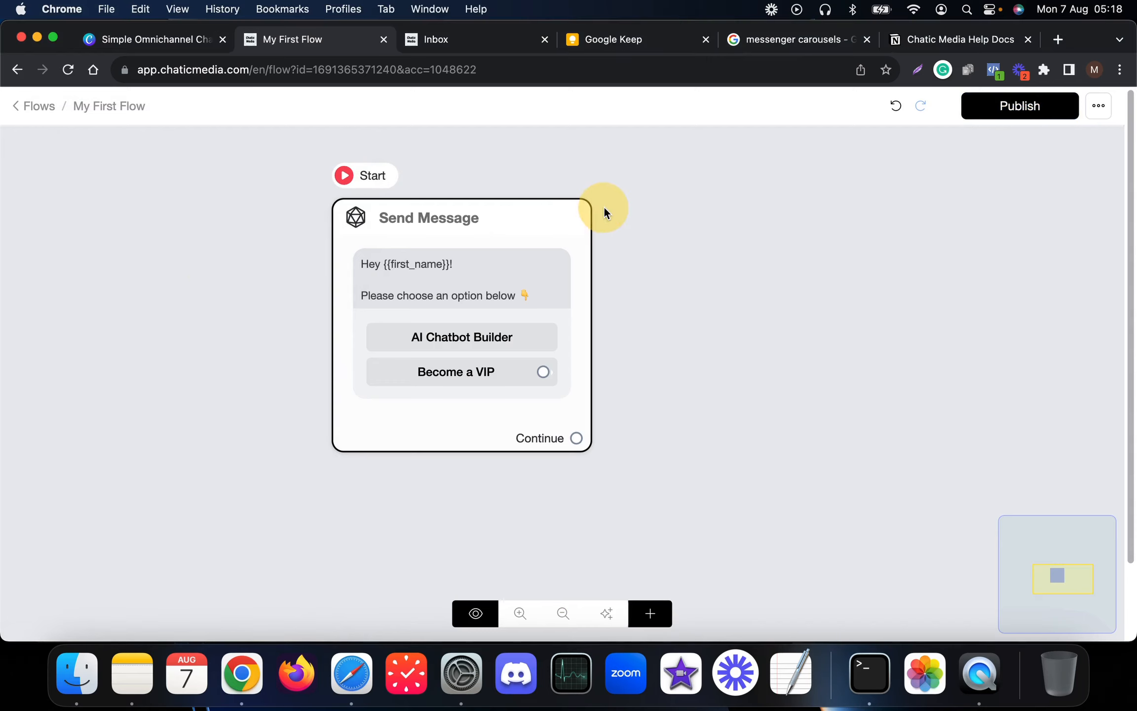
left_click_drag(362, 223, 322, 219)
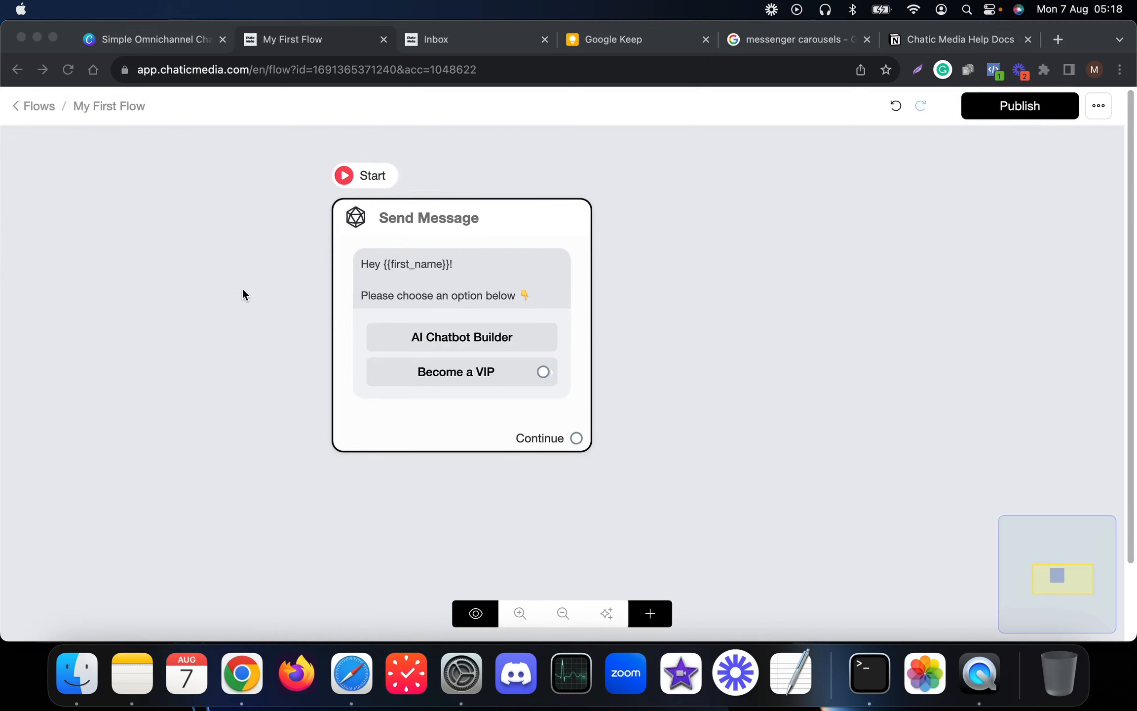
left_click(685, 292)
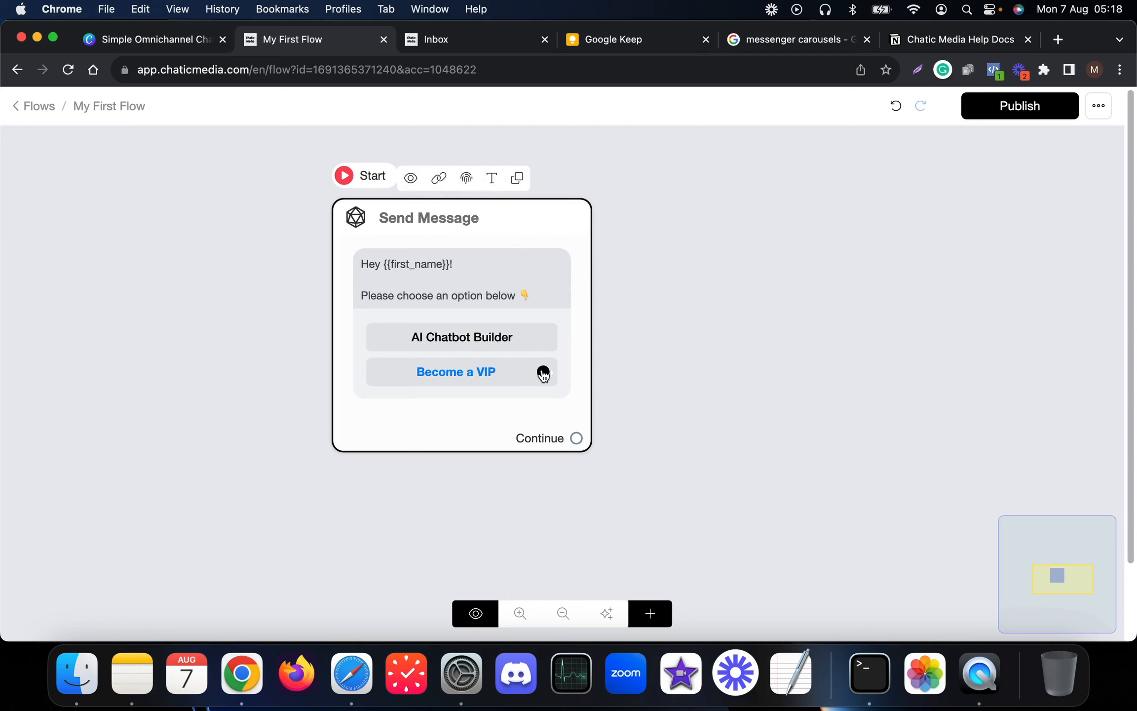
- Link Become a VIP to a new Send Message step containing the pasted VIP benefits text
left_click_drag(543, 374, 849, 235)
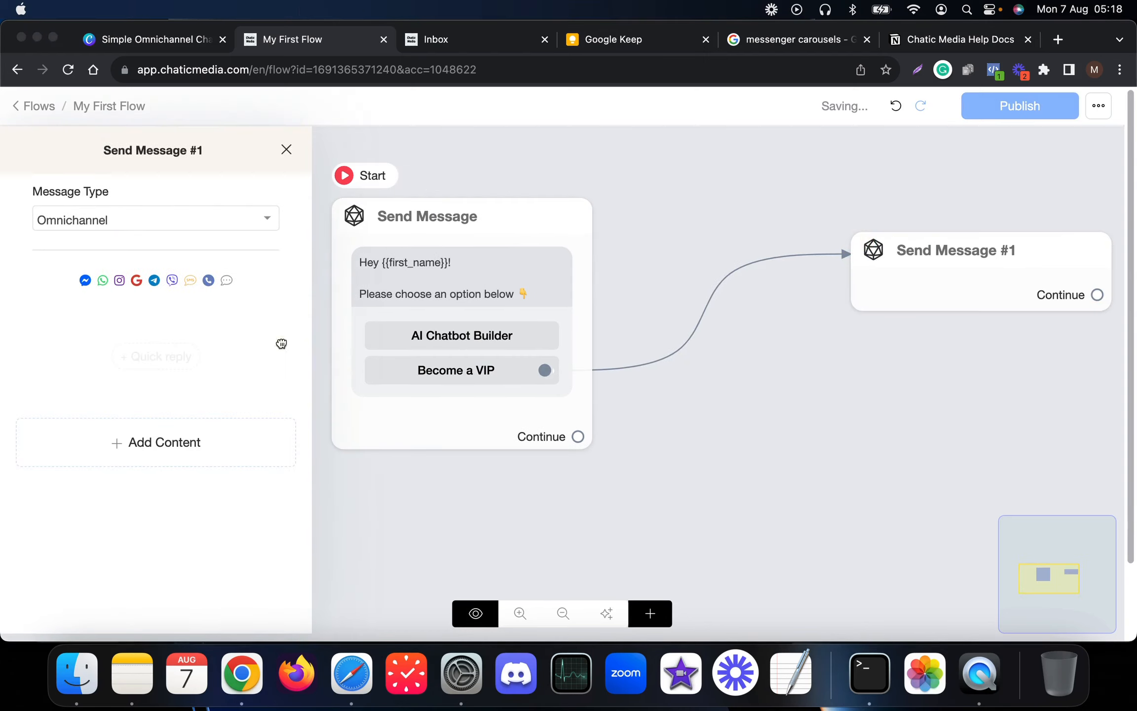
left_click(919, 345)
left_click(170, 452)
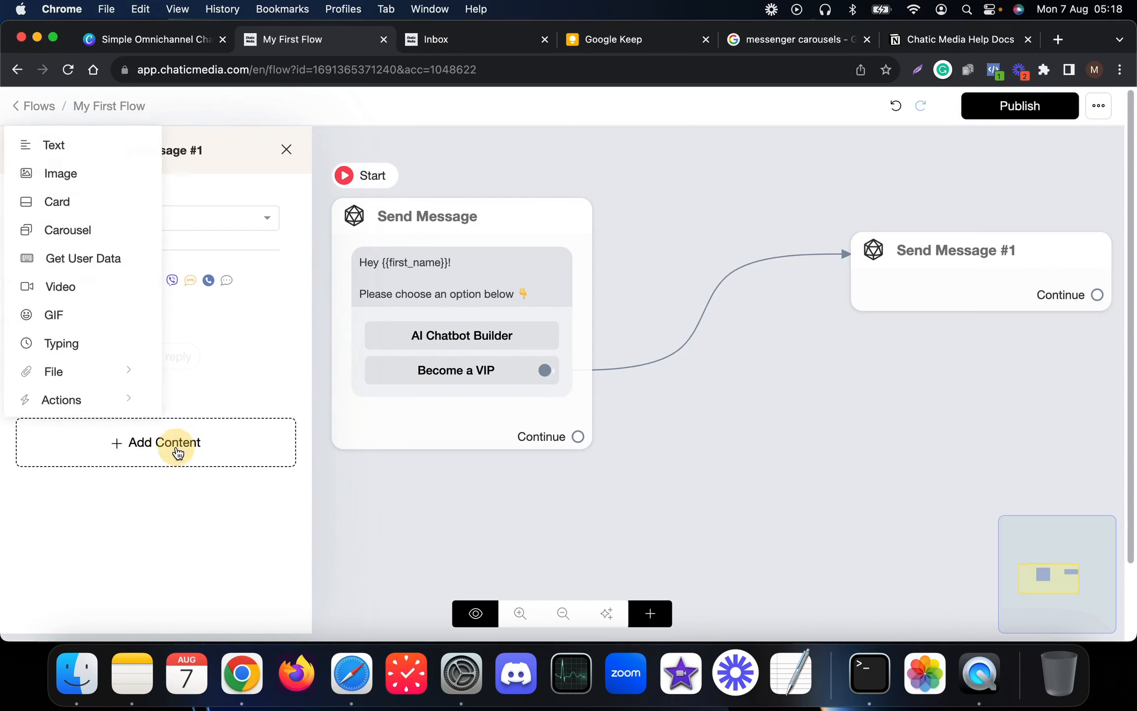
left_click(54, 145)
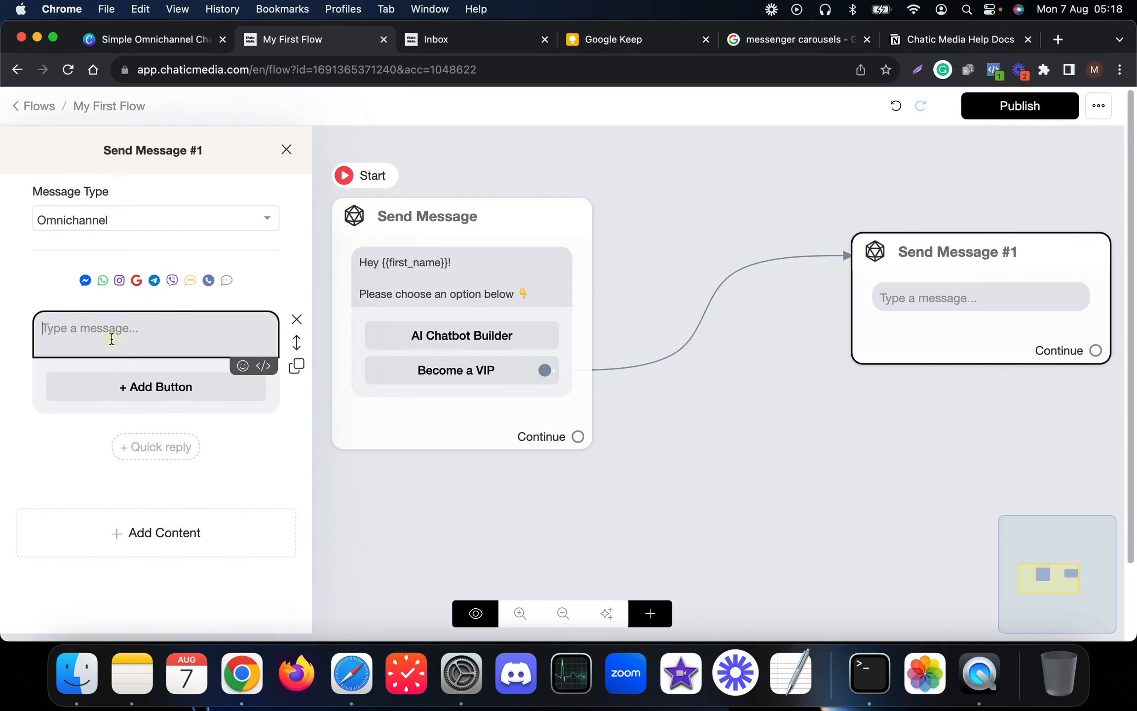
type("🤖 As a VIP customer, you'll receive:  Personalized marketing strategies  Priority support  Early access to cutting-edge features  Special discounts  Quarterly strategy sessions  And more!  Are you interested in becoming a VIP and taking your business to new heights?")
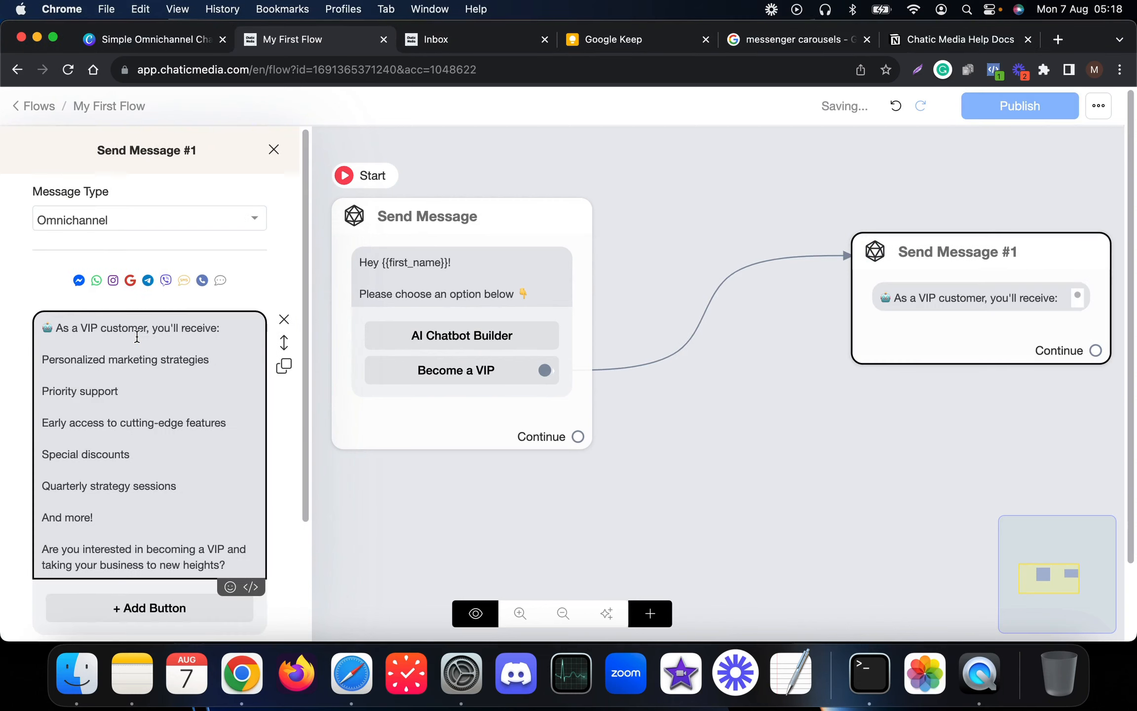
scroll(148, 463, "down", 3)
scroll(134, 356, "up", 2)
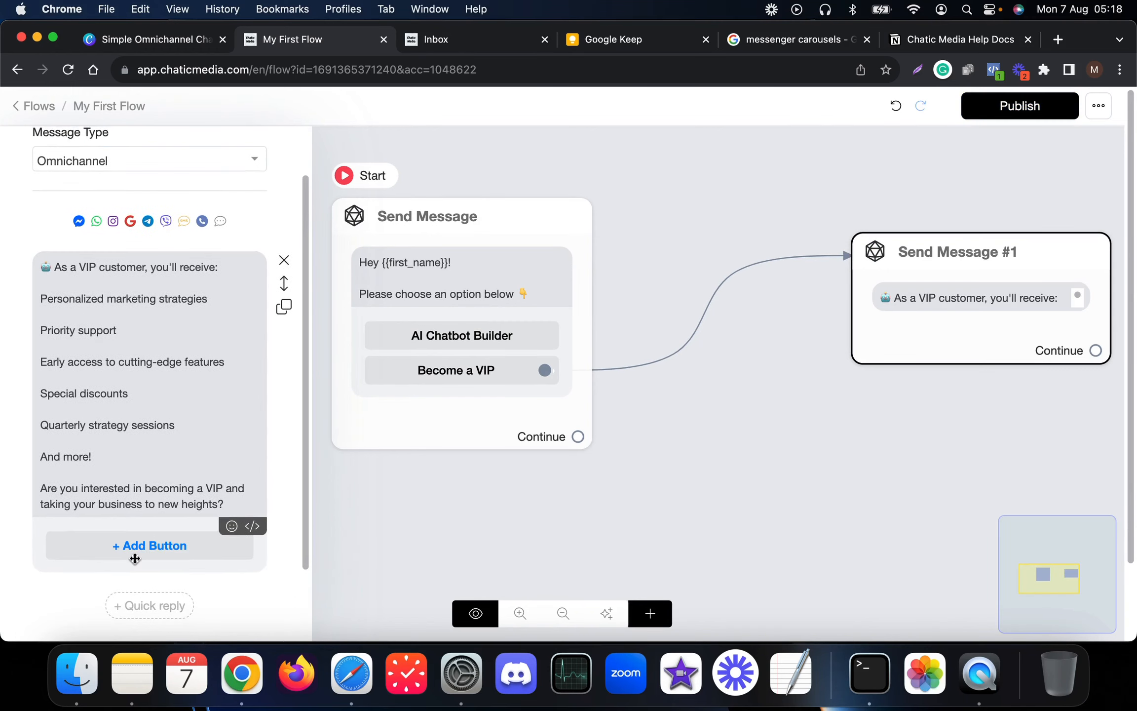
- Add a quick reply labelled 'Yes' and save it
left_click(138, 597)
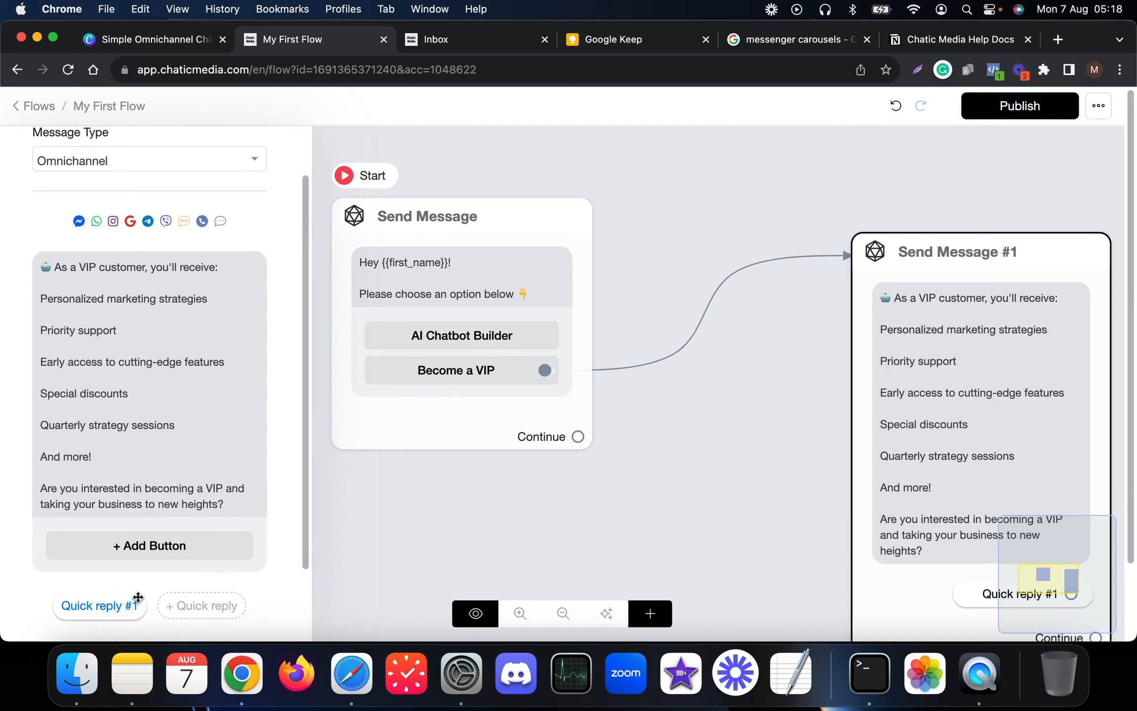
left_click(97, 603)
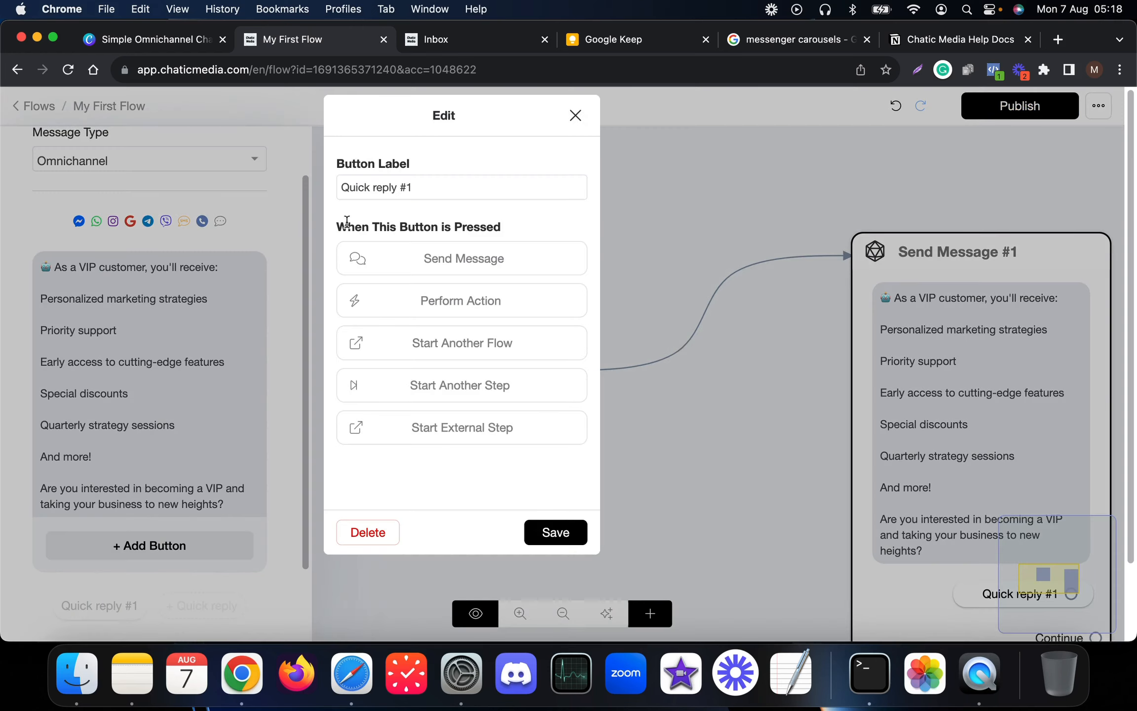
left_click(441, 186)
left_click_drag(442, 187, 309, 184)
type("Yes")
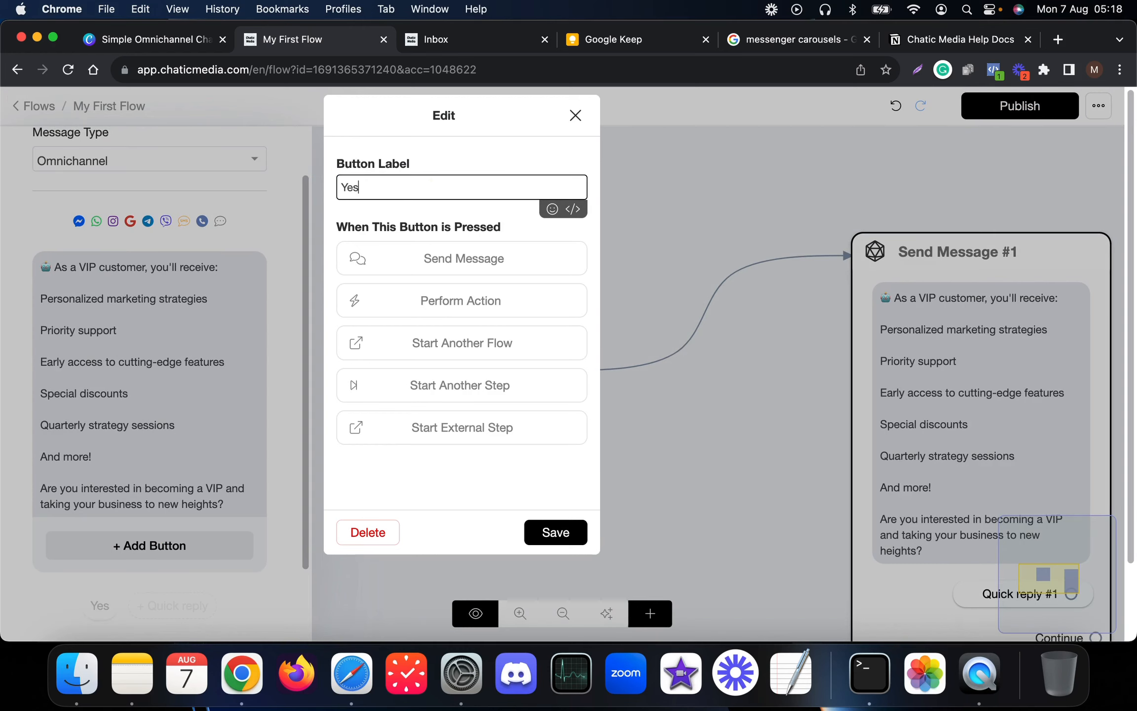
left_click(533, 531)
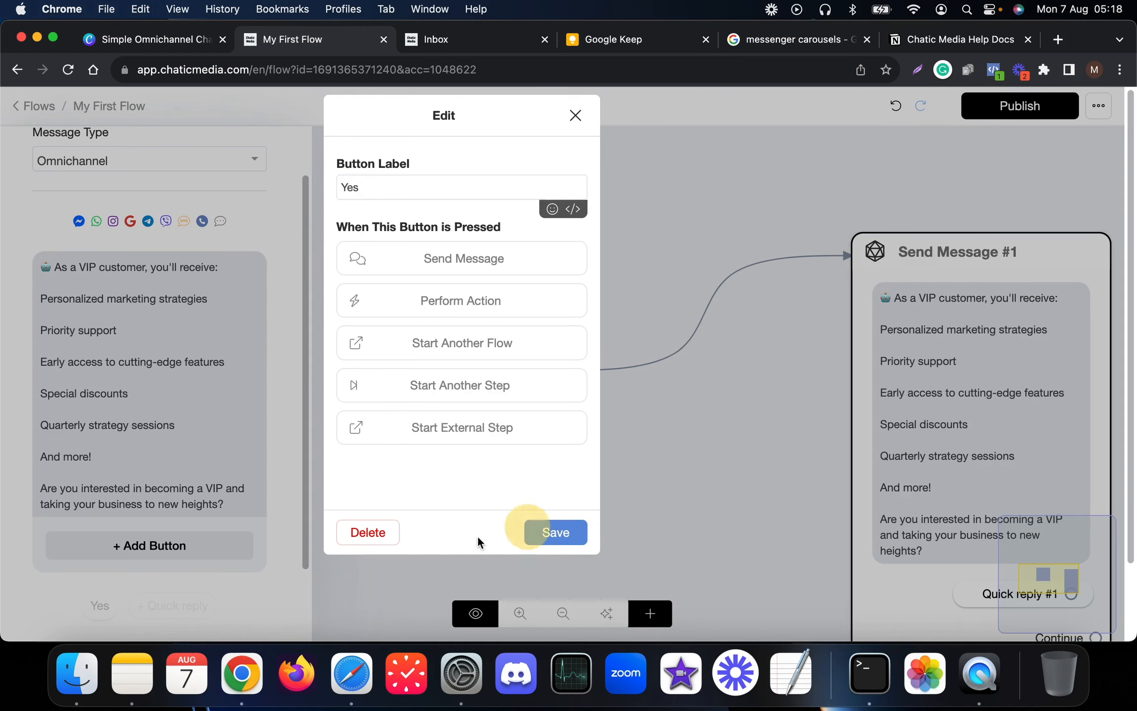
- Add a second quick reply labelled 'No', save it, and reposition the flow
left_click(165, 602)
left_click(139, 603)
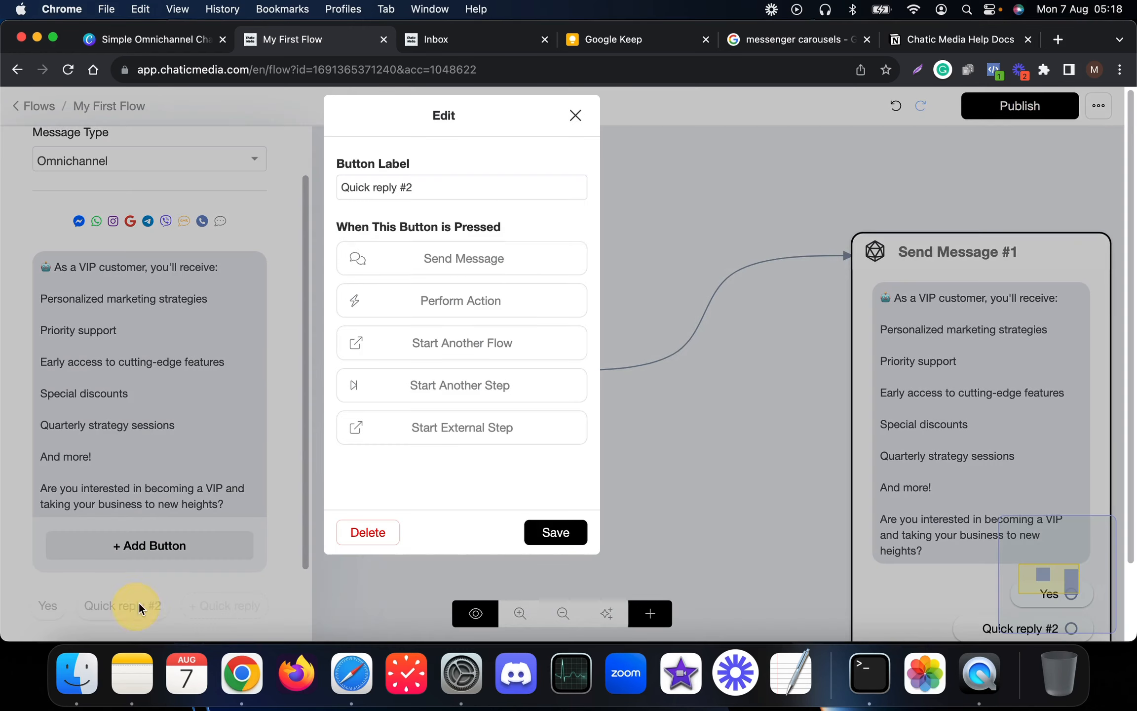
left_click(497, 187)
key("super+a")
type("No")
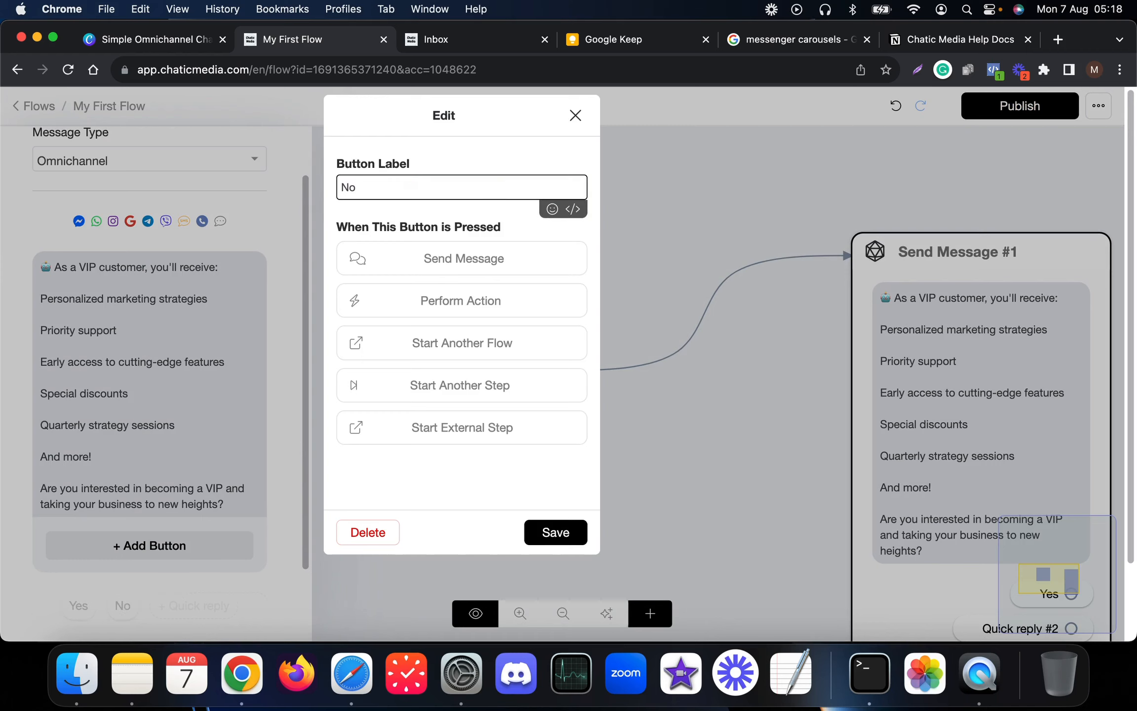
left_click(545, 534)
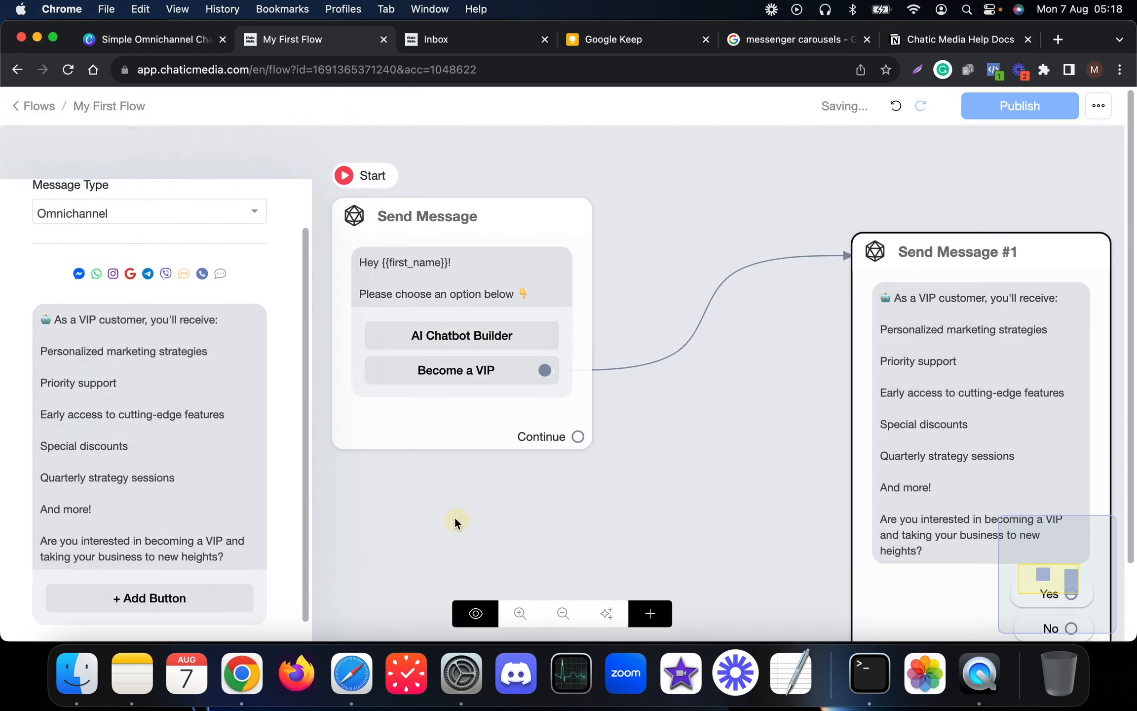
scroll(426, 487, "down", 5)
left_click_drag(480, 214, 314, 98)
- Add a new text block to Send Message #1 below the benefits text
left_click(720, 458)
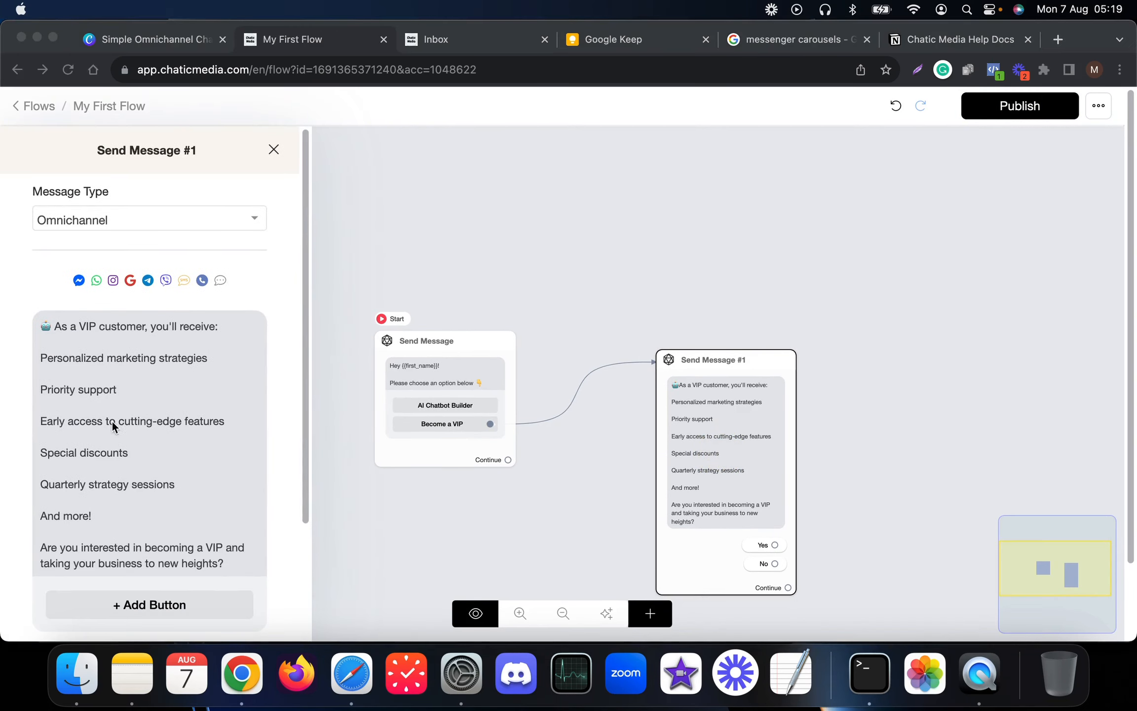
scroll(84, 439, "down", 3)
left_click(123, 417)
scroll(151, 414, "down", 2)
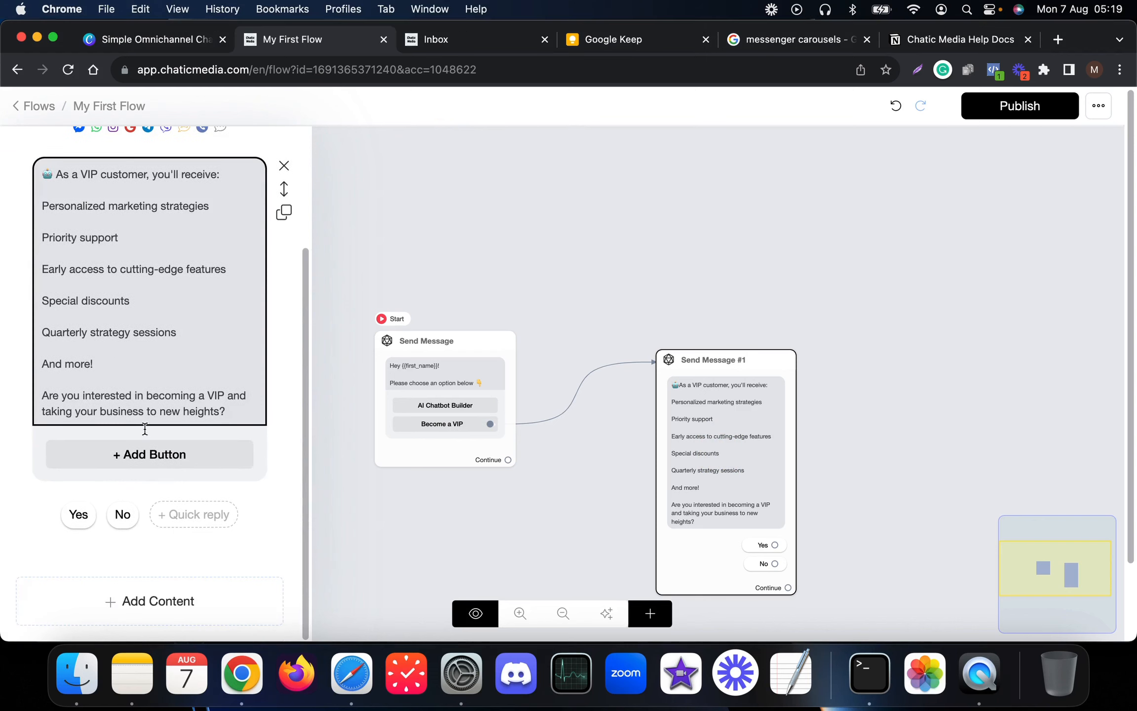
left_click(131, 612)
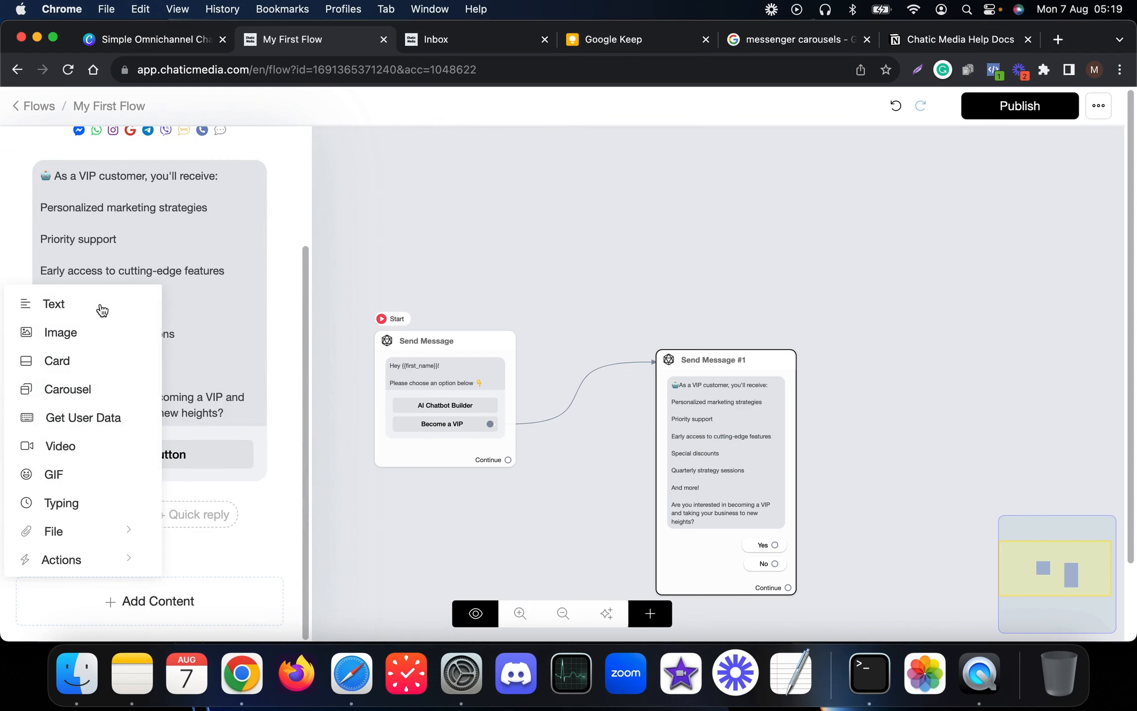
left_click(55, 307)
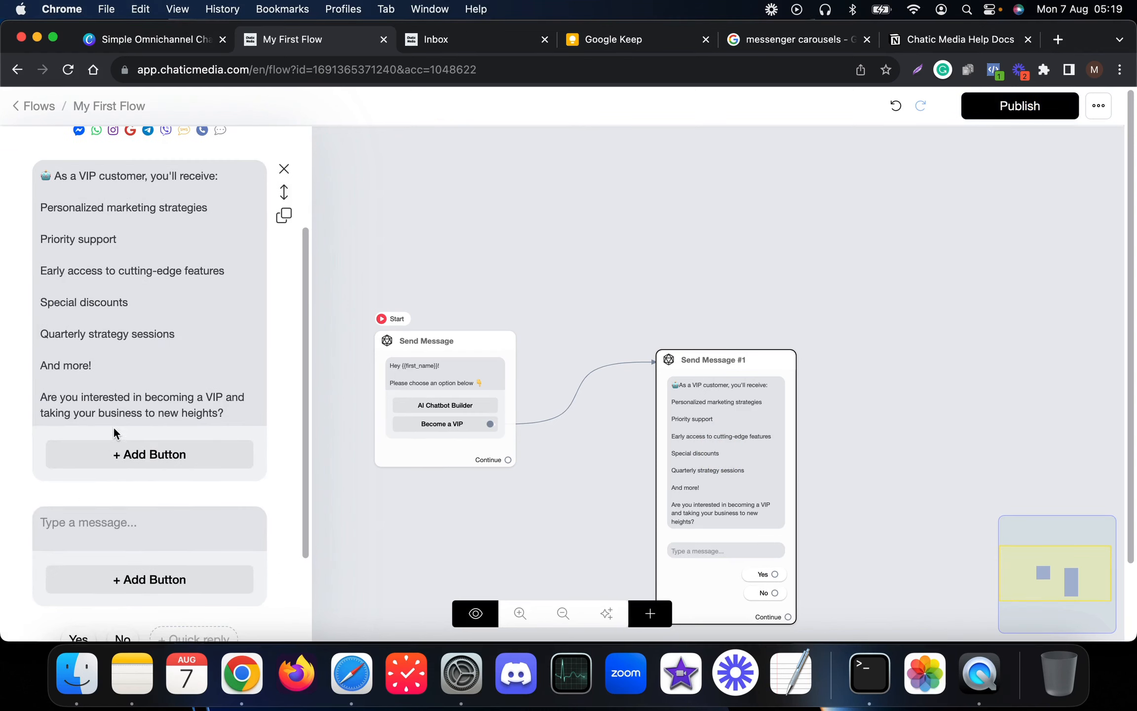
- Cut 'As a VIP customer, you'll receive:' into the new block and move it above the benefits
scroll(114, 428, "up", 3)
left_click_drag(231, 281, 26, 269)
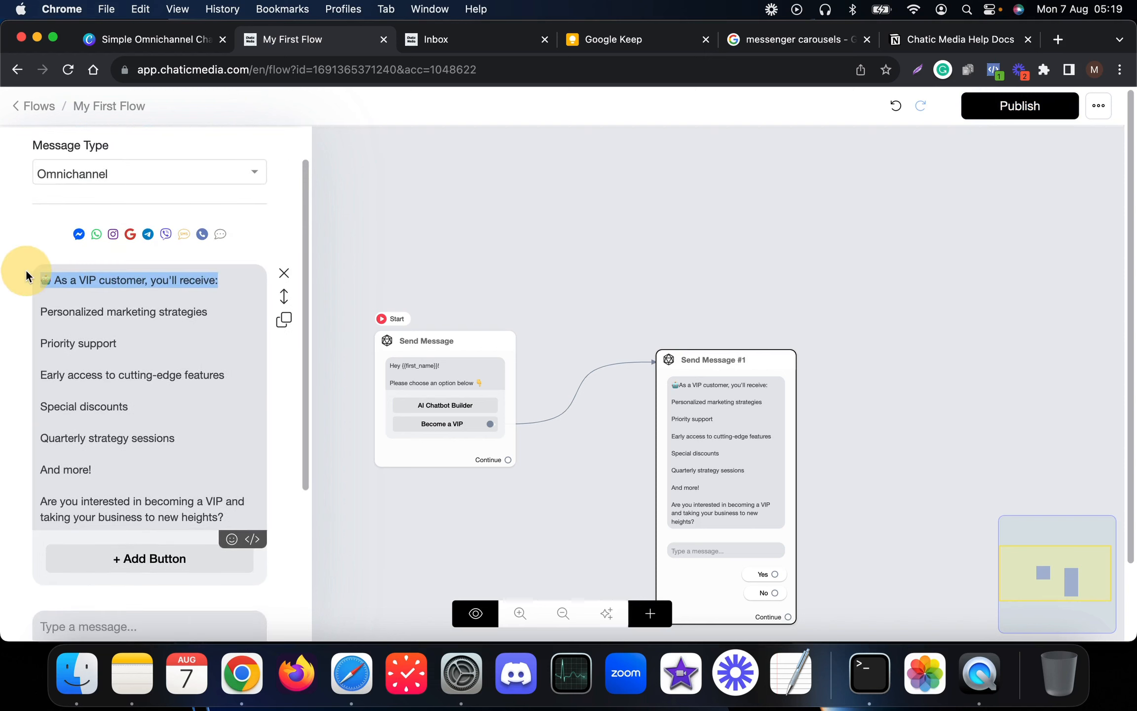
key("BackSpace")
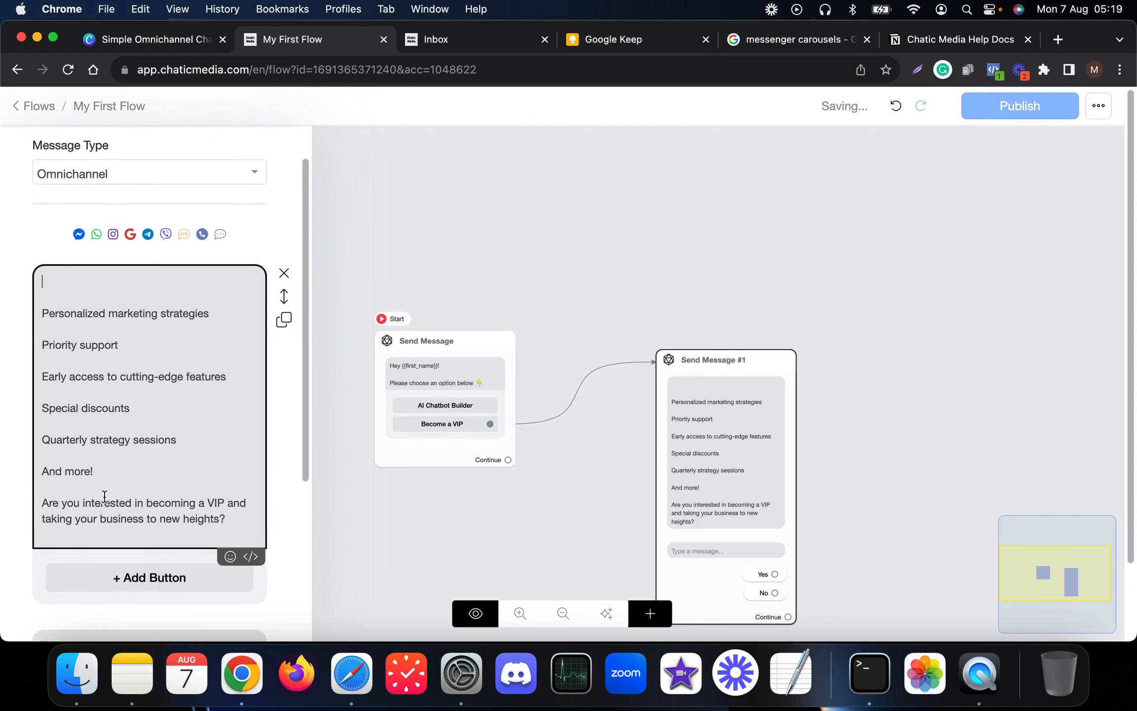
scroll(99, 603, "down", 2)
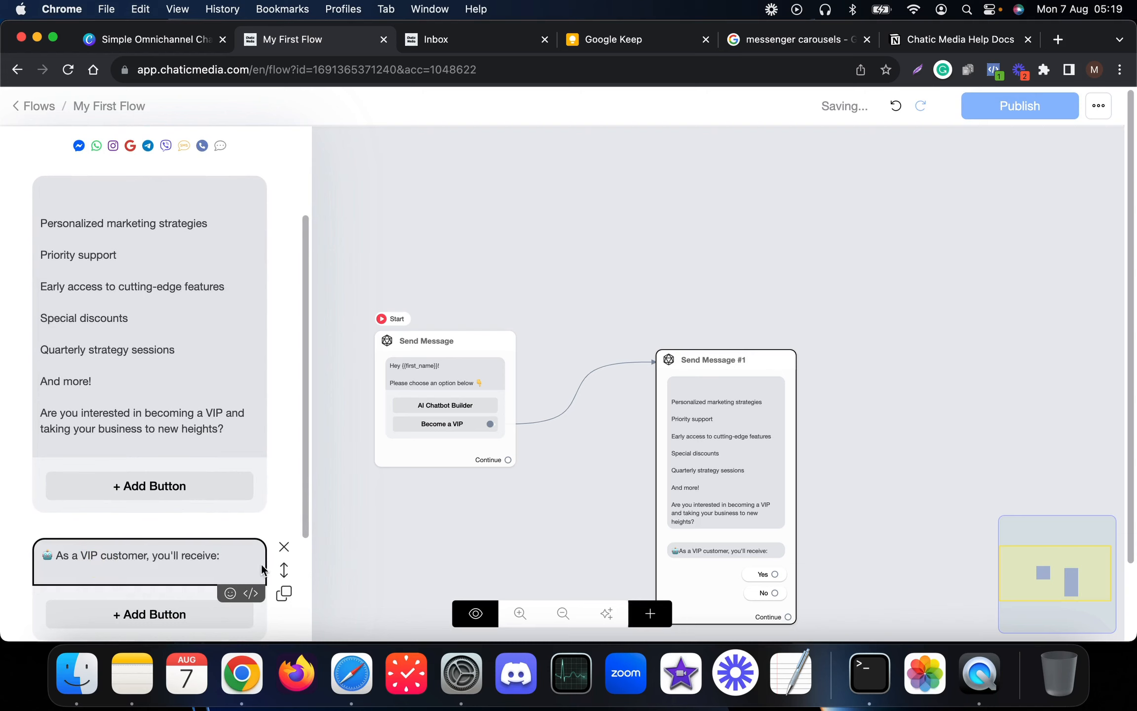
left_click_drag(284, 570, 217, 331)
- Remove the leftover blank line at the top of the benefits list
scroll(198, 395, "down", 2)
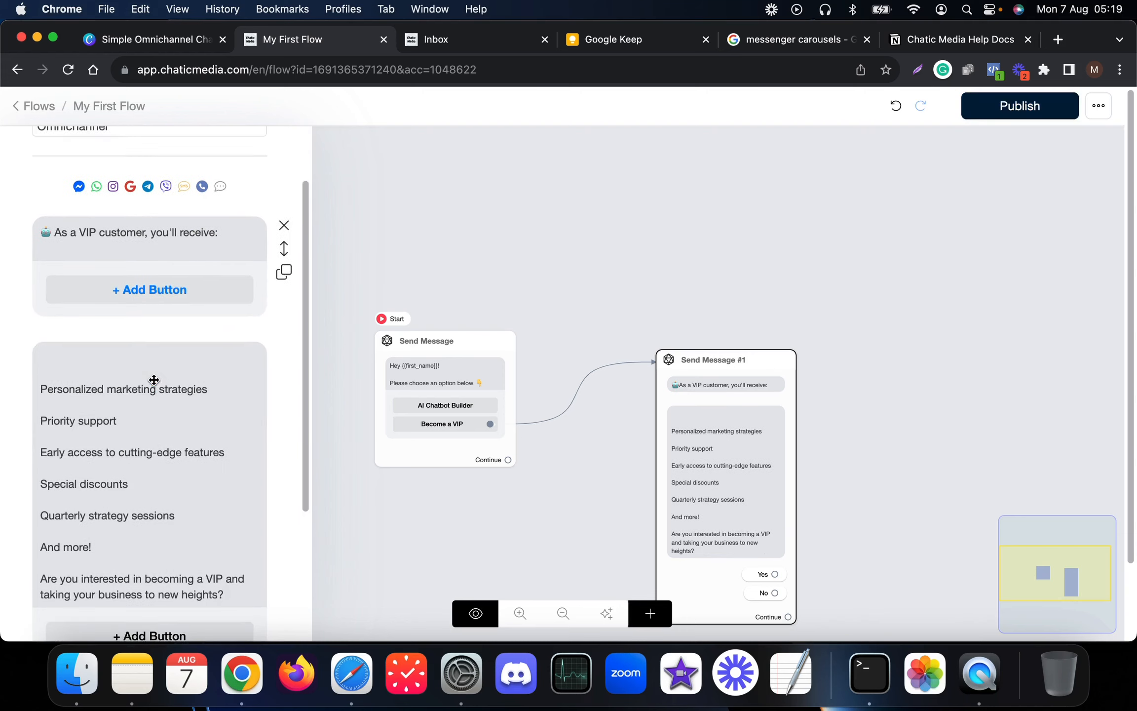
left_click(78, 417)
left_click(43, 385)
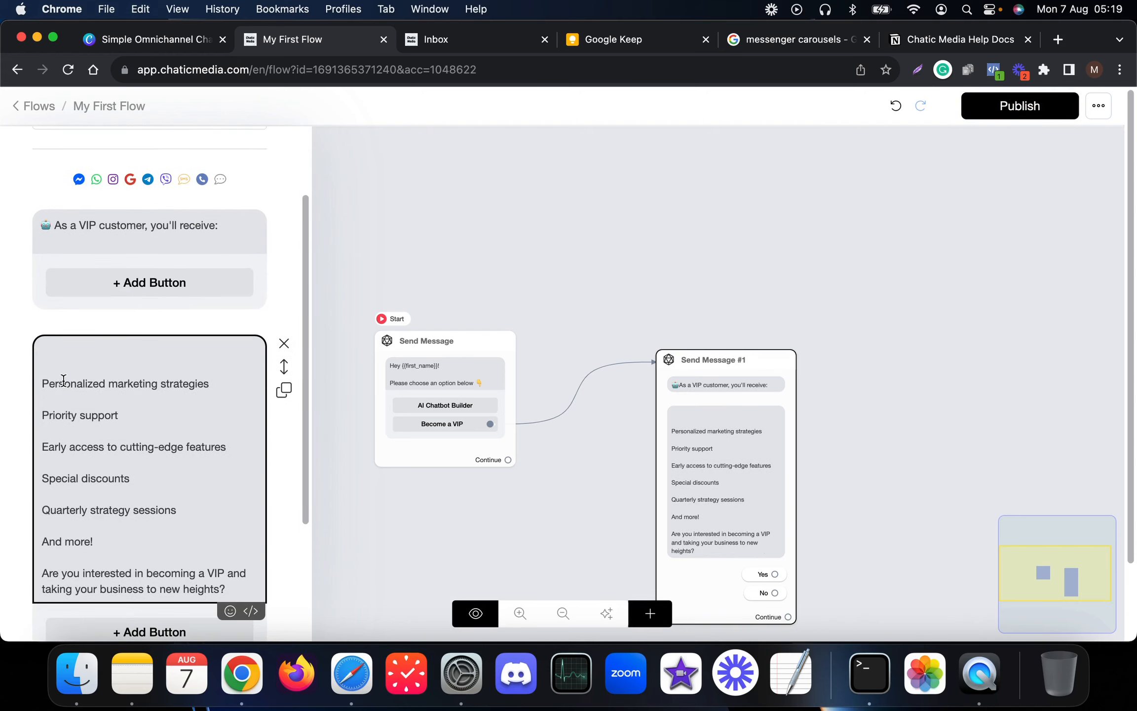
key("BackSpace")
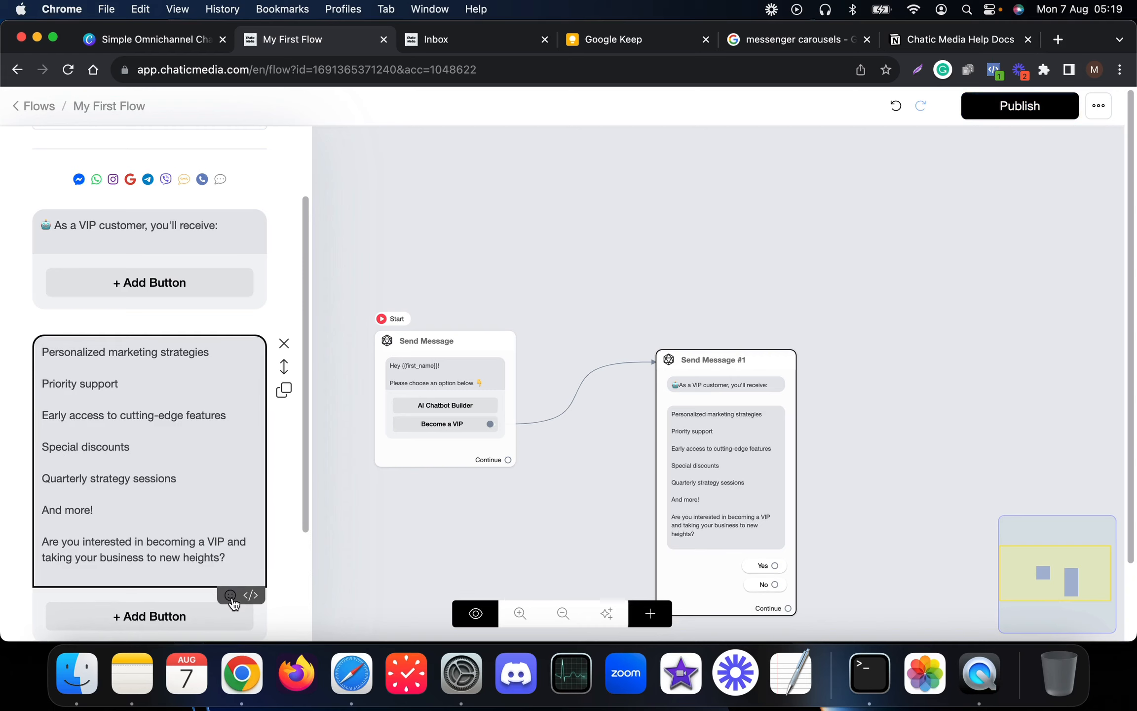
- Insert a ✅ emoji before 'Personalized marketing strategies' and 'Priority support'
left_click(230, 595)
scroll(64, 582, "down", 3)
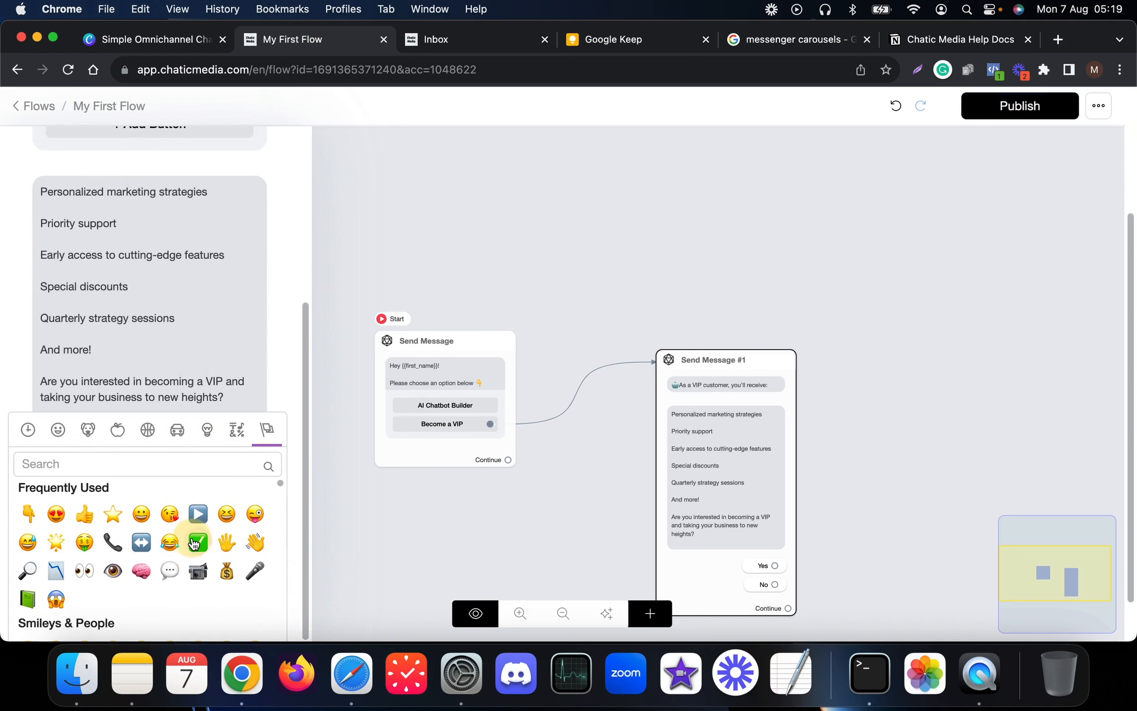
left_click(196, 542)
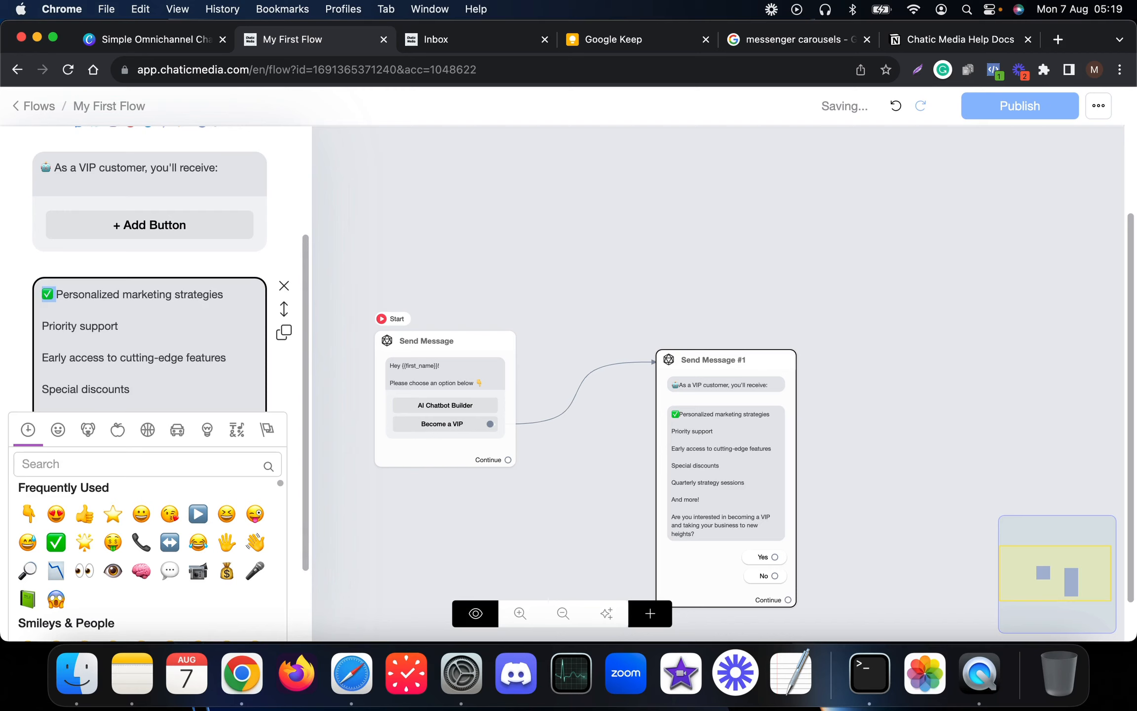
key("Down")
key("Down")
type("✅")
key("Down")
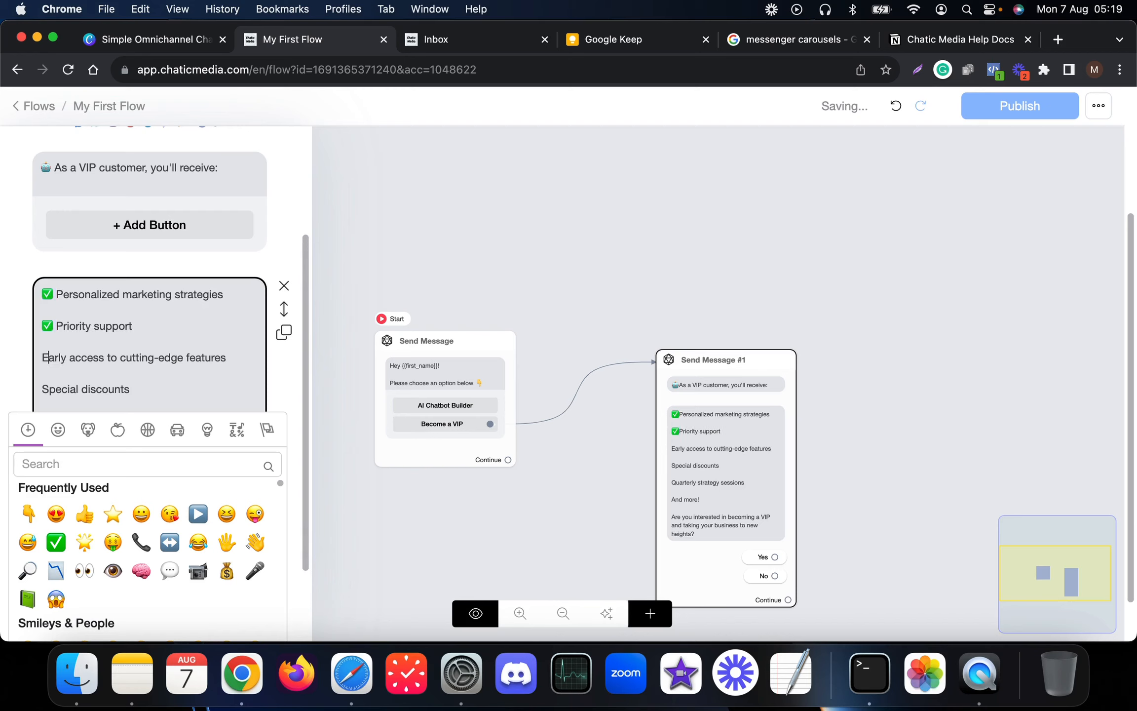
- Paste ✅ before Early access, Special discounts, Quarterly strategy sessions and 'And more!'
type("✅")
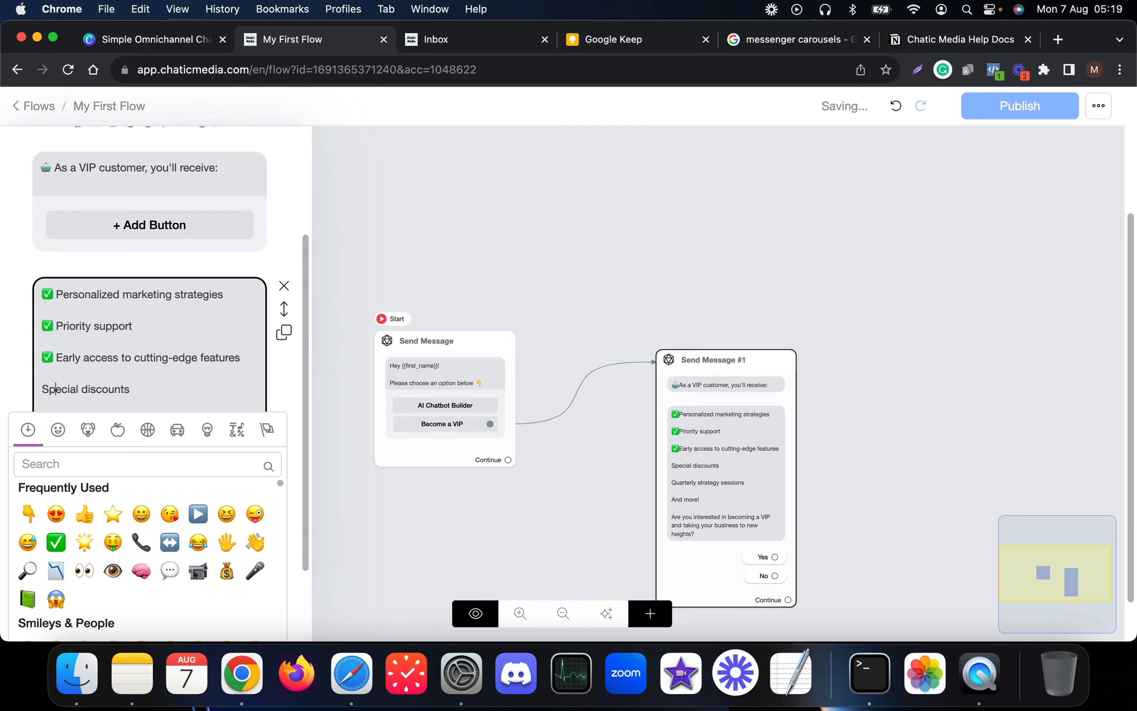
type("✅")
key("Down")
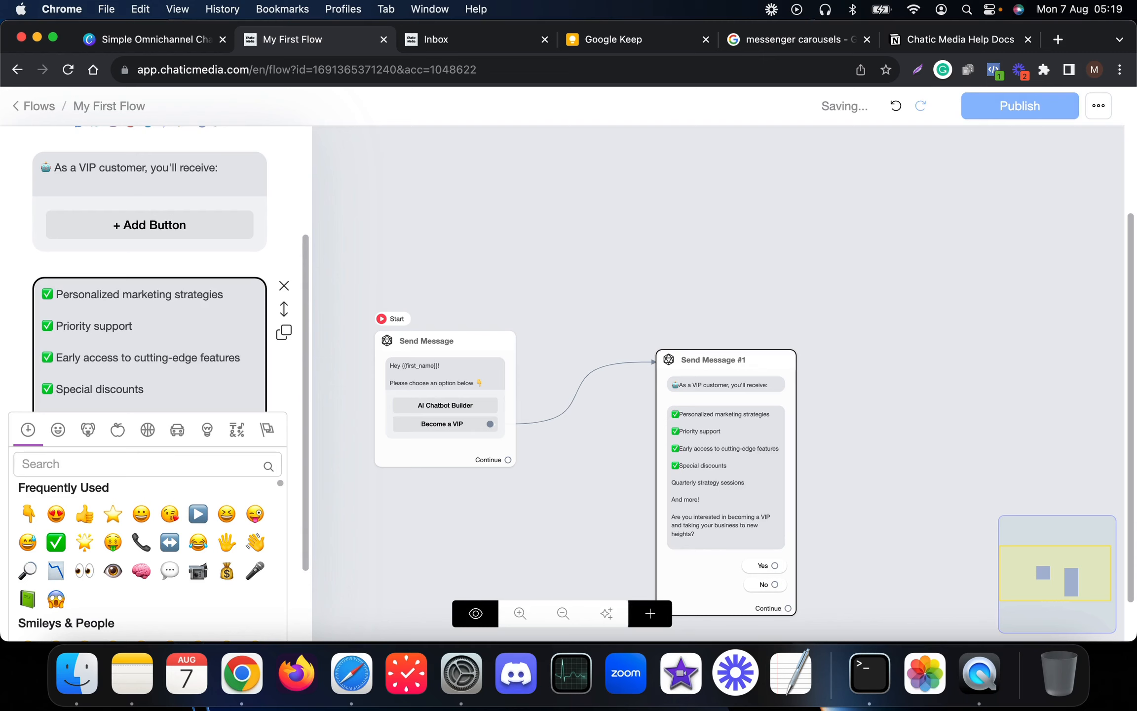
scroll(79, 303, "down", 3)
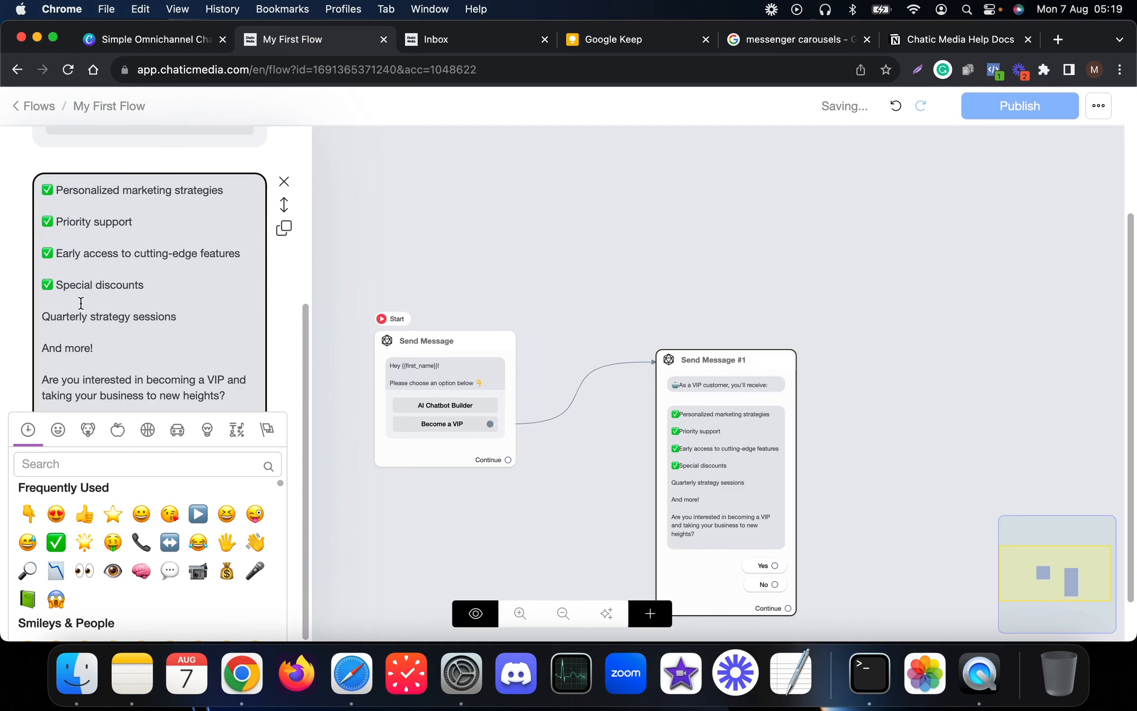
left_click(43, 315)
type("✅")
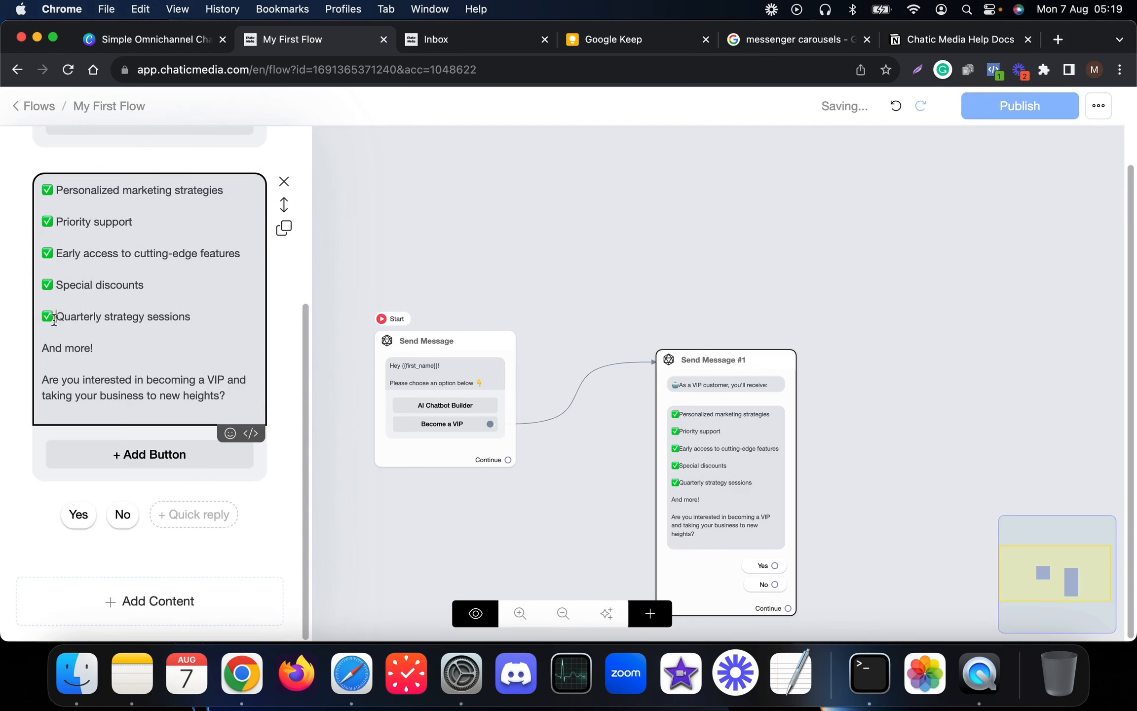
left_click(41, 347)
type("✅")
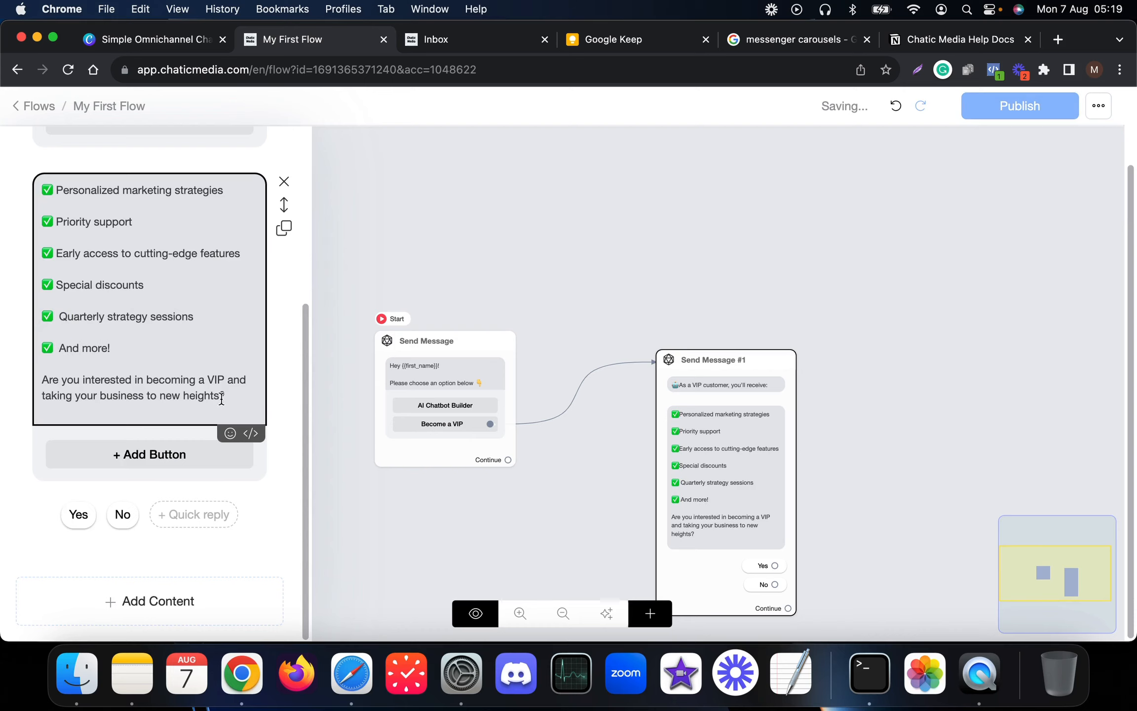
- Add a 2-second typing pause and another text block after the benefits
left_click(154, 597)
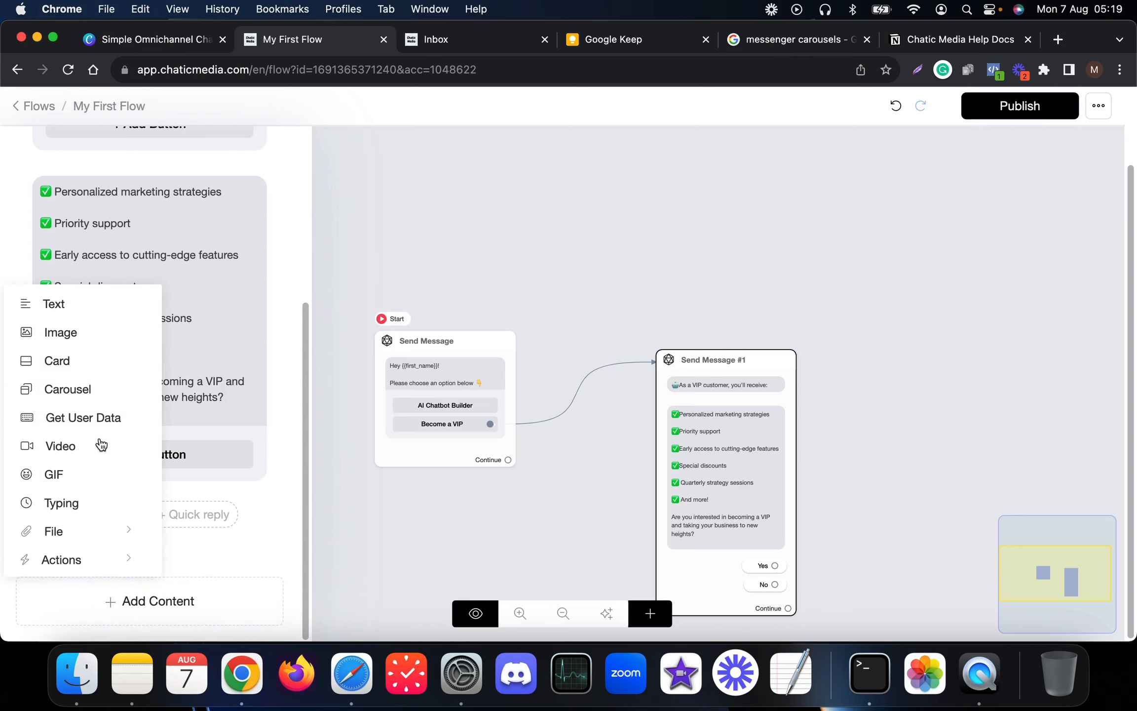
left_click(59, 508)
scroll(118, 464, "down", 2)
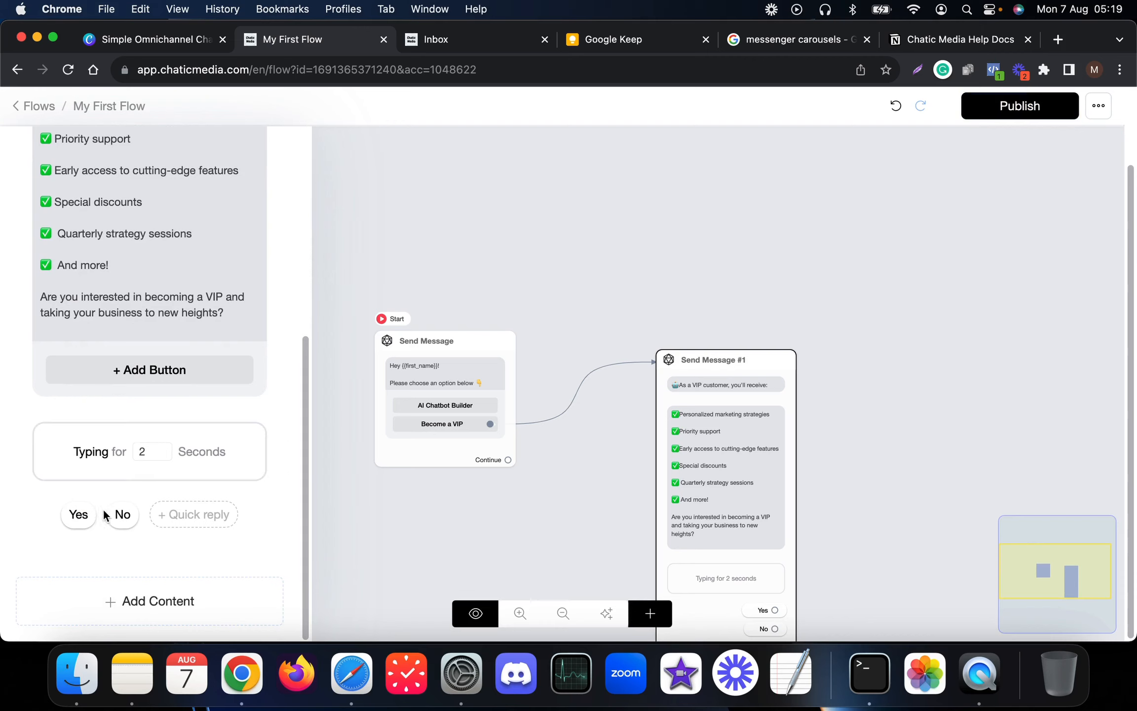
left_click(121, 600)
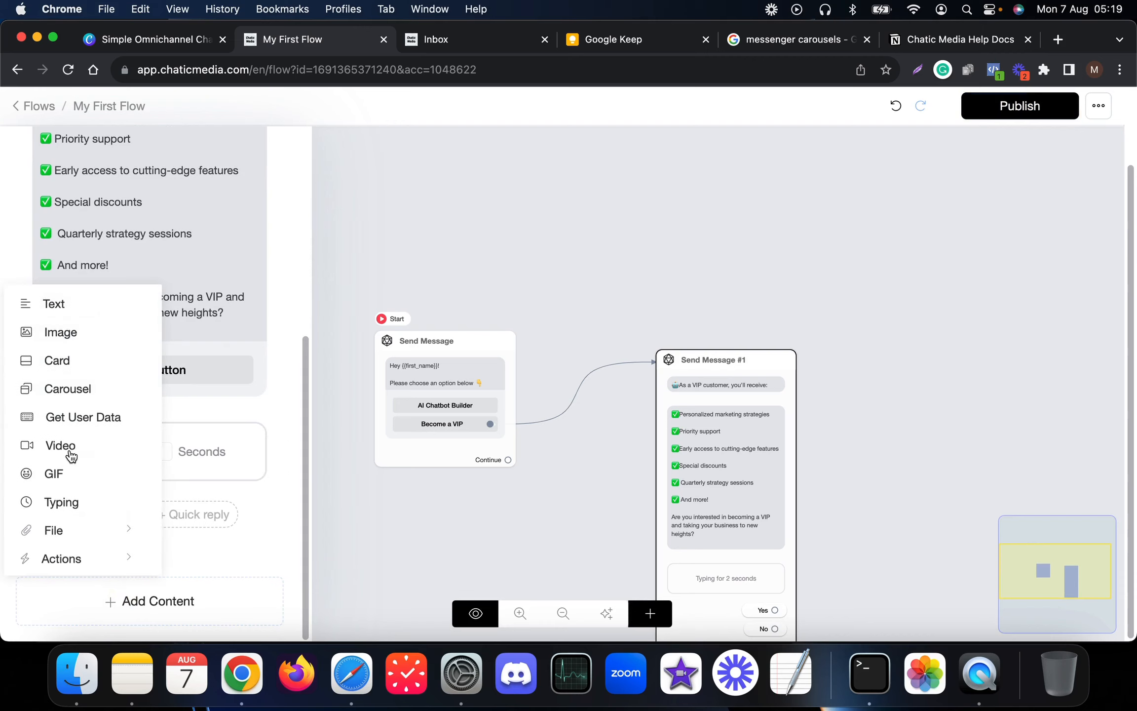
left_click(62, 310)
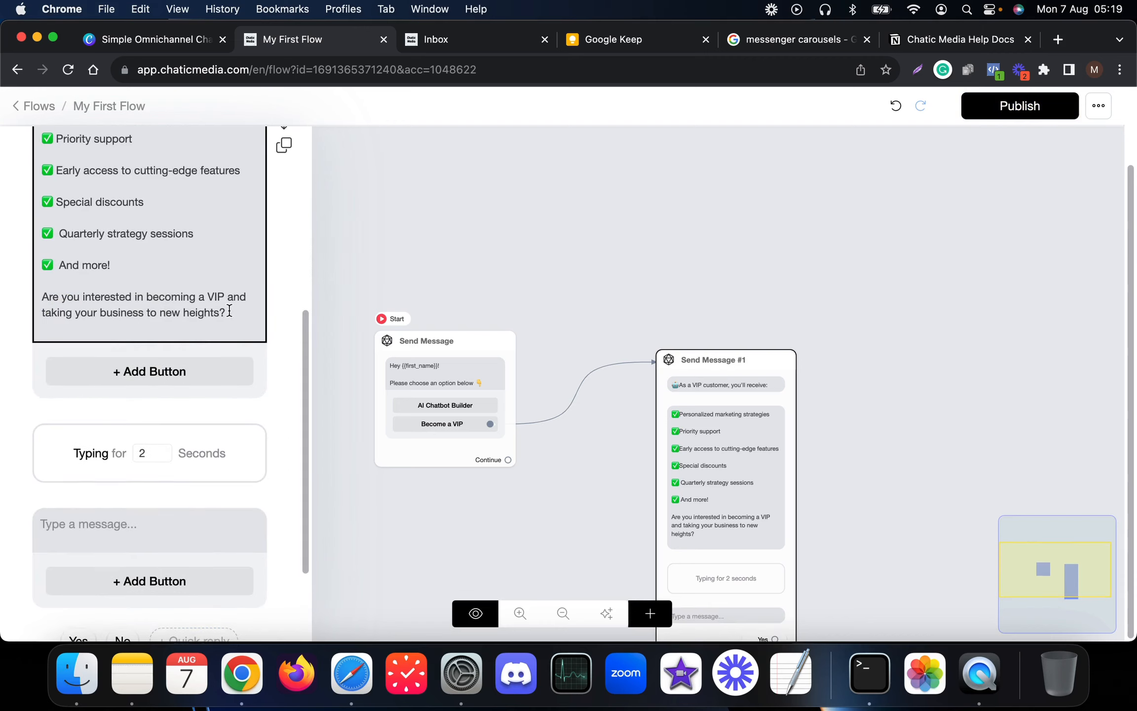
- Move the 'Are you interested in becoming a VIP' question into the new block above Yes and No
left_click_drag(229, 311, 34, 299)
key("super+c")
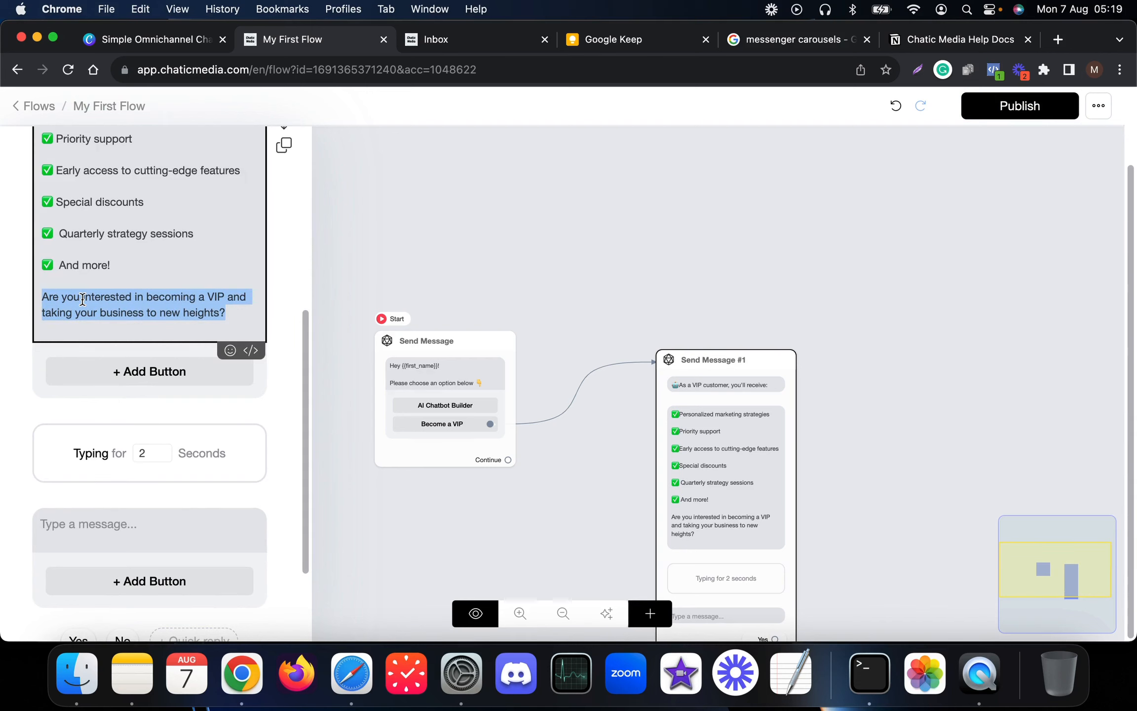
key("BackSpace")
key("BackSpace")
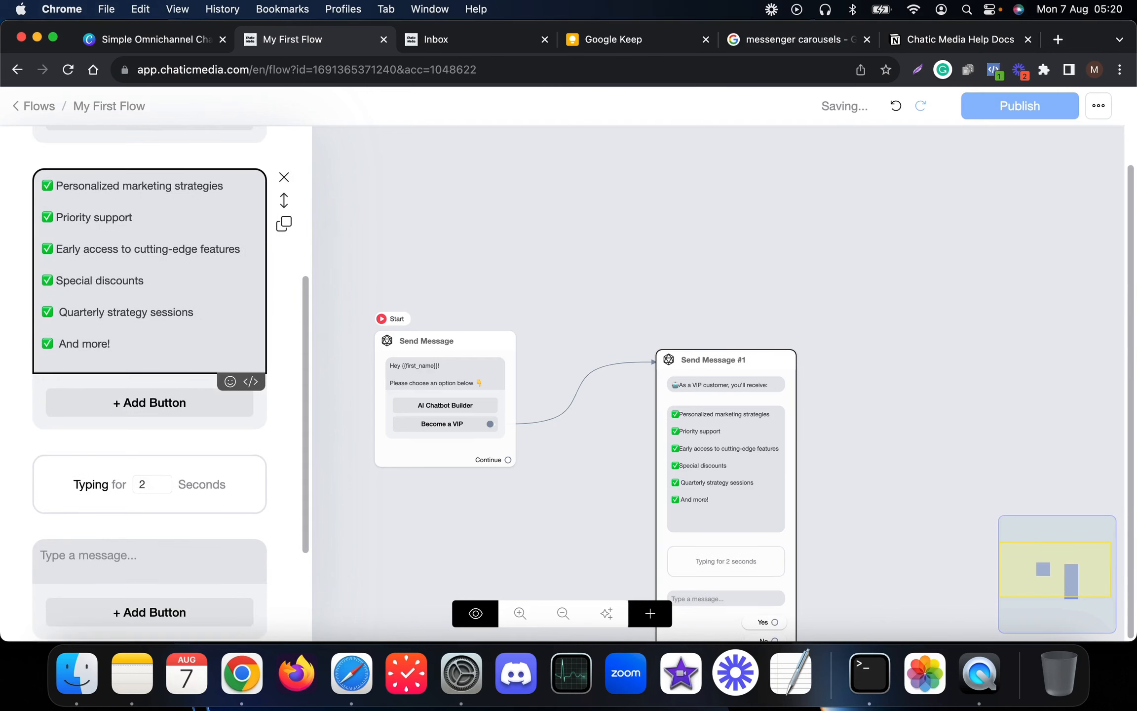
left_click(110, 542)
key("super+v")
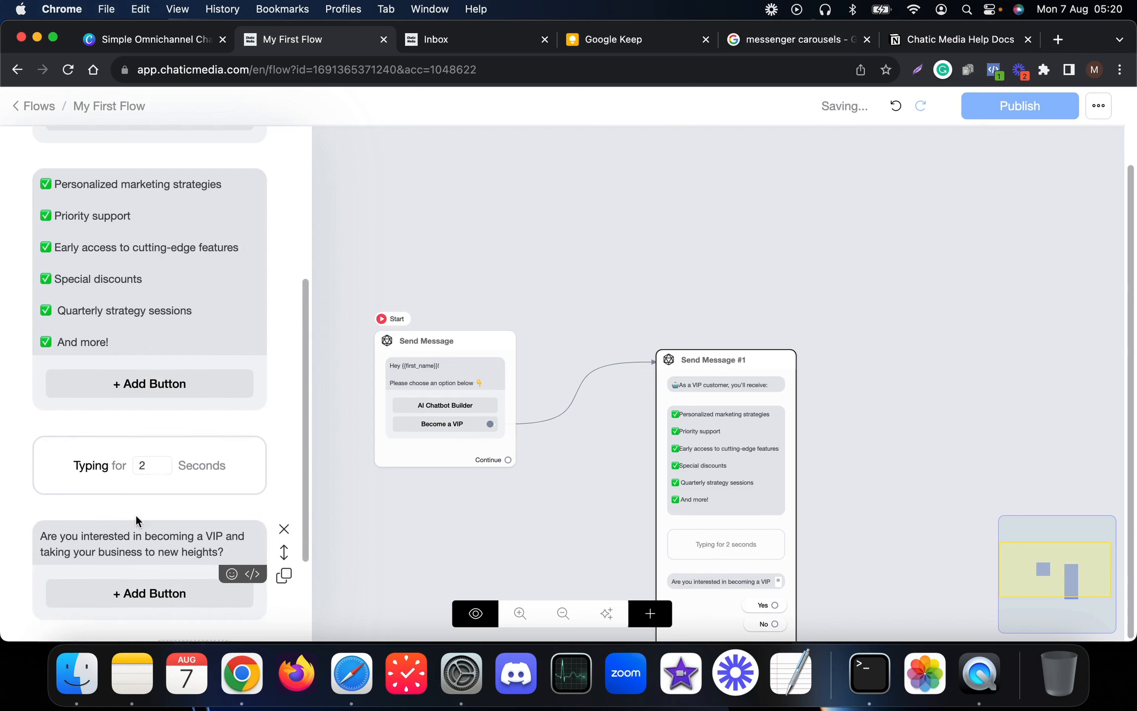
scroll(174, 500, "down", 3)
left_click(106, 419)
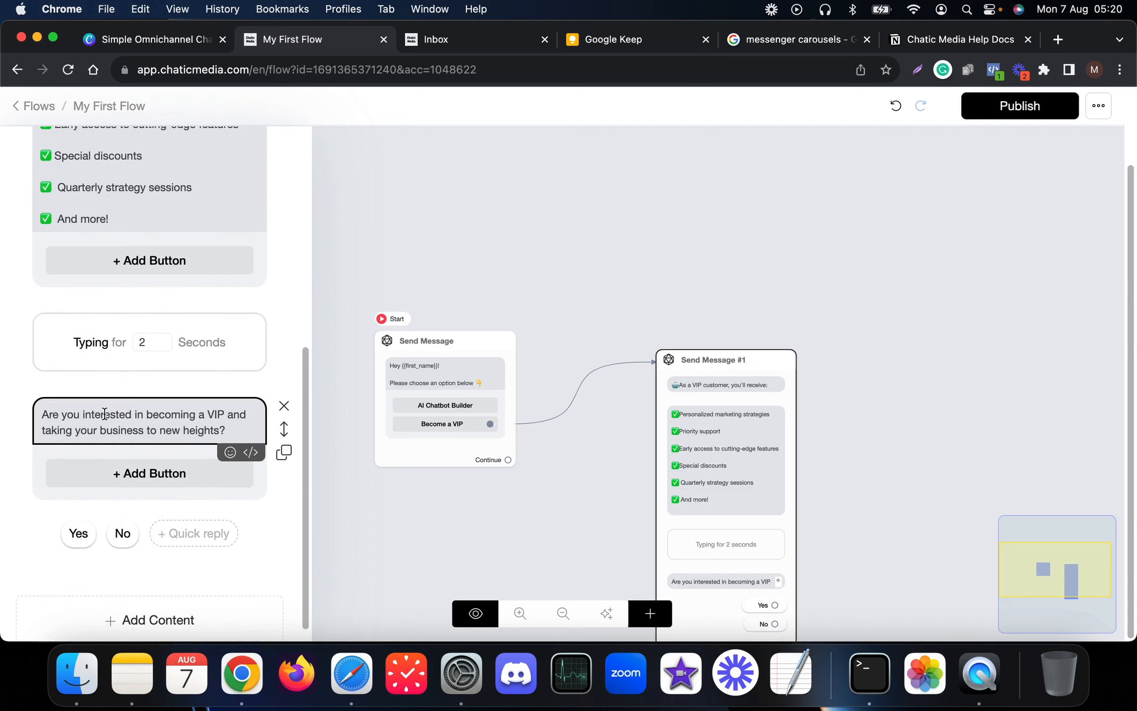
left_click(977, 417)
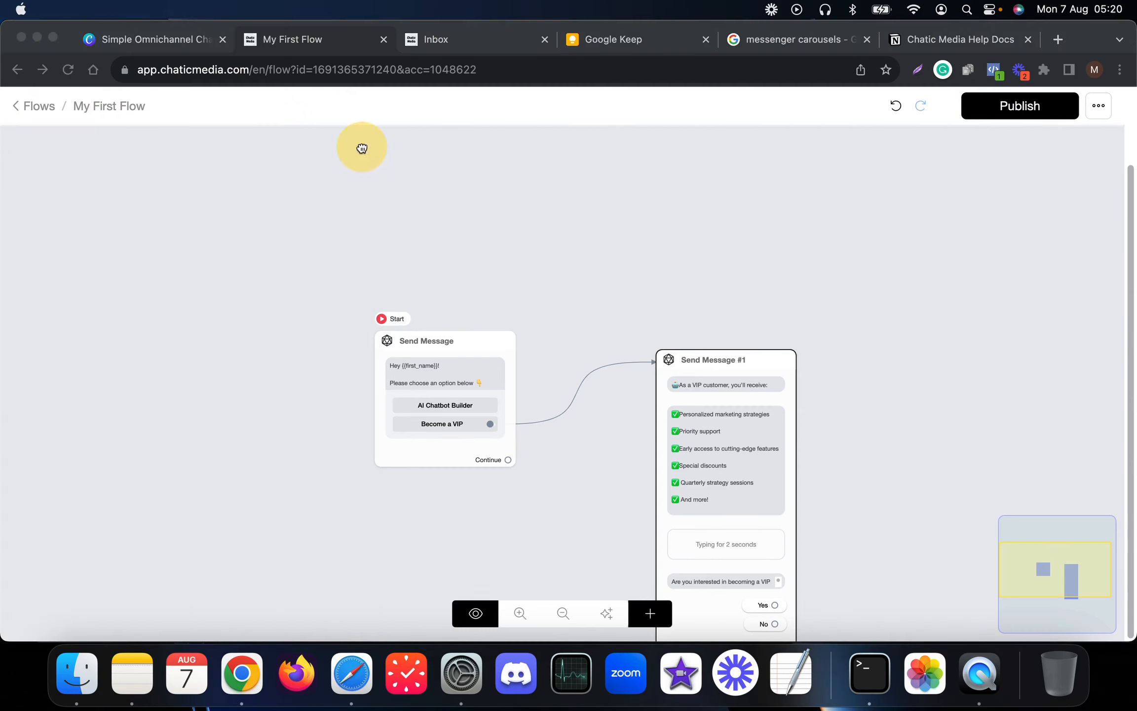
- Place Send Message #1 beside Start and drag its Yes reply out to create Send Message #2
left_click_drag(680, 344, 639, 248)
left_click(662, 337)
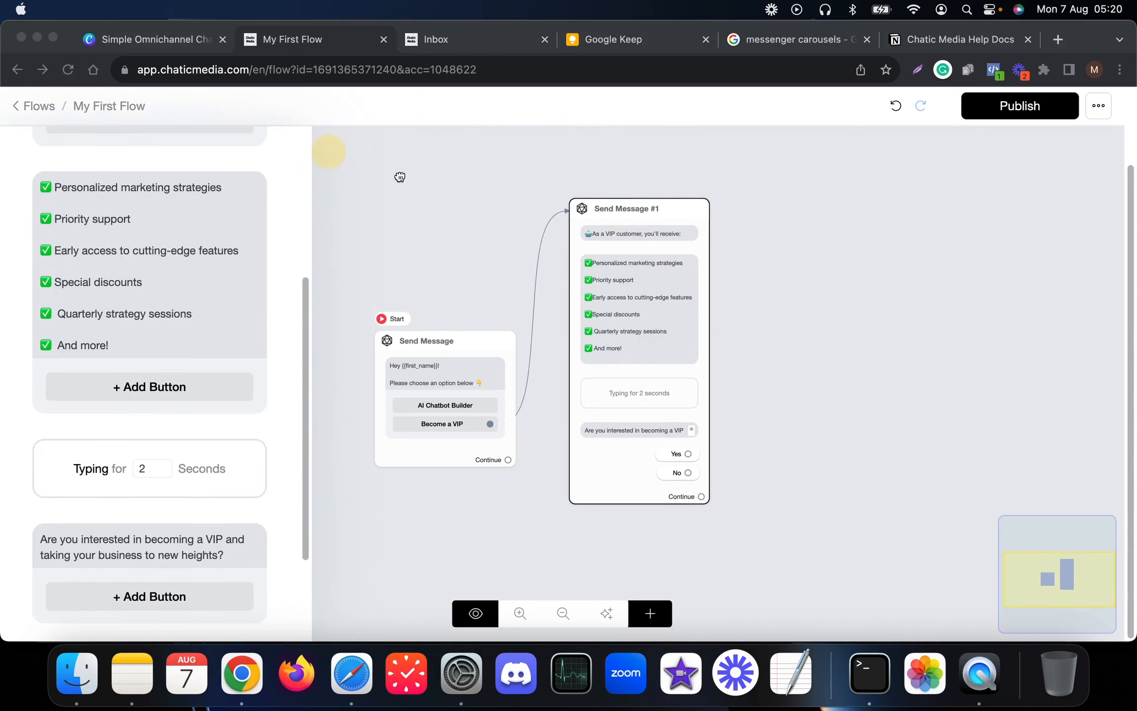
left_click(825, 287)
left_click(553, 452)
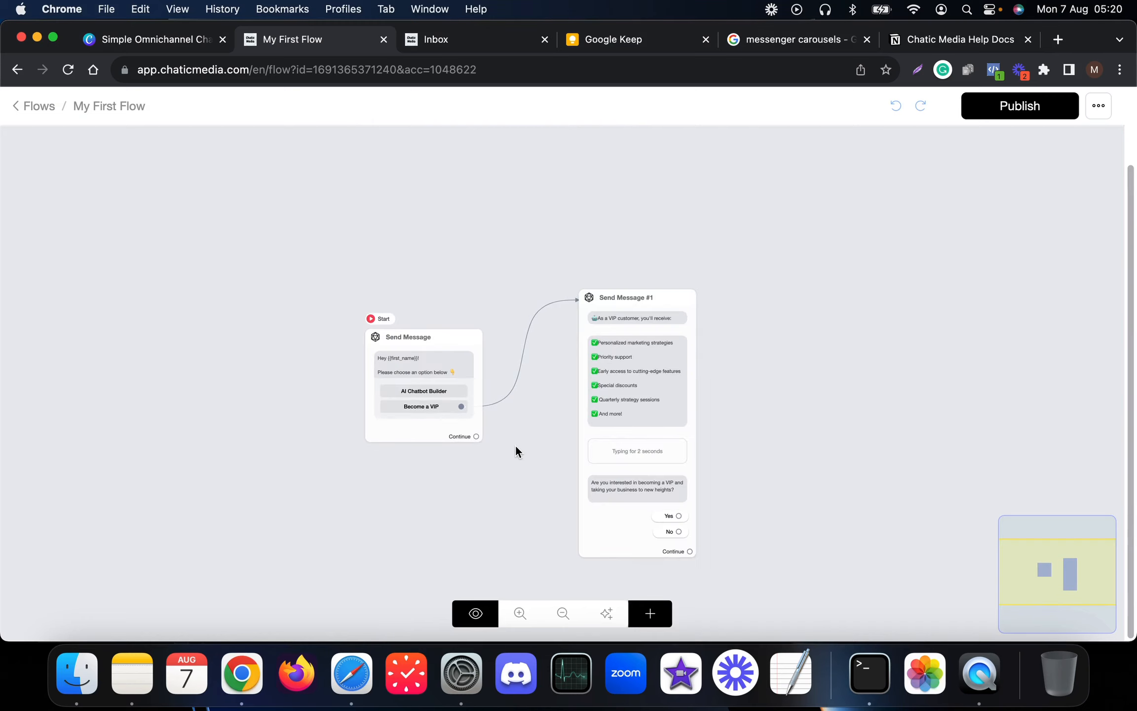
left_click(580, 478)
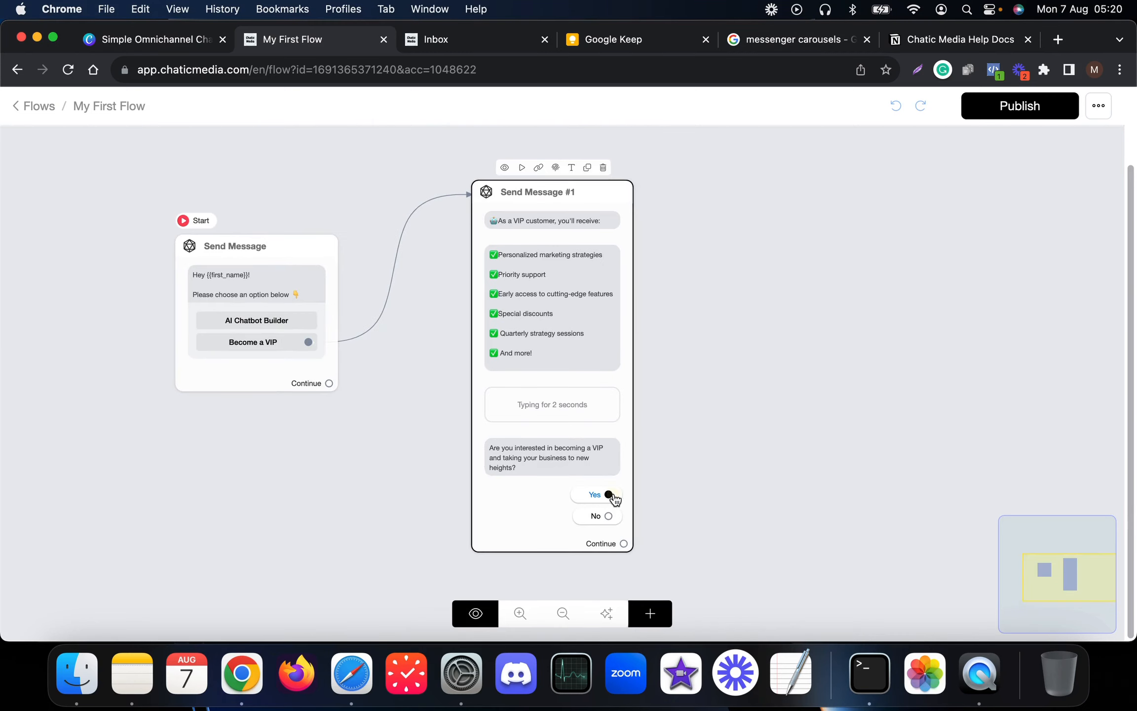
left_click_drag(609, 494, 761, 255)
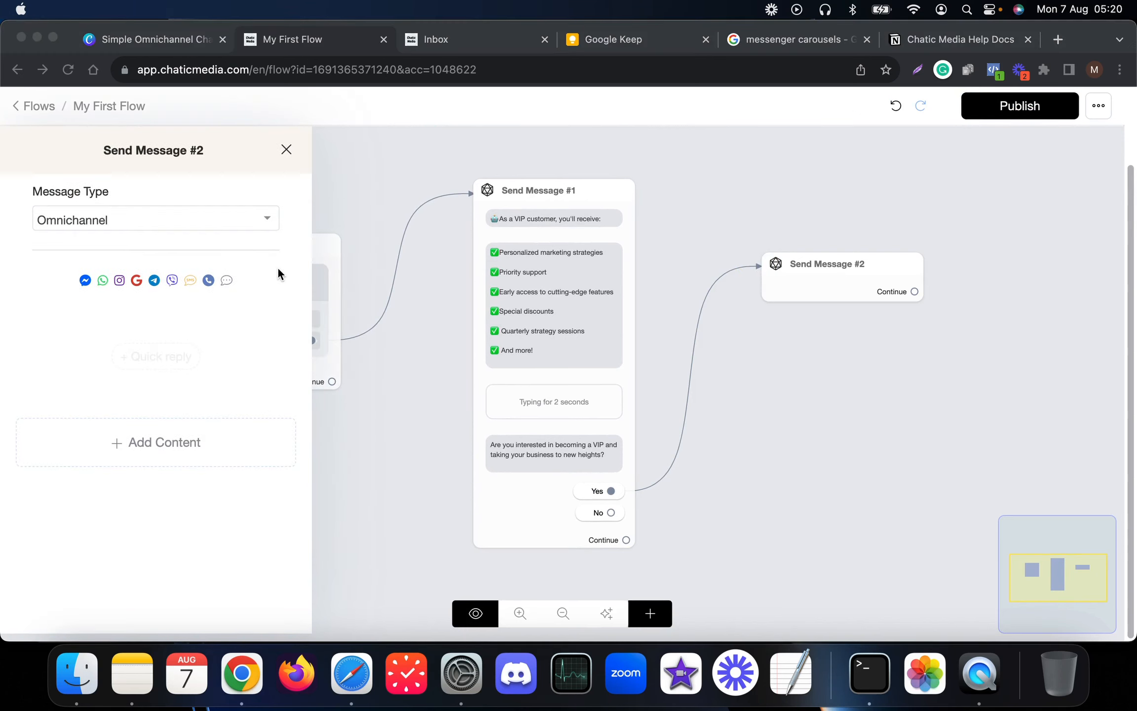
- Add a text block to Send Message #2 reading 'That sounds great!'
left_click(76, 444)
left_click(85, 448)
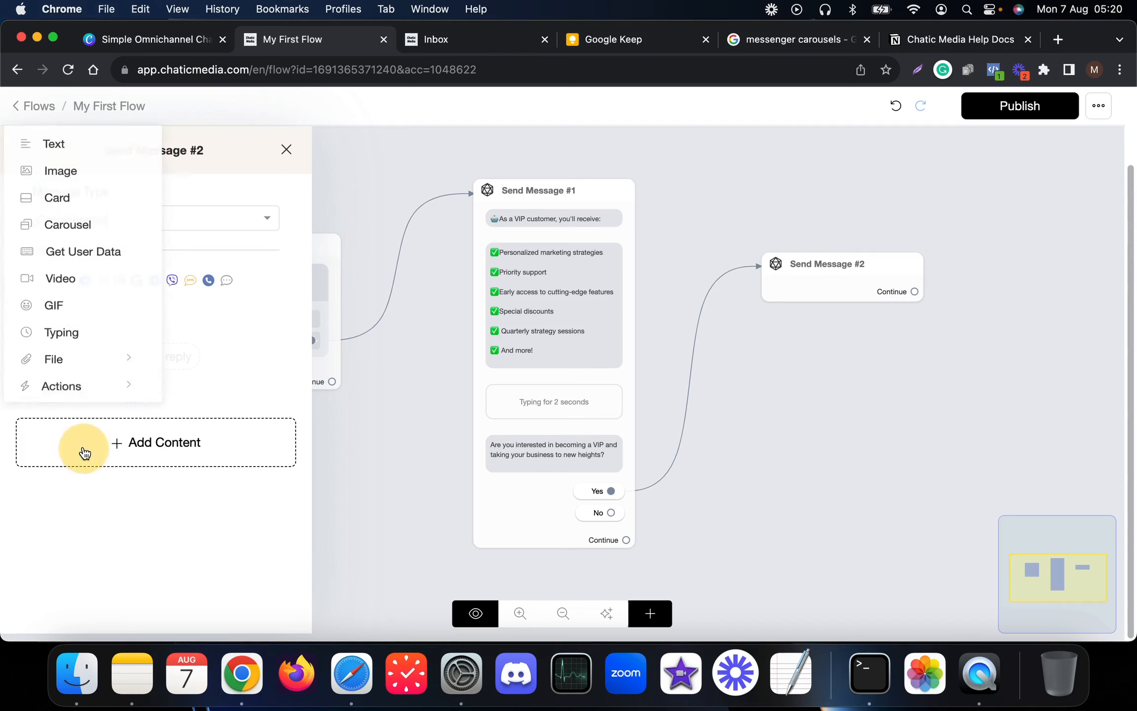
left_click(70, 143)
left_click(76, 335)
type("That sounds great!")
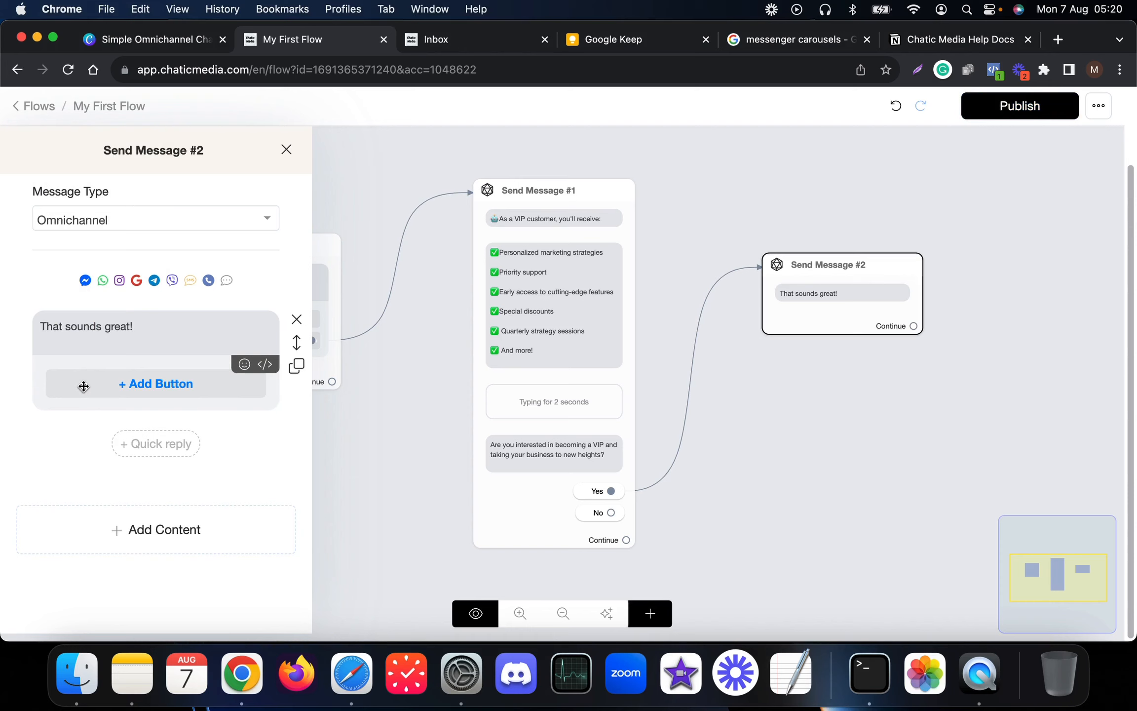
- Add a Get User Data block after the message to collect the user's reply
left_click(76, 520)
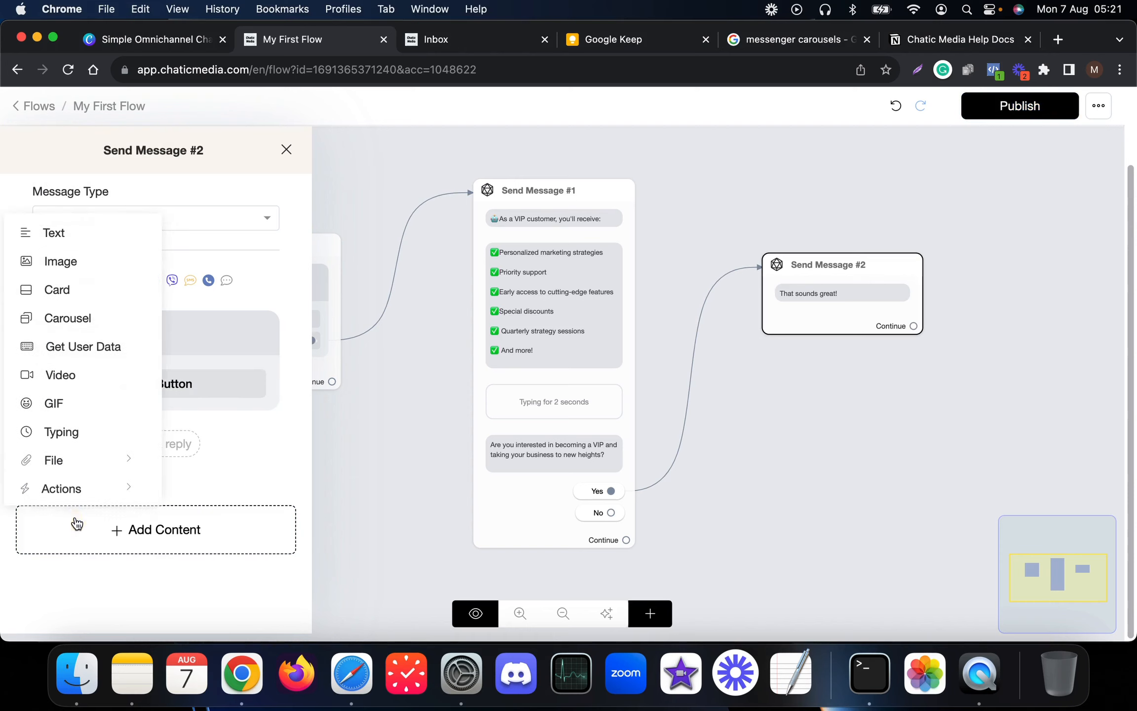
left_click(65, 351)
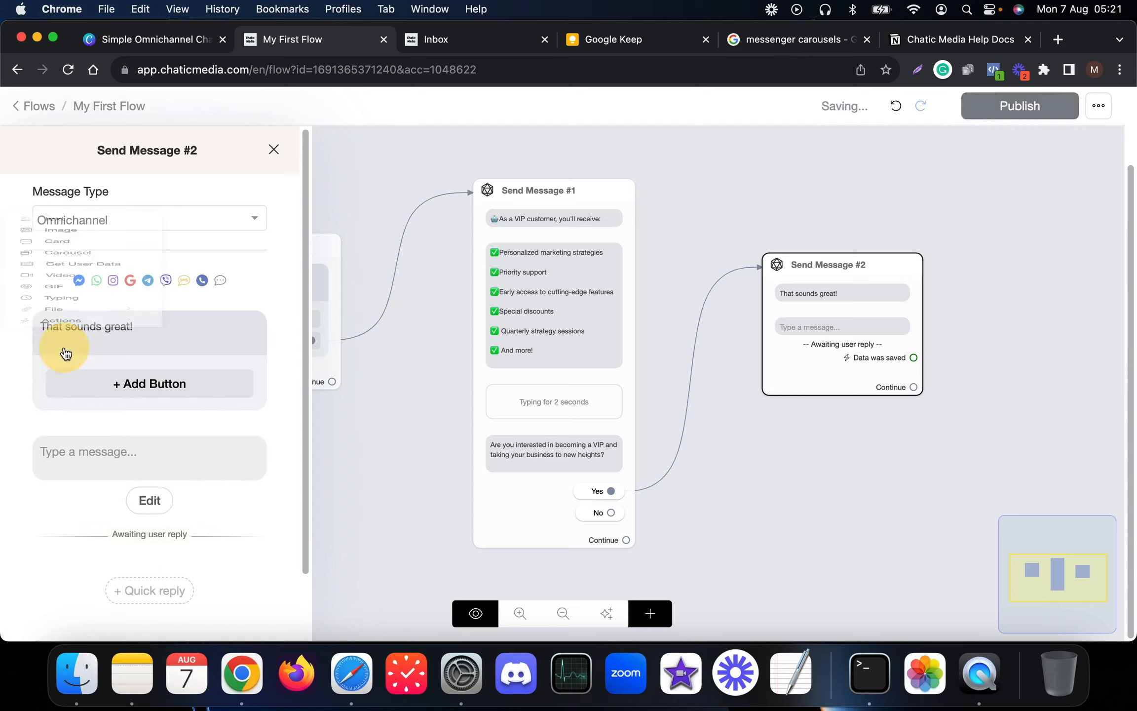
left_click(703, 151)
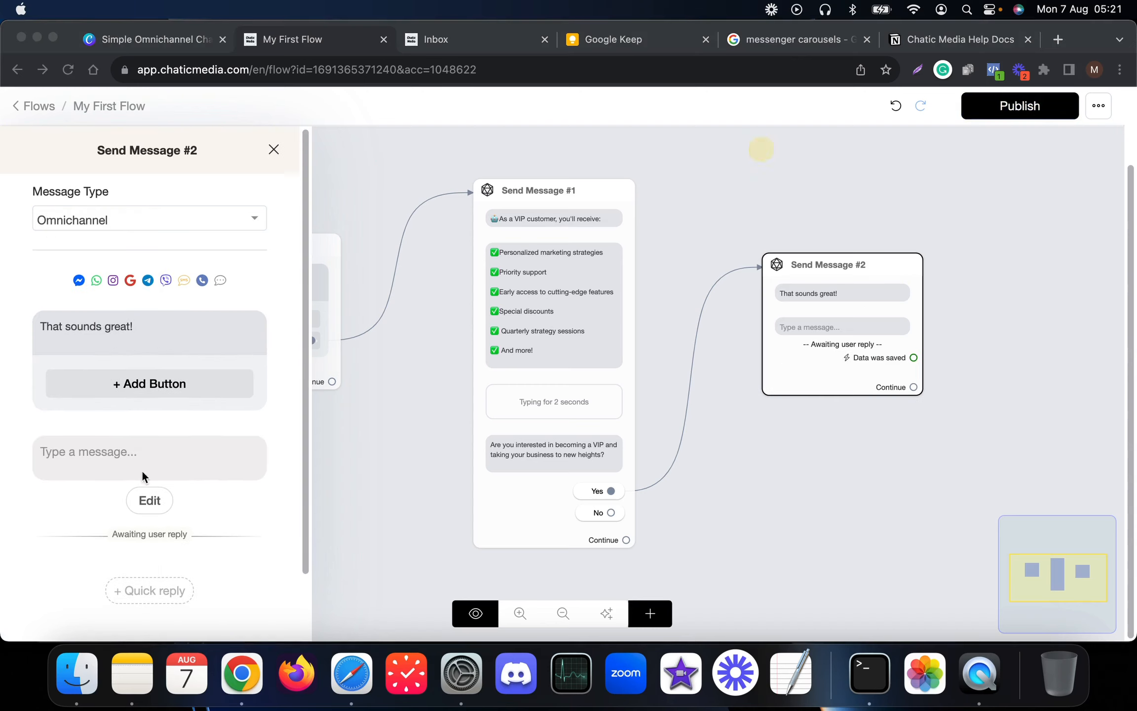
left_click(163, 464)
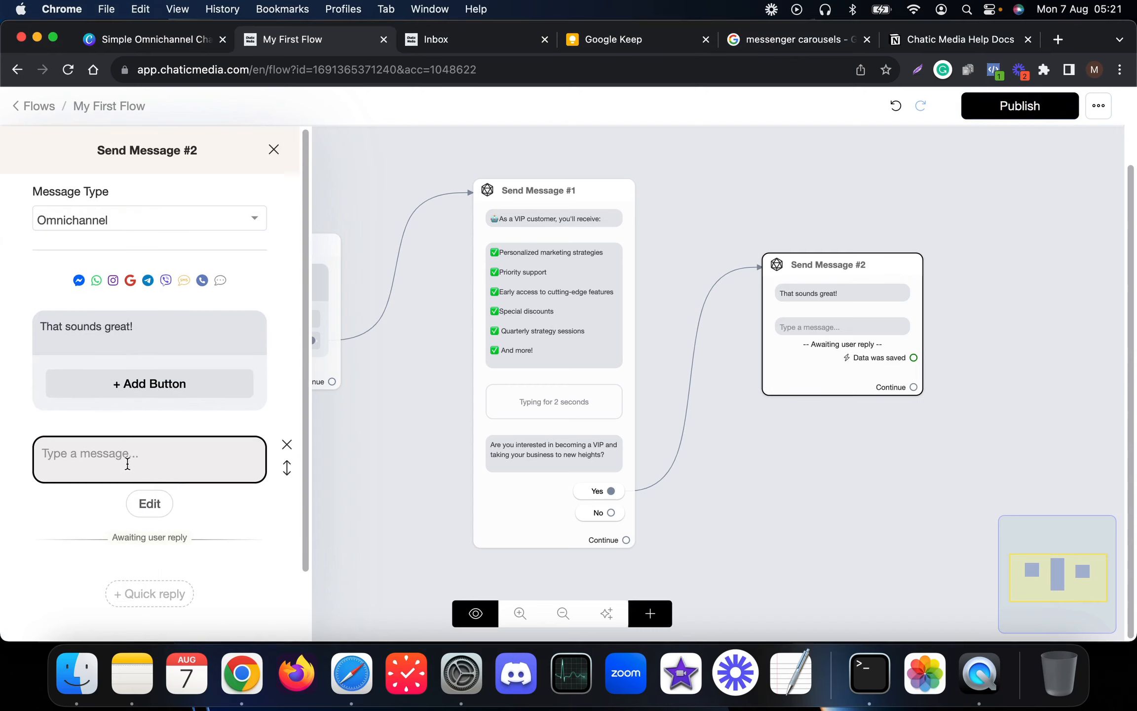
left_click(118, 498)
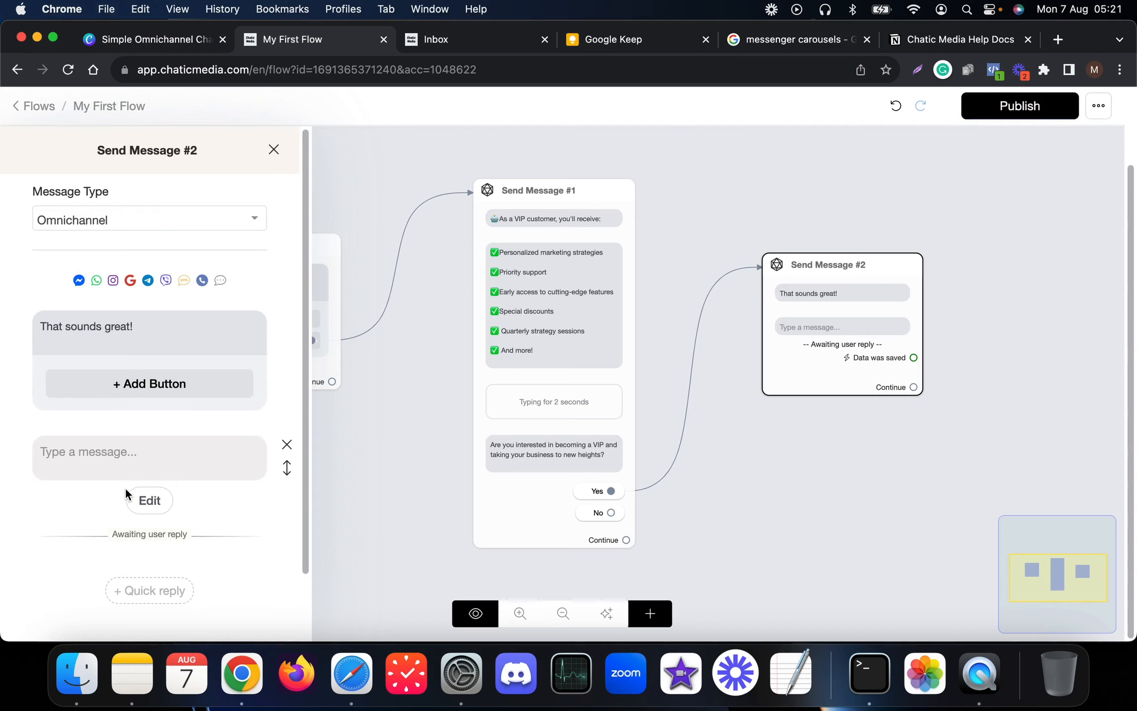
- Paste the request for the user's email into the Get User Data prompt message
left_click(148, 500)
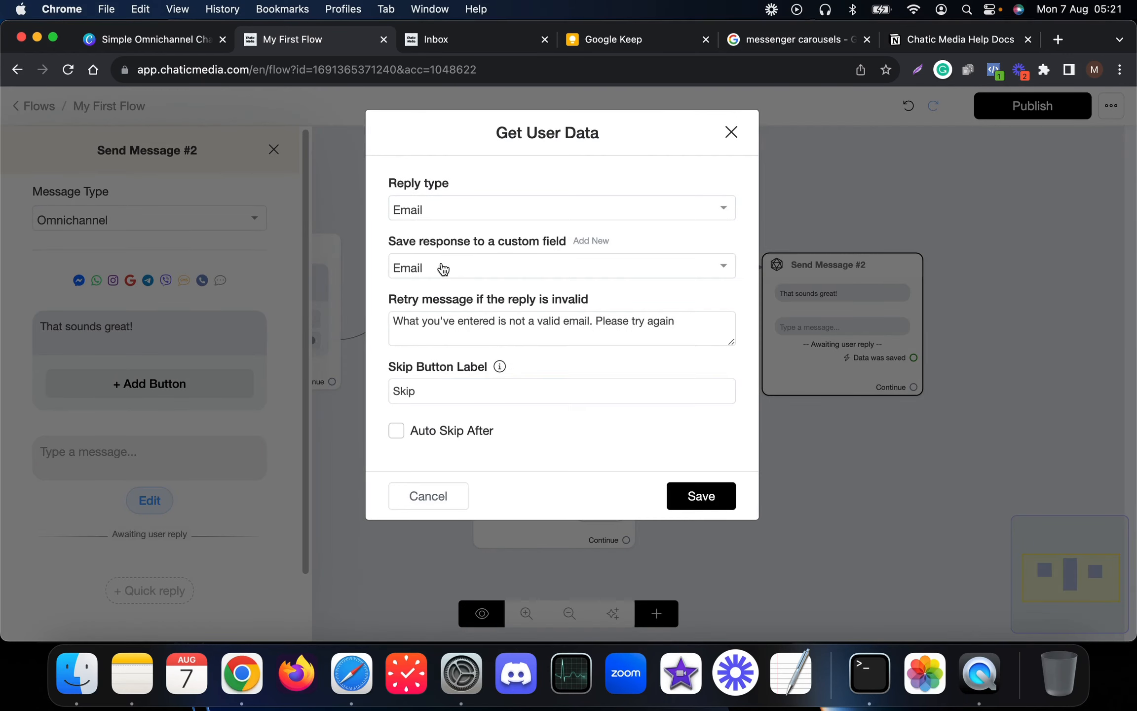
left_click(664, 308)
left_click(725, 251)
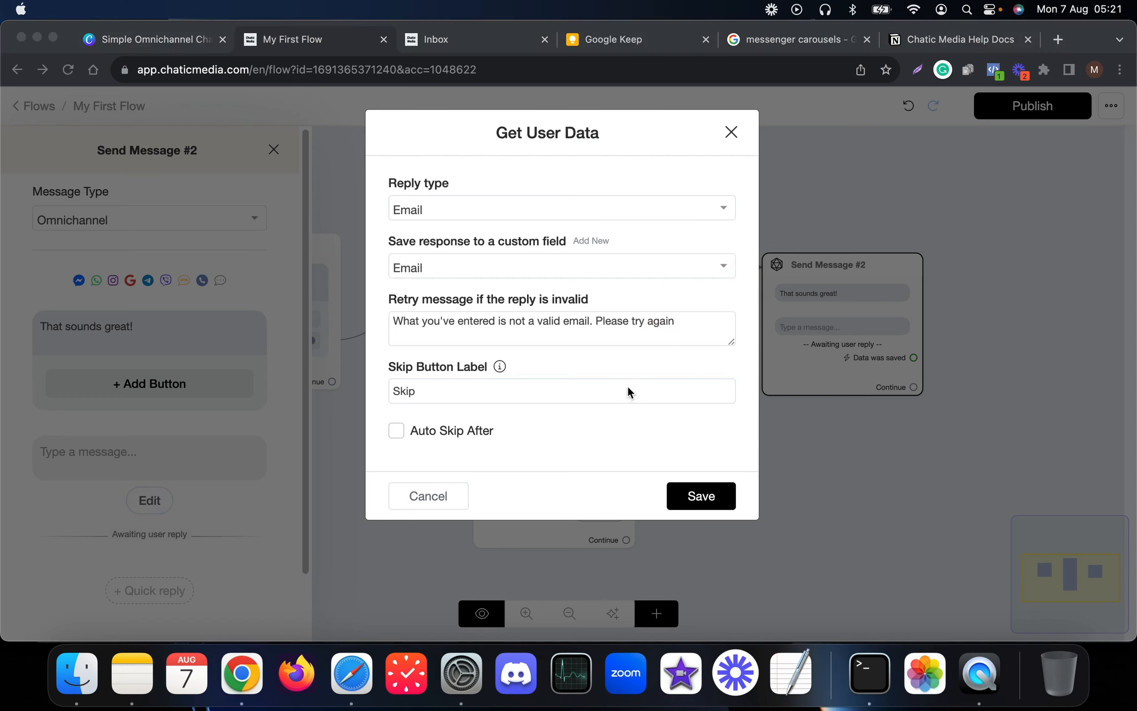
left_click(408, 440)
left_click(446, 495)
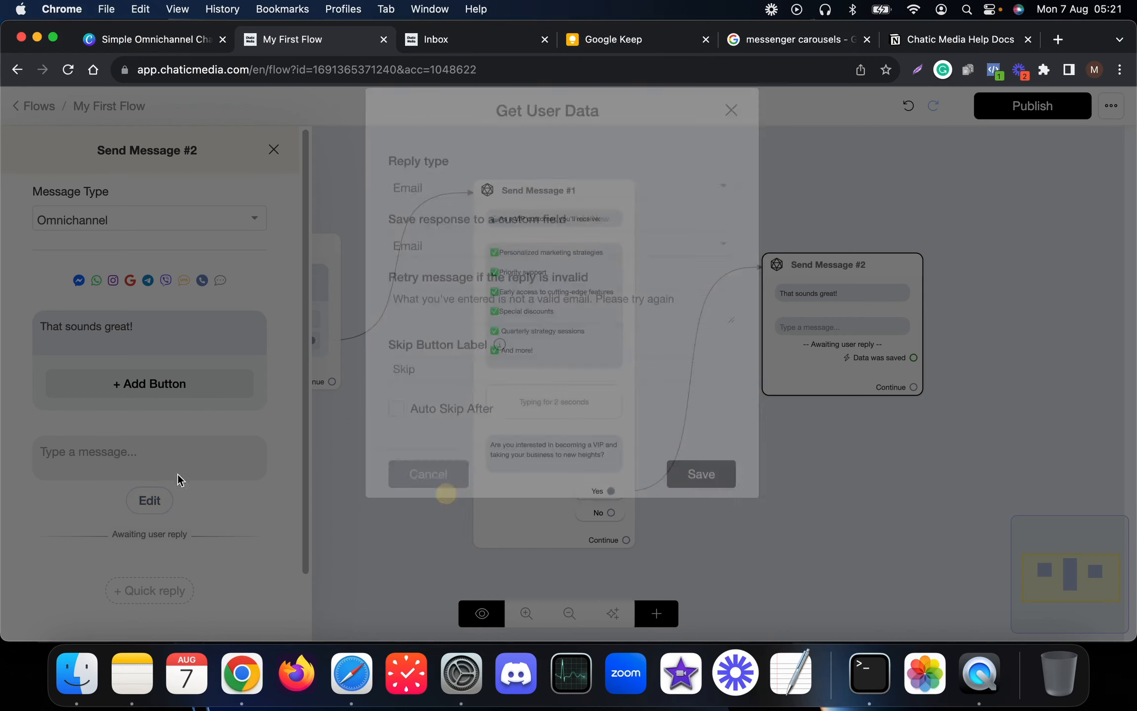
left_click(108, 458)
type("To become a part of our exclusive VIP list and enjoy all these fantastic benefits, please share your email address with us. Don't worry; we'll handle everything else for you! 📧✨")
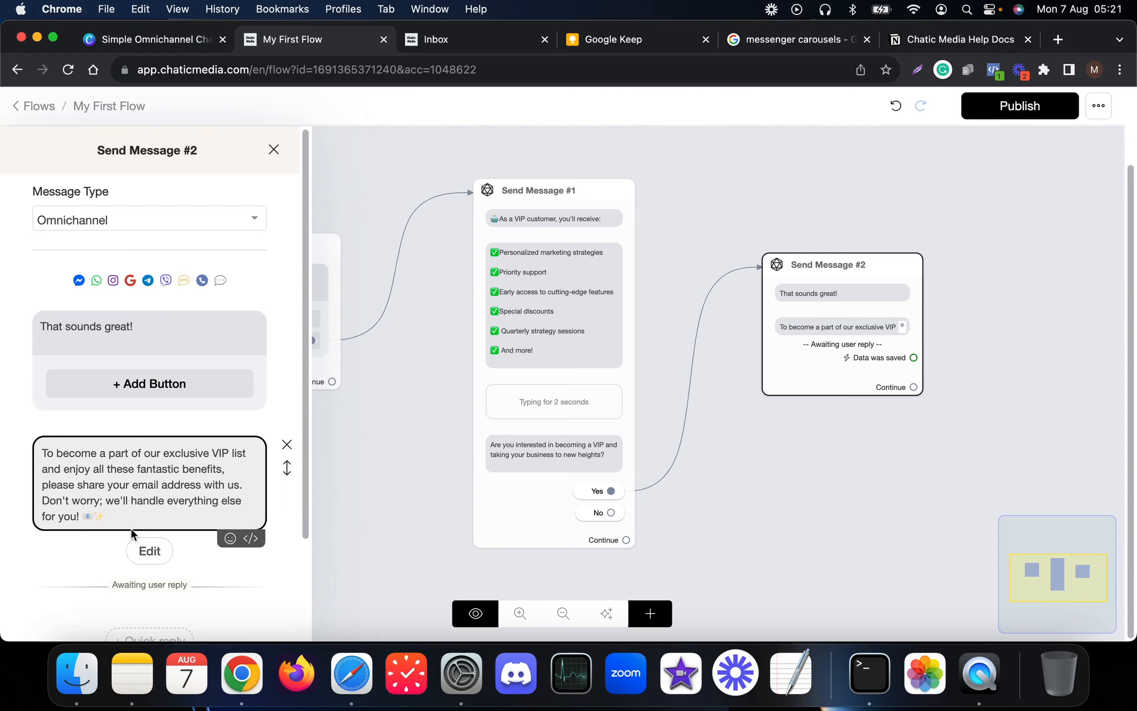
- Store the reply in the Email field, clear the Skip button label, and save the settings
left_click(137, 543)
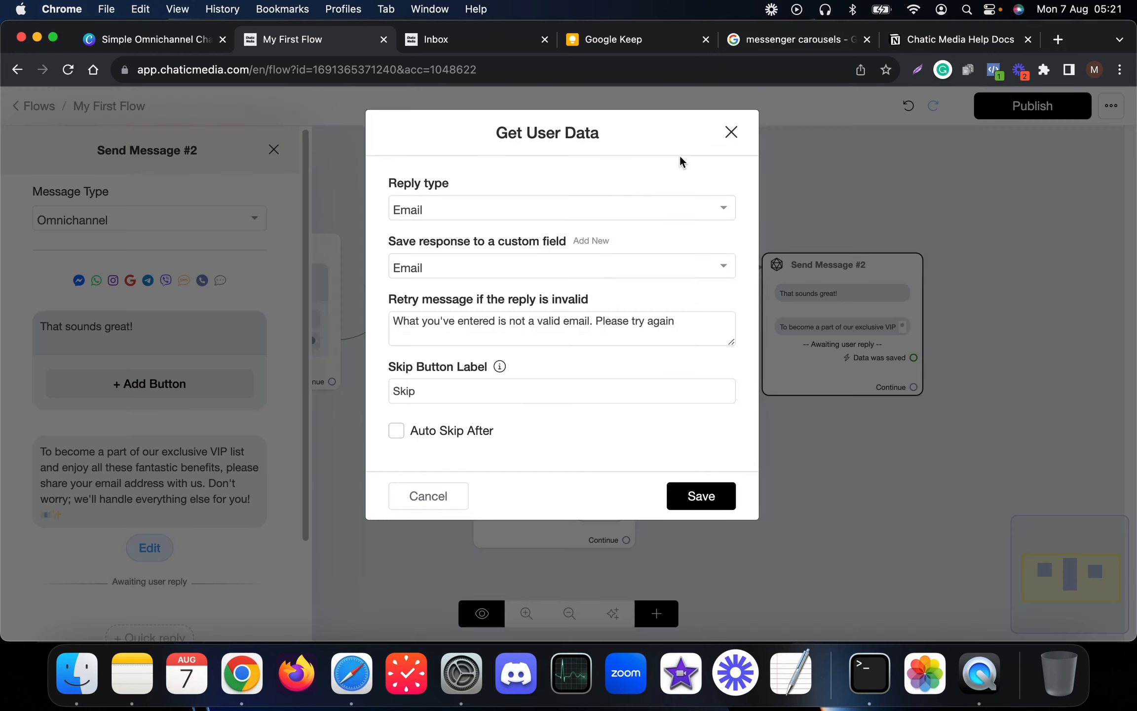
mouse_move(680, 157)
left_mouse_down()
mouse_move(827, 138)
mouse_move(938, 141)
left_mouse_up()
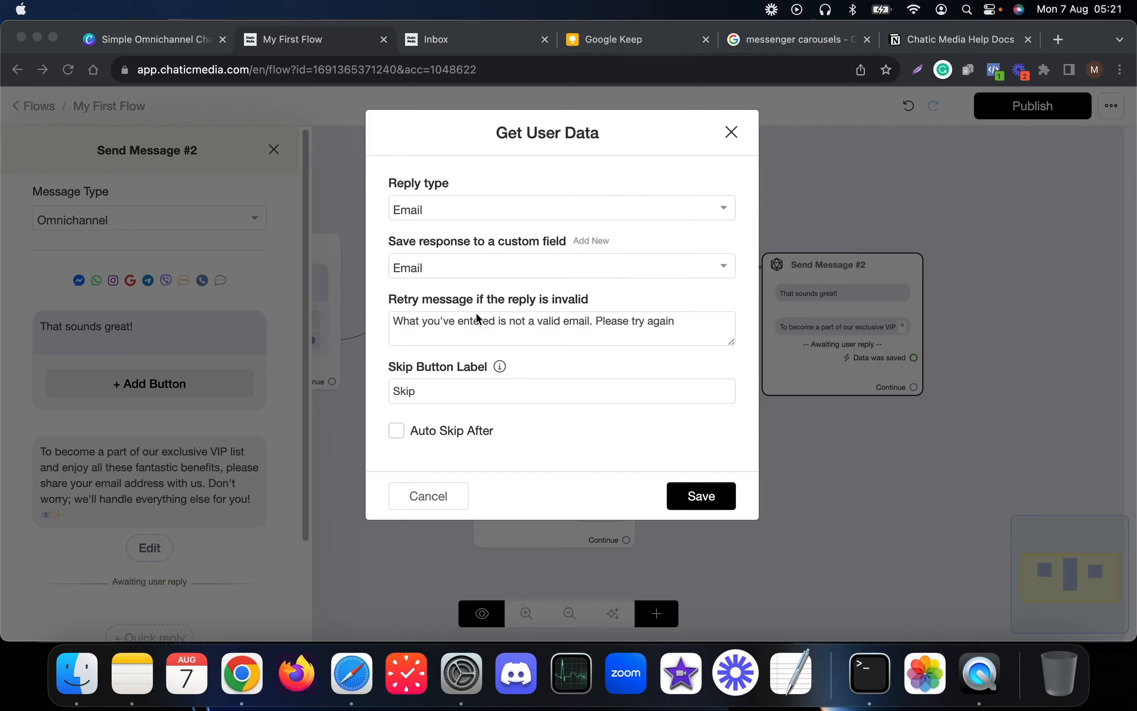
left_click(681, 322)
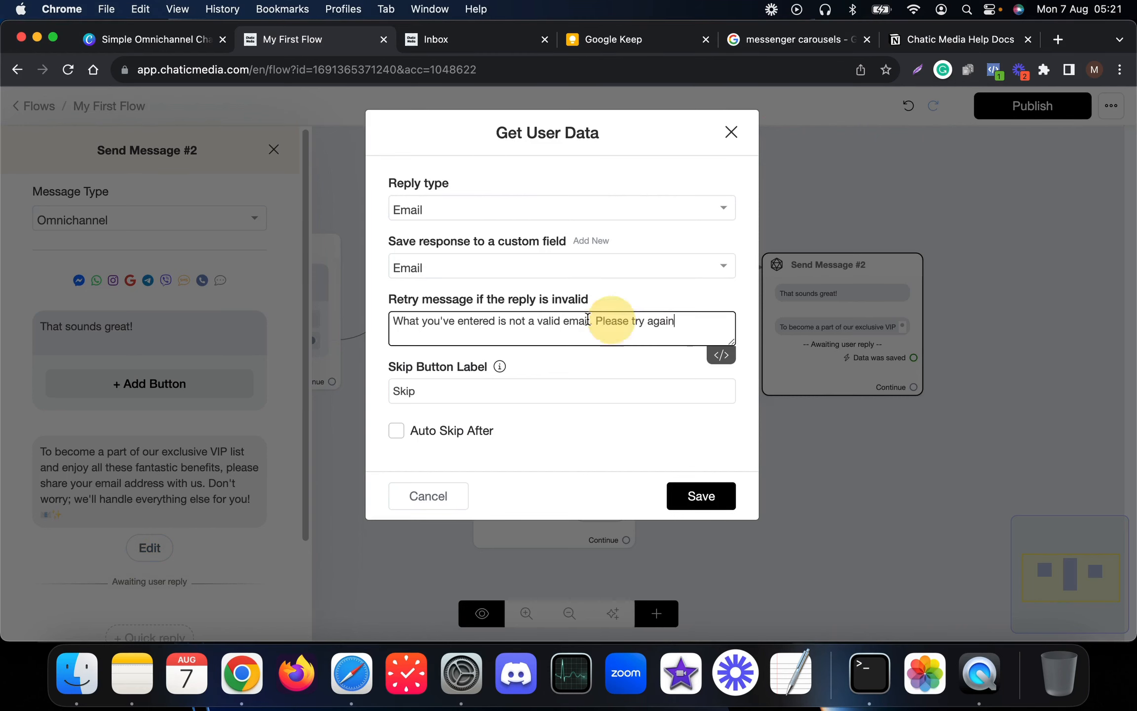
left_click_drag(587, 319, 304, 291)
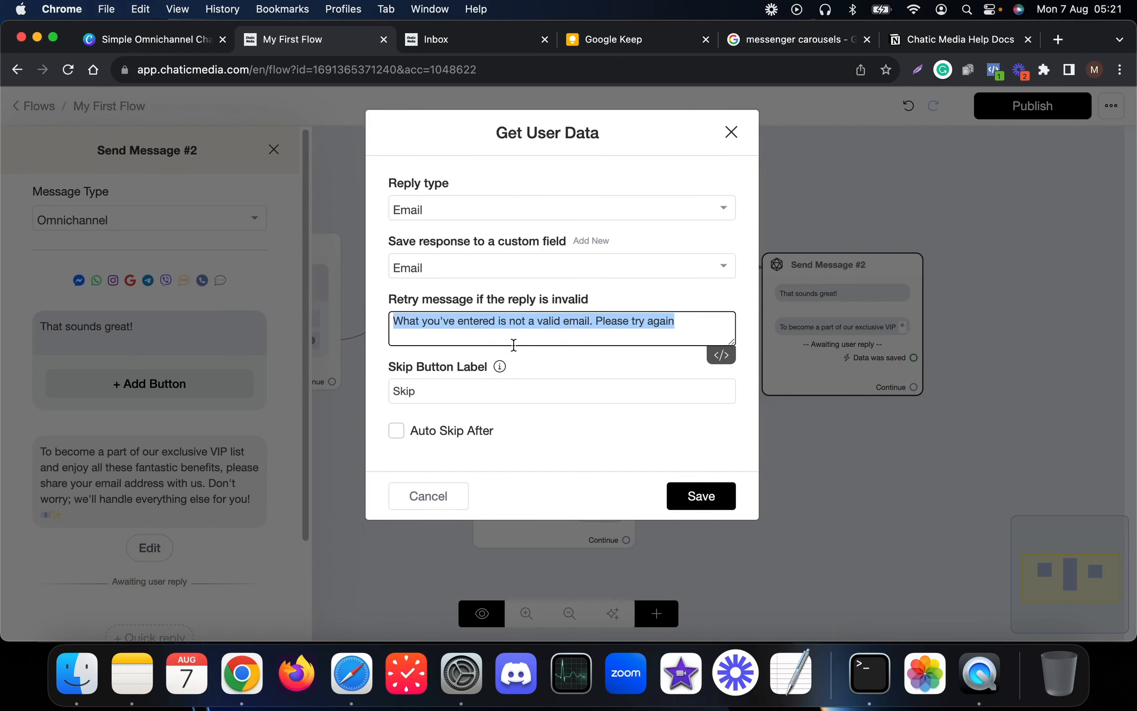
mouse_move(495, 365)
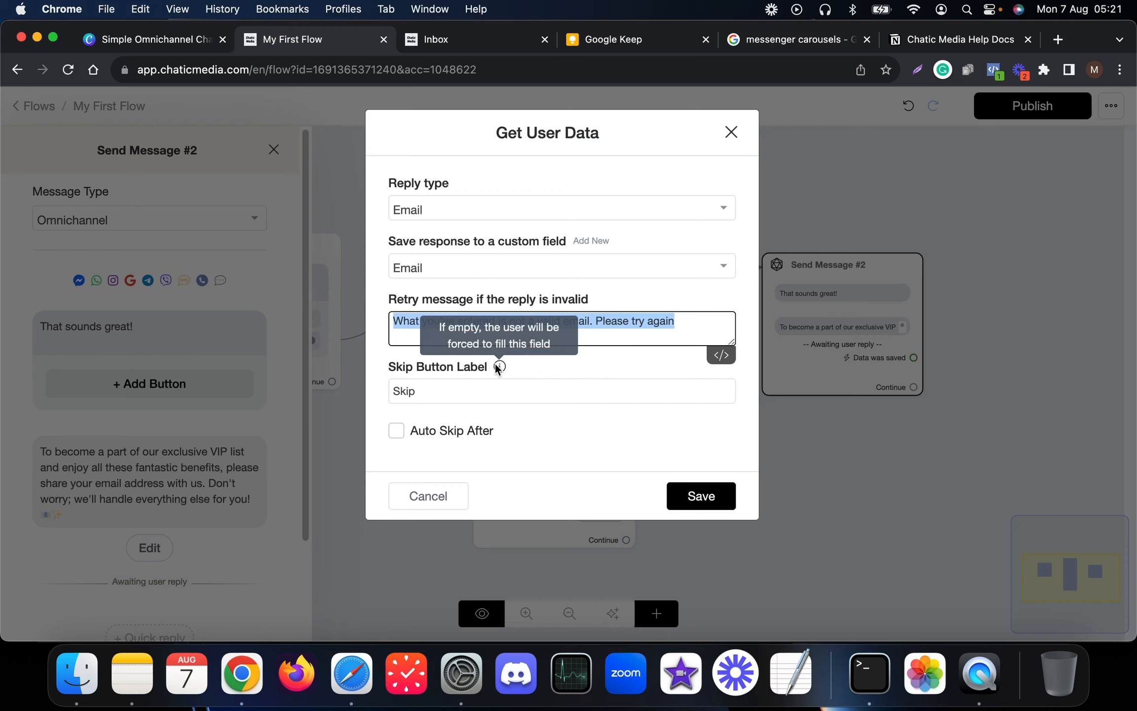
left_click_drag(431, 389, 374, 394)
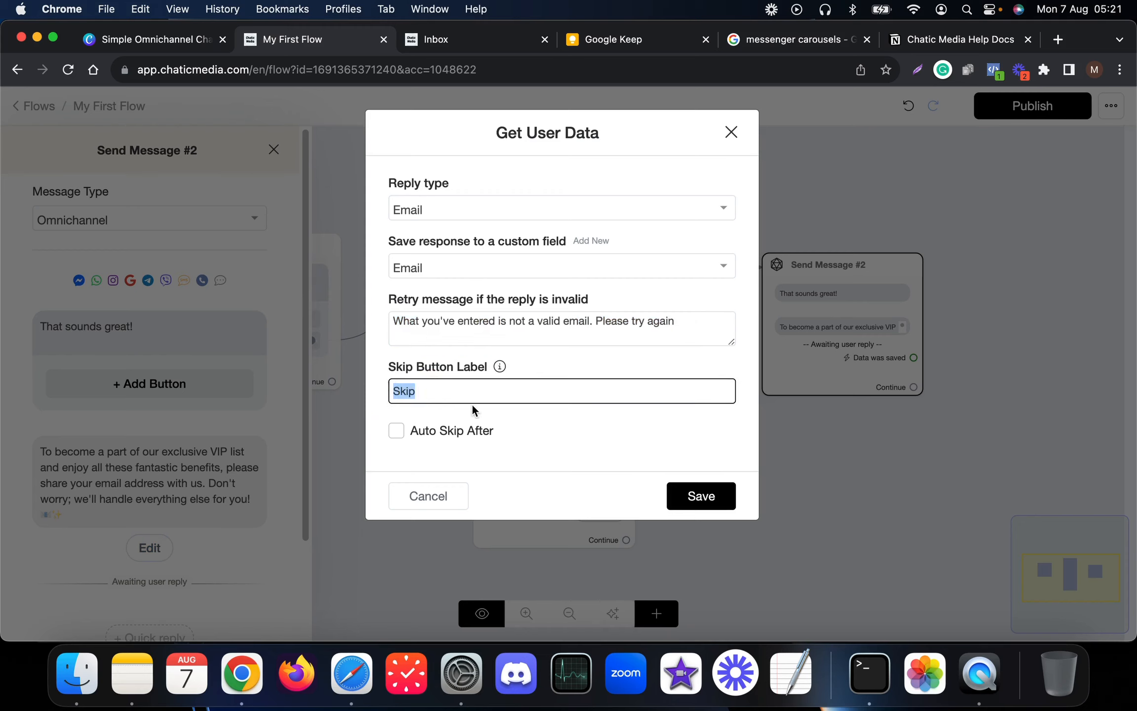
key("BackSpace")
left_click(711, 508)
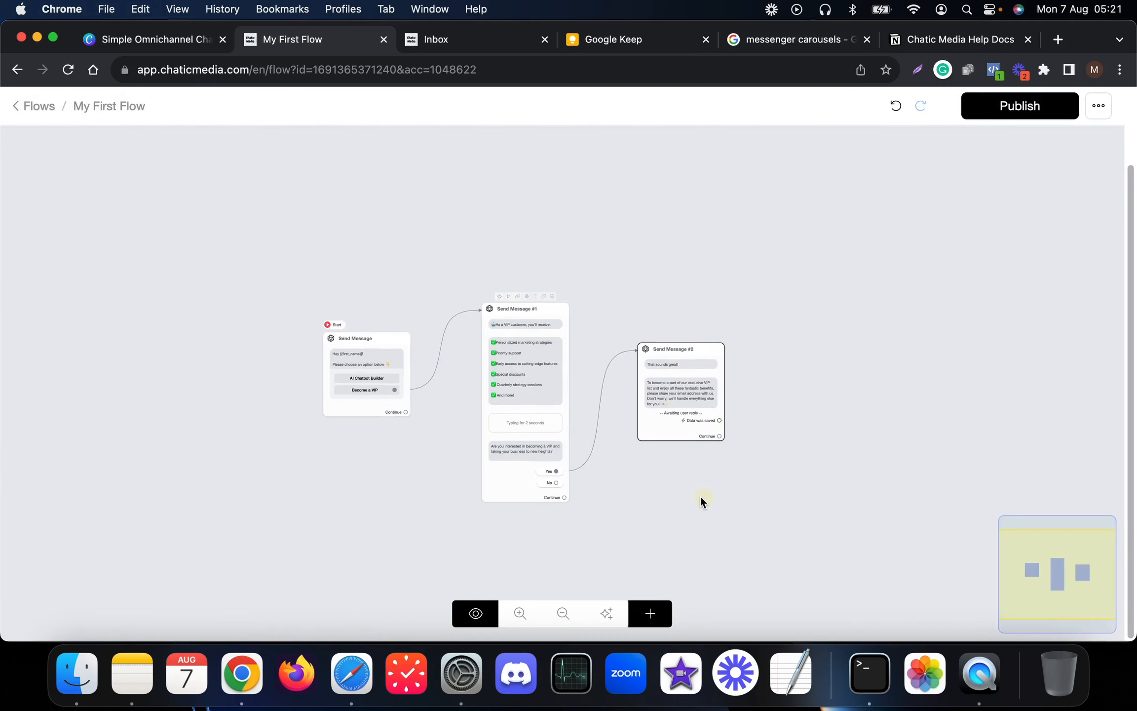
- Link Send Message #1's No reply to a new Send Message #3 step
left_click_drag(701, 500, 599, 414)
scroll(425, 401, "up", 5)
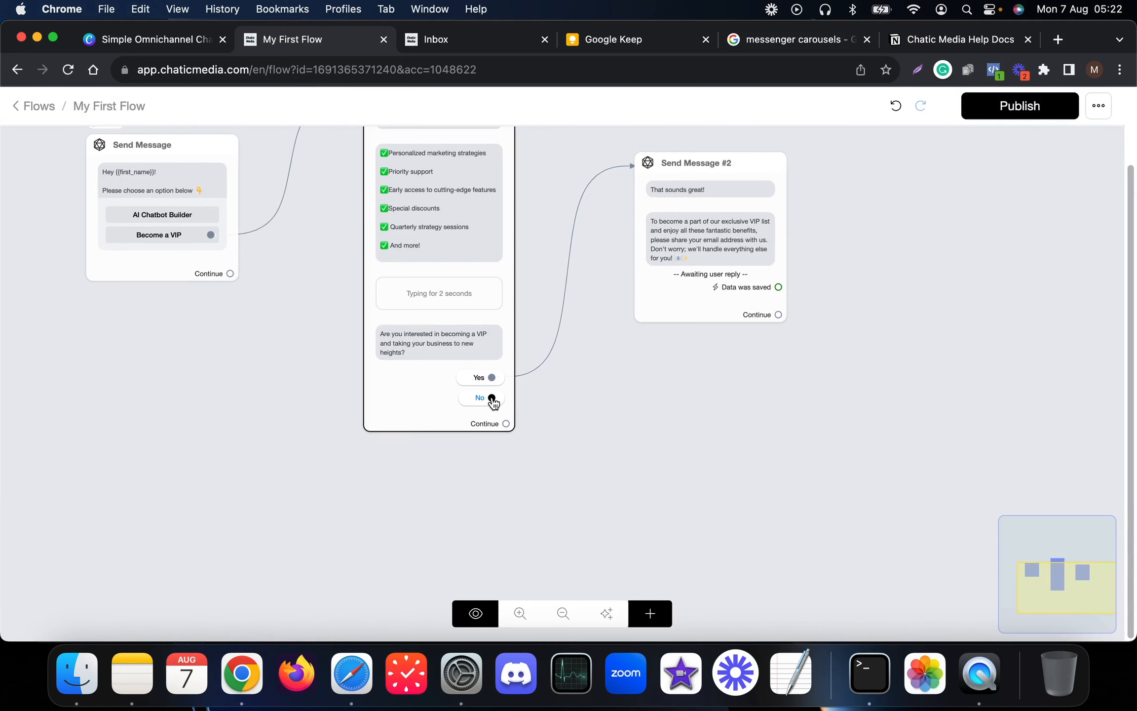
left_click_drag(492, 399, 624, 464)
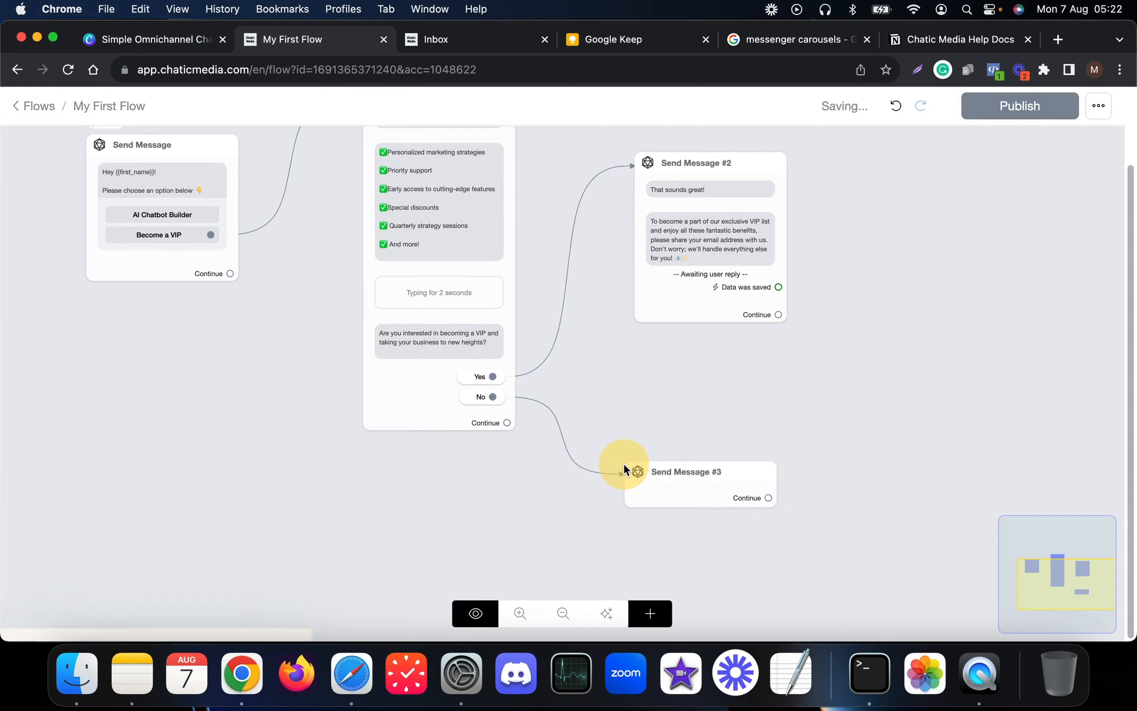
- Add a text block reading 'No worries!' with a second line starting 'Have a great'
left_click(121, 435)
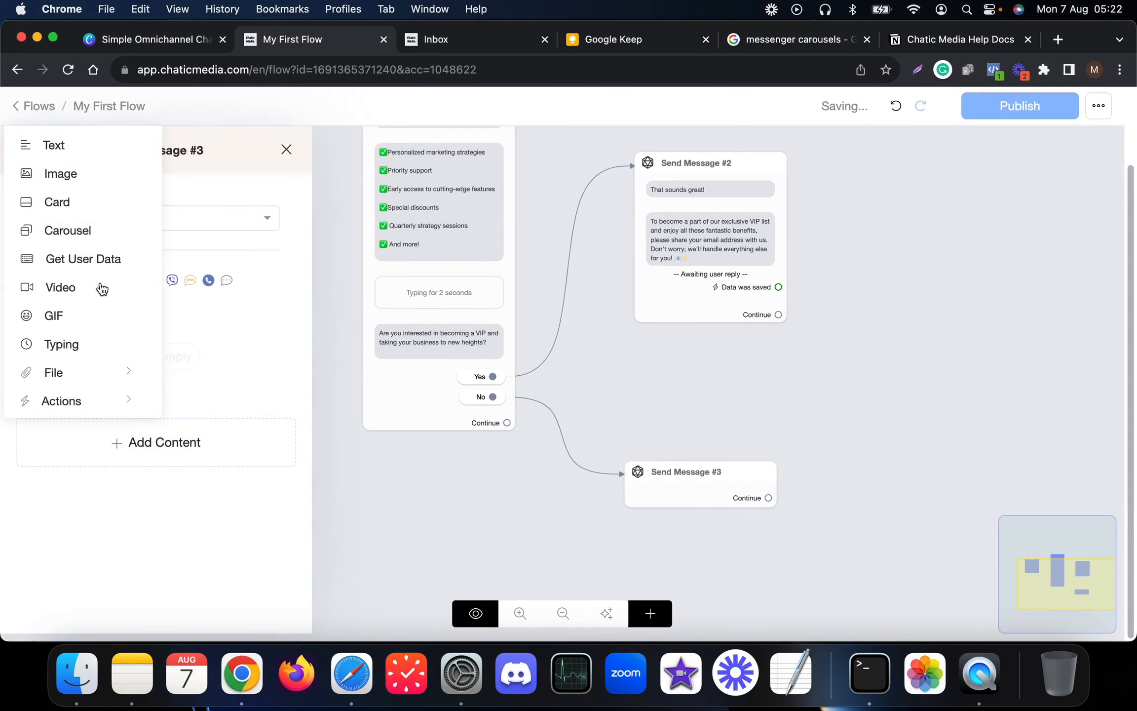
left_click(68, 144)
left_click(101, 347)
type("No ")
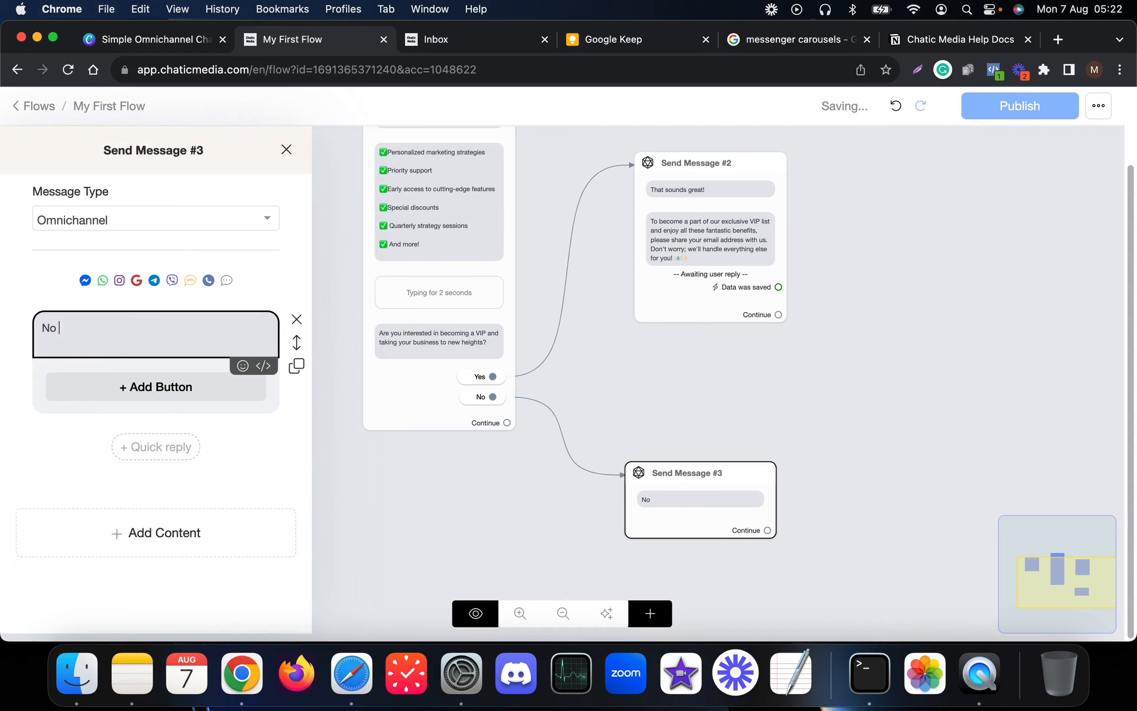
type("worries!")
key("Return")
key("Return")
type("have")
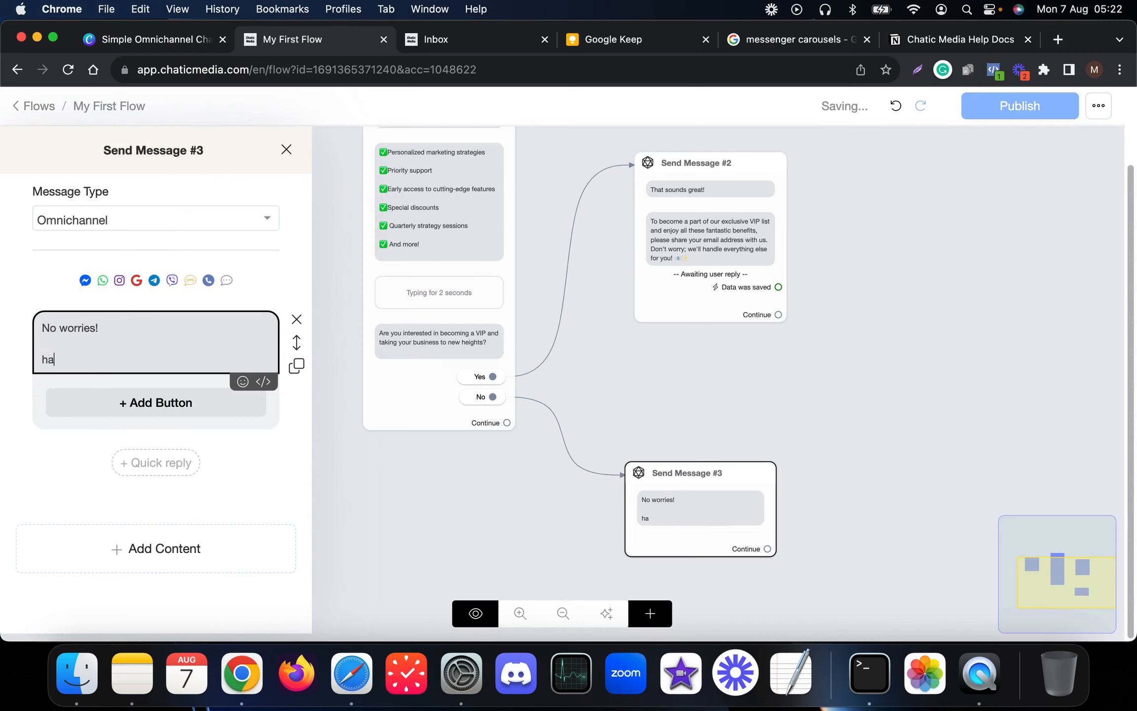
type("Have a greadt day!")
- Create Send Message #4 from Send Message #2's 'Data was saved' output and open it for editing
left_click(300, 449)
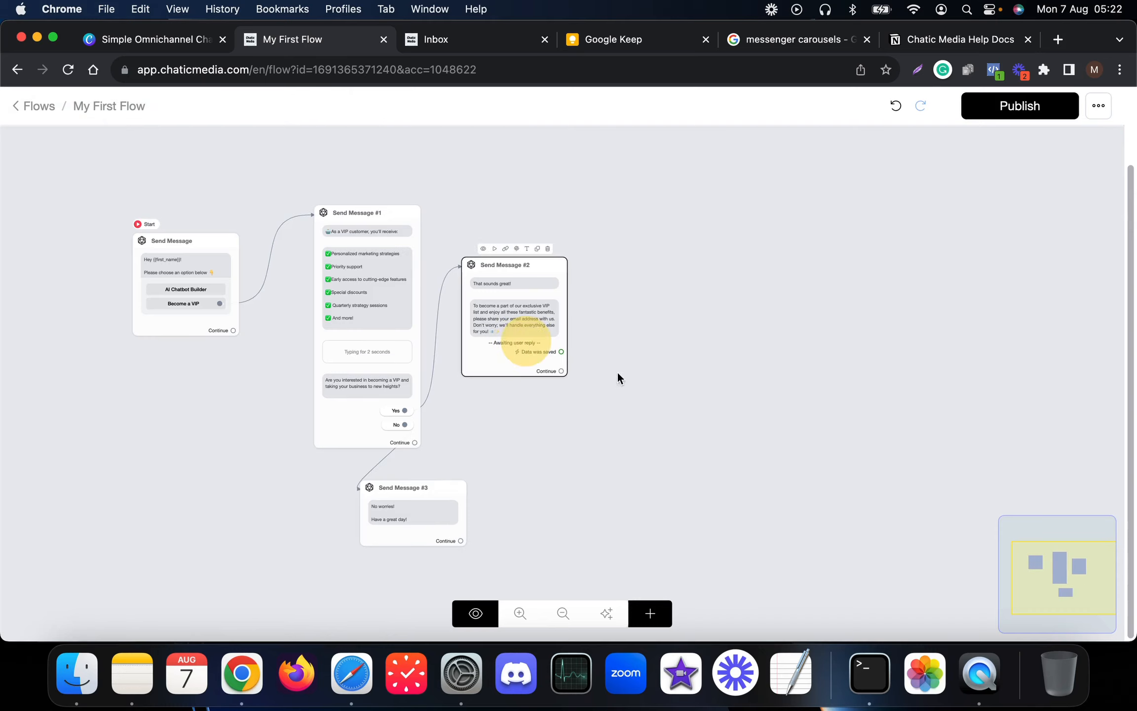
scroll(589, 329, "up", 5)
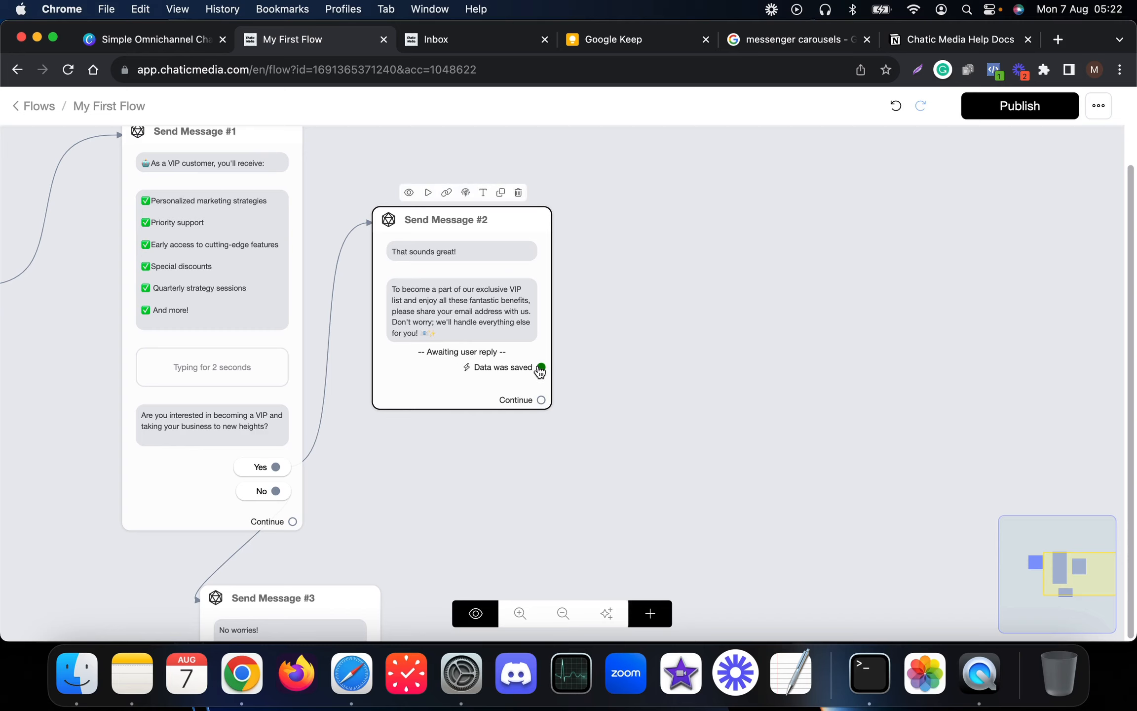
left_click_drag(540, 368, 664, 281)
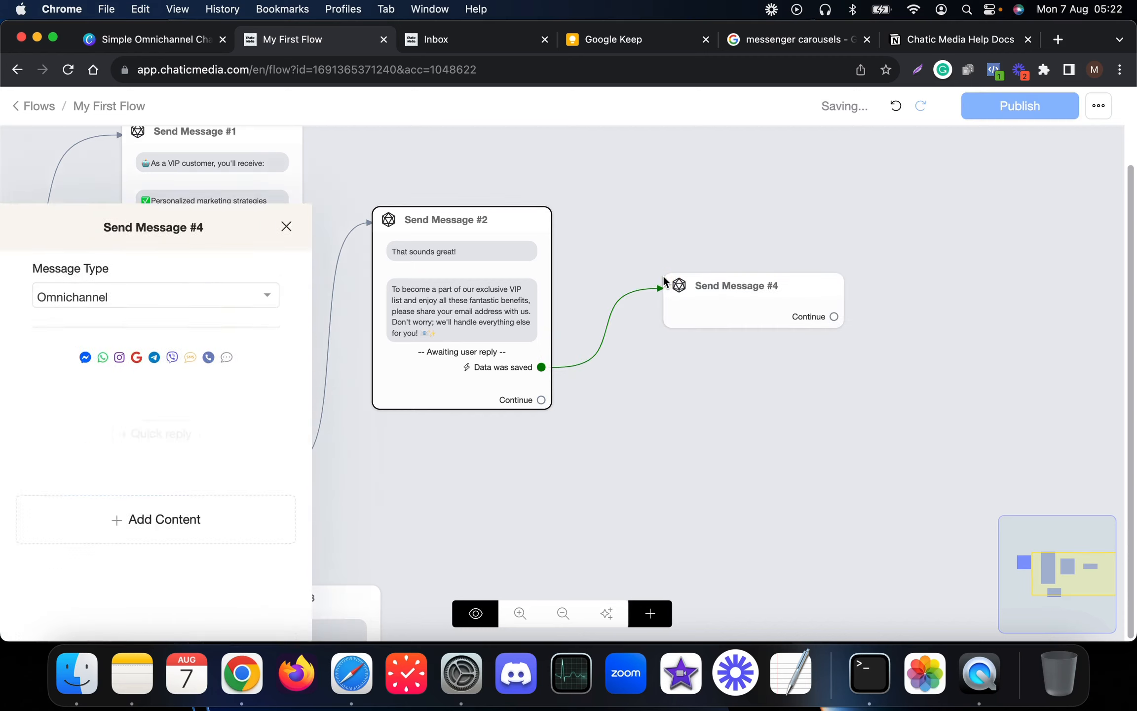
left_click(664, 364)
scroll(925, 399, "down", 5)
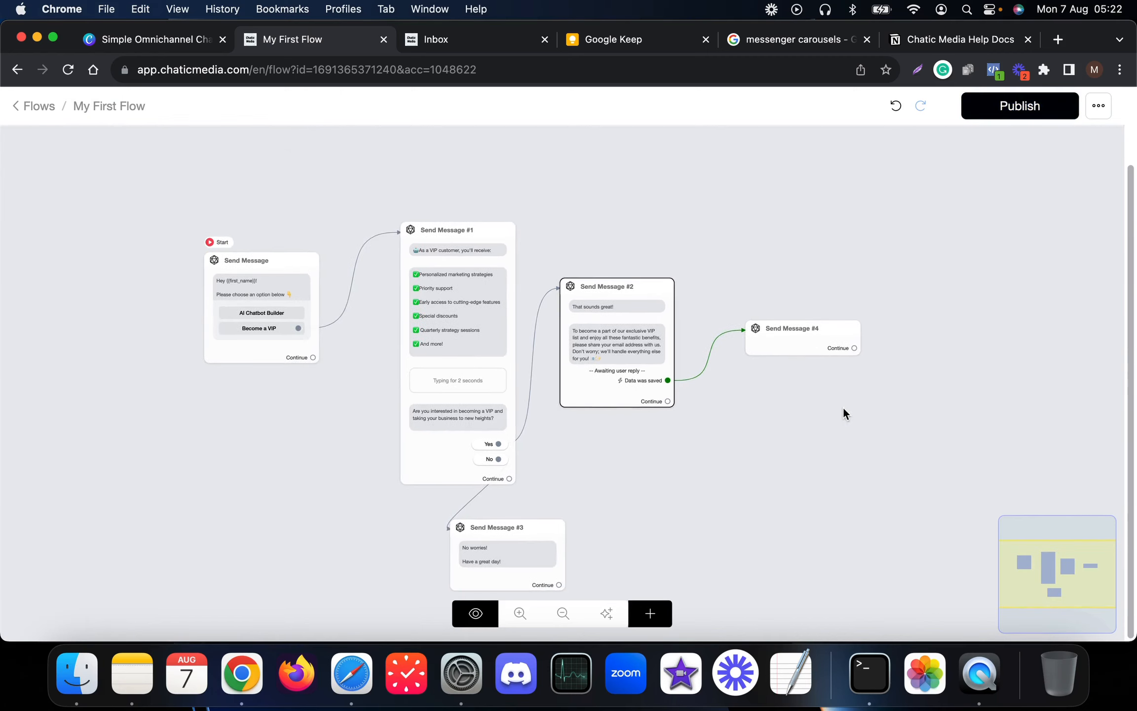
left_click_drag(634, 407, 461, 398)
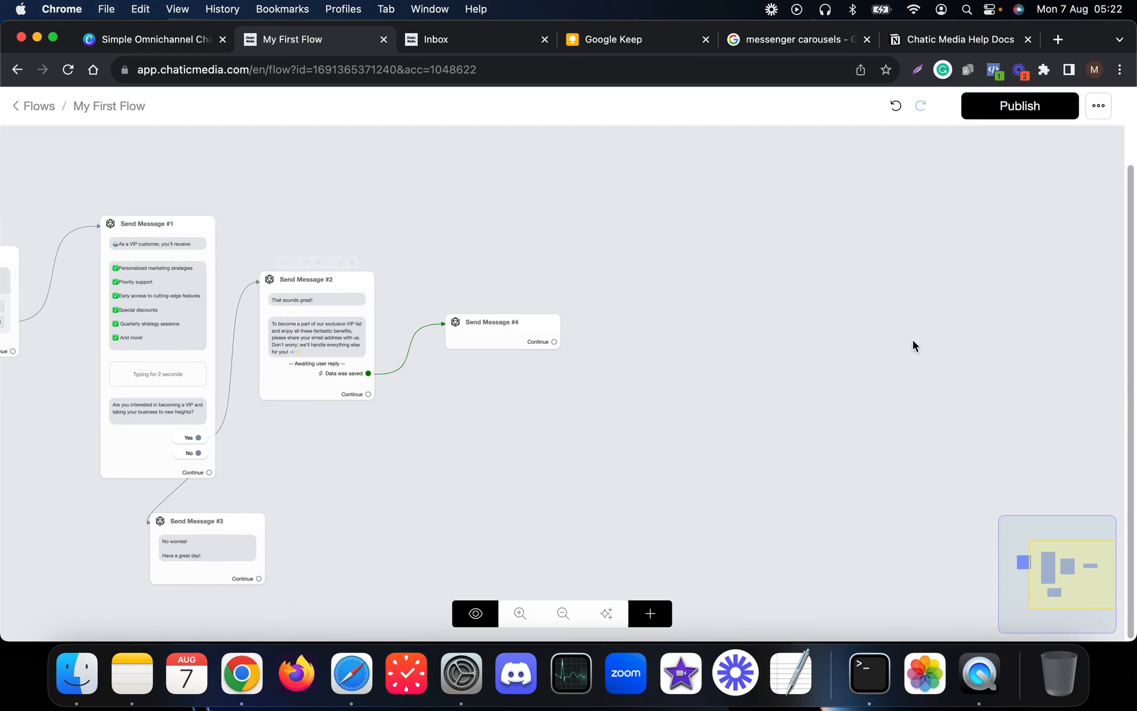
left_click(854, 322)
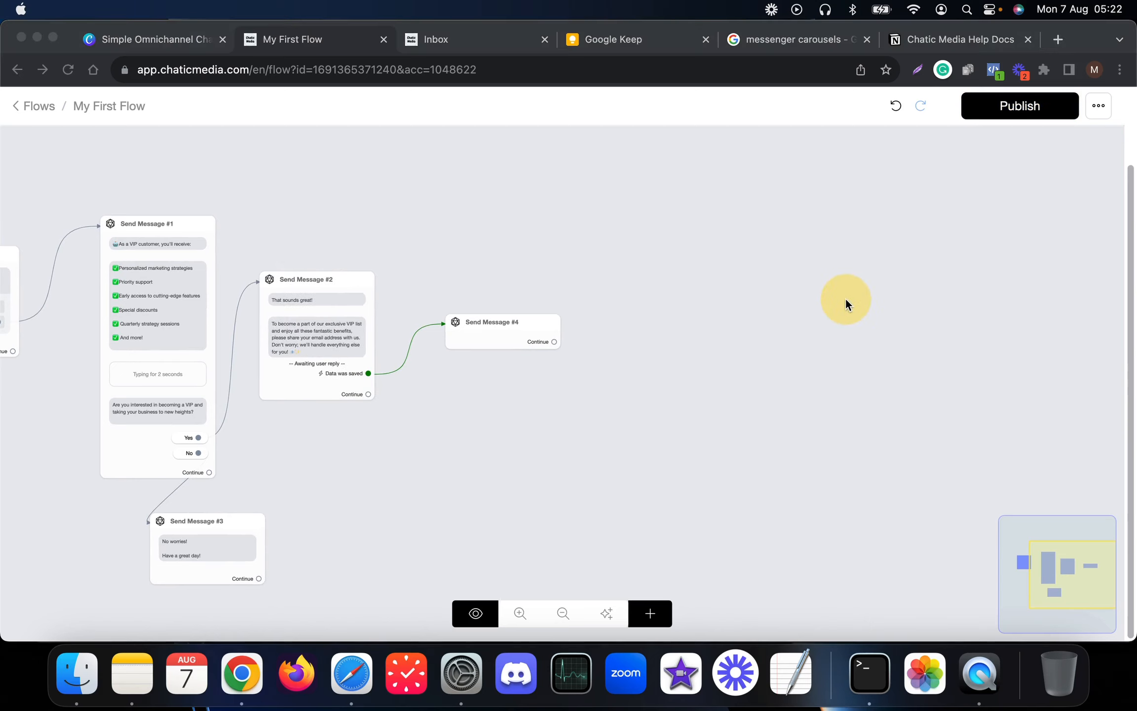
left_click(493, 340)
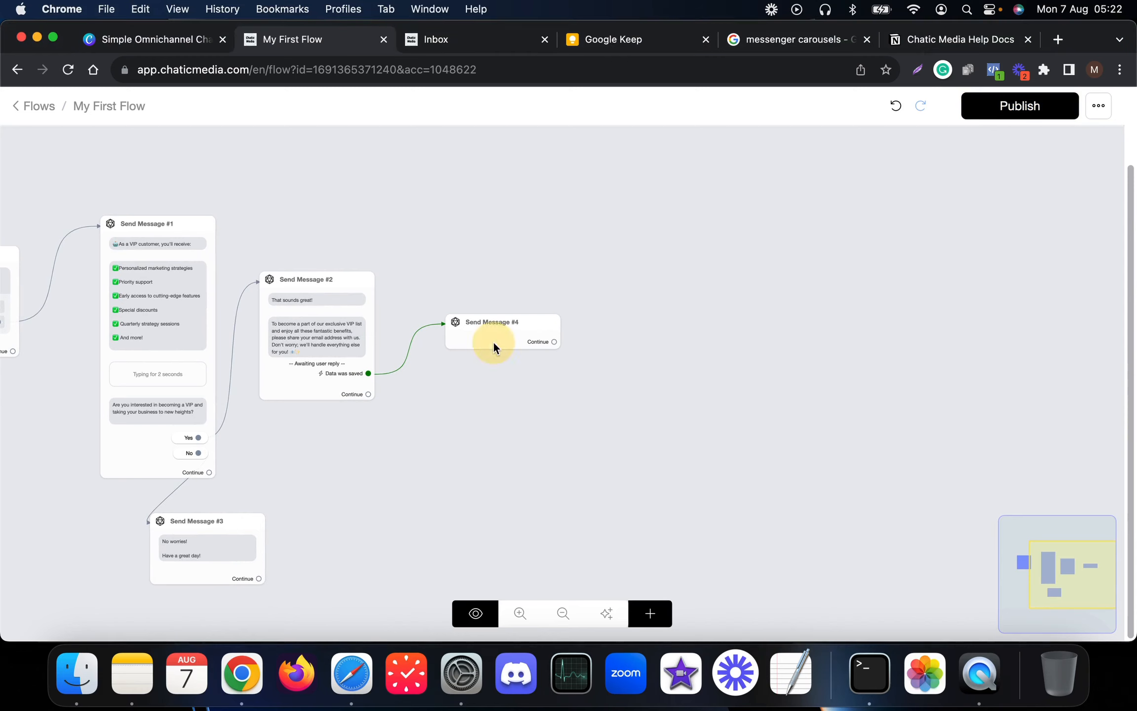
left_click(148, 461)
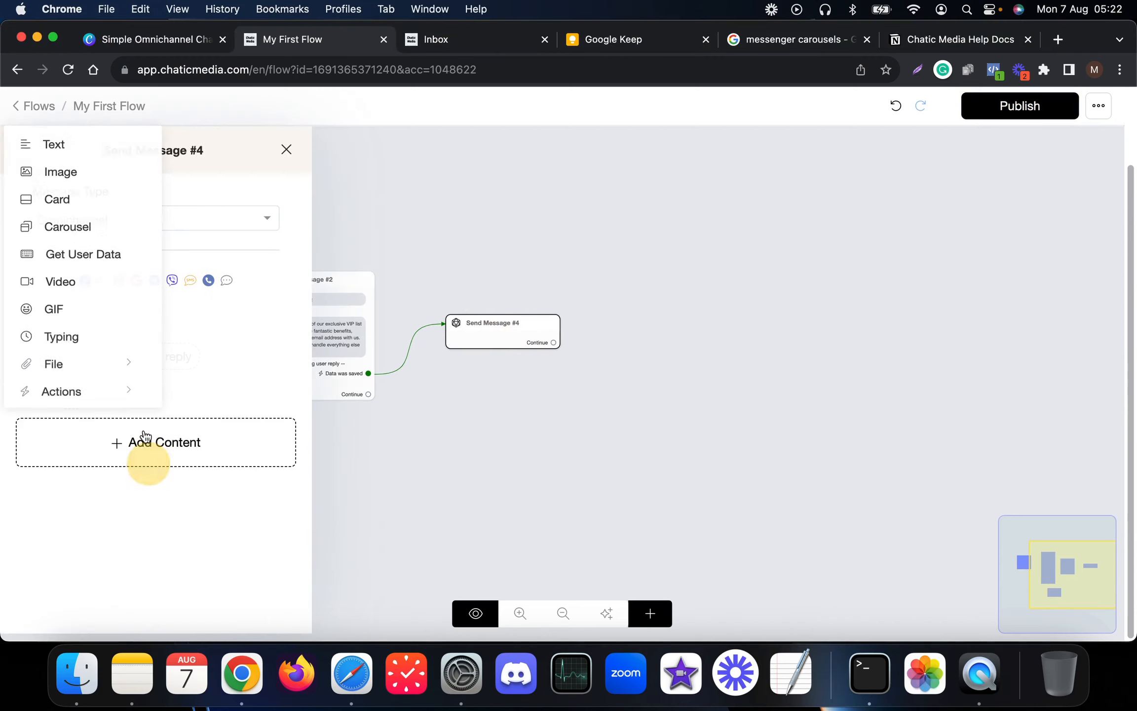
- Add a text block thanking the user and asking whether {{email}} is correct
left_click(54, 144)
left_click(119, 337)
type("Thank you for sharing your email address! Just to double-check, is this email correct? 📧")
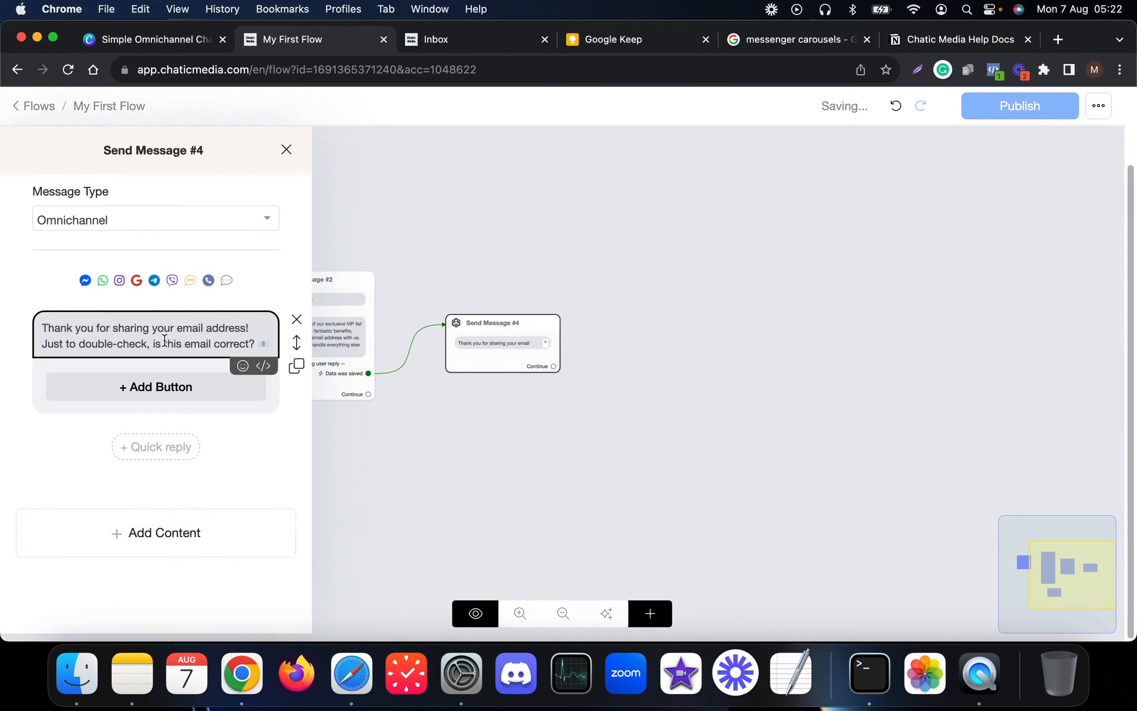
left_click(261, 345)
key("Return")
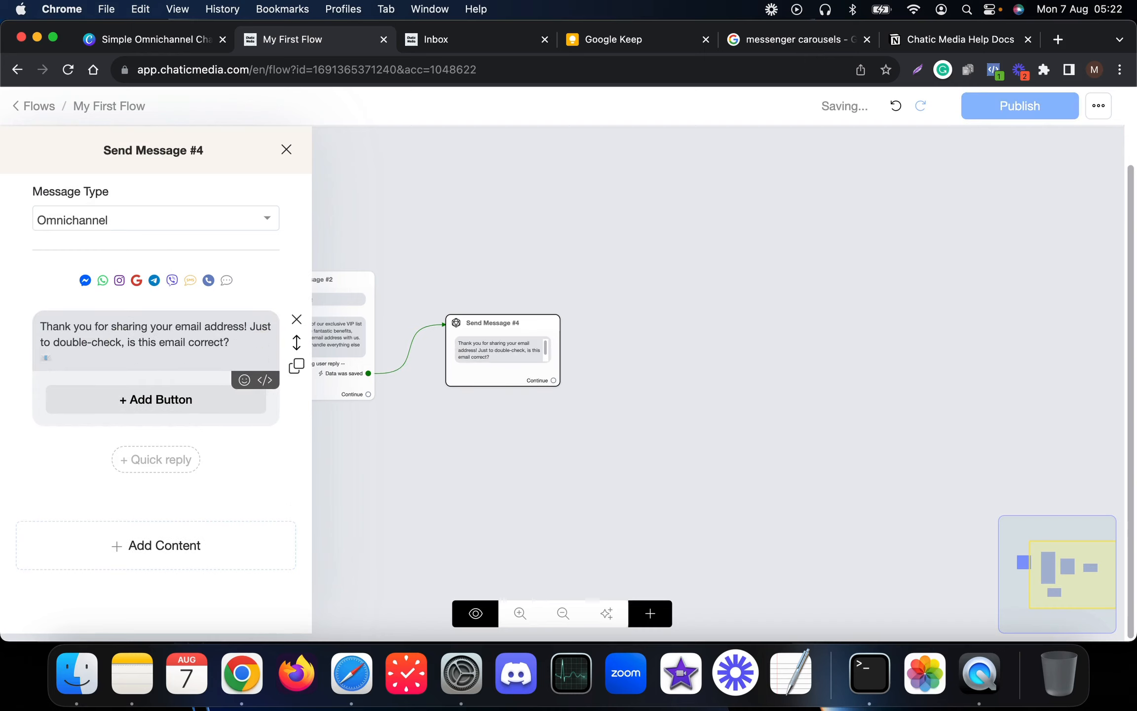
key("BackSpace")
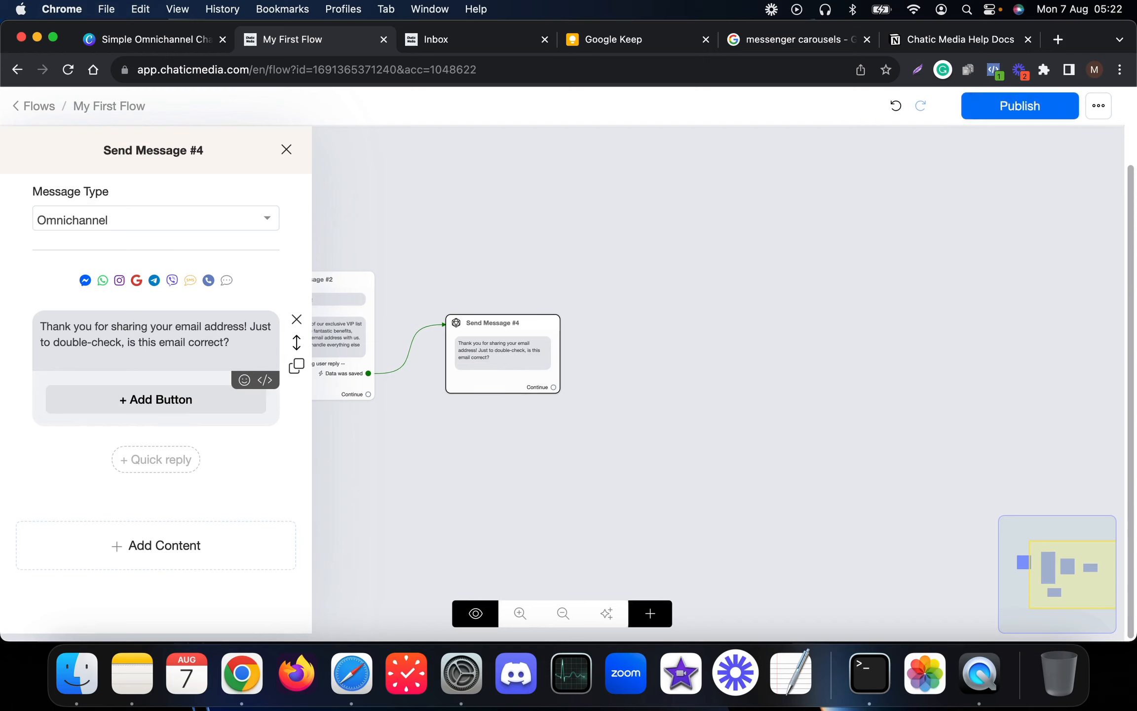
type("{")
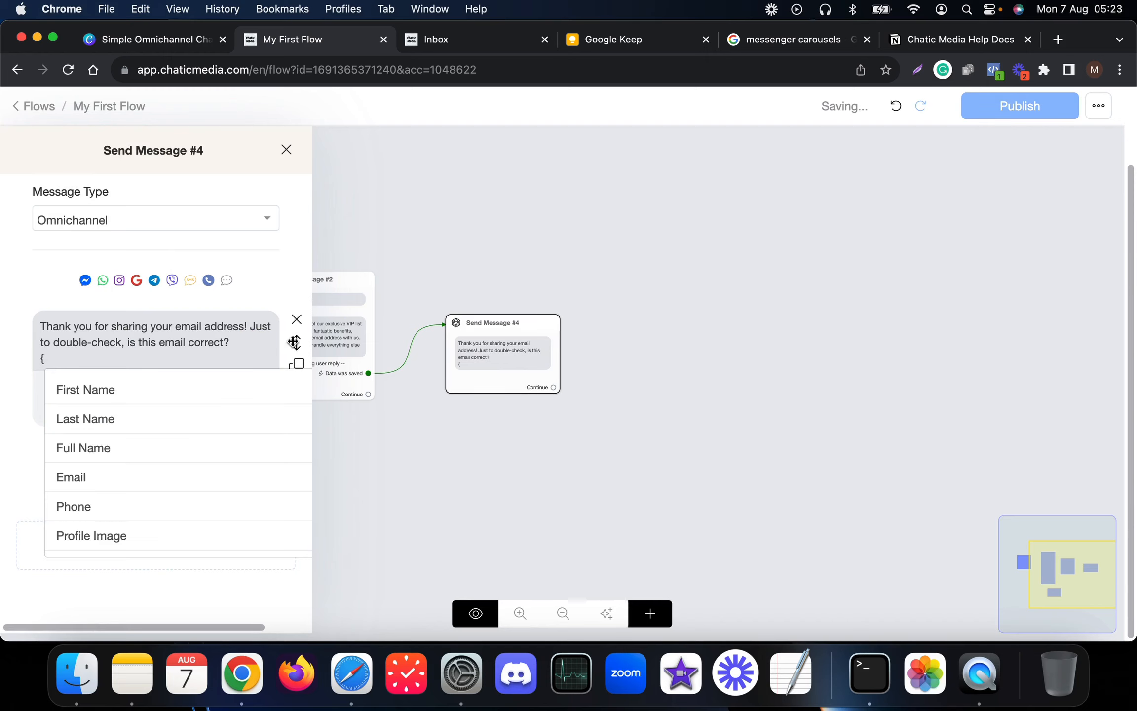
left_click(79, 482)
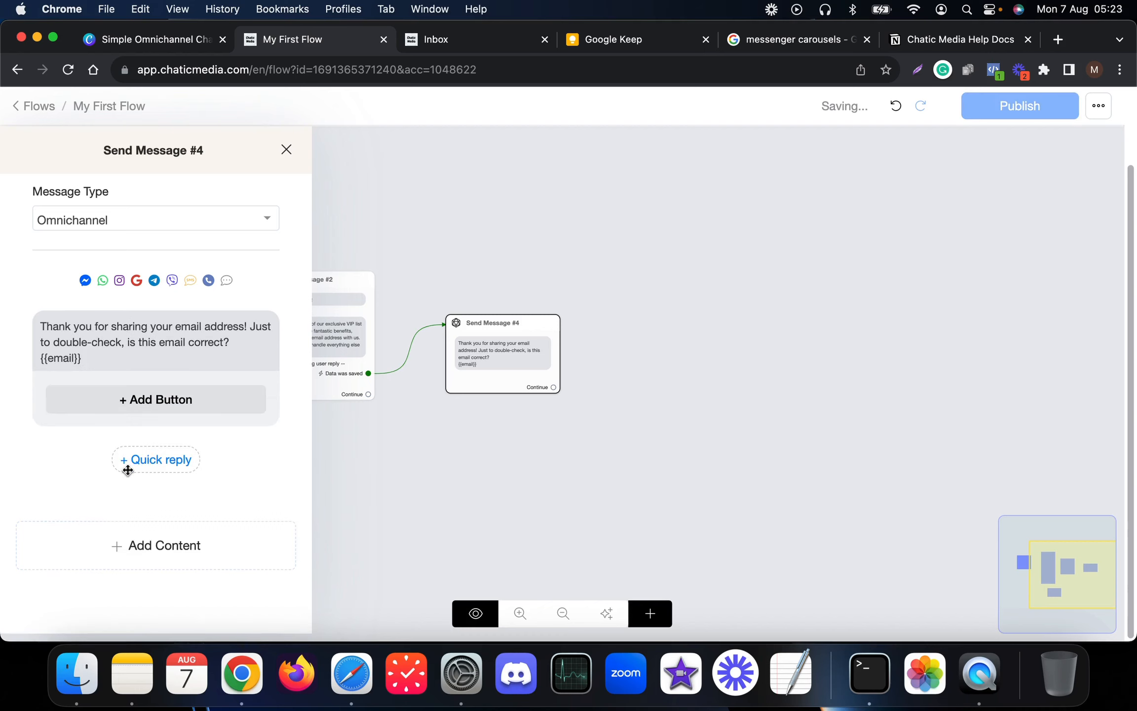
- Add Yes and No quick replies to Send Message #4
left_click(151, 460)
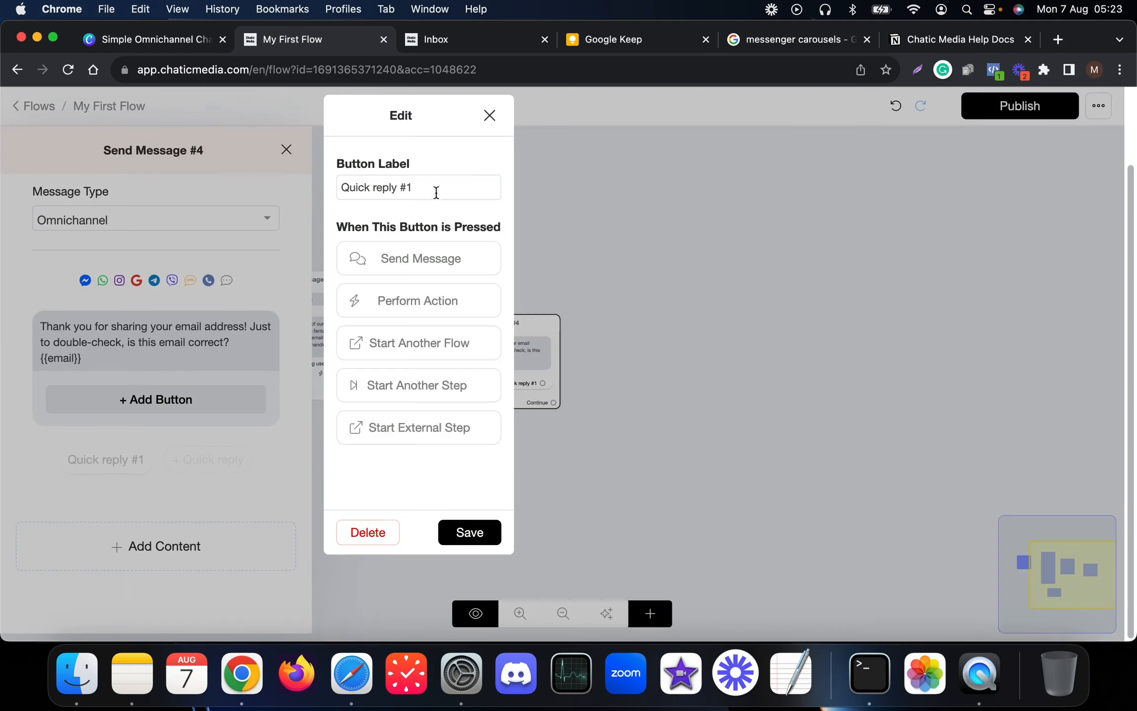
left_click_drag(436, 188, 284, 187)
type("Yes")
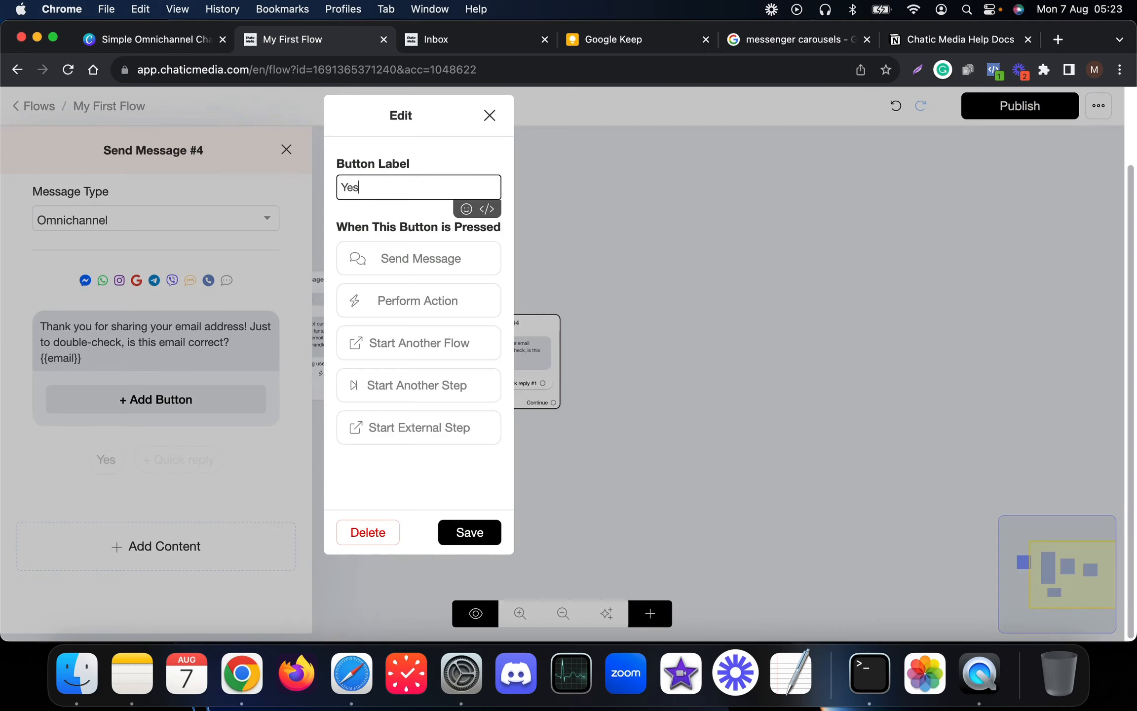
left_click(496, 530)
left_click(153, 459)
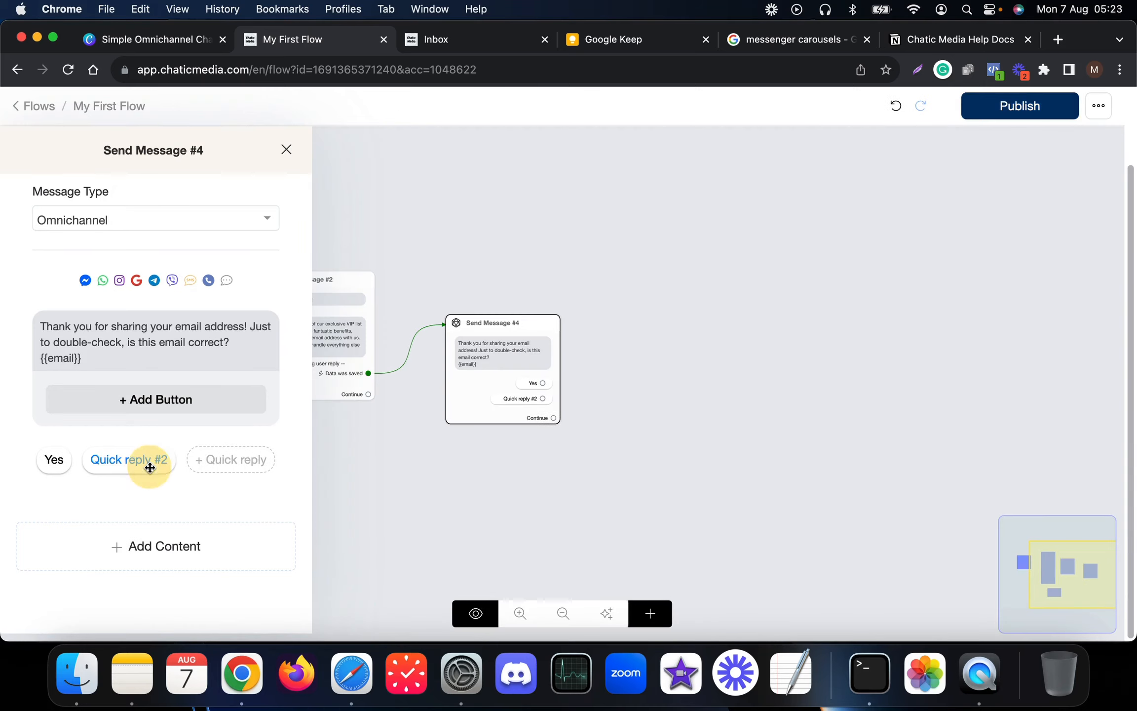
left_click(138, 460)
left_click_drag(431, 189, 248, 159)
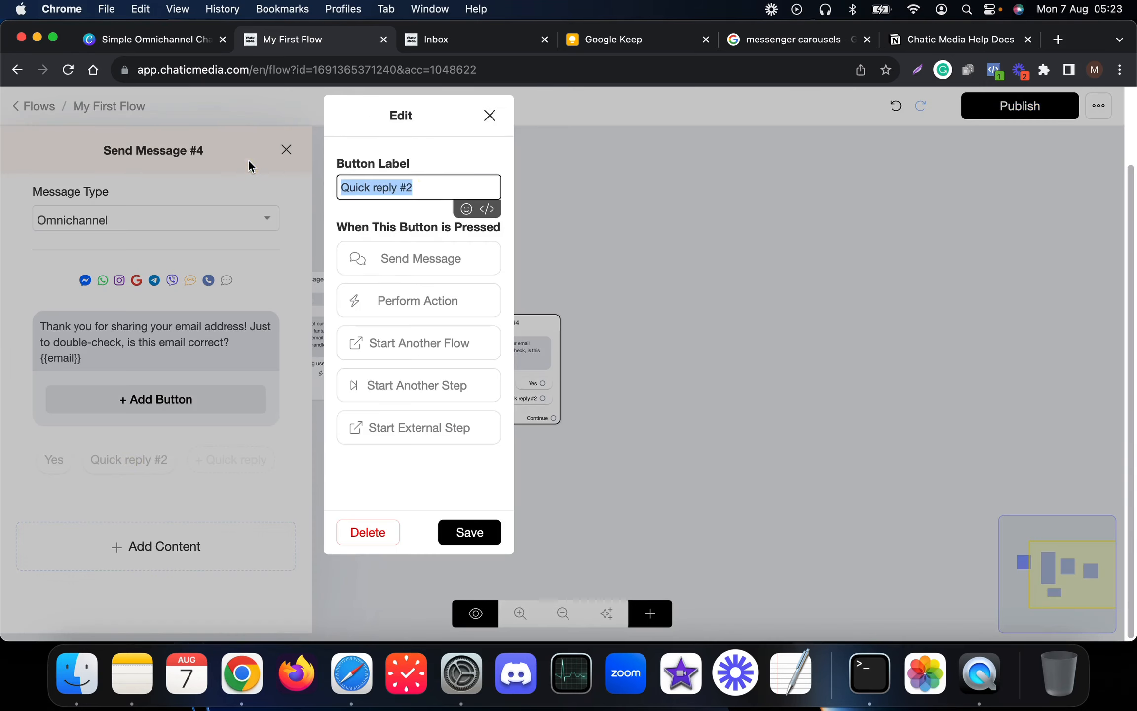
type("No")
left_click(469, 532)
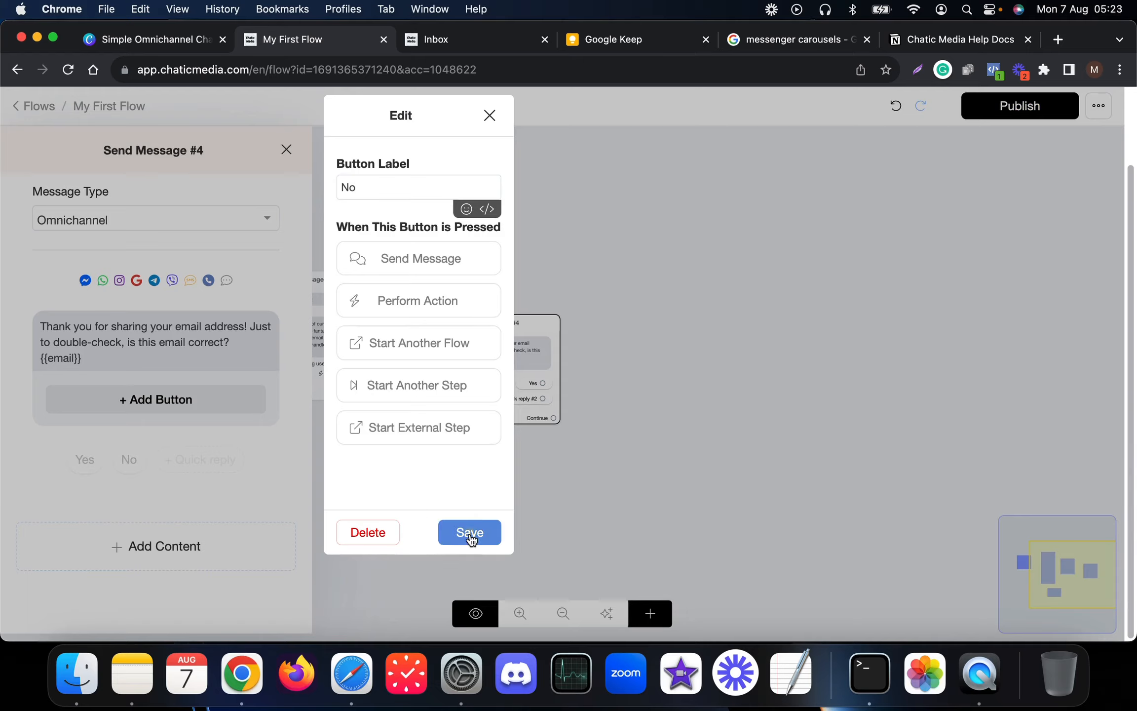
left_click(631, 447)
- Create Send Message #5 for the No answer and place a duplicate of Send Message #2 below it
scroll(755, 399, "down", 3)
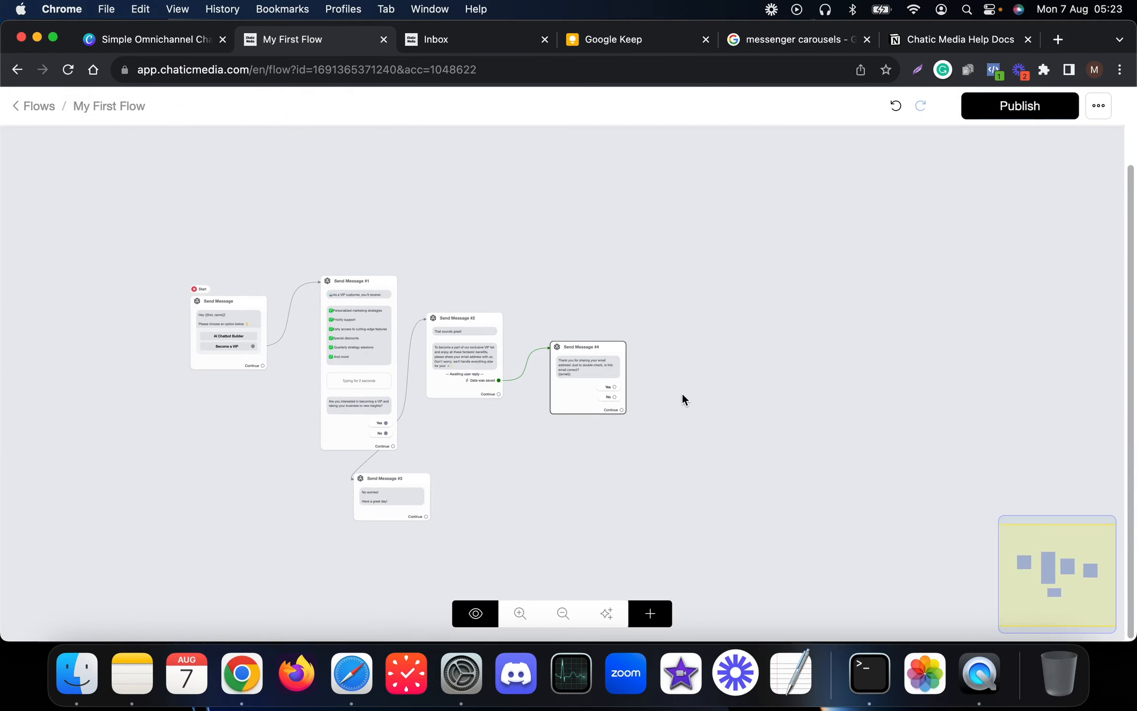
scroll(681, 395, "up", 4)
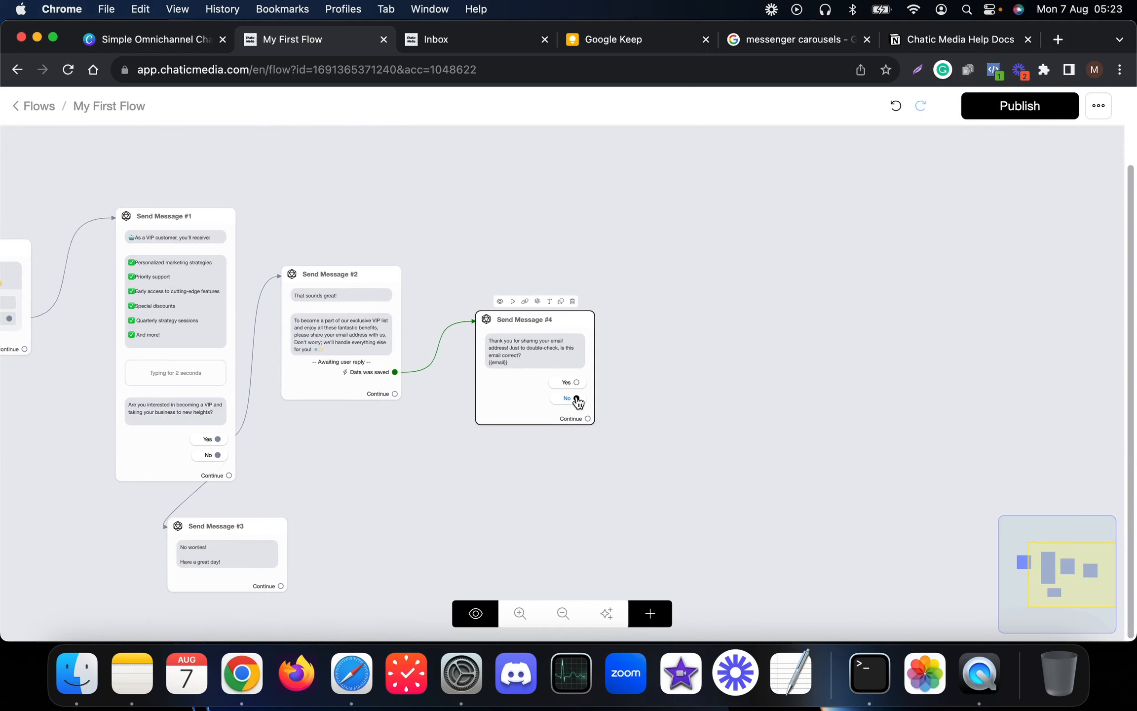
left_click_drag(576, 398, 426, 508)
left_click(632, 481)
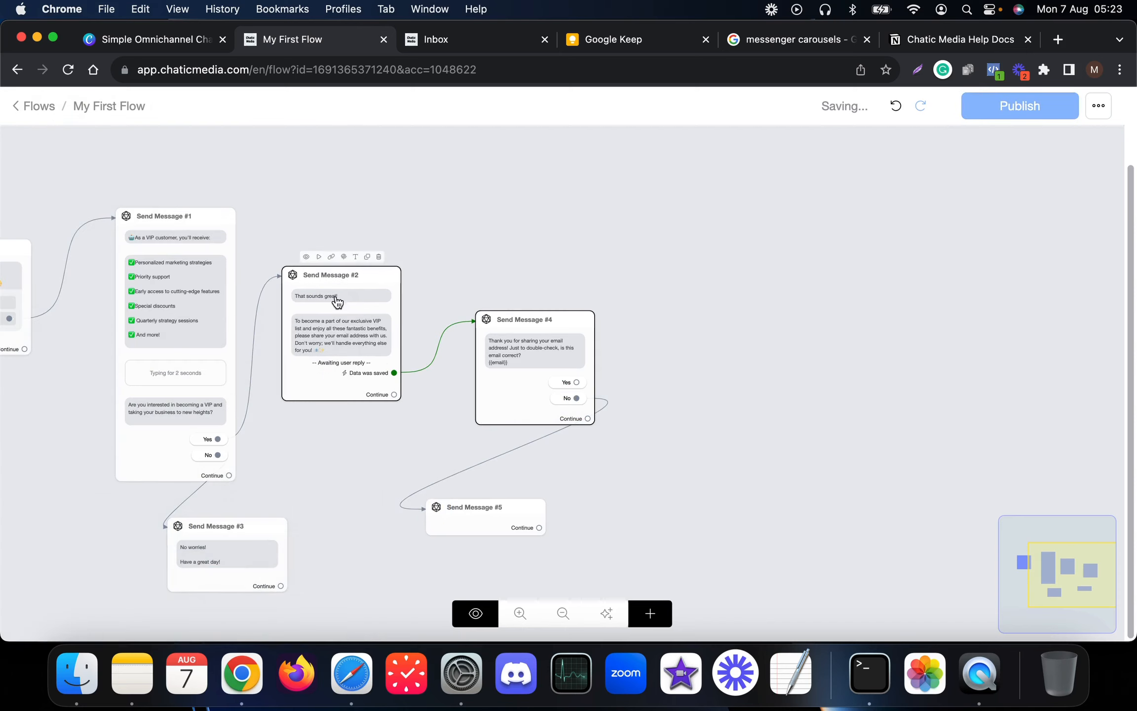
left_click(366, 256)
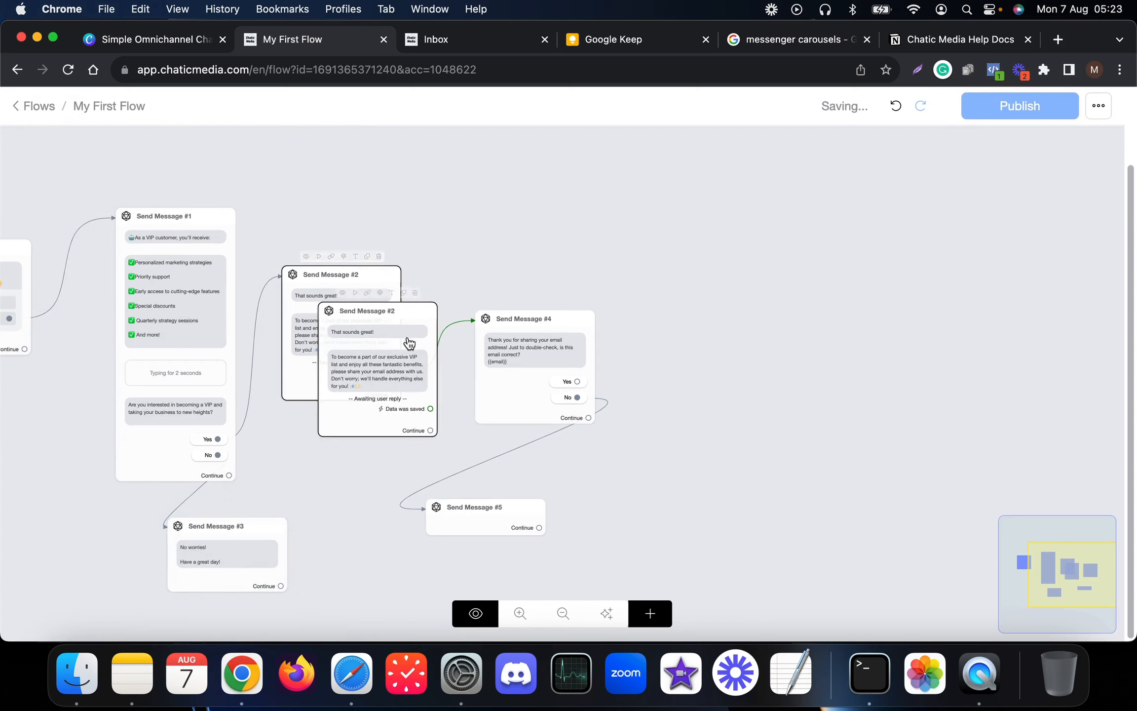
left_click_drag(406, 337, 461, 530)
left_click_drag(613, 478, 608, 378)
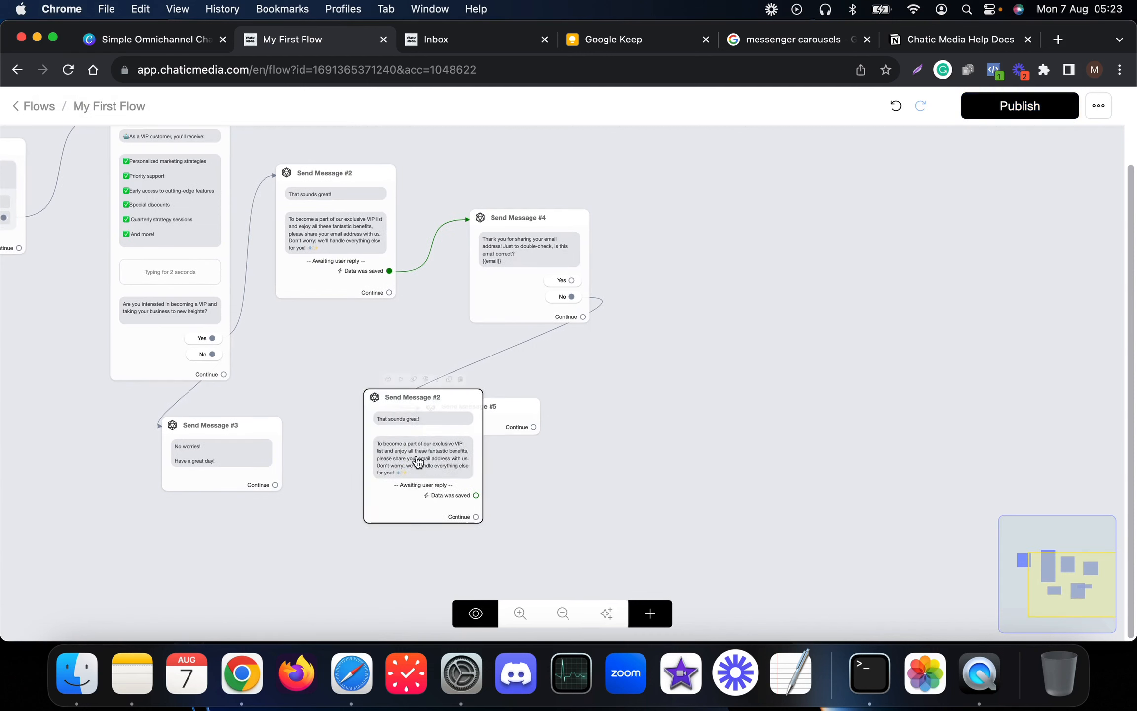
left_click_drag(417, 460, 411, 513)
- Change the copy's opening line from 'That sounds great!' to 'Let's try again!'
left_click(411, 513)
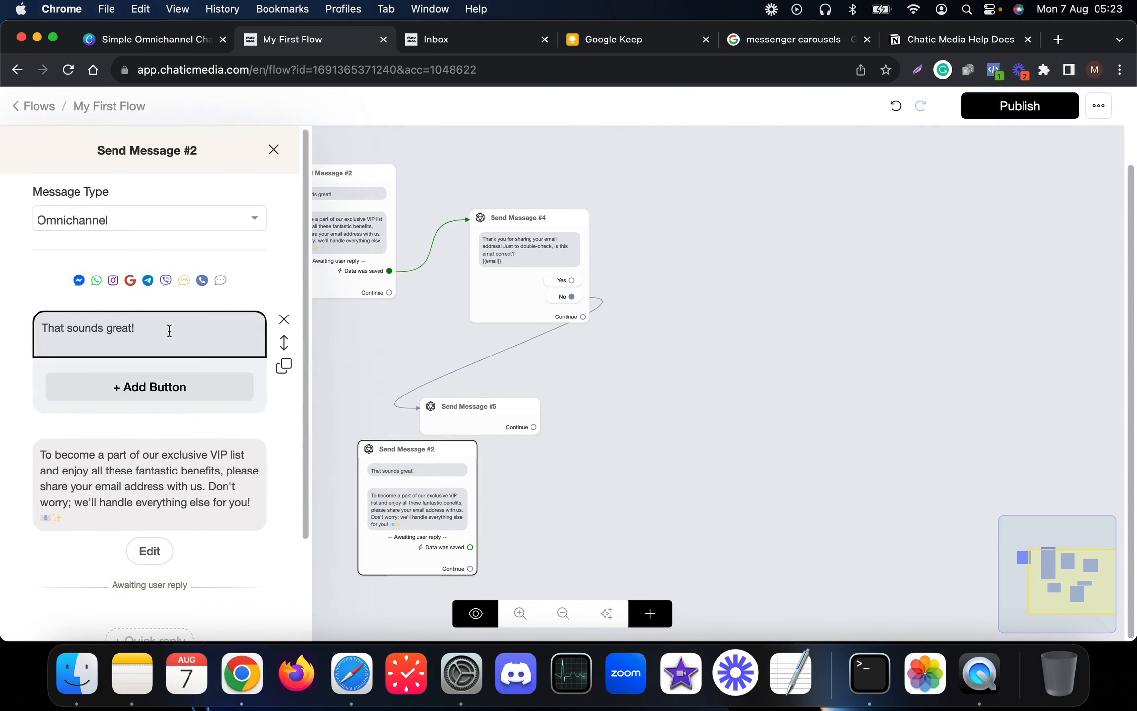
left_click_drag(168, 330, 2, 306)
type("Let's try again!")
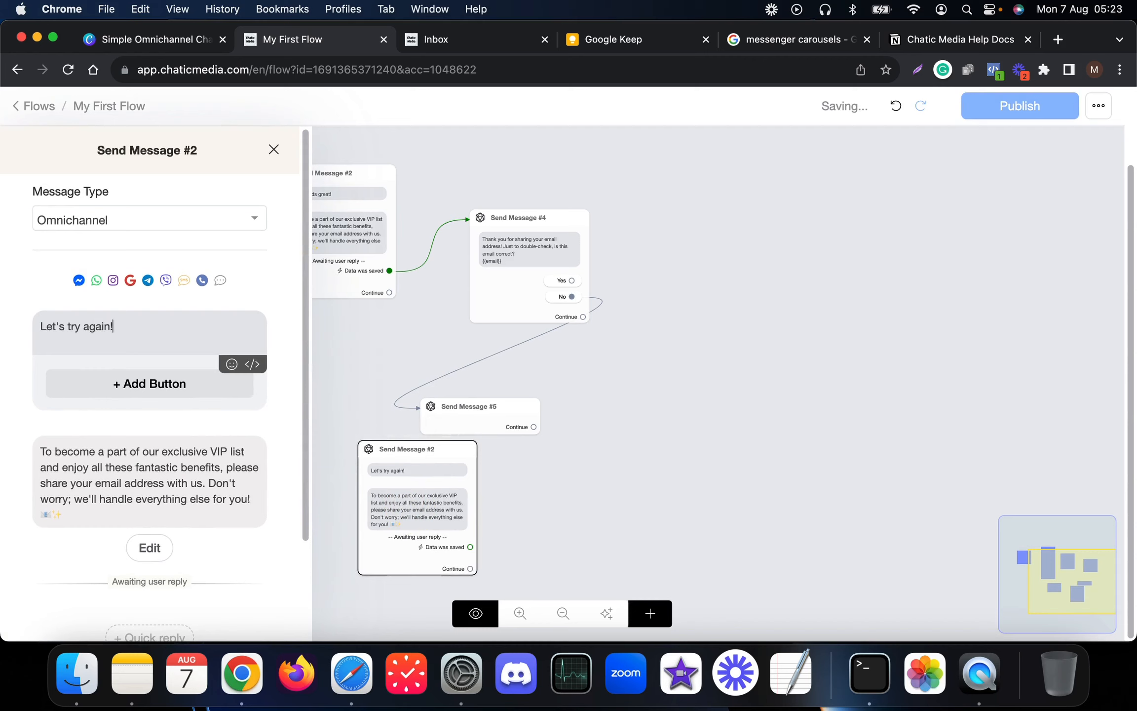
left_click(694, 417)
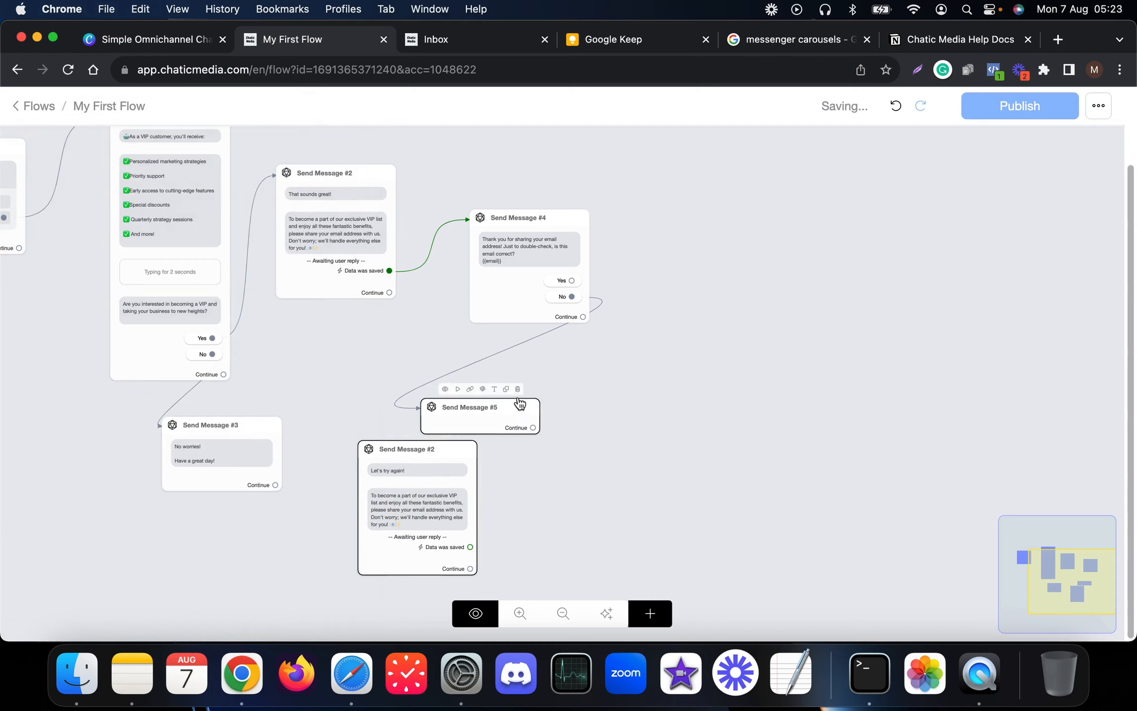
- Delete Send Message #5, link No to the copy, and loop its 'Data was saved' output to Send Message #4
left_click(518, 390)
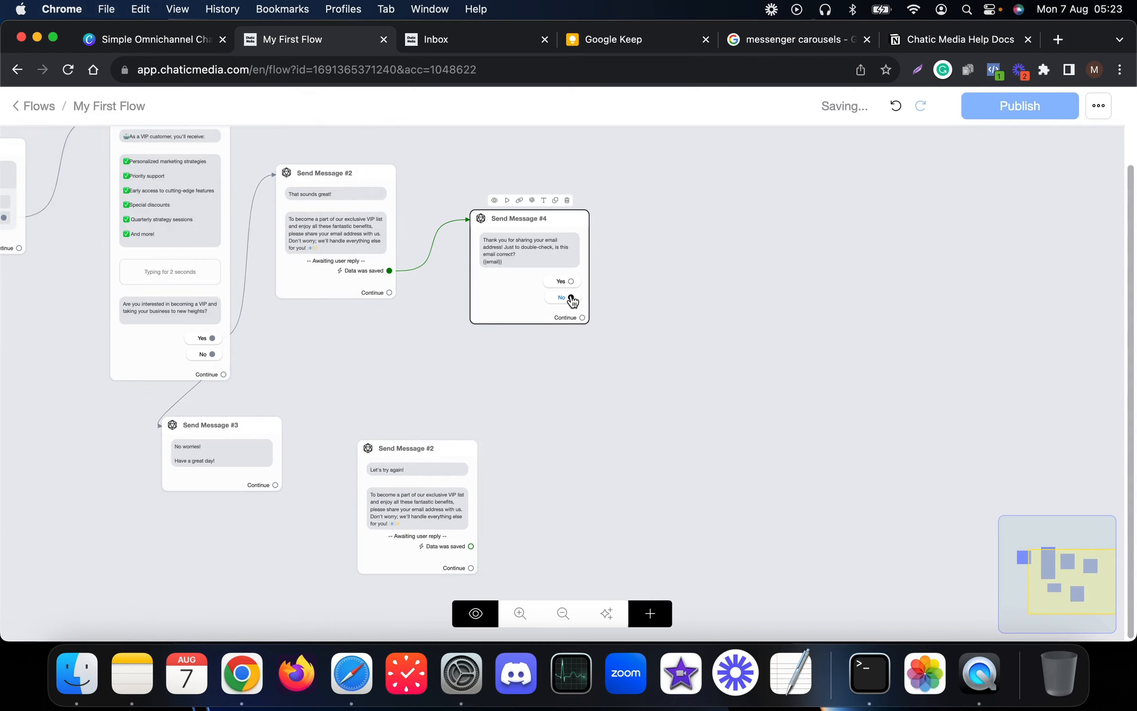
left_click_drag(571, 297, 437, 439)
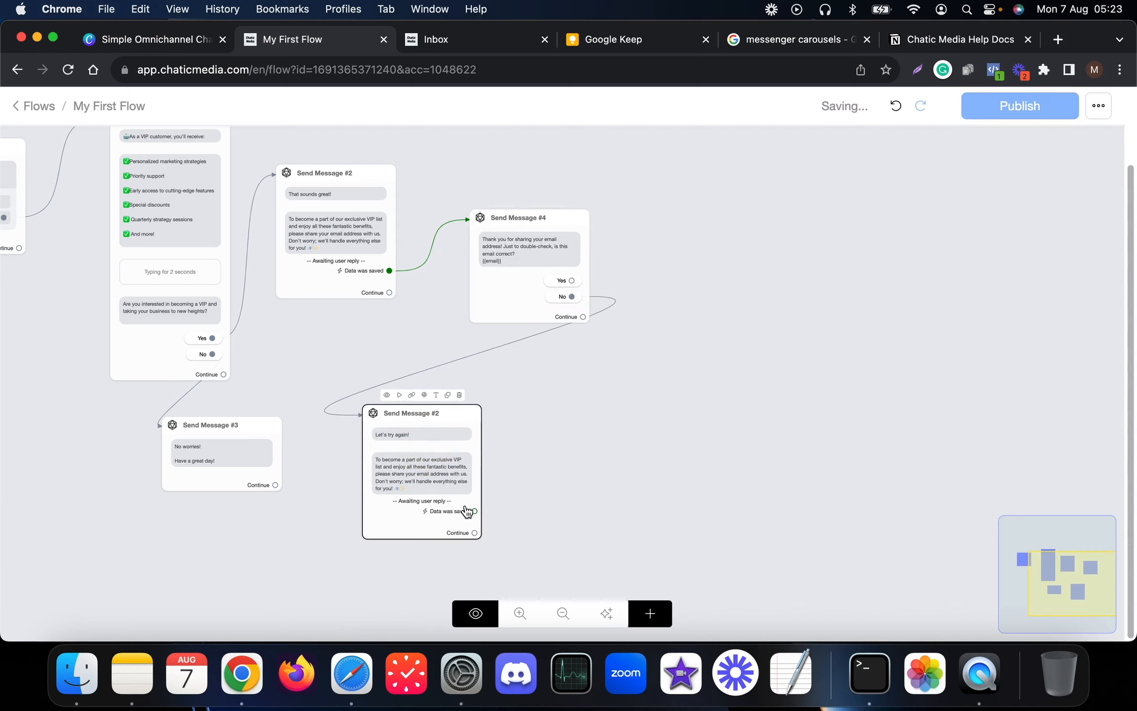
left_click_drag(475, 511, 523, 273)
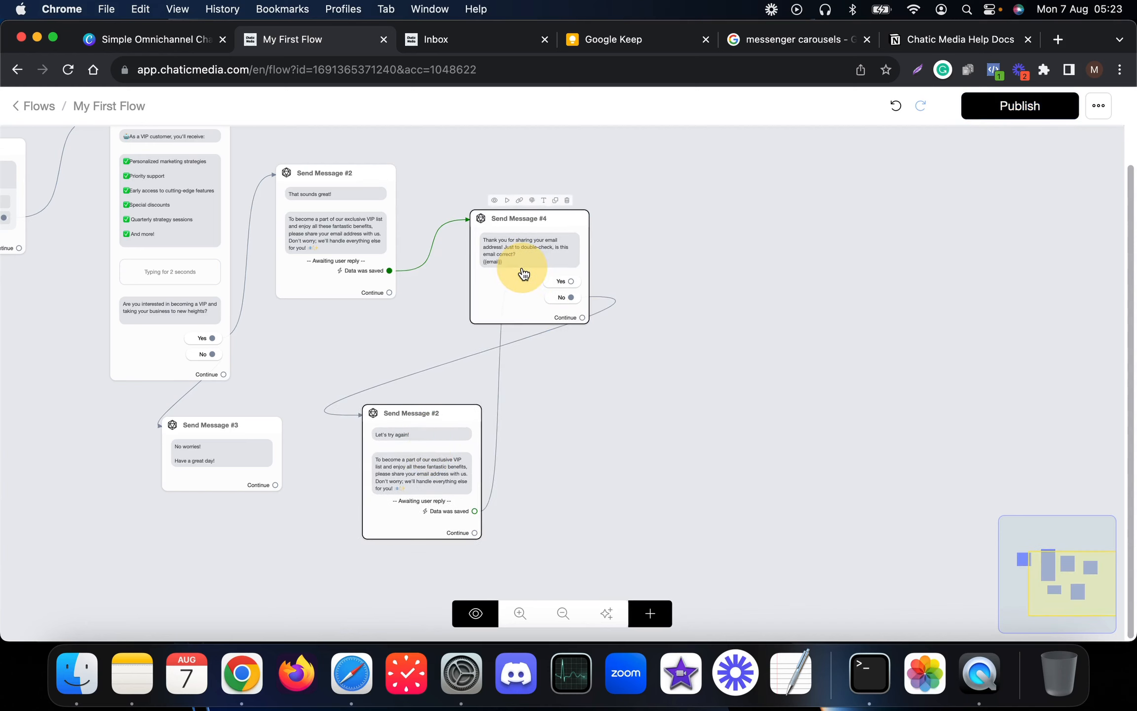
scroll(405, 424, "up", 5)
- Connect Send Message #4's Yes answer to a new Send Message #5 step
scroll(405, 423, "down", 3)
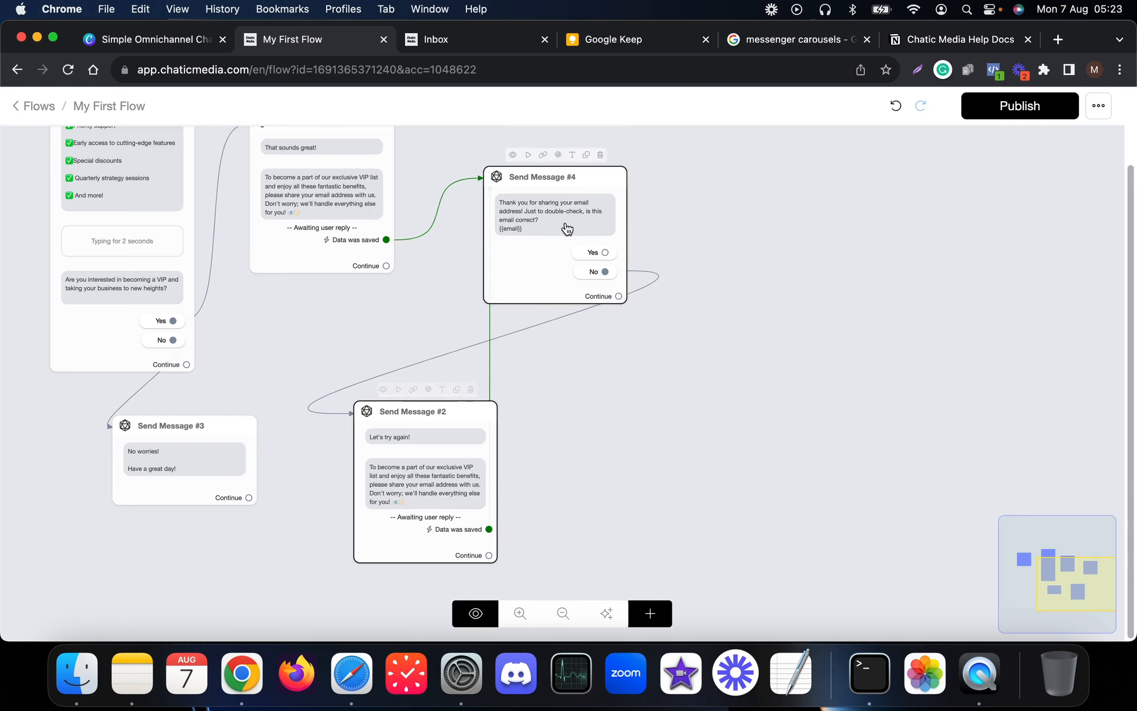
left_click_drag(690, 342, 338, 451)
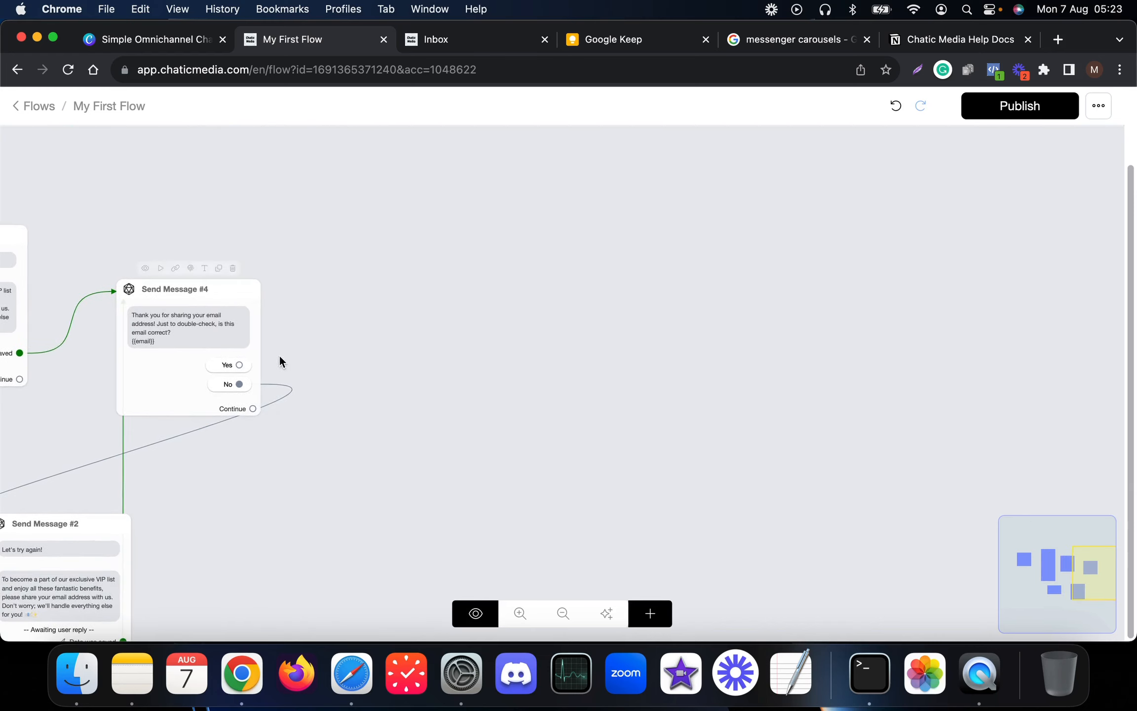
left_click_drag(238, 365, 420, 269)
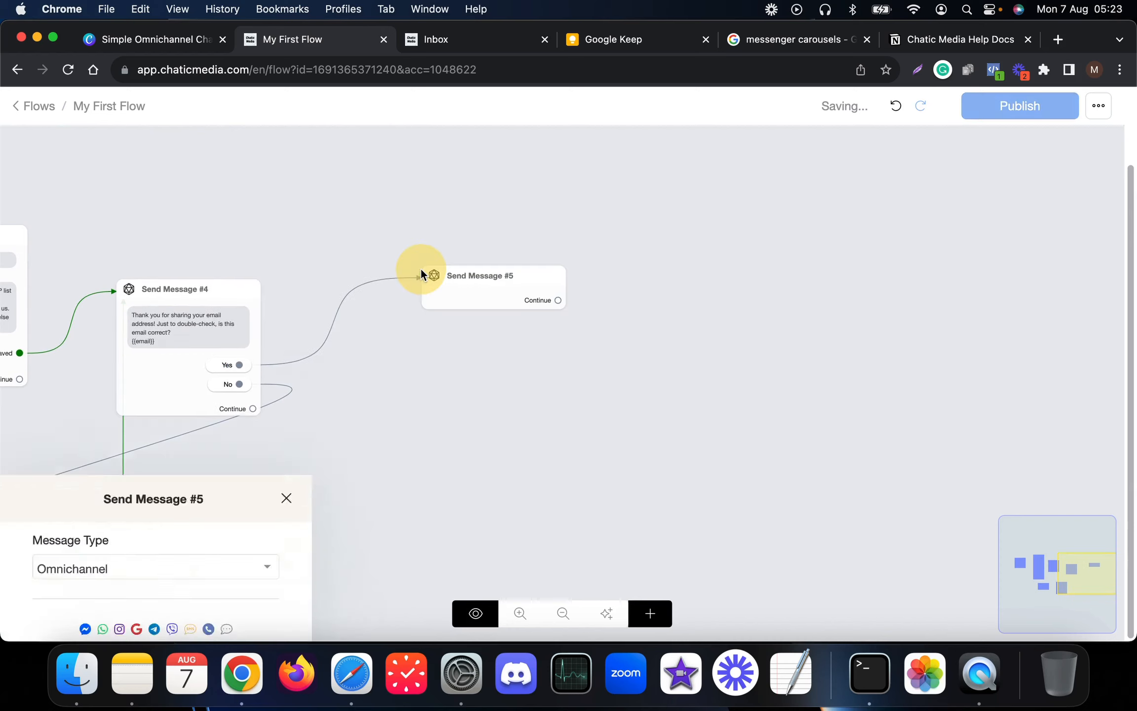
left_click(947, 418)
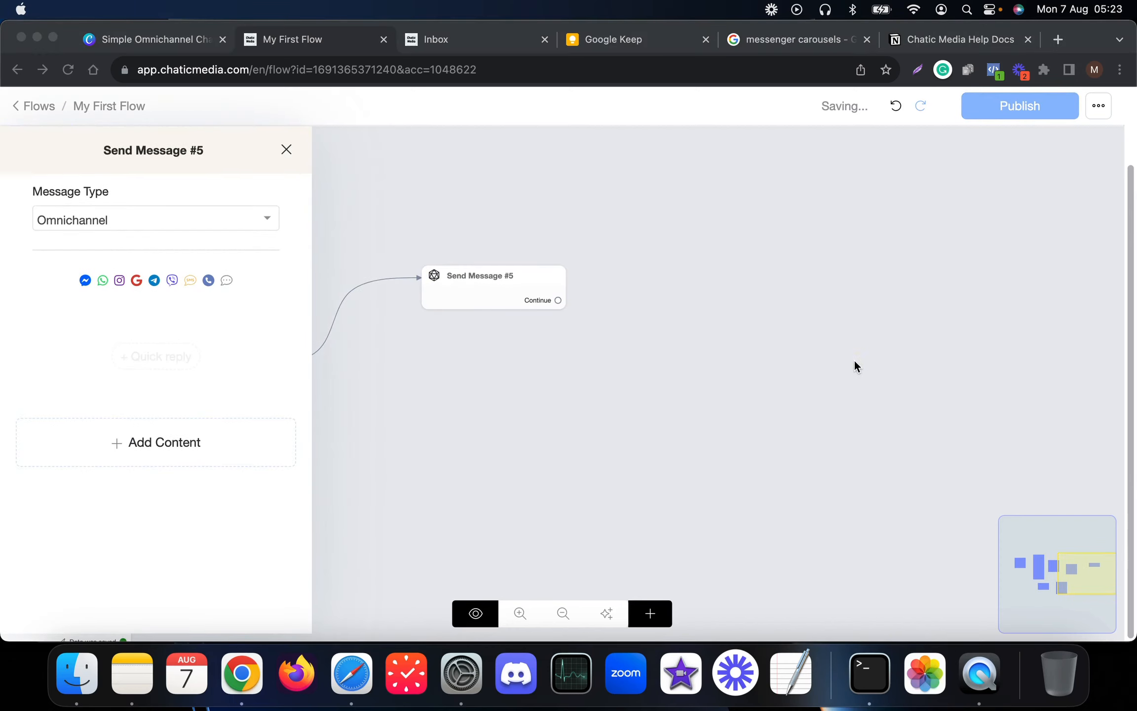
left_click(964, 387)
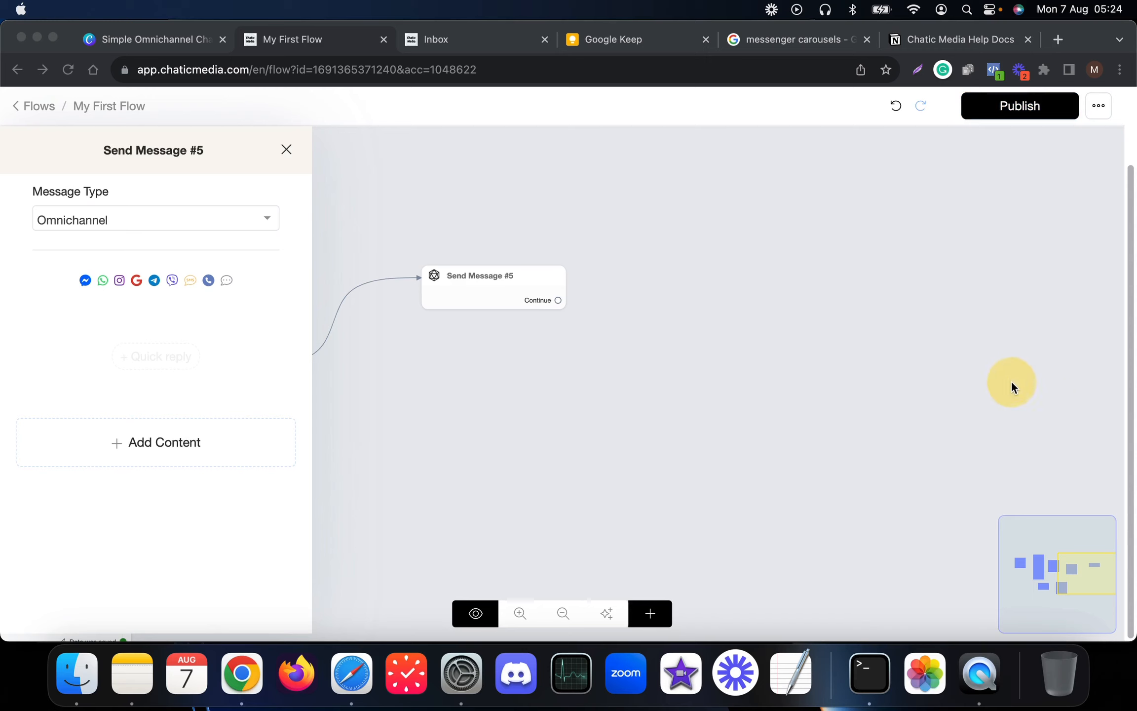
- Give Send Message #5 the pasted text 'Wonderful! Your email address has…' and move it right
left_click(123, 437)
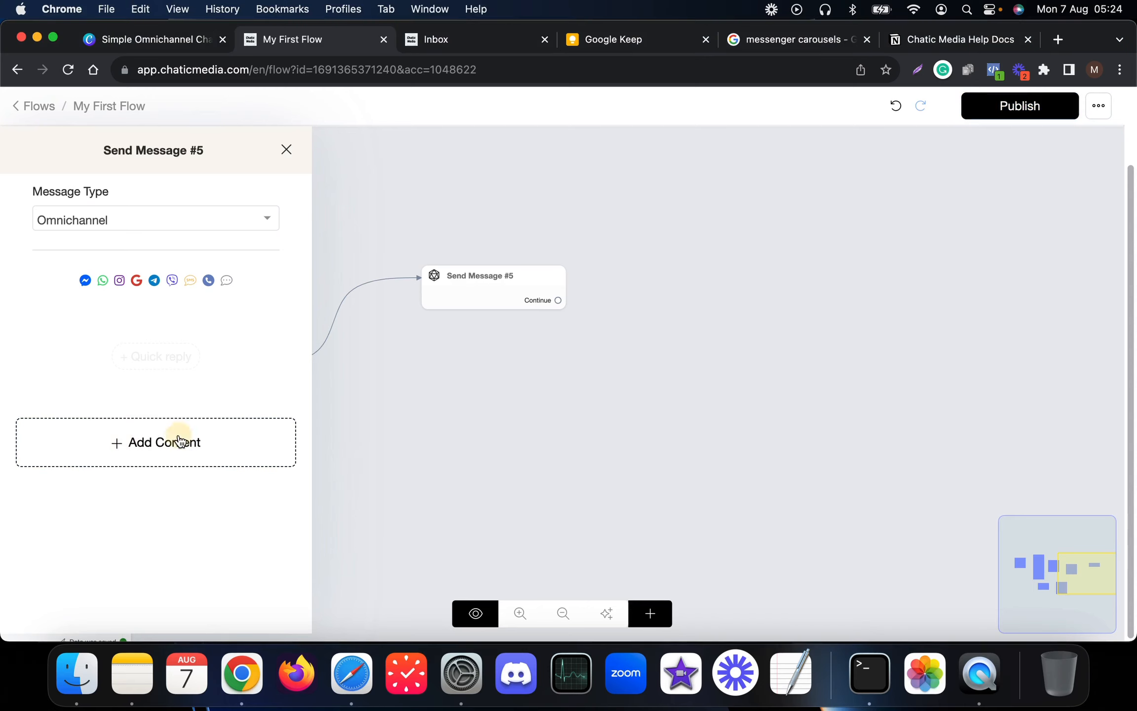
left_click(177, 436)
left_click(63, 152)
left_click(71, 341)
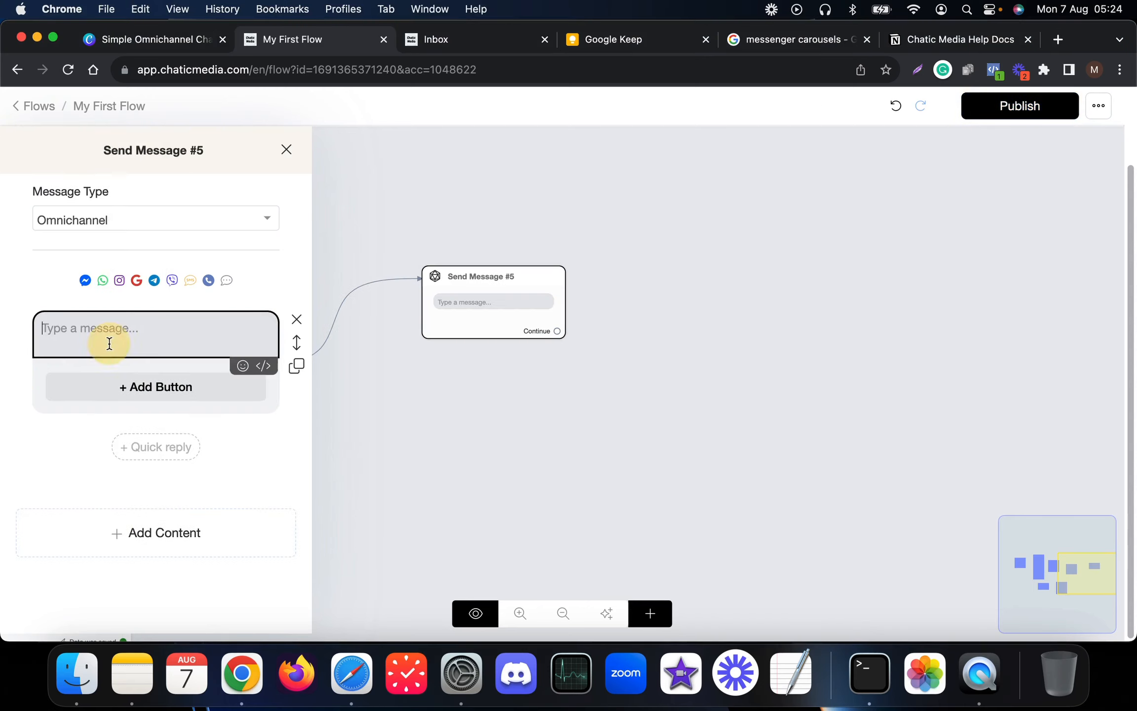
type("Wonderful! Your email address has been successfully confirmed 🎉")
left_click(455, 404)
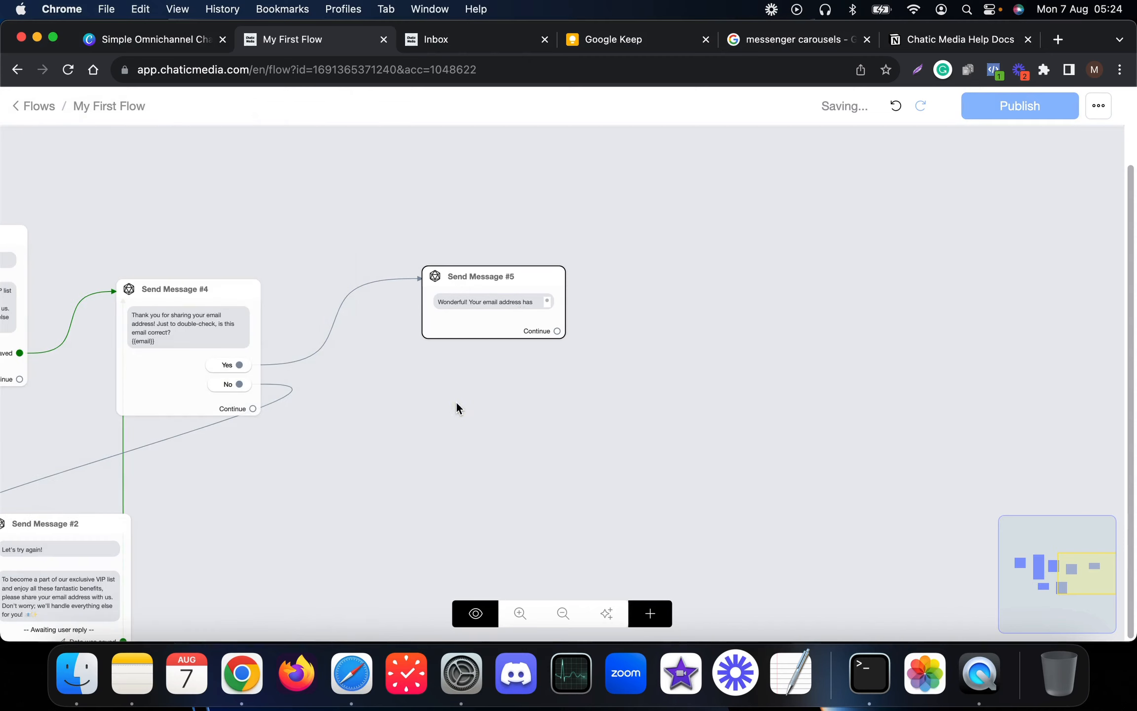
left_click_drag(498, 315, 609, 337)
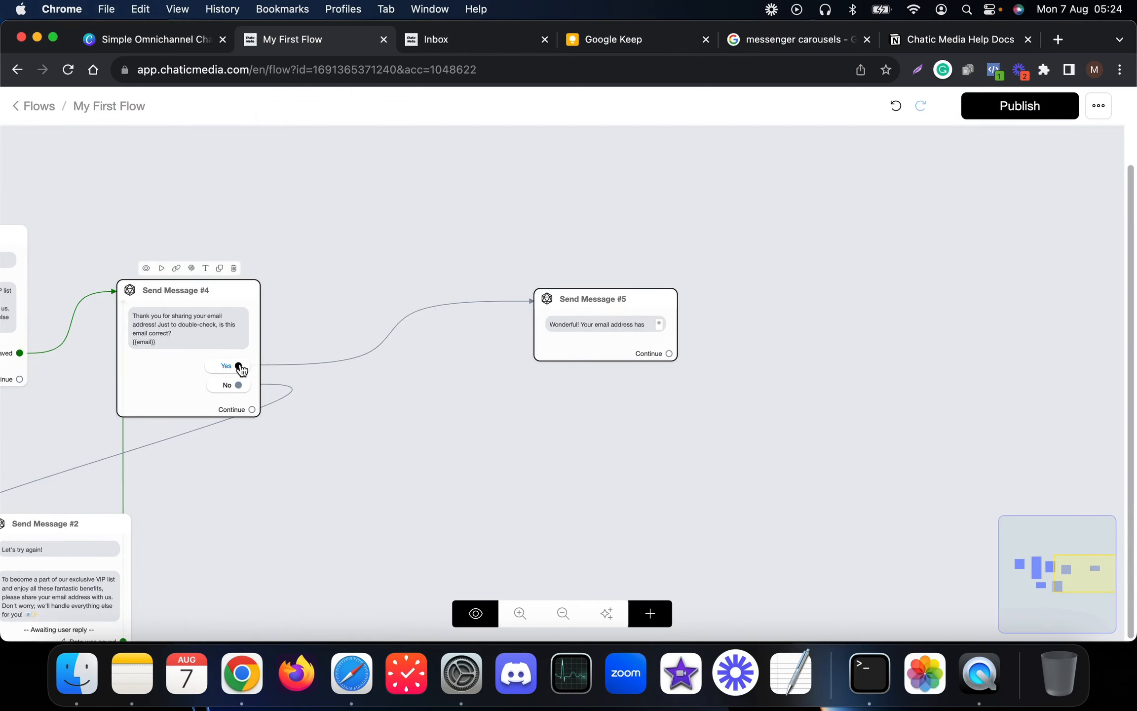
- Add a new Actions #2 step and place it next to Send Message #4
left_click(652, 615)
left_click(693, 427)
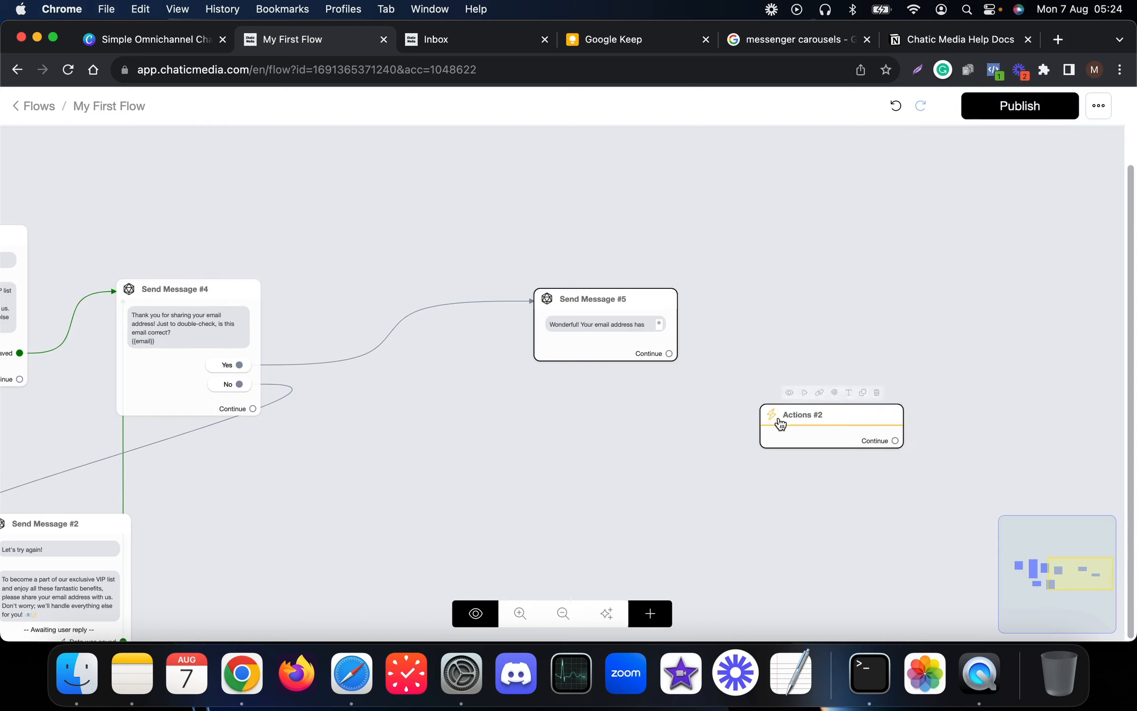
left_click_drag(780, 424, 358, 294)
left_click(358, 294)
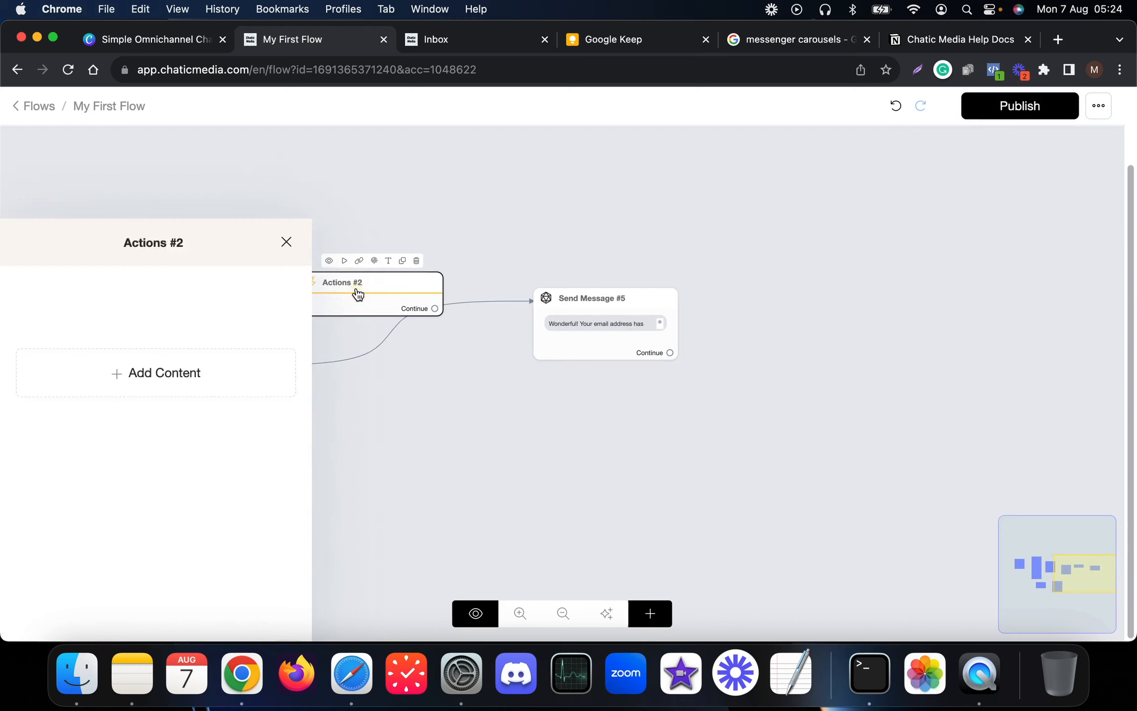
left_click(441, 398)
left_click(651, 615)
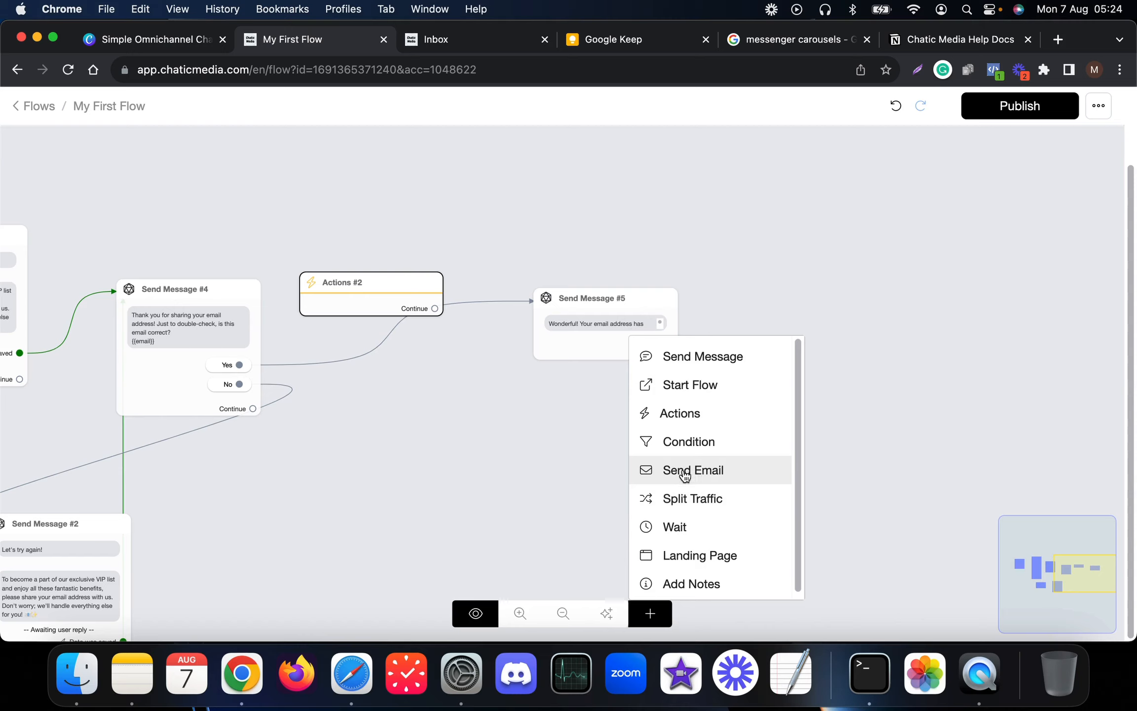
left_click(528, 453)
- Make Actions #2 Set Email Opt-In and rewire Yes → Actions #2 → Send Message #5
left_click(366, 307)
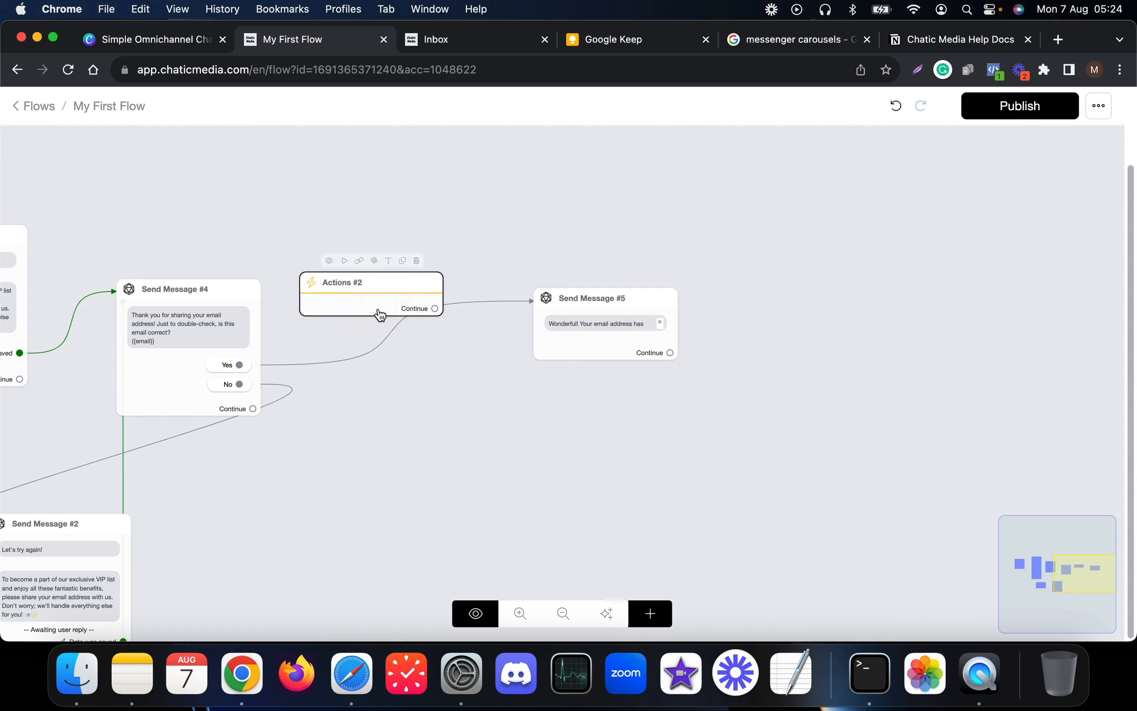
left_click(102, 296)
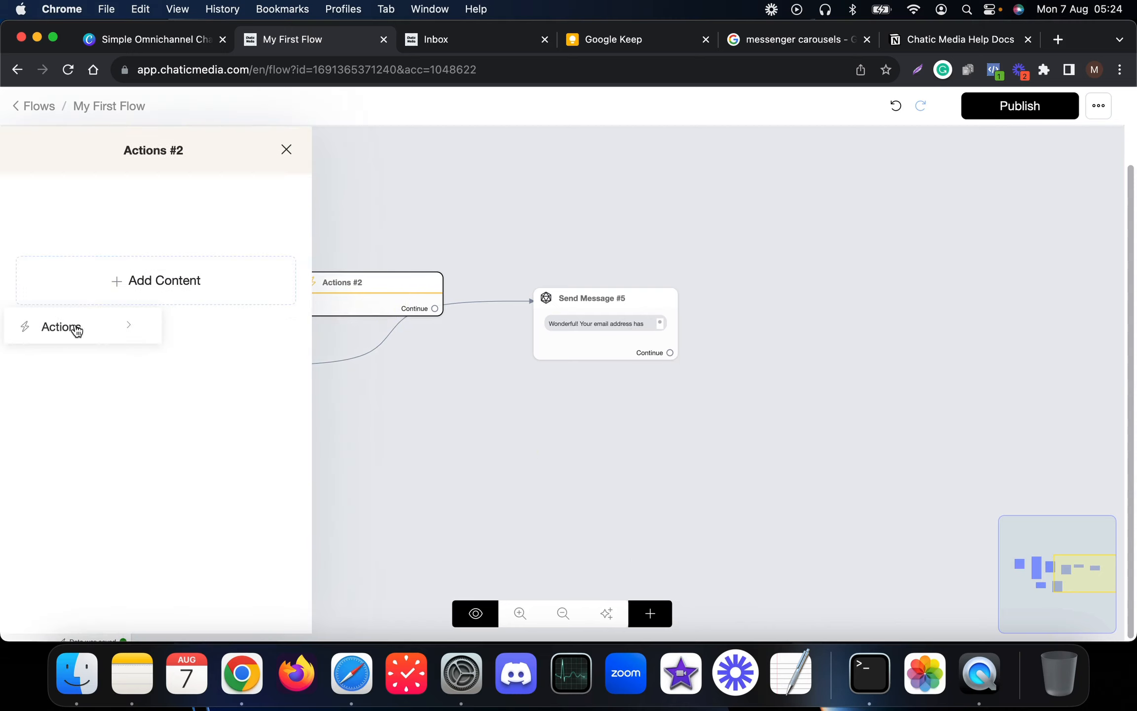
left_click(91, 333)
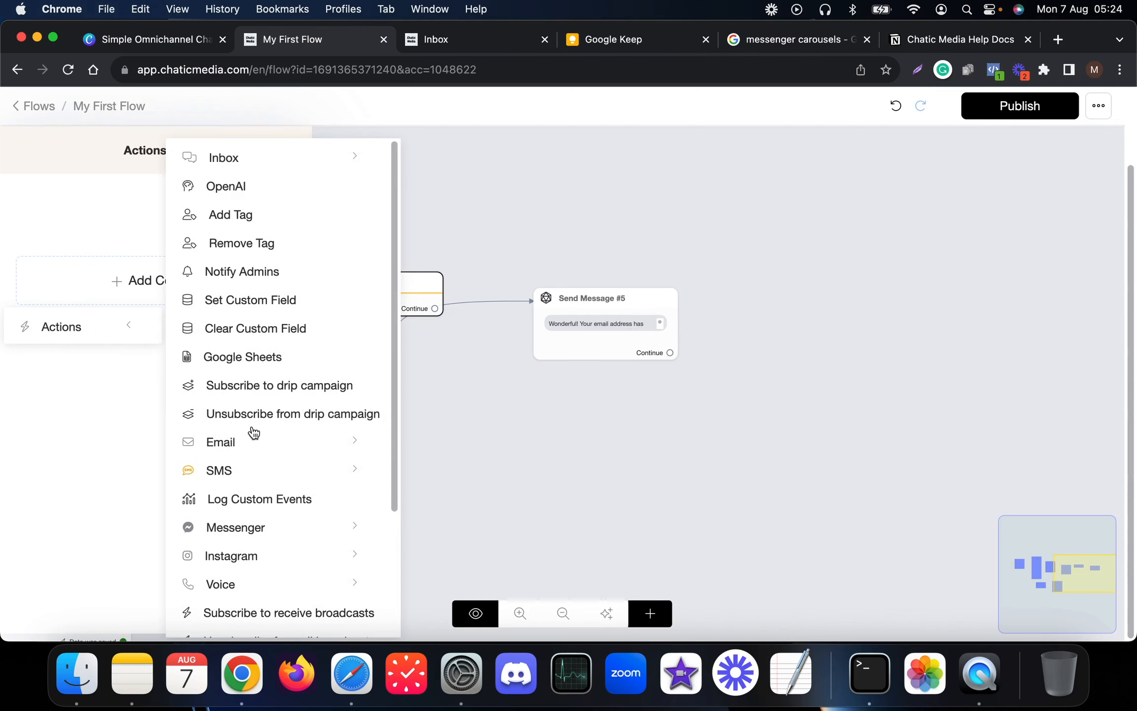
left_click(242, 446)
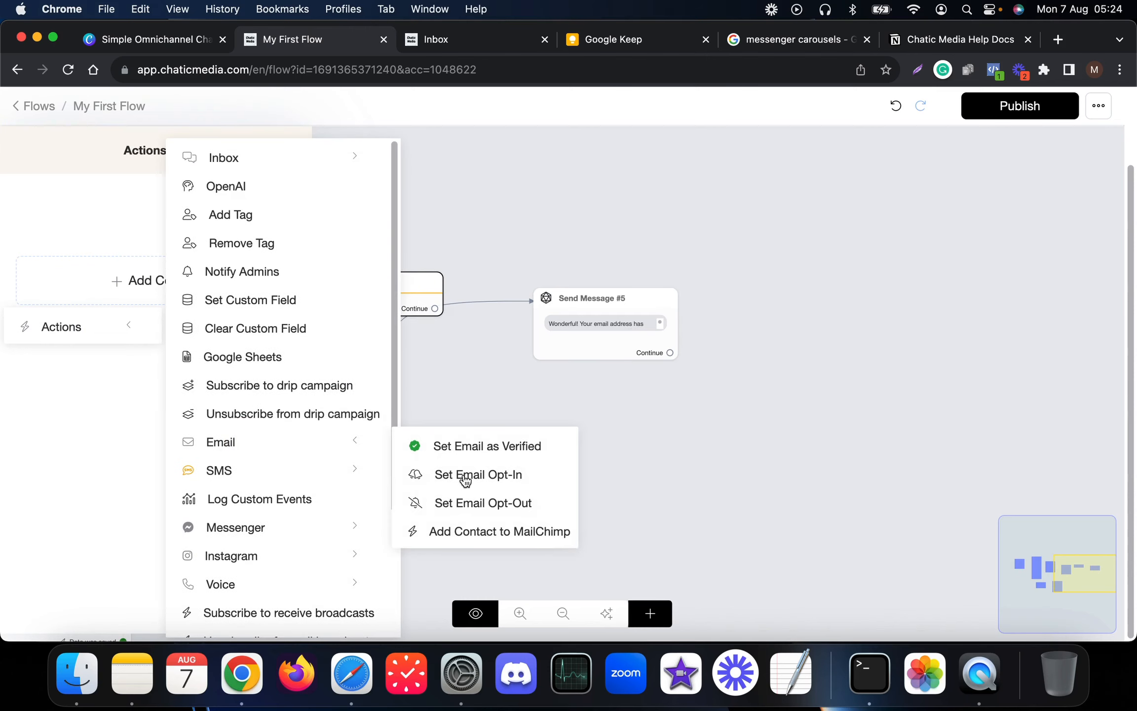
left_click(513, 474)
left_click(474, 401)
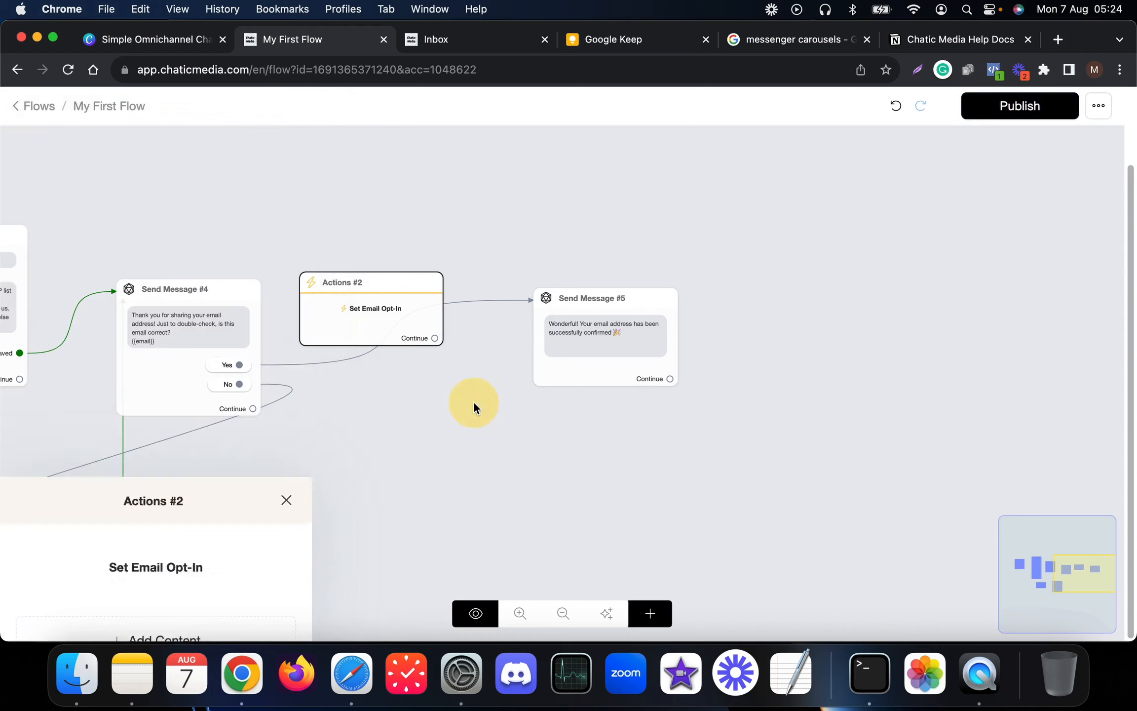
left_click_drag(265, 361, 388, 305)
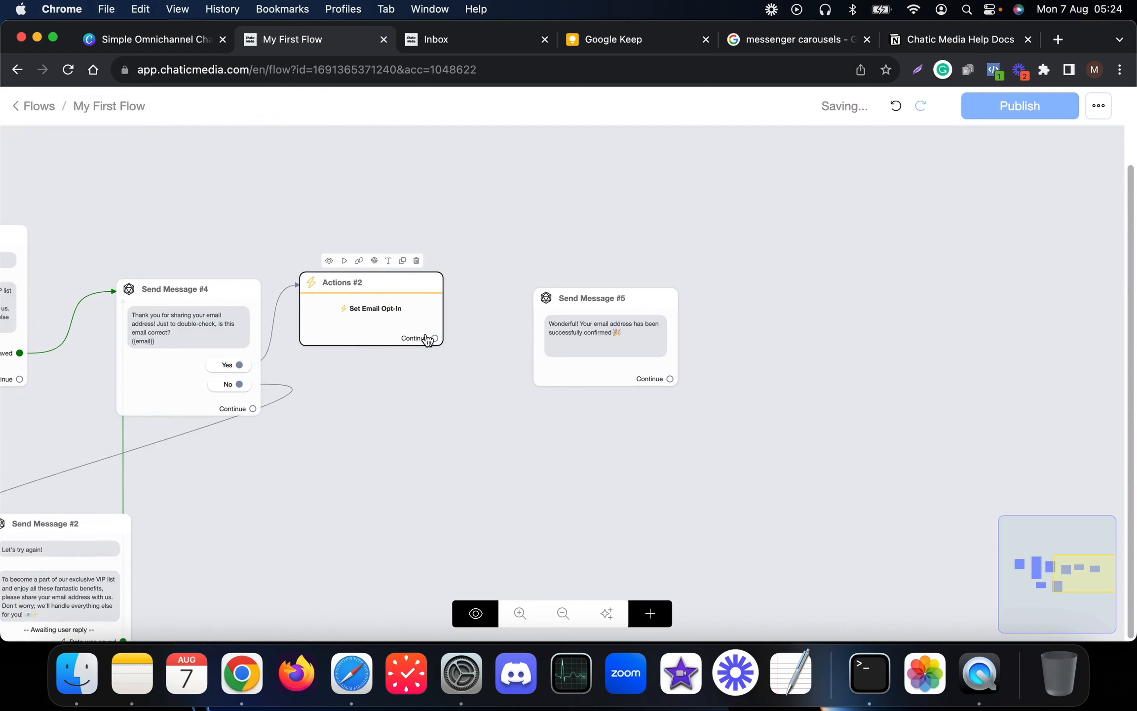
left_click_drag(434, 339, 583, 329)
- In Send Message #5, add a 2-second Typing pause and paste the VIP Chat welcome paragraph
left_click(607, 352)
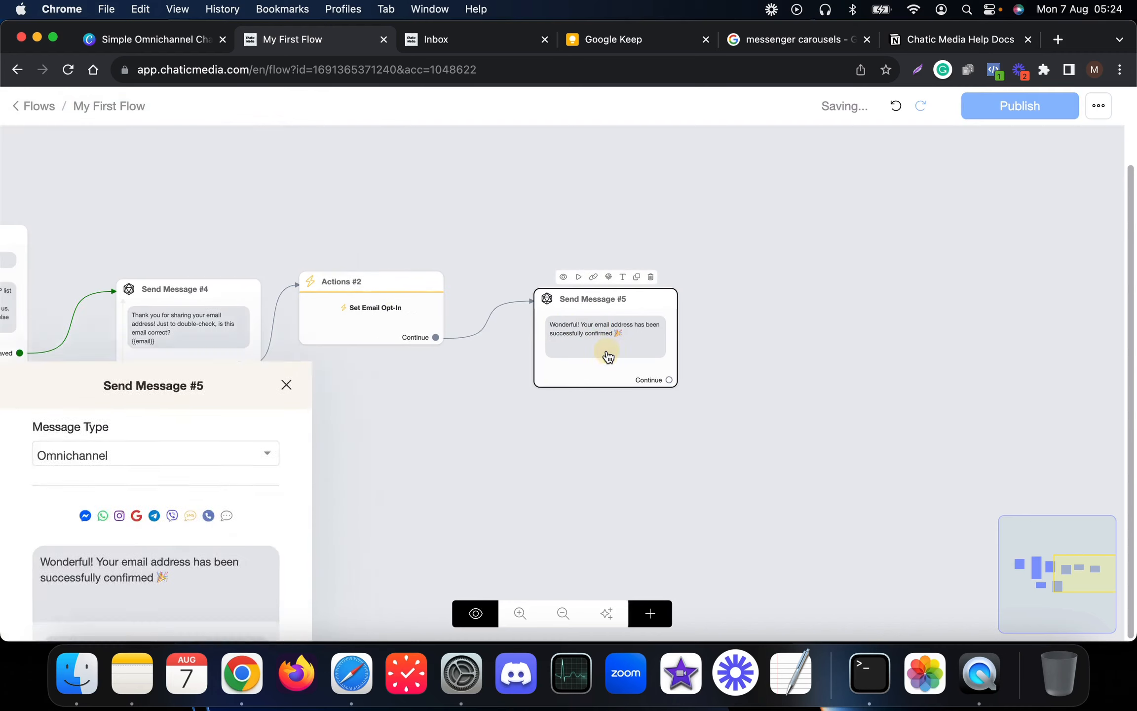
left_click(153, 562)
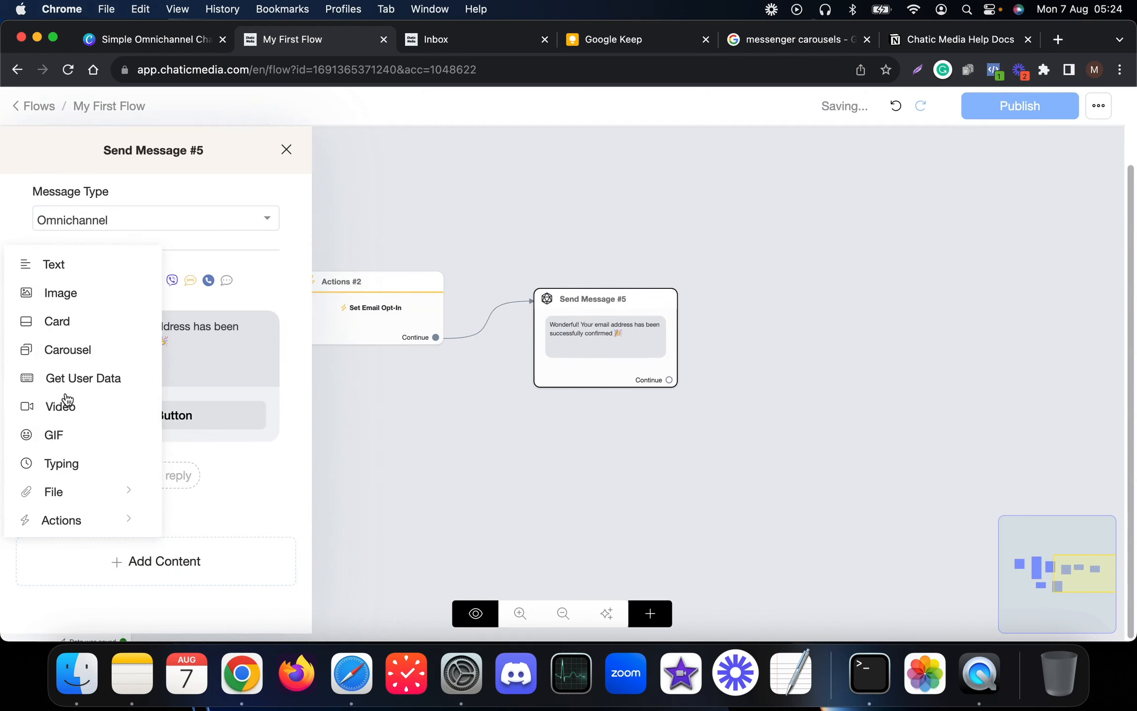
left_click(65, 451)
scroll(111, 468, "down", 2)
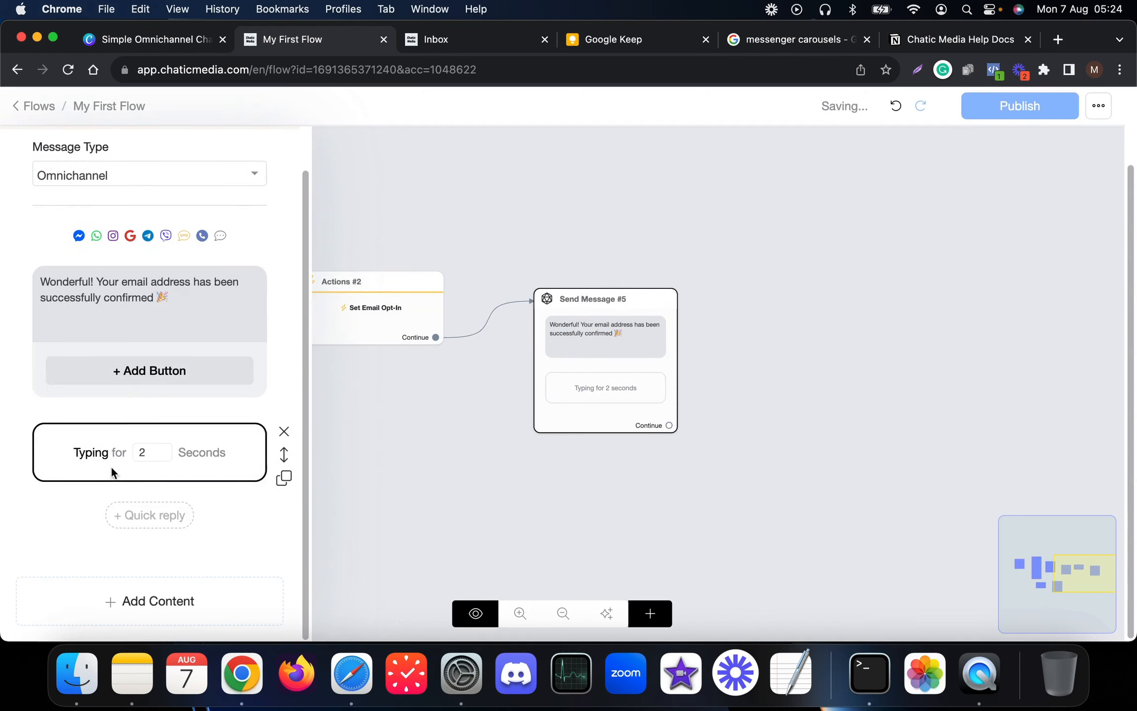
left_click(119, 597)
left_click(56, 301)
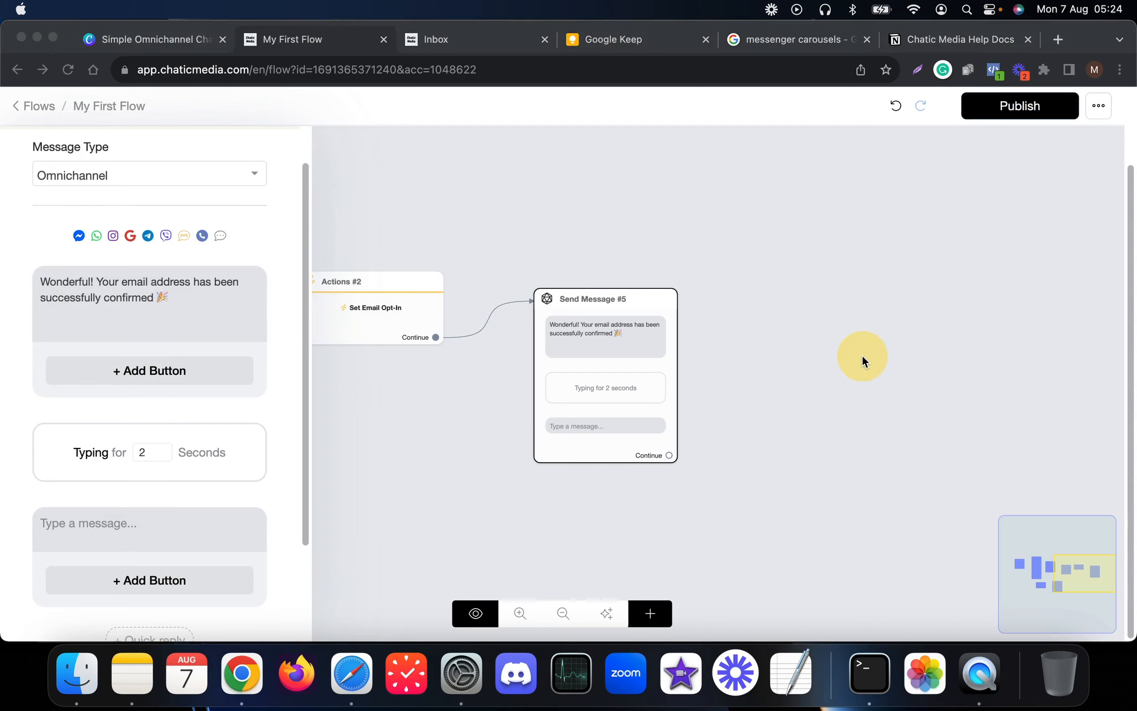
left_click(146, 529)
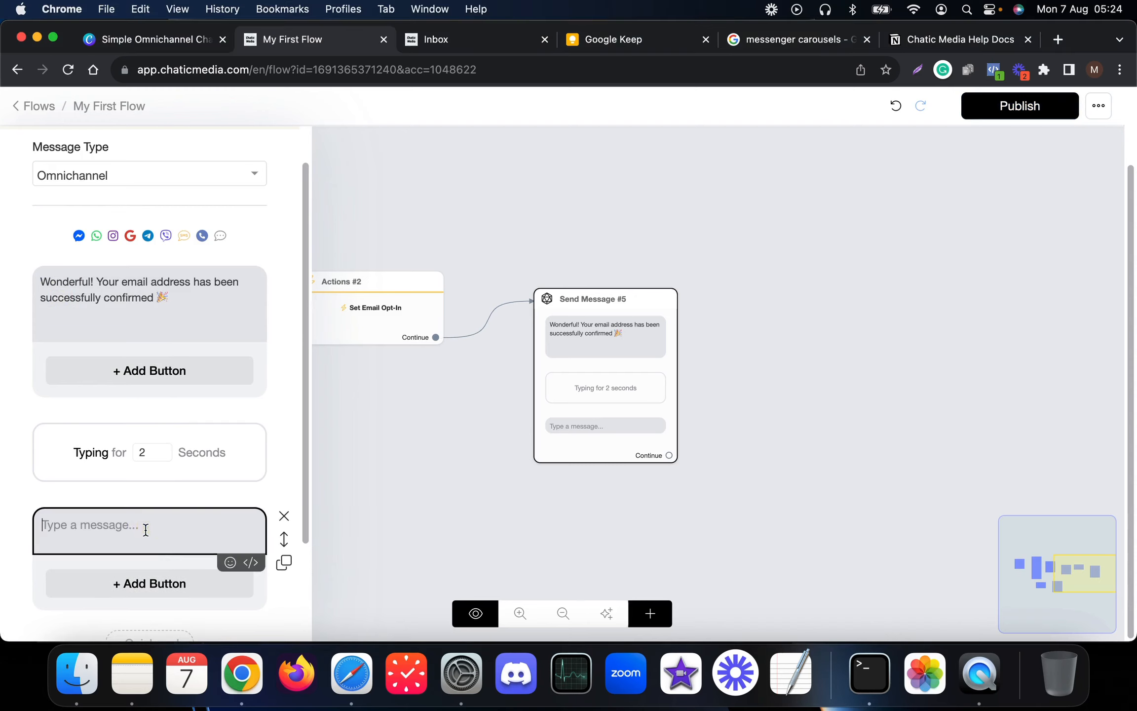
type("You're now part of our VIP Chat Marketing Experience, where you'll enjoy exciting updates, tailored chatbot experiences, personalized marketing strategies, priority support, early access to cutting-edge features, special discounts, and quarterly strategy sessions. 🚀")
left_click(450, 503)
- Remove the unneeded button under the VIP Chat paragraph in Send Message #5
left_click(623, 395)
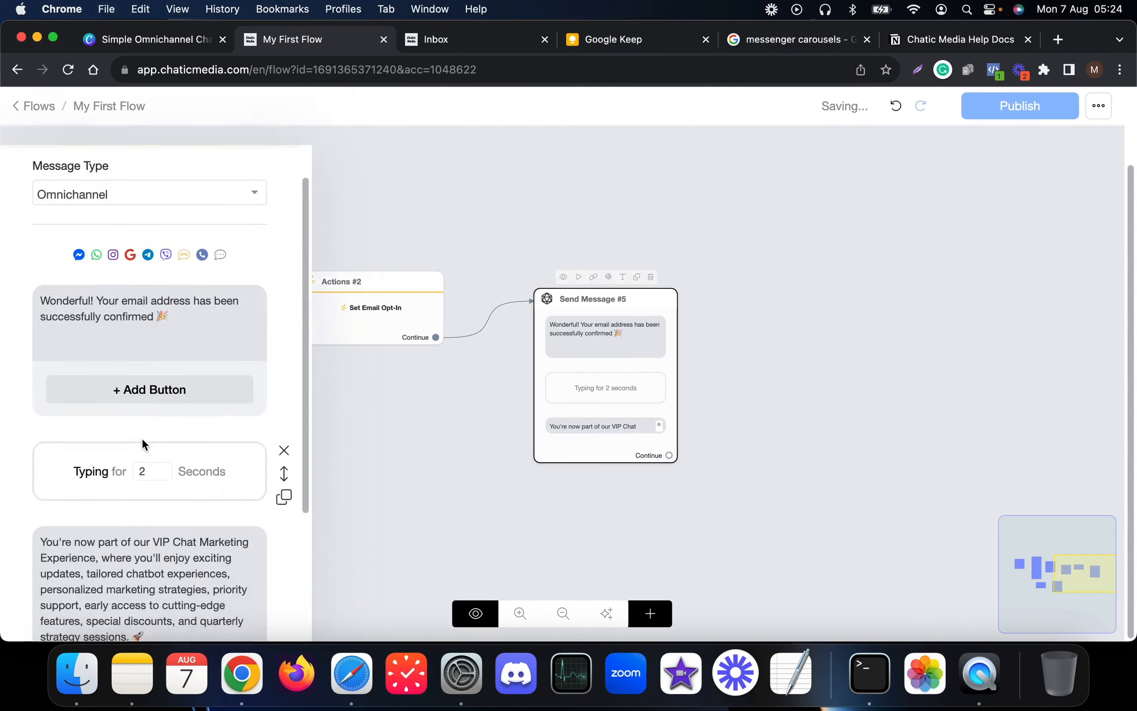
scroll(142, 442, "down", 5)
left_click(163, 454)
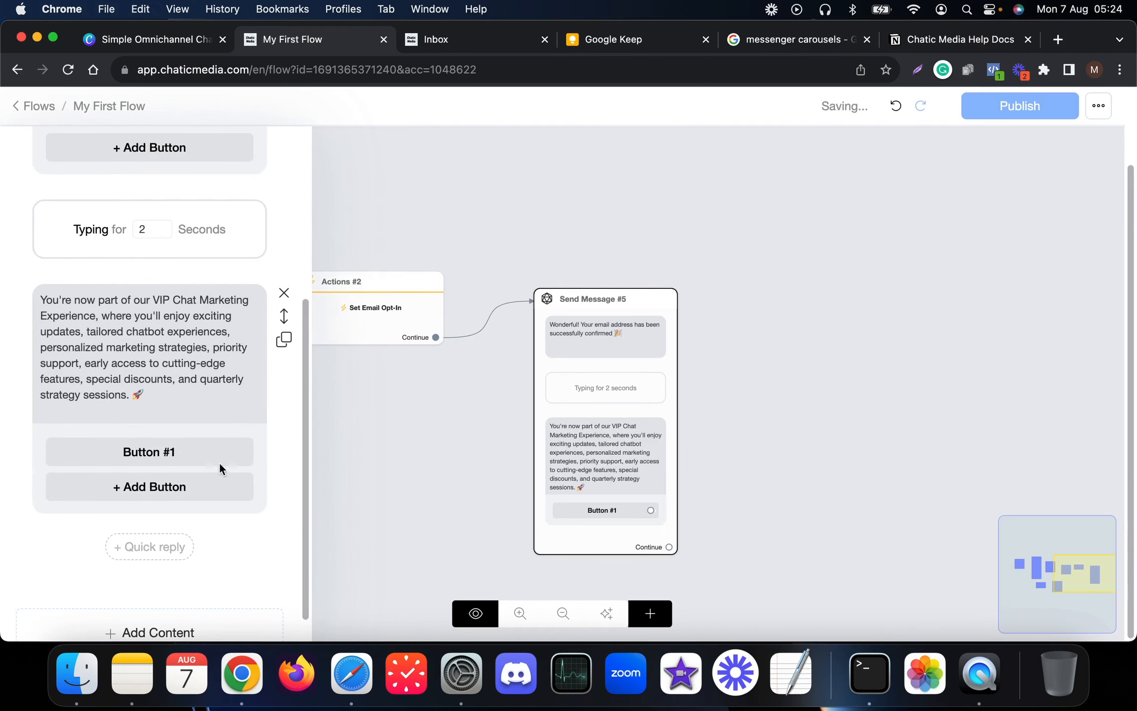
left_click(177, 453)
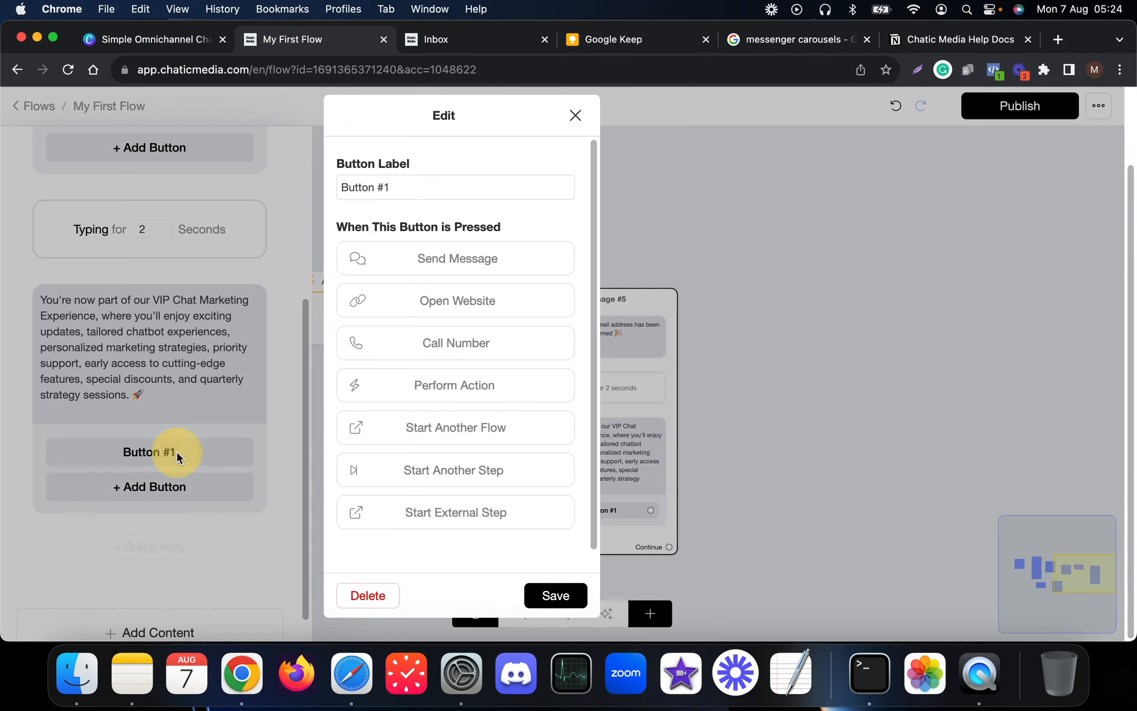
left_click(370, 598)
left_click(365, 507)
- Reposition Send Message #5 and create Send Message #6 from its Continue output
left_click_drag(582, 443, 529, 380)
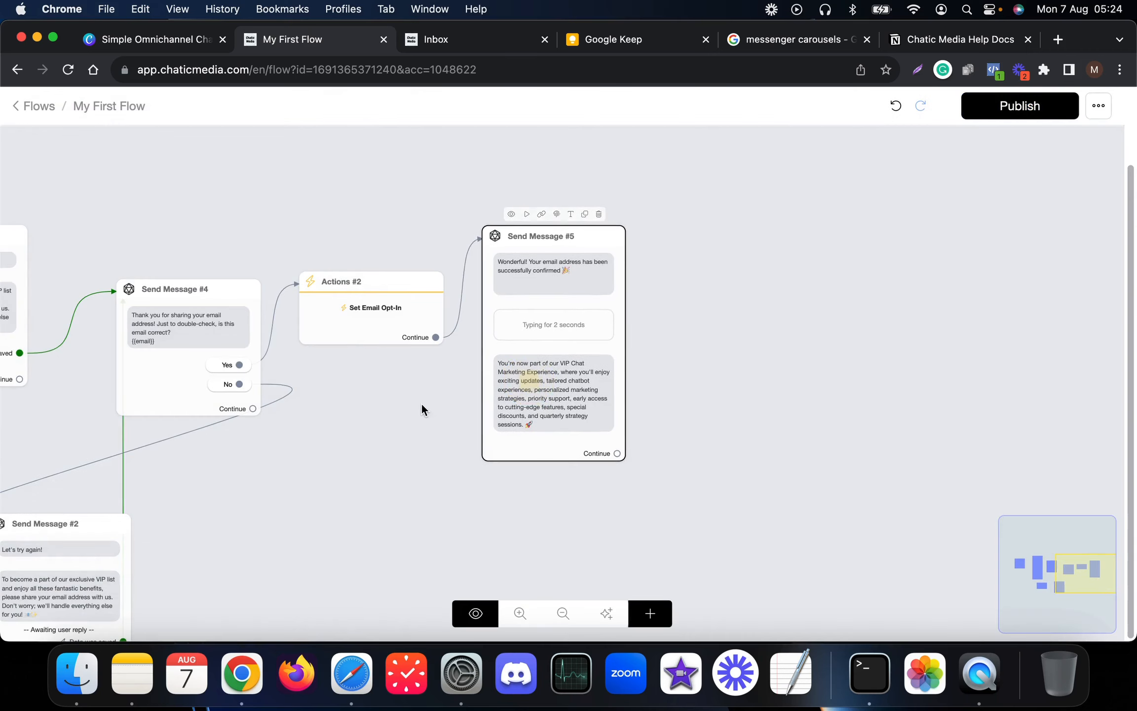
left_click_drag(421, 403, 238, 442)
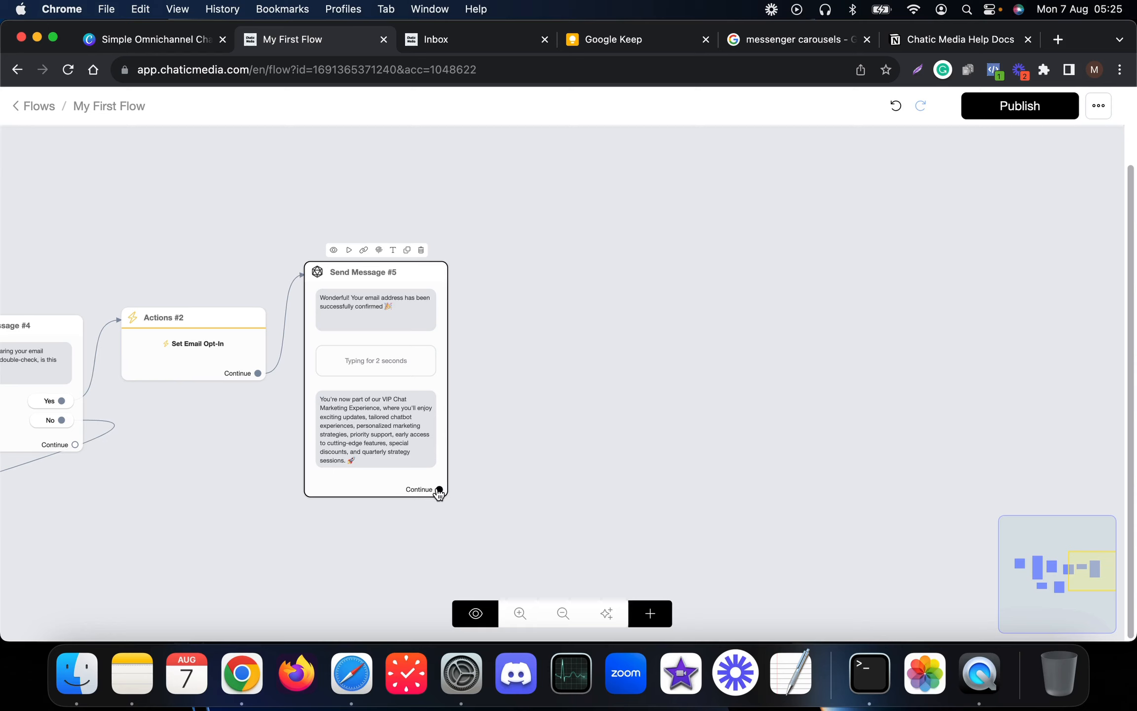
left_click_drag(439, 490, 525, 386)
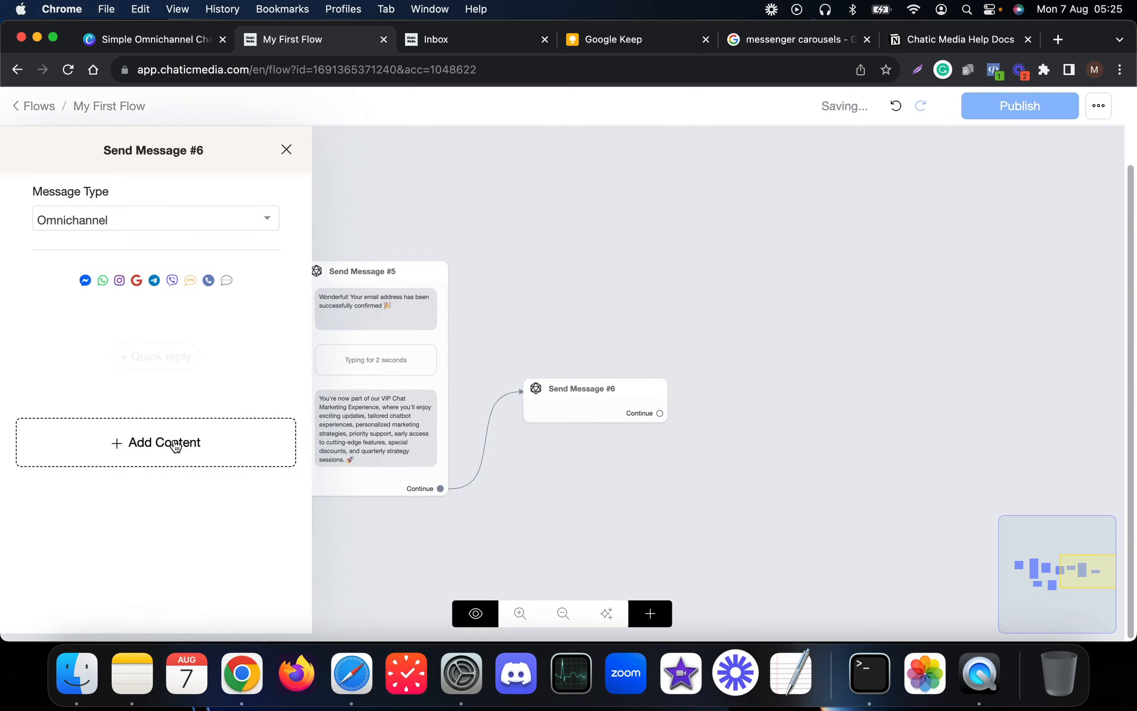
- Add a 'VIP Customer' tag action to Send Message #6 and publish the flow
left_click(175, 444)
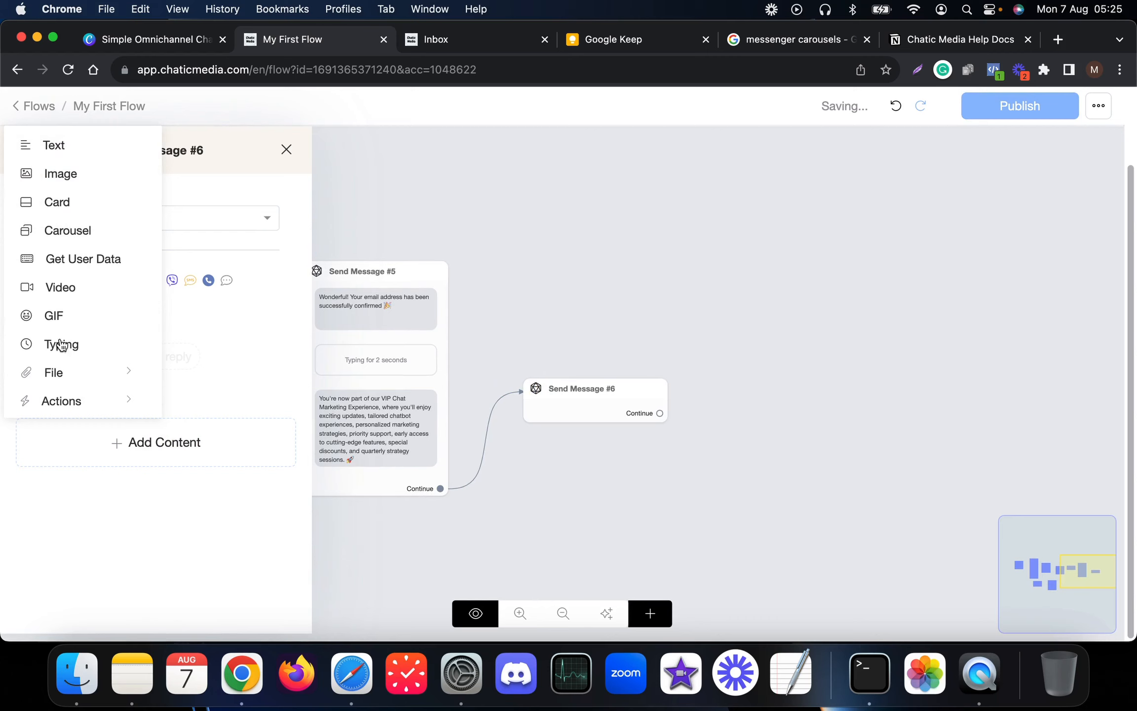
left_click(81, 402)
left_click(224, 215)
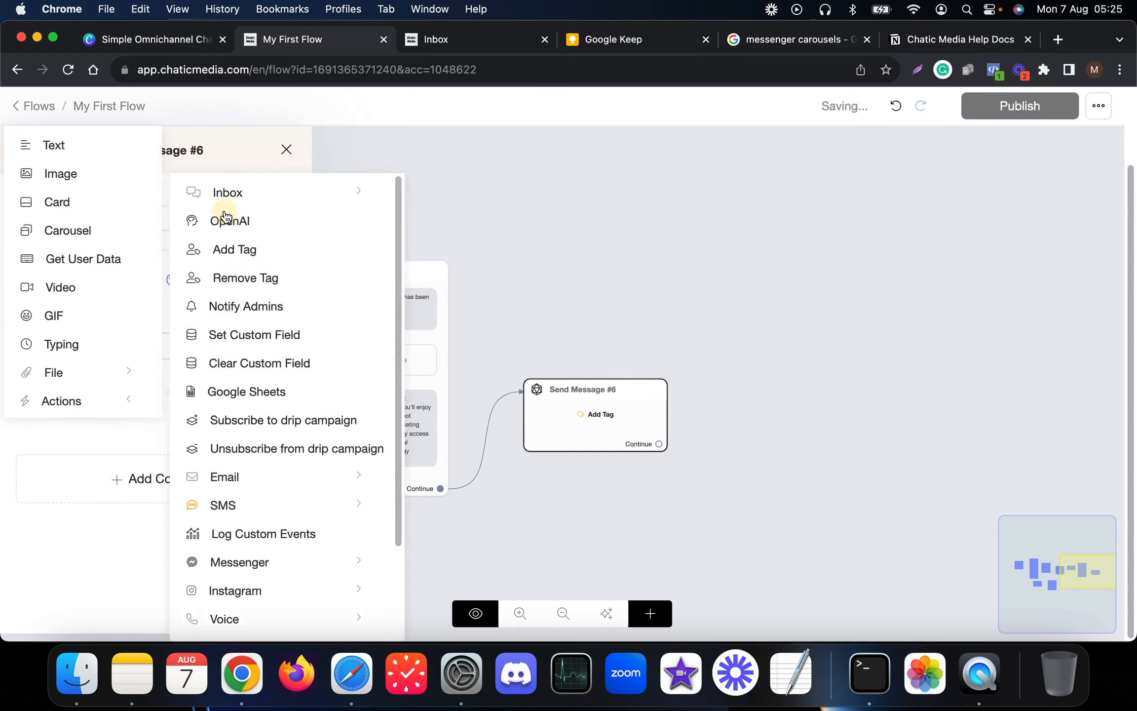
left_click(151, 352)
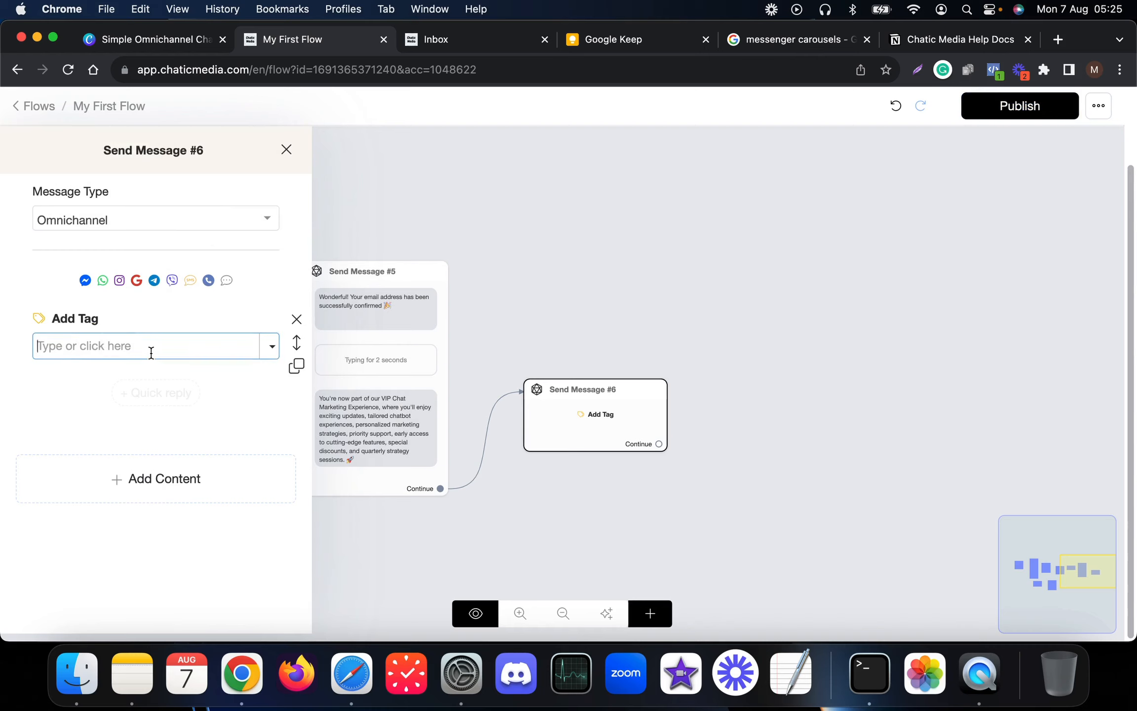
type("VIP Customer")
key("Return")
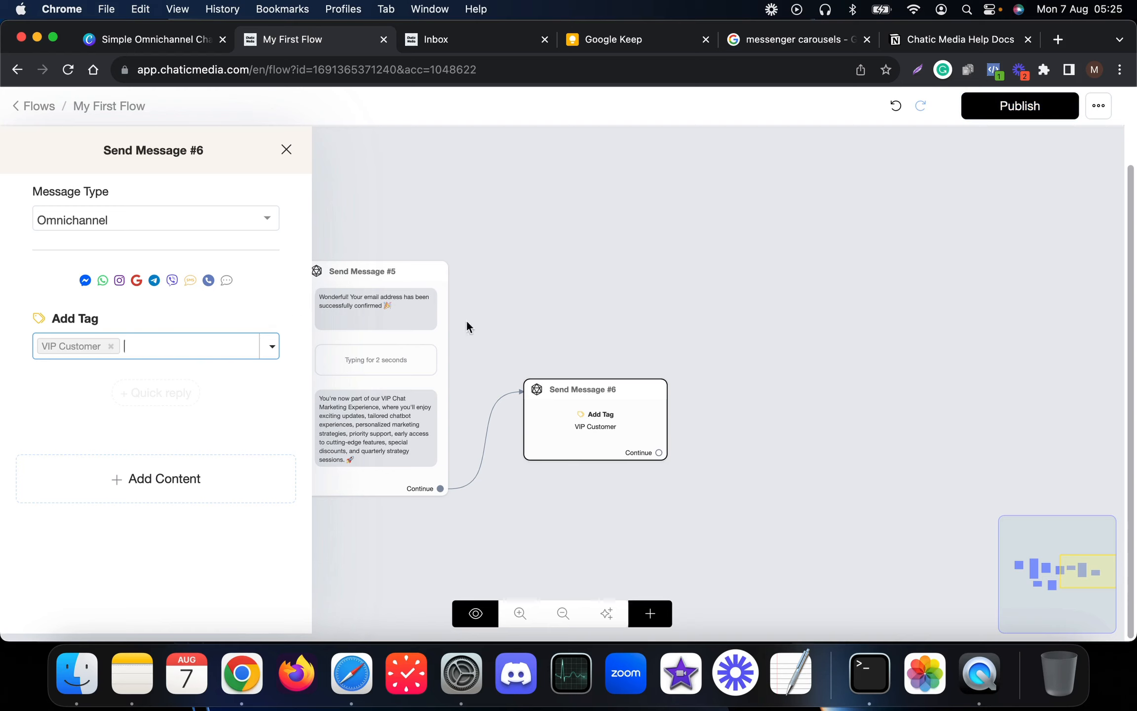
left_click(567, 321)
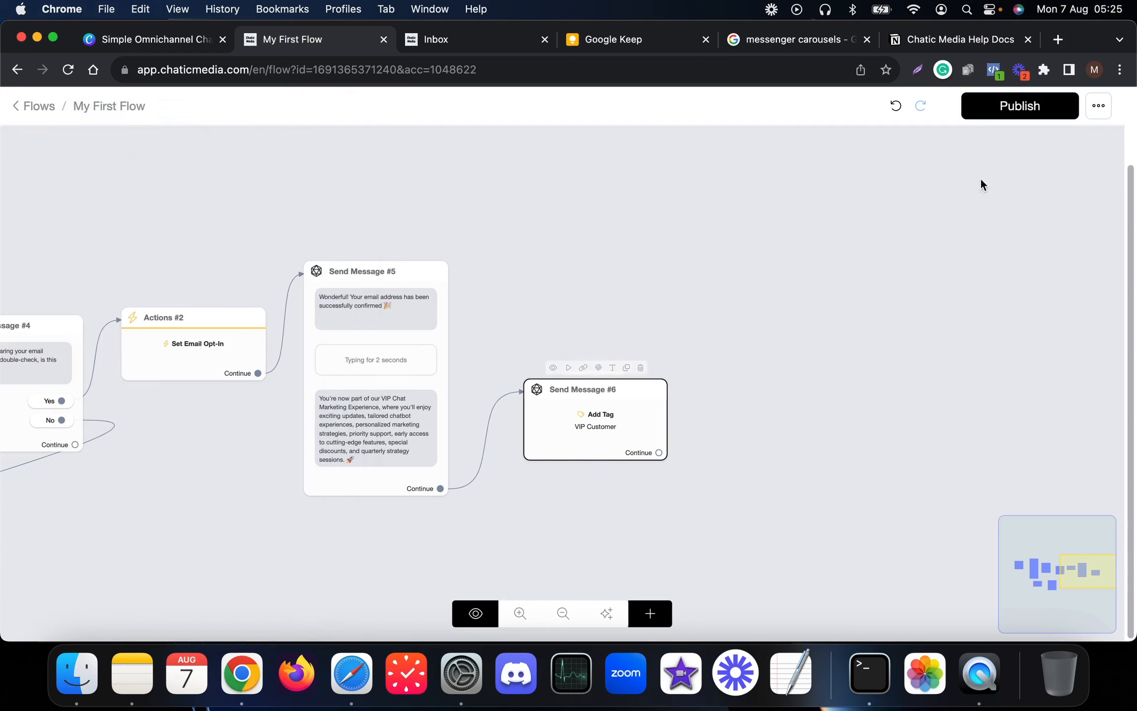
left_click(1016, 109)
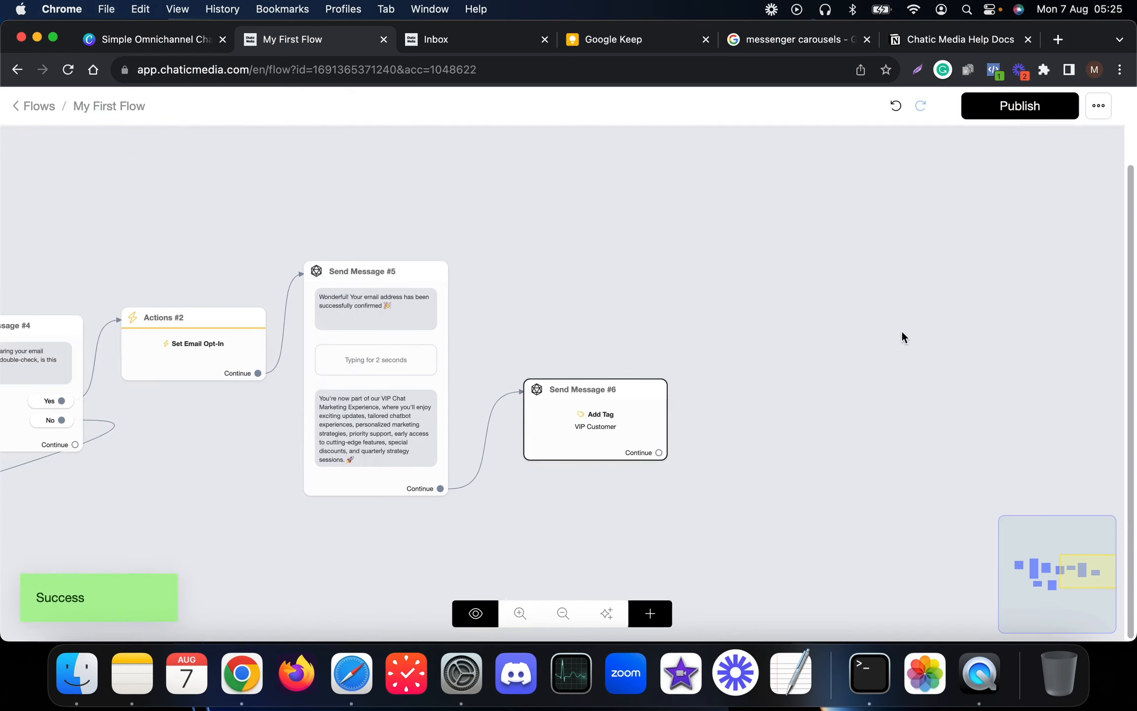
scroll(608, 336, "down", 5)
left_click_drag(281, 252, 564, 255)
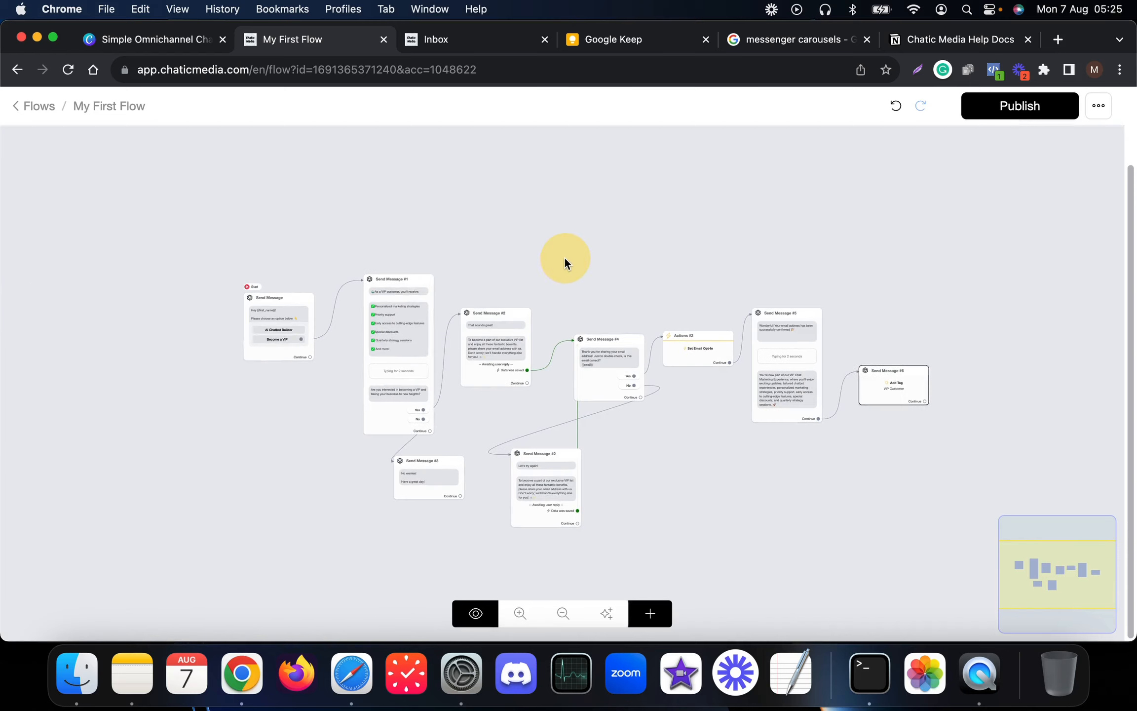
scroll(268, 323, "up", 1)
scroll(268, 324, "up", 3)
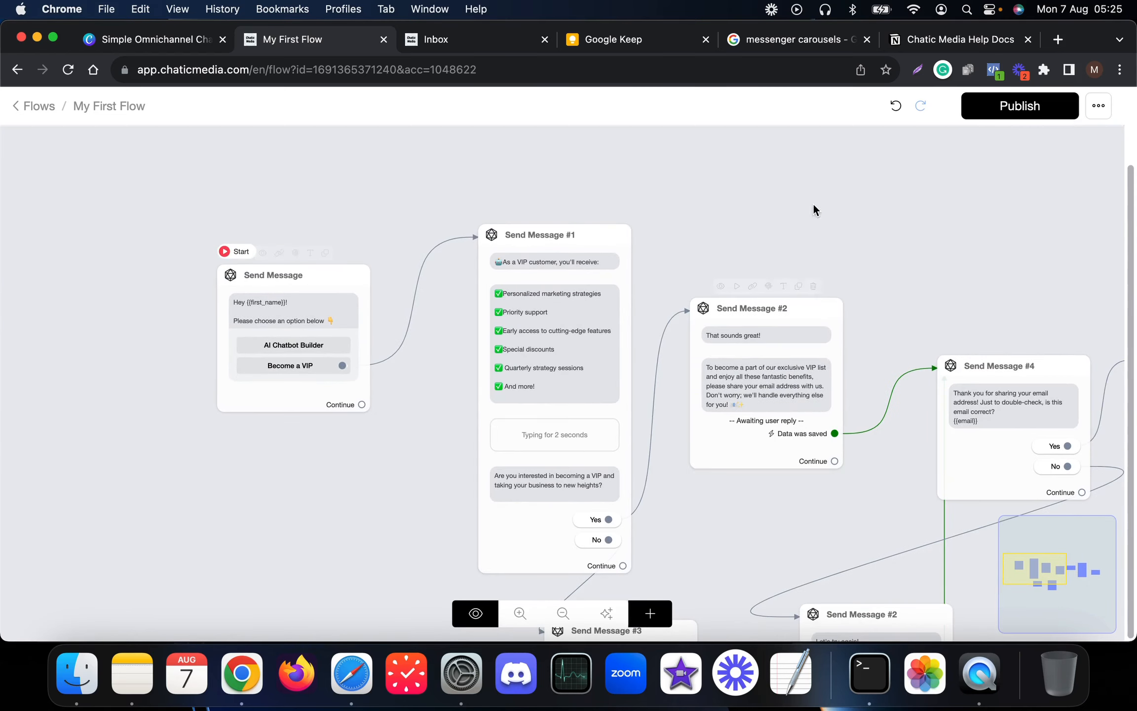
left_click_drag(768, 197, 585, 198)
scroll(585, 198, "down", 3)
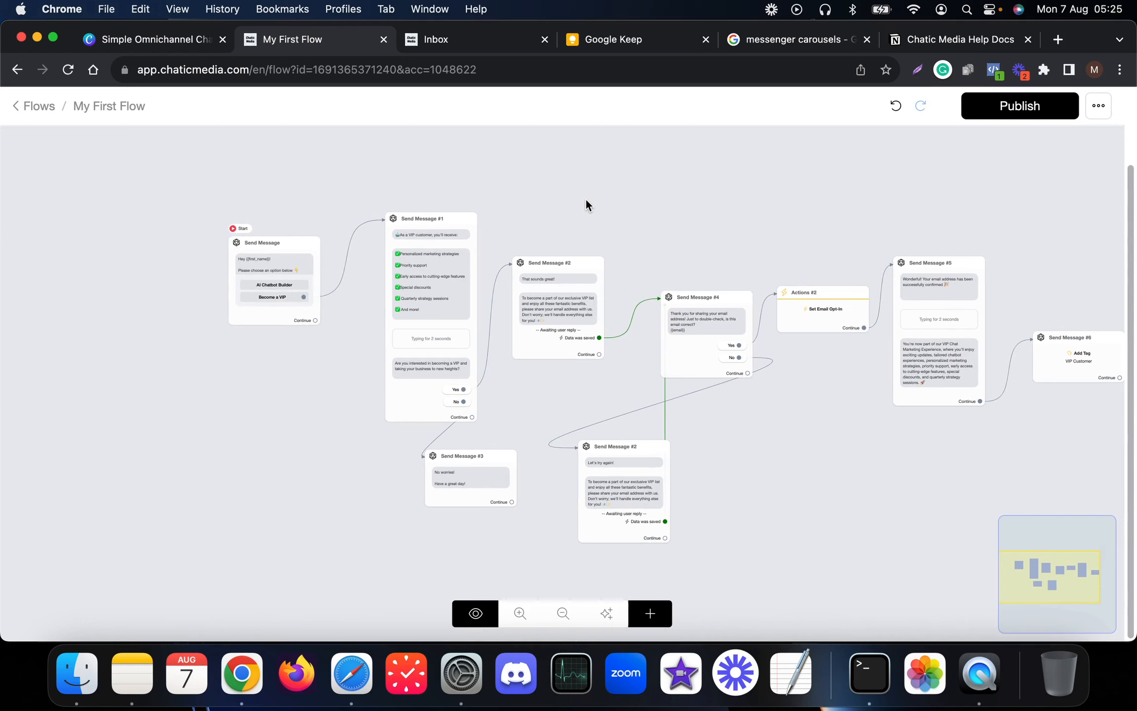
scroll(585, 198, "up", 1)
mouse_move(446, 304)
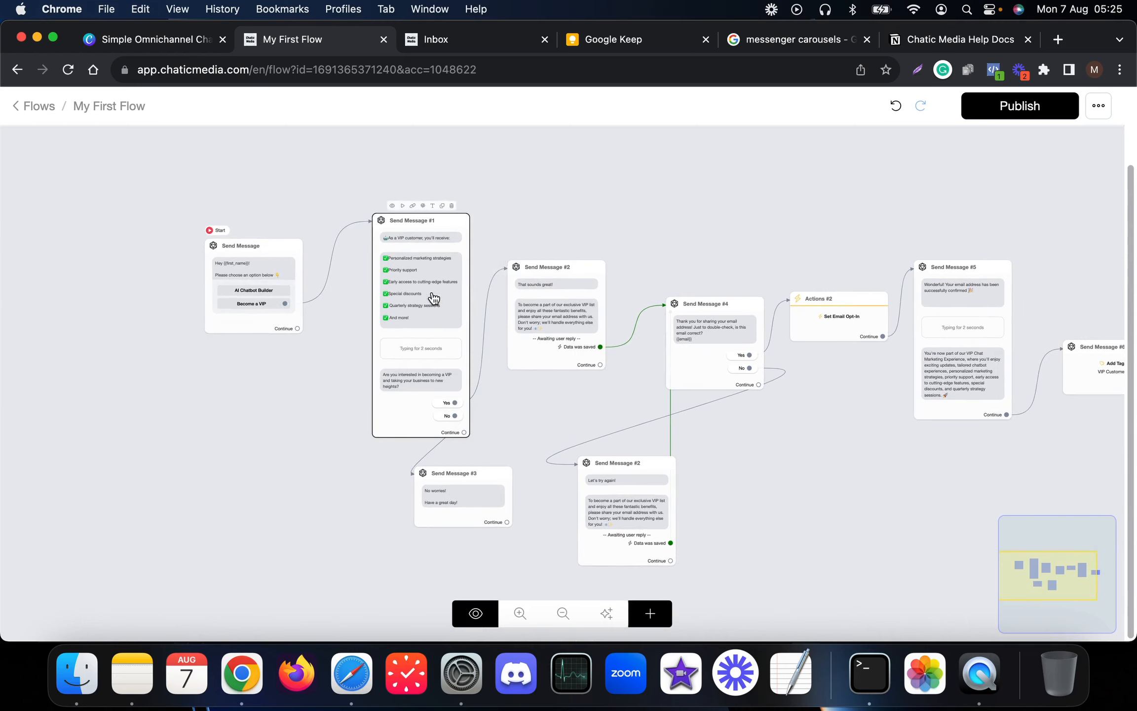
mouse_move(264, 271)
scroll(246, 259, "up", 2)
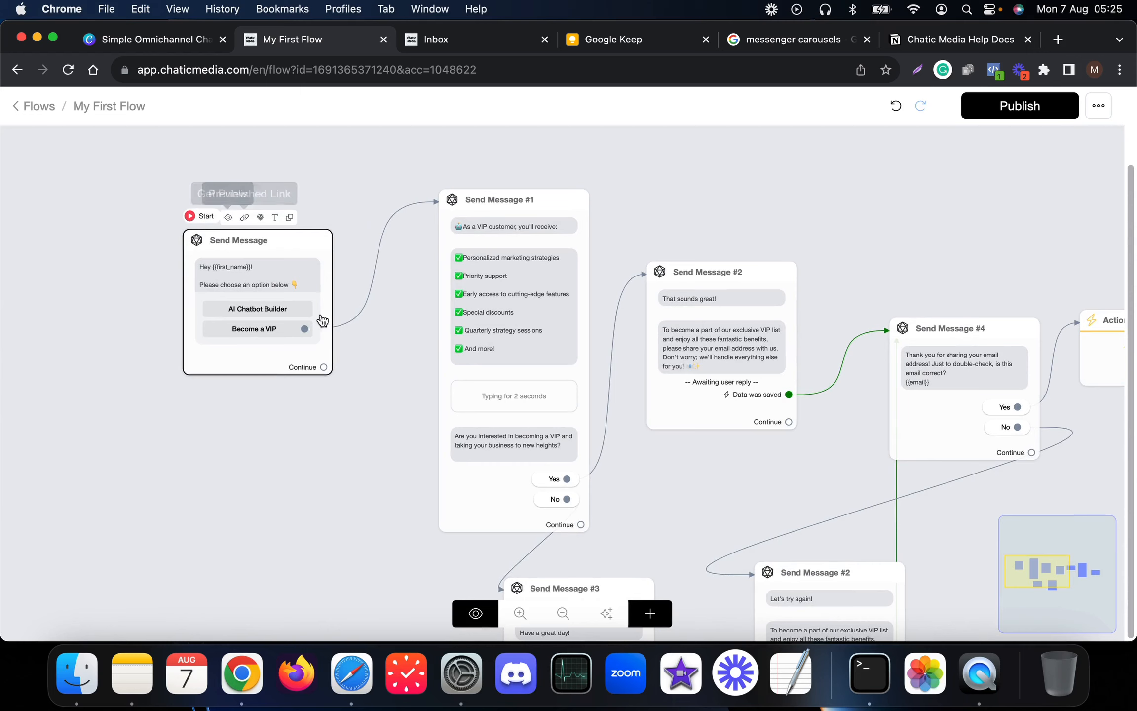
- Choose Messenger as the preview channel for My First Flow
left_click(476, 617)
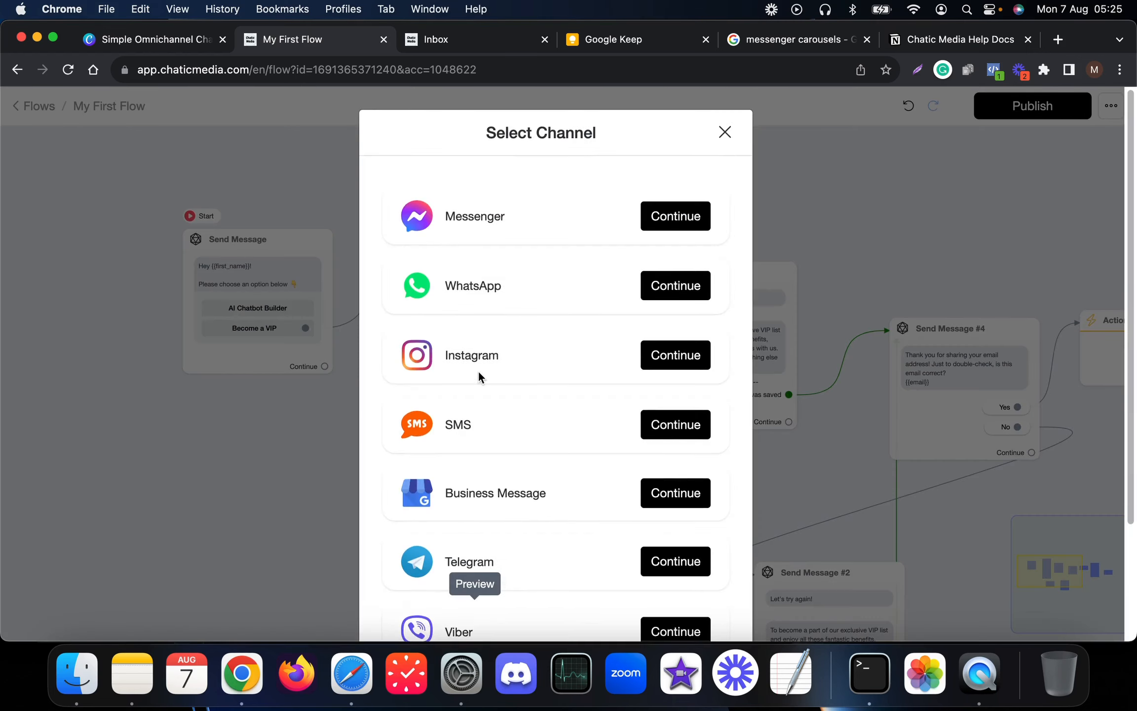
scroll(477, 371, "down", 3)
scroll(494, 346, "up", 3)
scroll(474, 370, "down", 3)
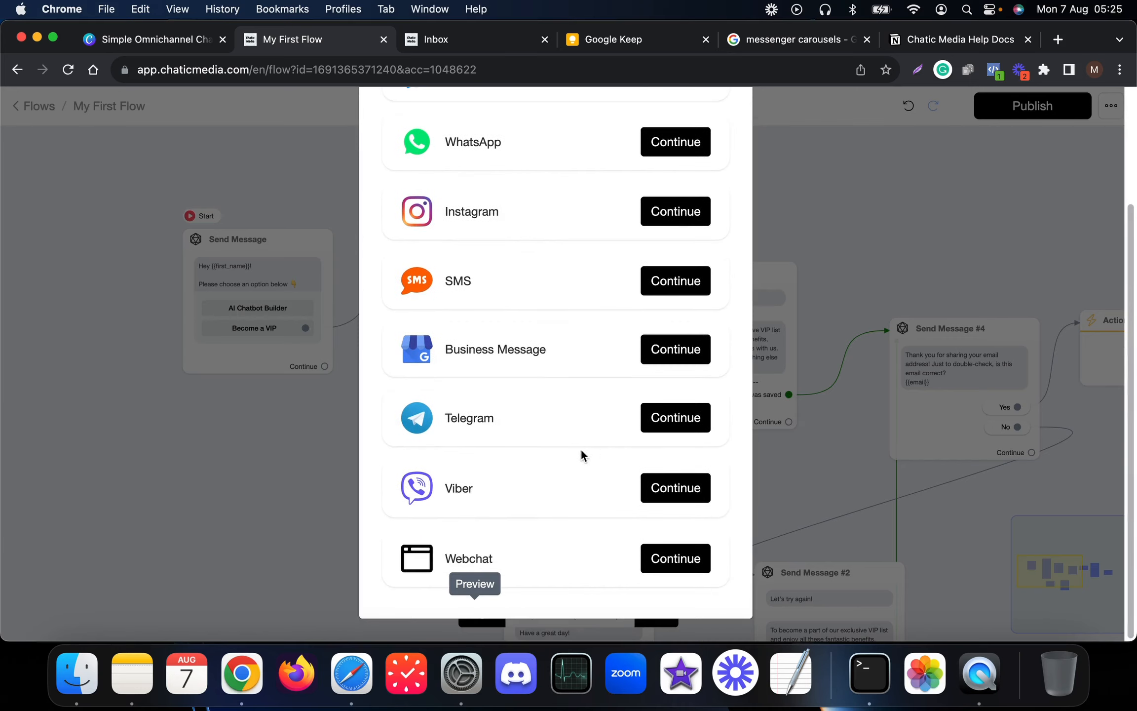
scroll(381, 355, "up", 3)
scroll(442, 530, "down", 3)
scroll(495, 537, "up", 3)
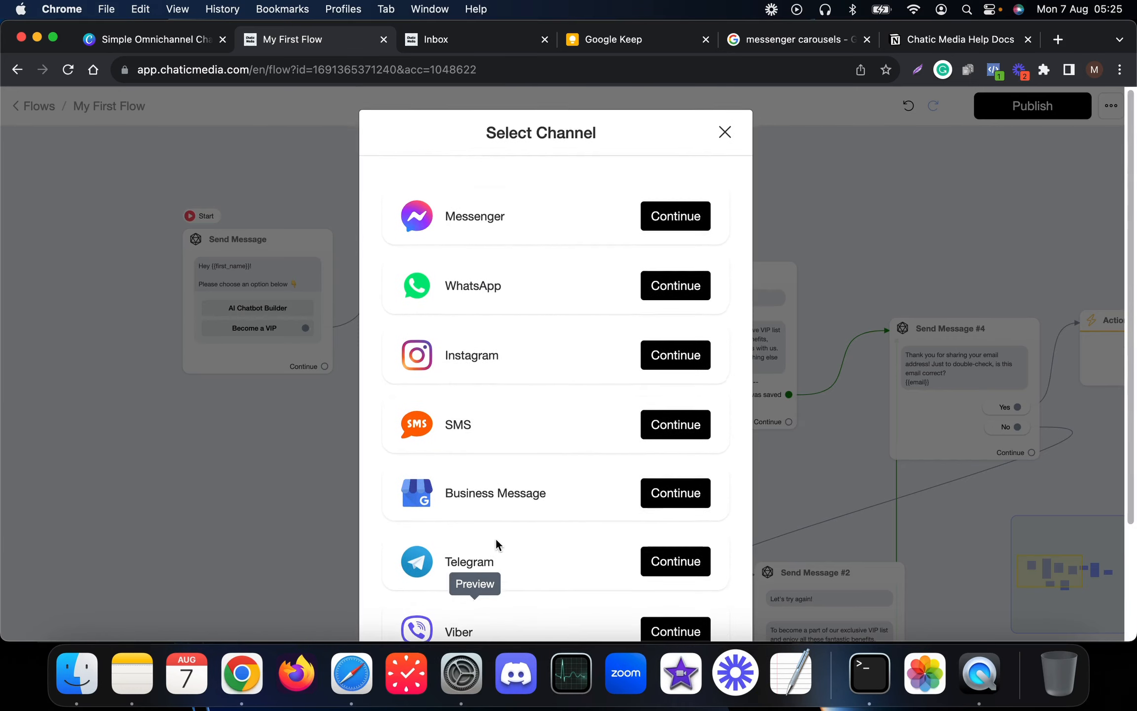
left_click(684, 220)
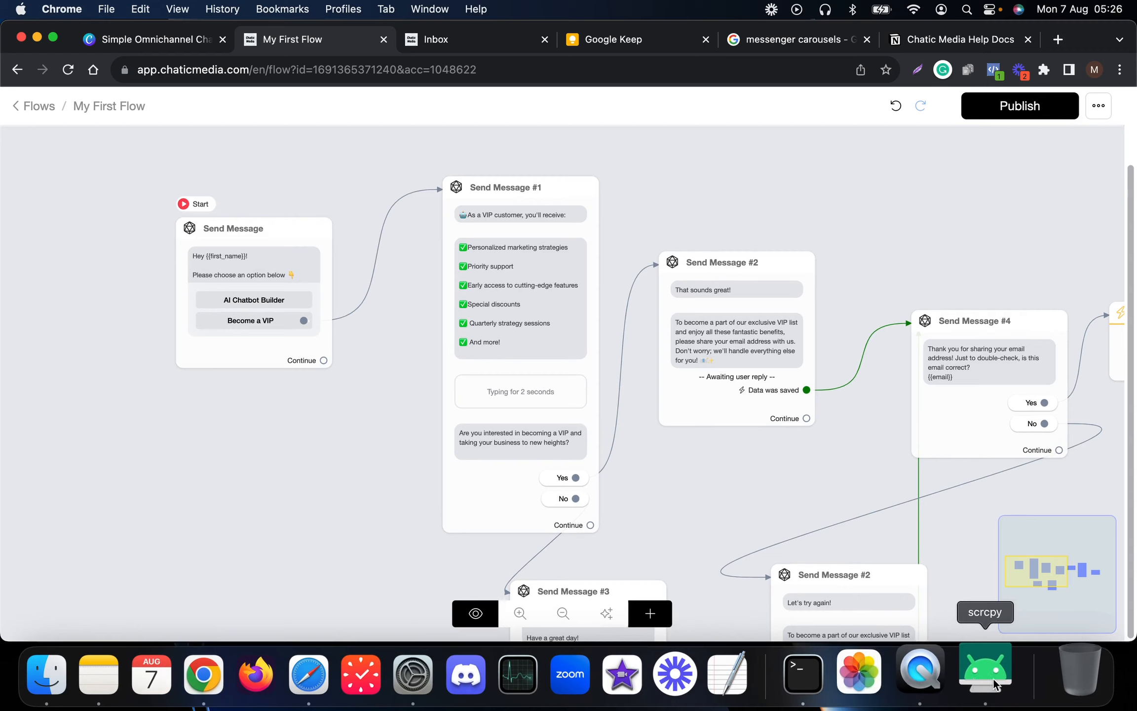
- In the mirrored phone's Messenger chat, choose Become a VIP
left_click(993, 685)
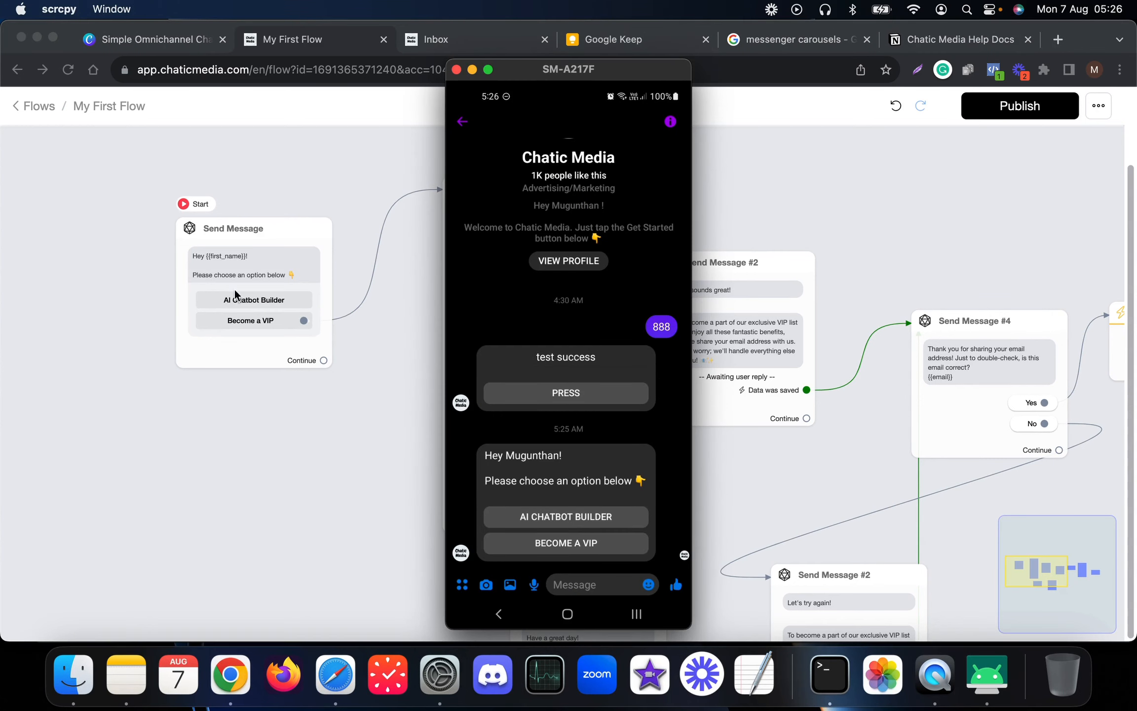
left_click_drag(558, 72, 493, 61)
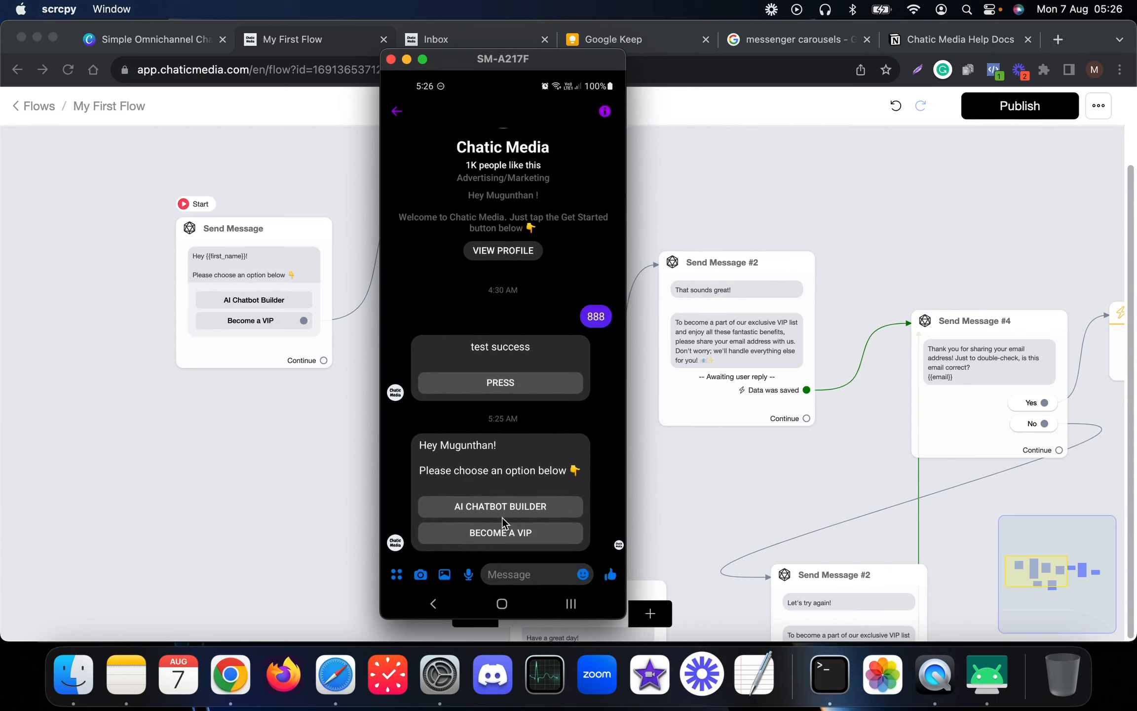
left_click(526, 513)
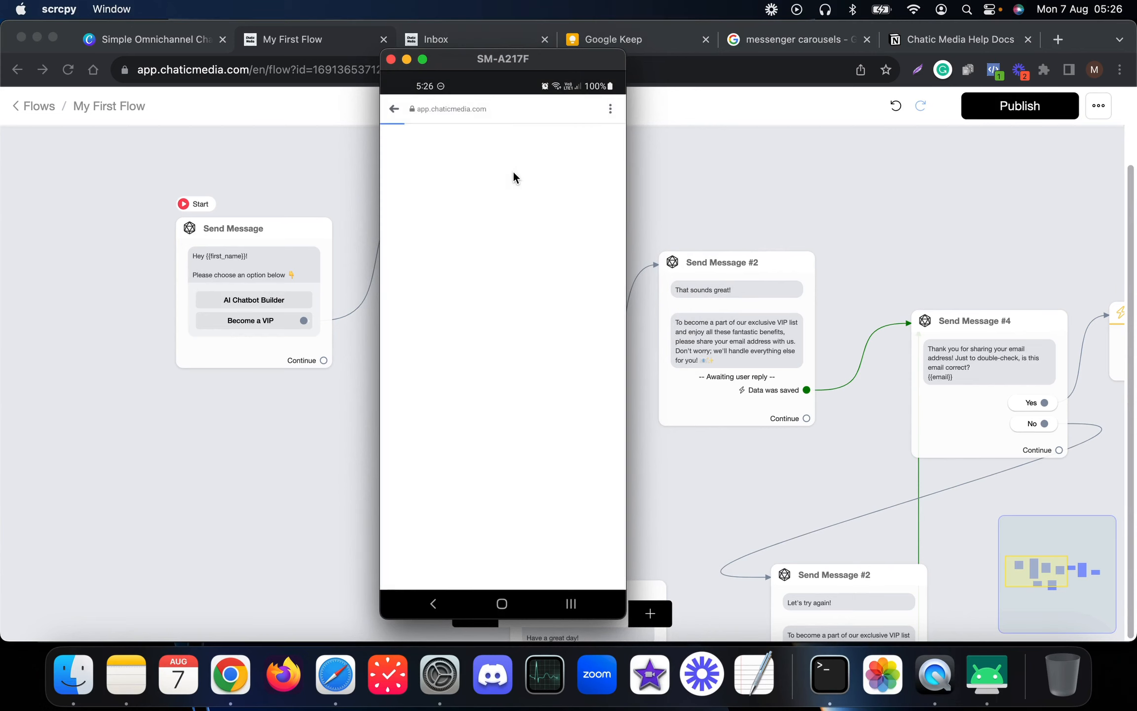
left_click_drag(497, 60, 517, 74)
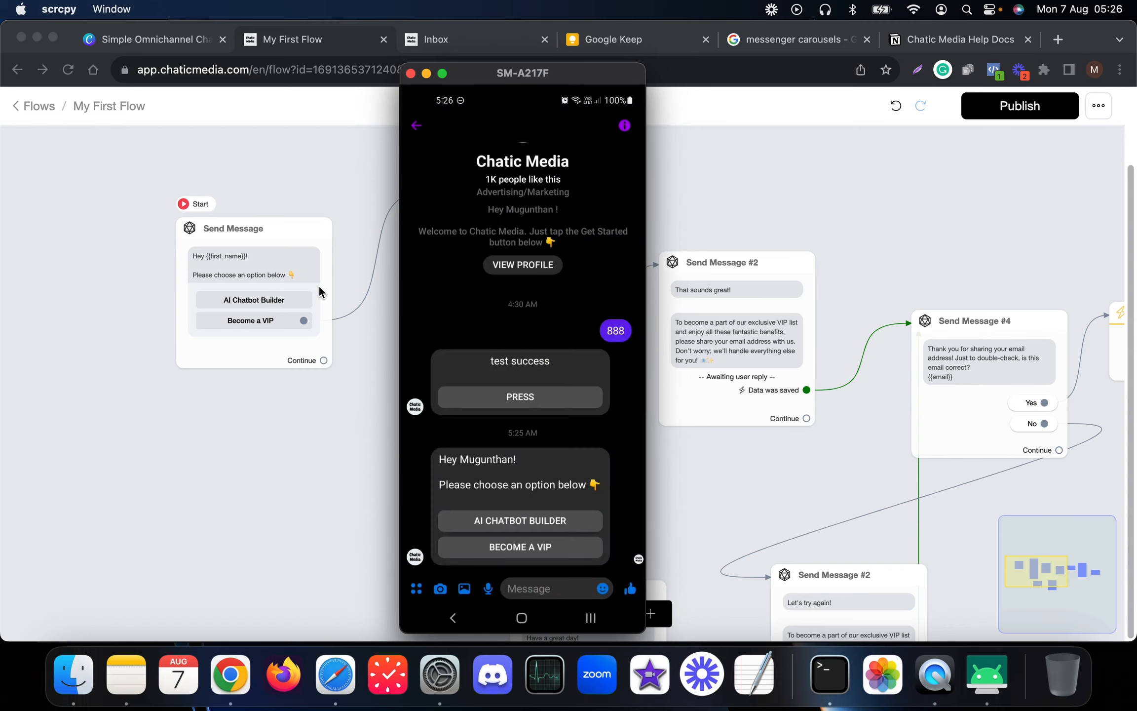
left_click_drag(513, 76, 229, 63)
left_click(269, 534)
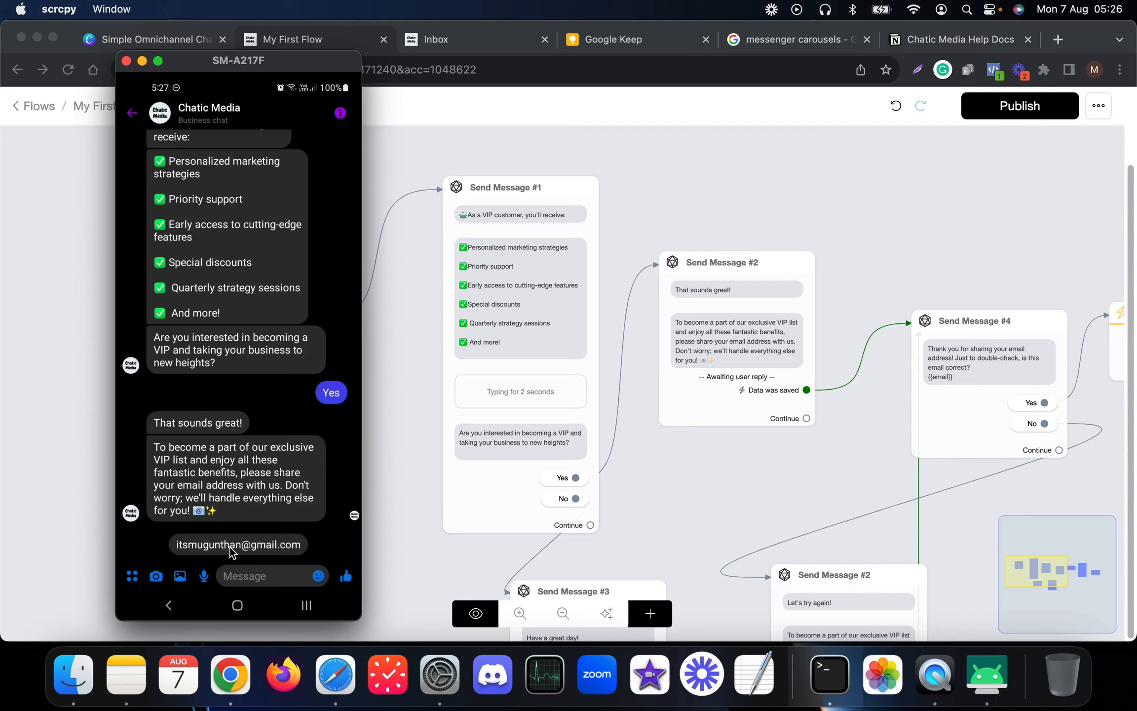
- Send a test email address to the bot in the Messenger chat
left_click(240, 580)
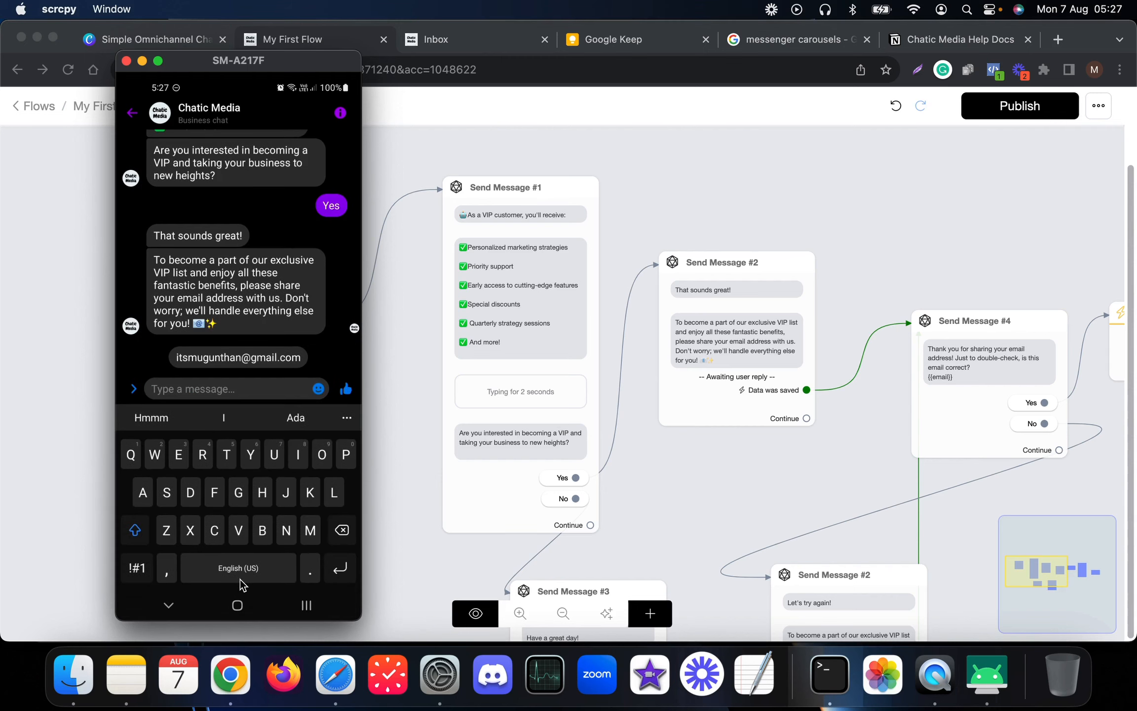
type("test")
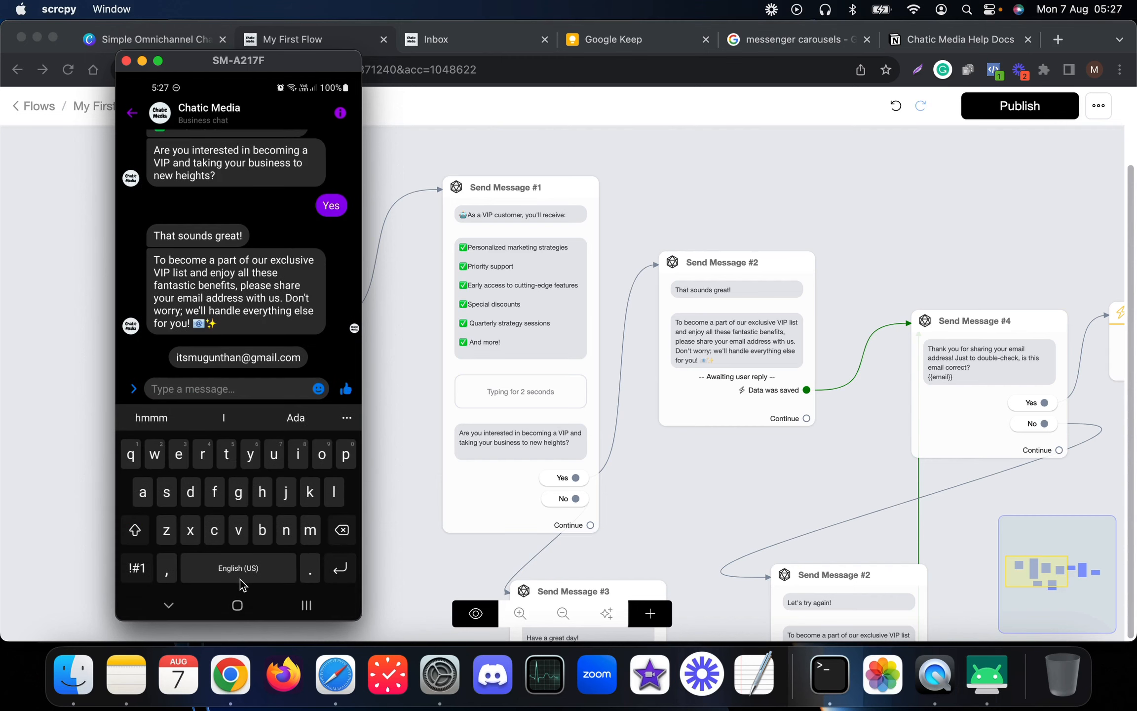
type("@")
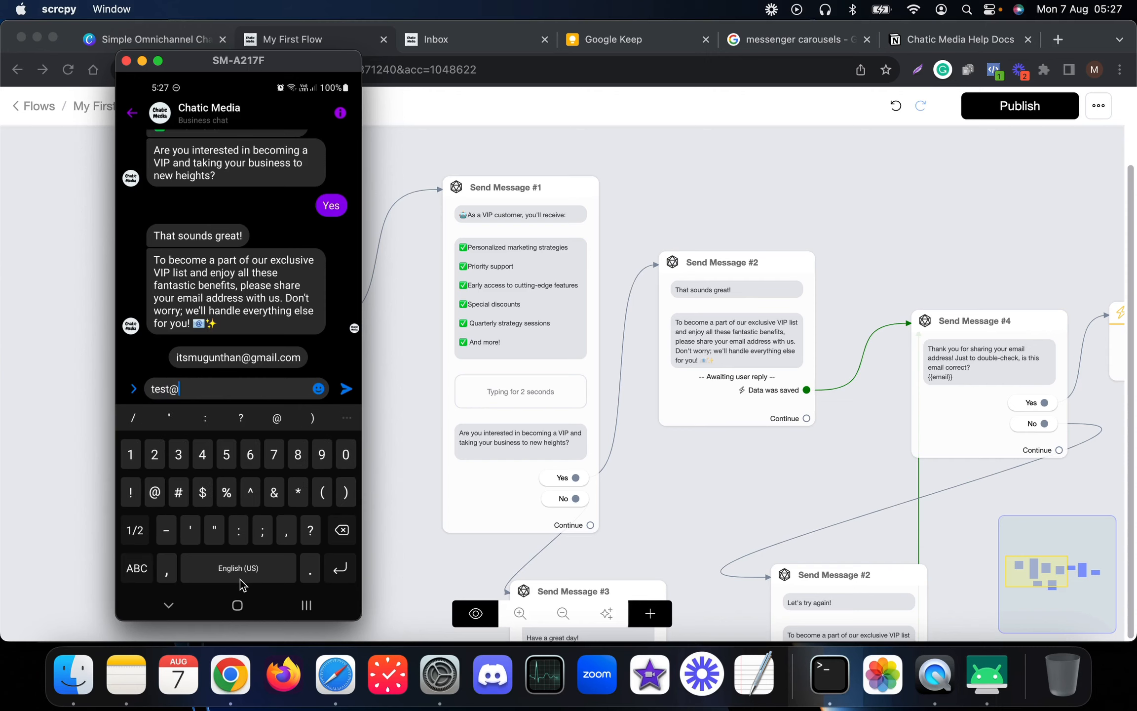
type("gmail.com")
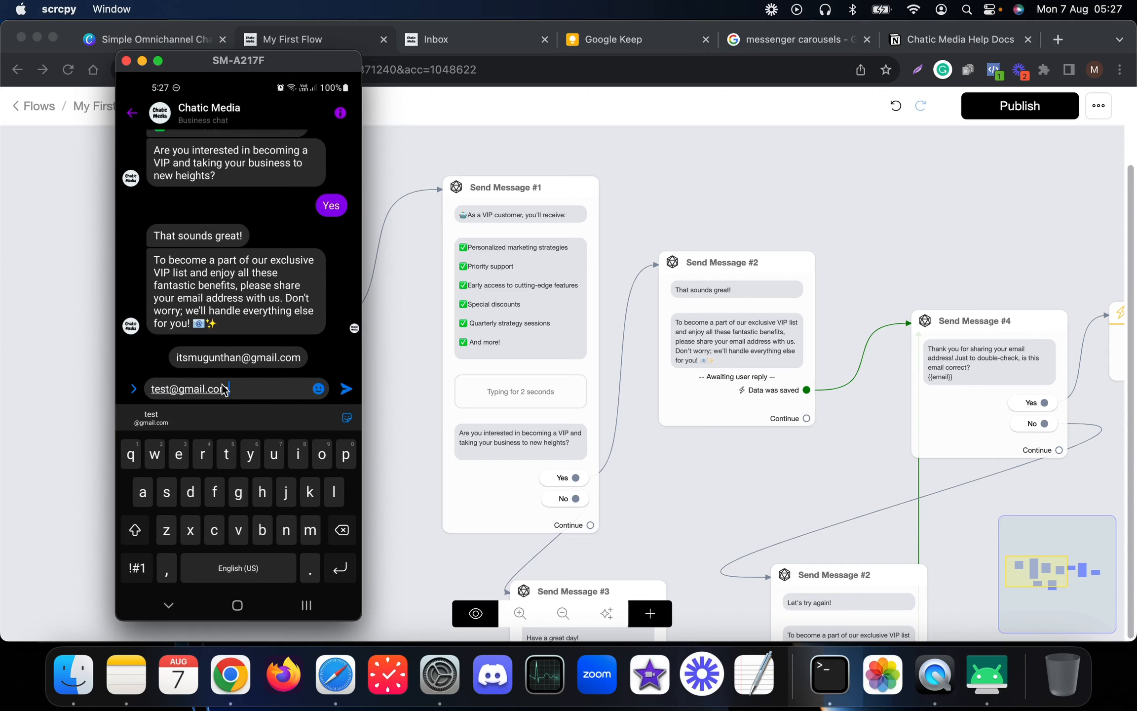
key("Return")
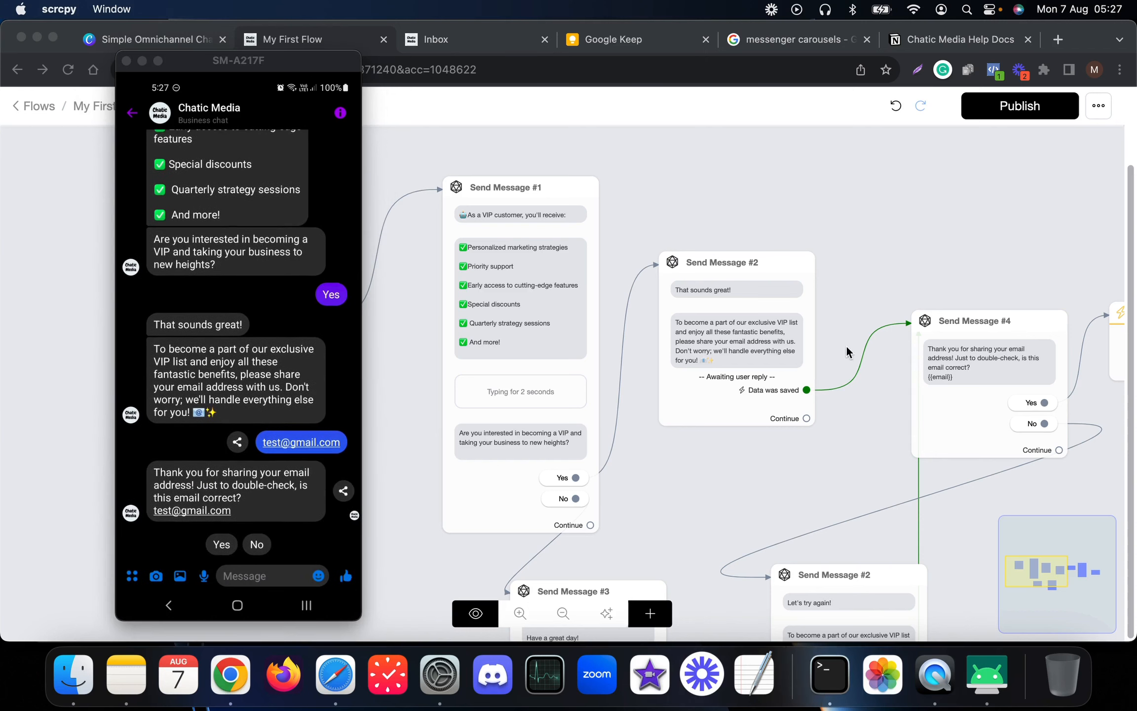
- Answer No to the bot's email confirmation to trigger the retry branch
left_click(860, 252)
left_click_drag(875, 254, 625, 247)
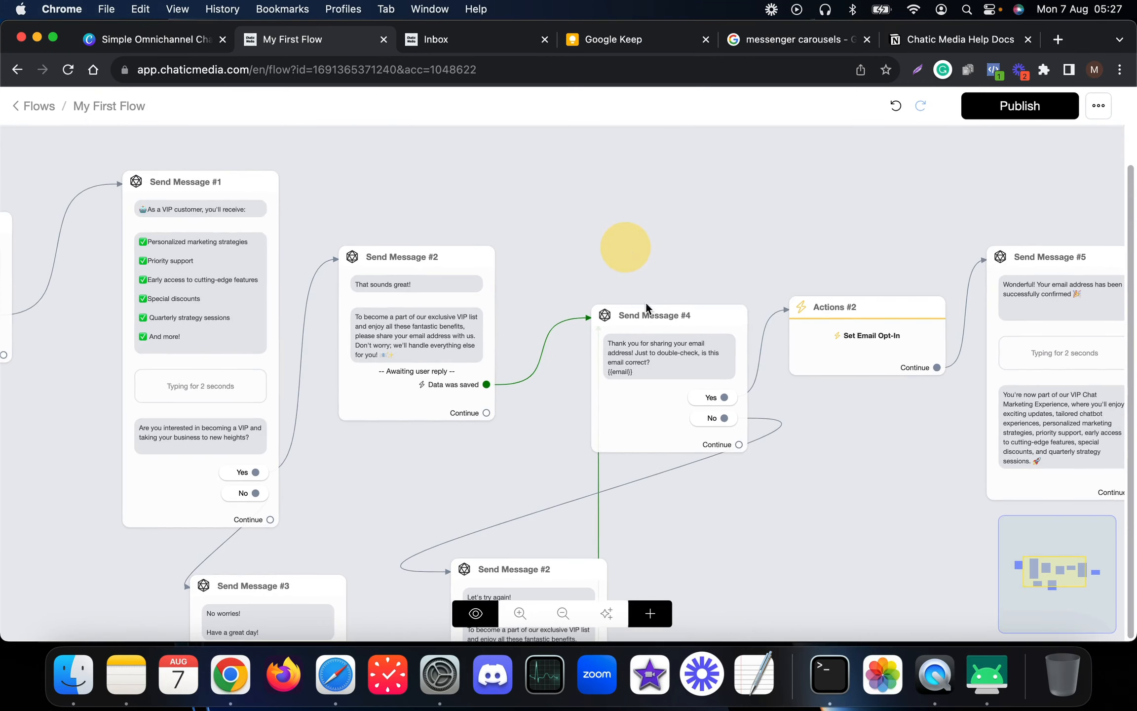
left_click(986, 674)
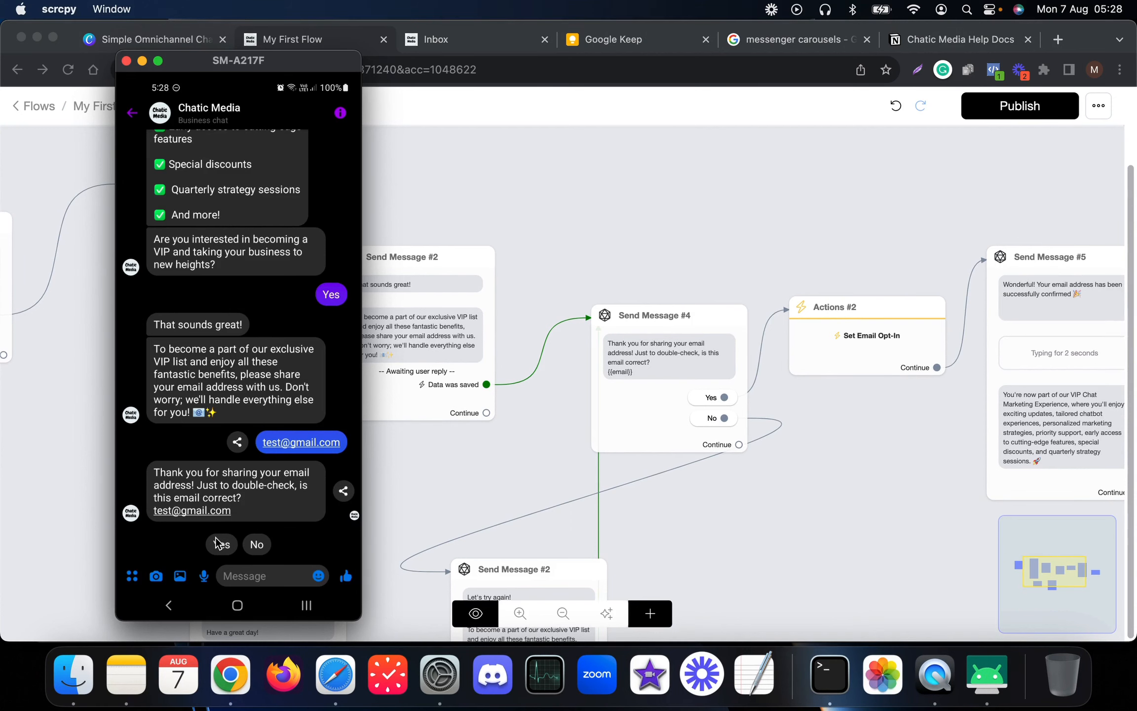
left_click(257, 544)
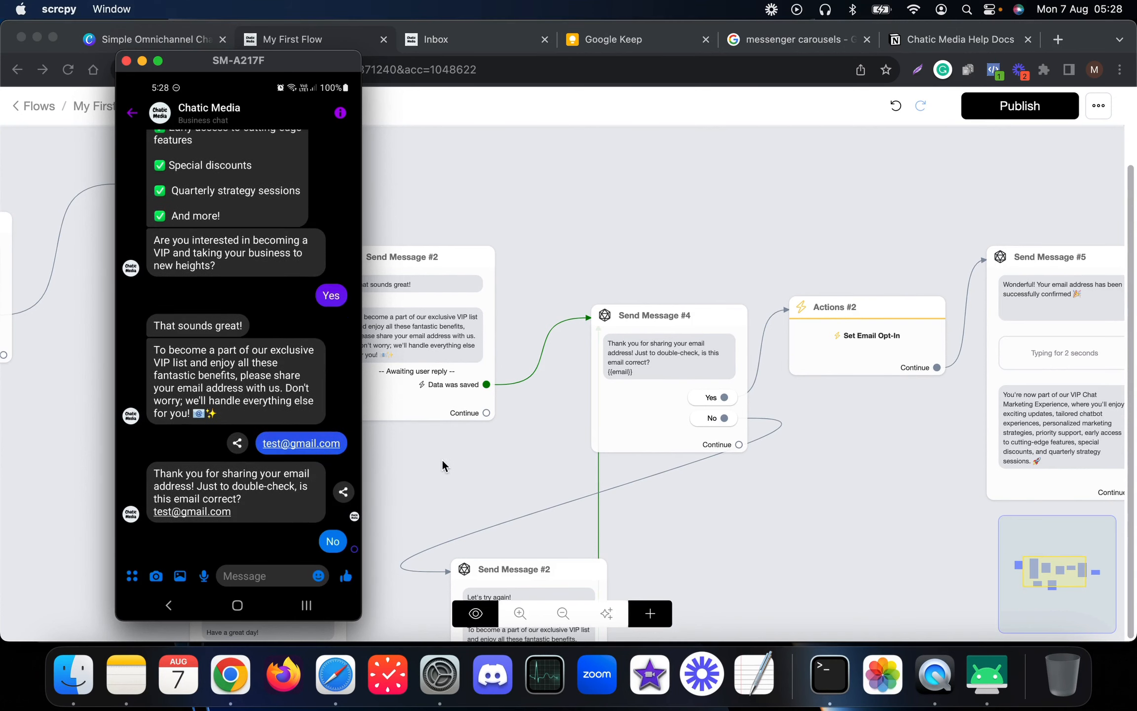
left_click(481, 487)
- Send a corrected test email, confirm it with Yes, and bring Send Message #6 into view
left_click_drag(482, 488, 482, 380)
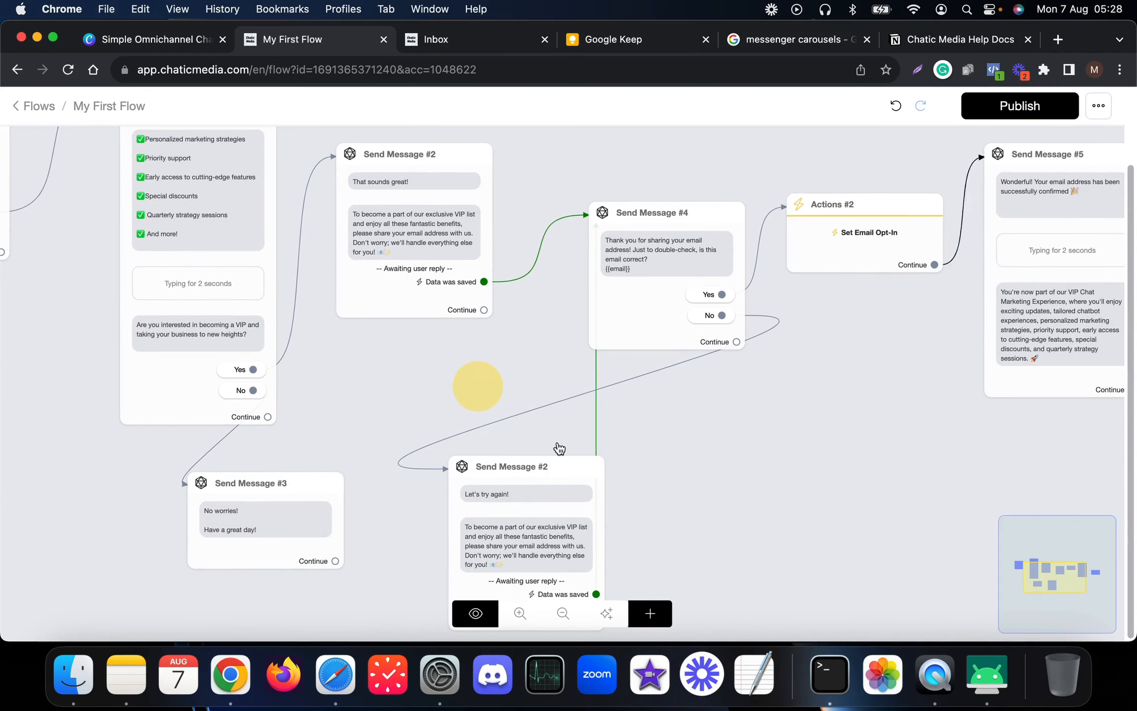
left_click(997, 674)
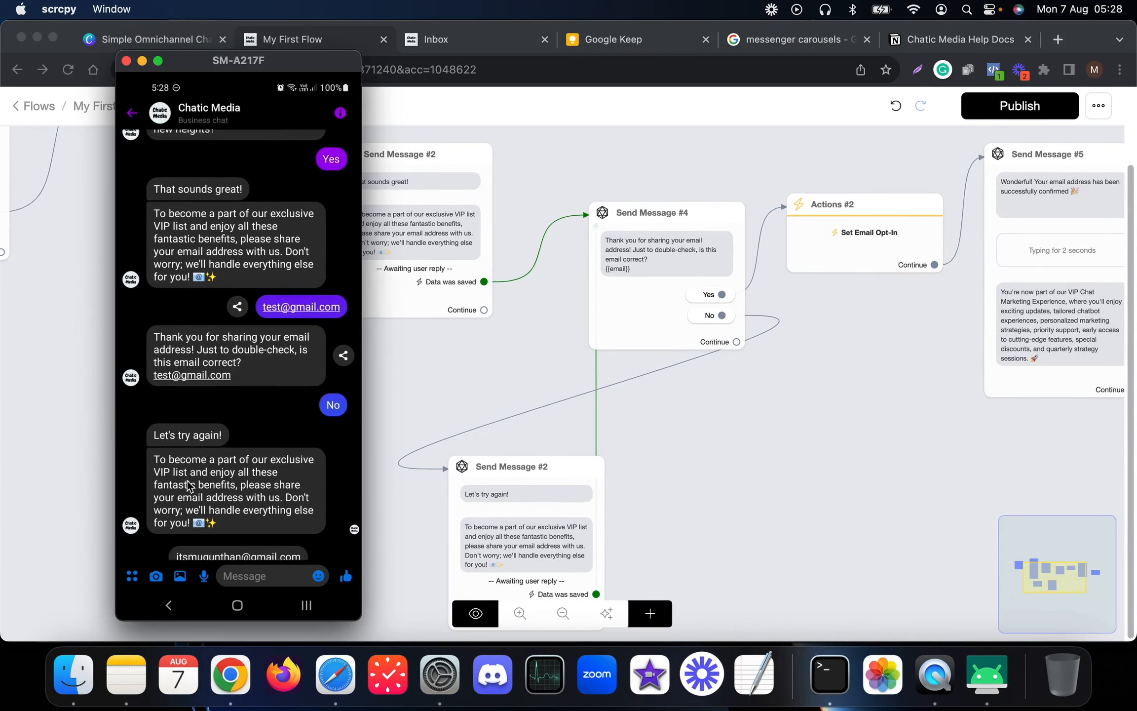
left_click(256, 576)
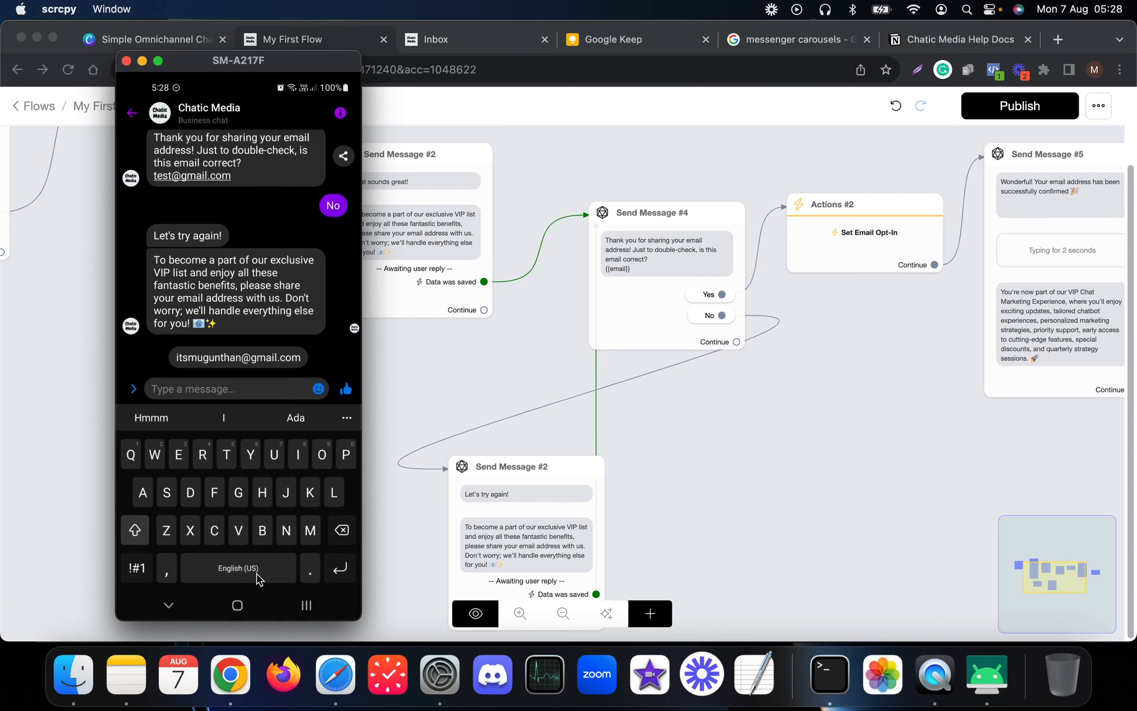
type("twst")
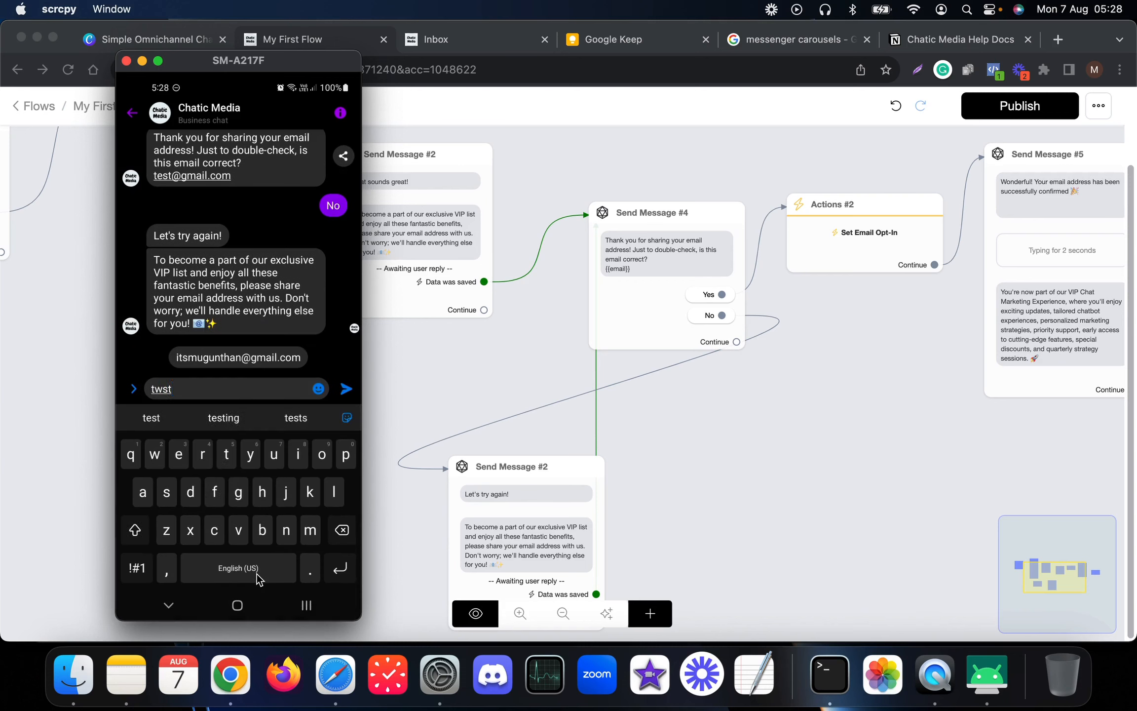
type("@gm")
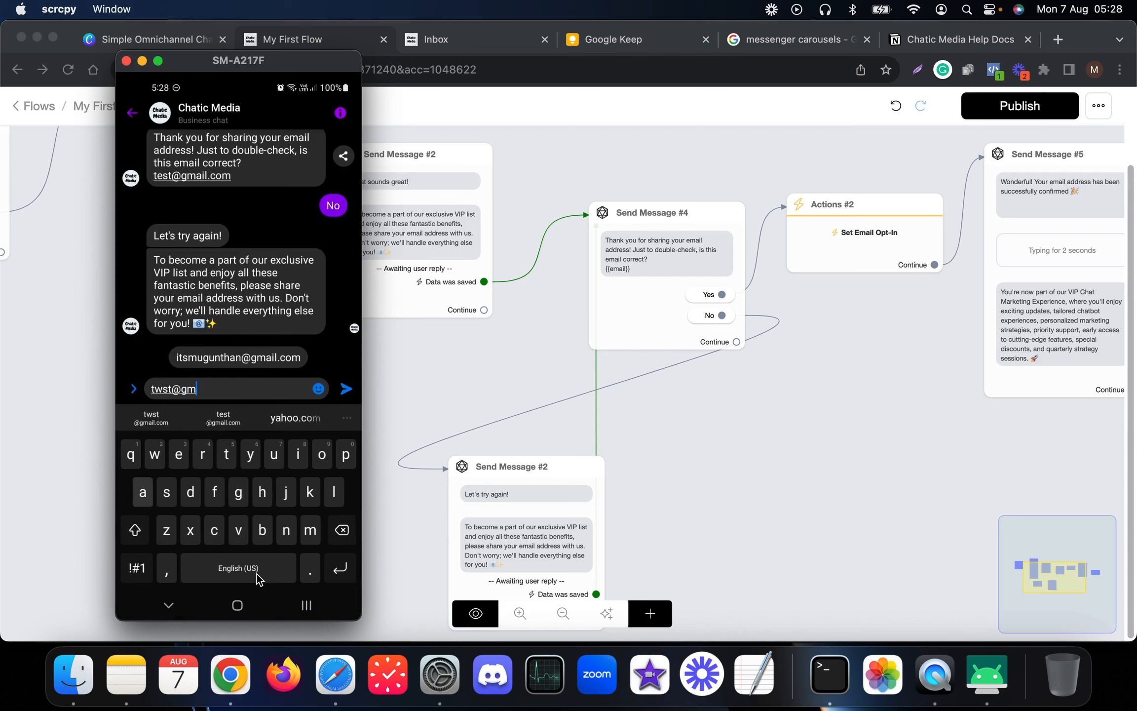
type("ail.com")
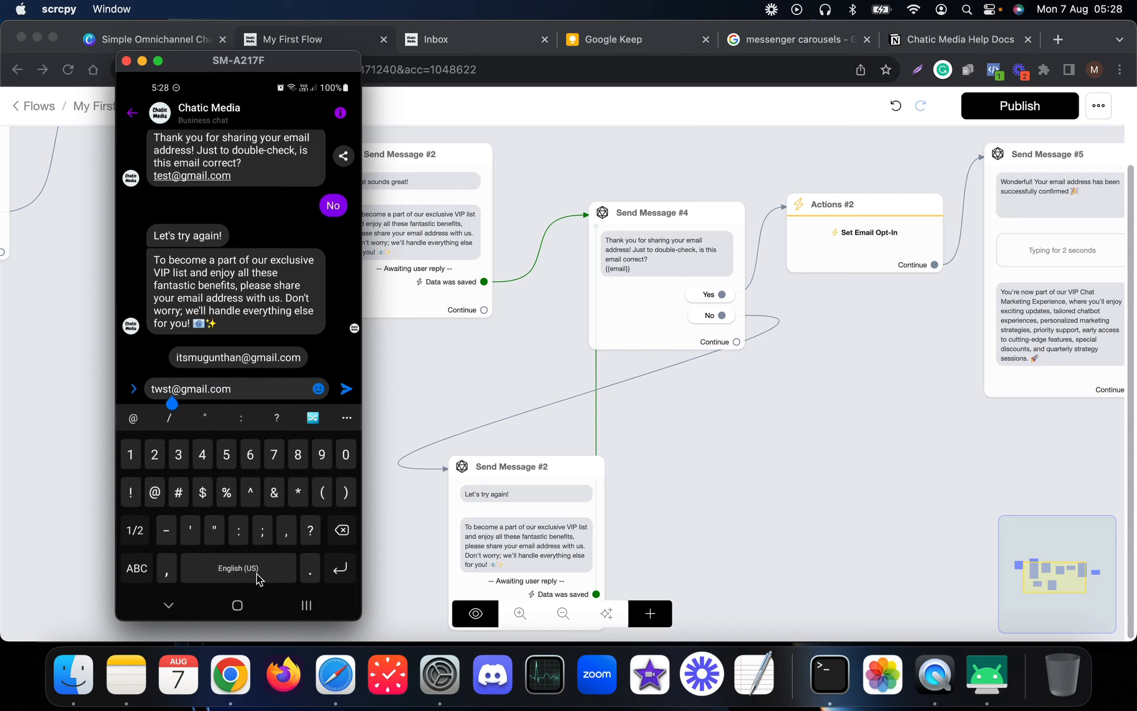
type("11")
key("Return")
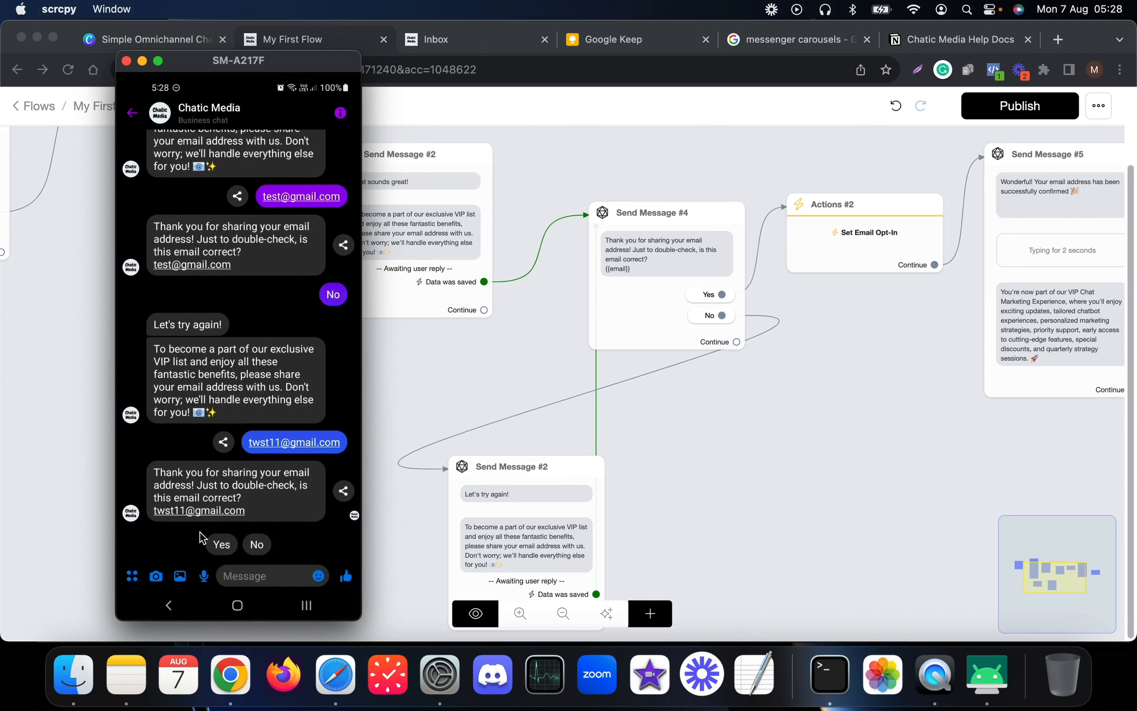
left_click(200, 532)
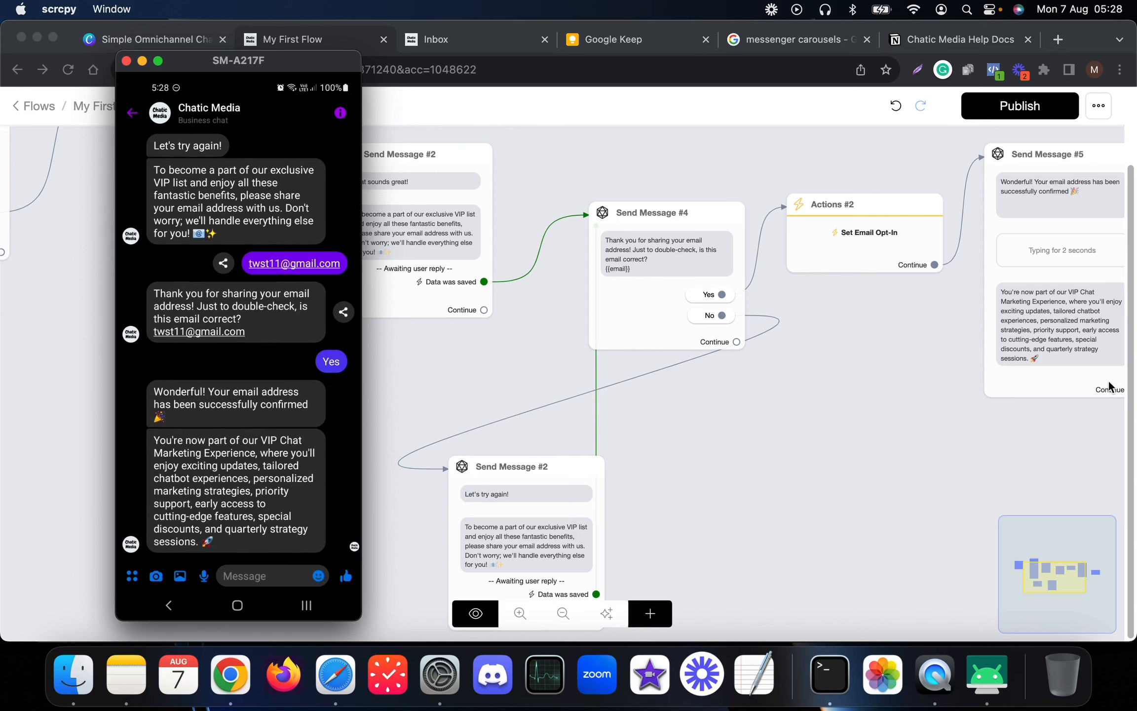
left_click_drag(945, 380, 622, 406)
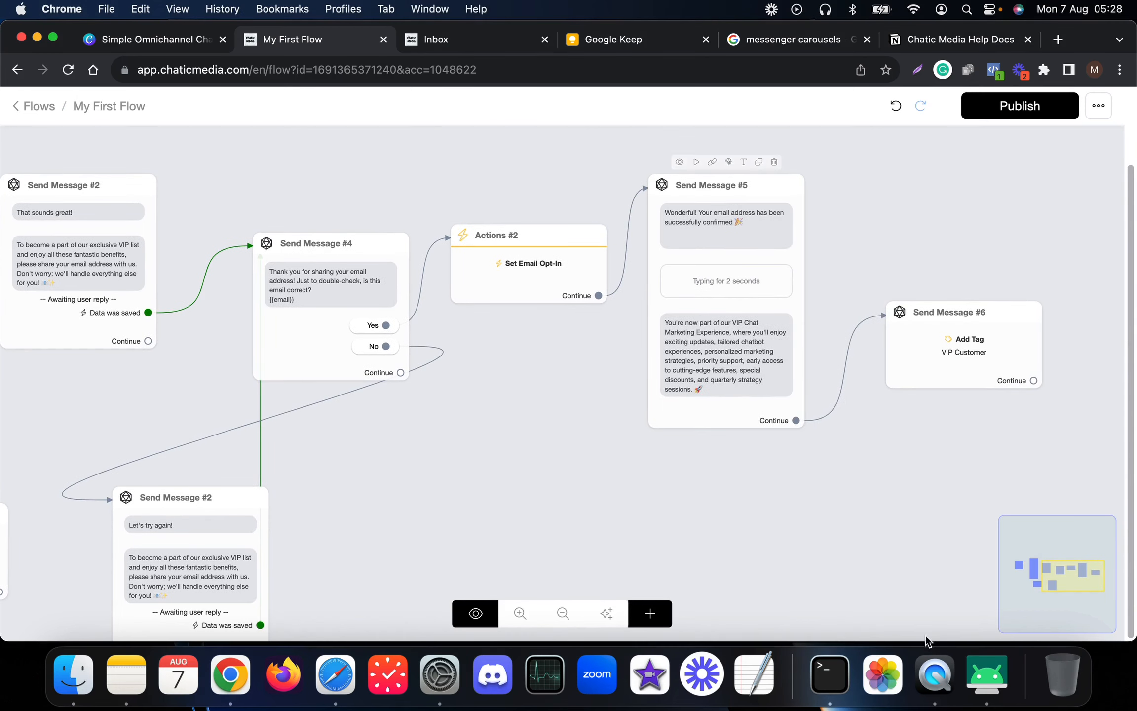
- Reload the Inbox and verify the contact's saved email and VIP Customer tag
left_click(986, 674)
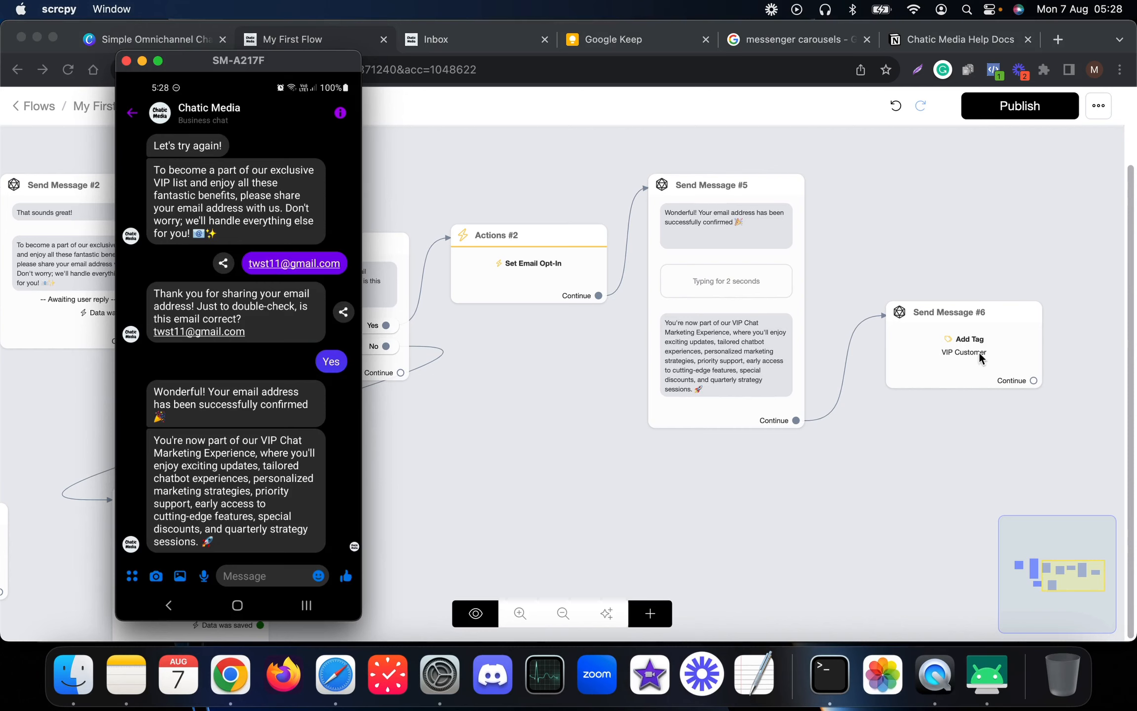
left_click(859, 497)
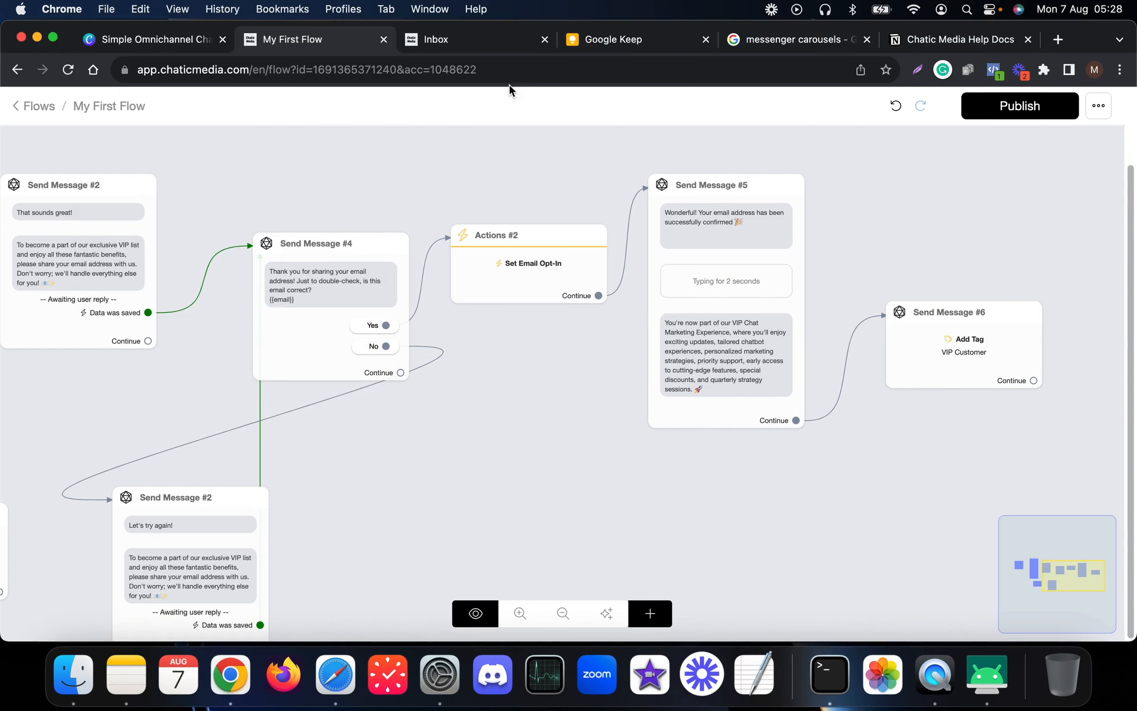
left_click(455, 42)
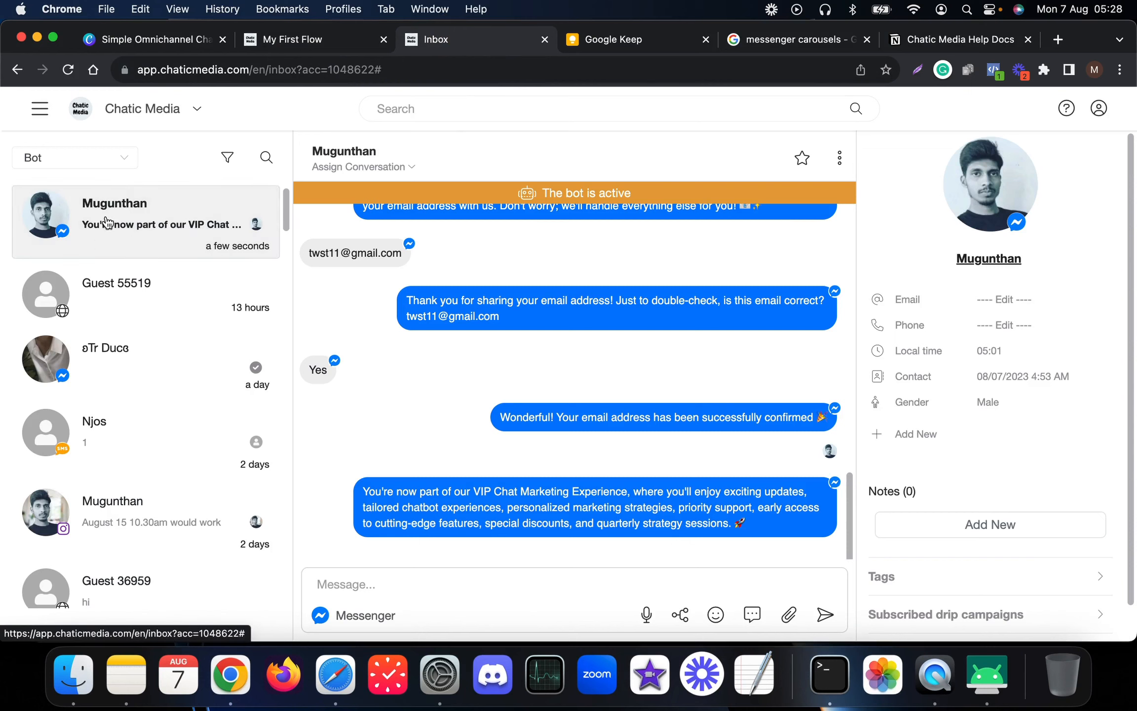
left_click(68, 70)
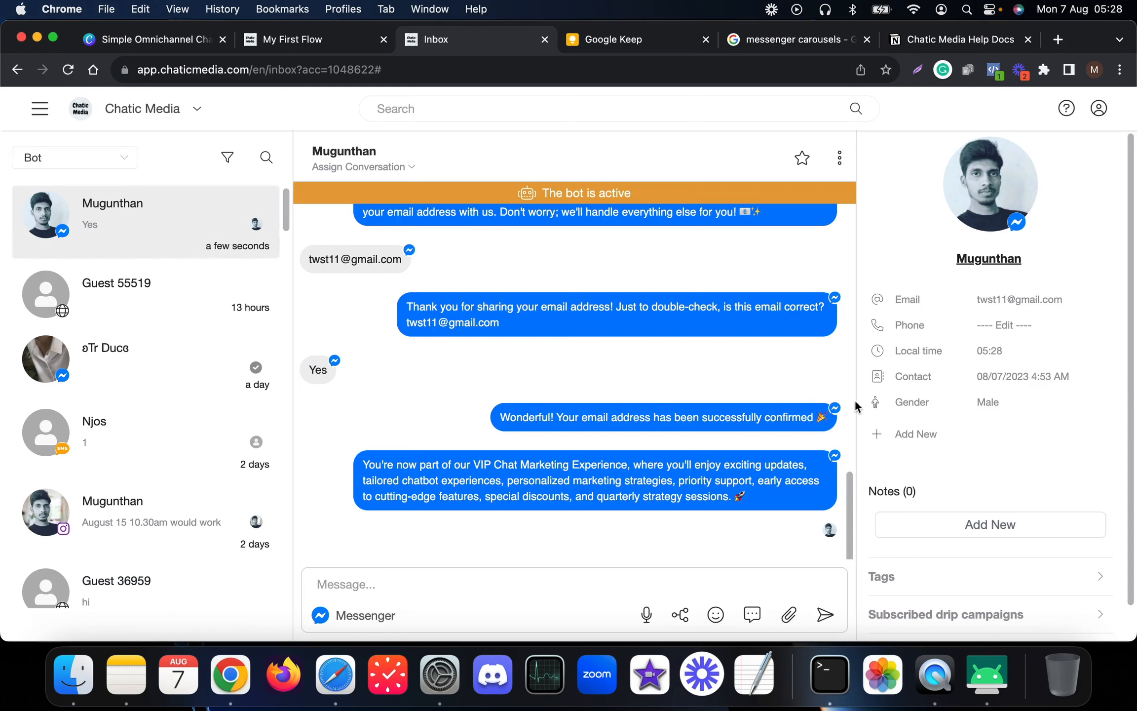
scroll(465, 338, "up", 7)
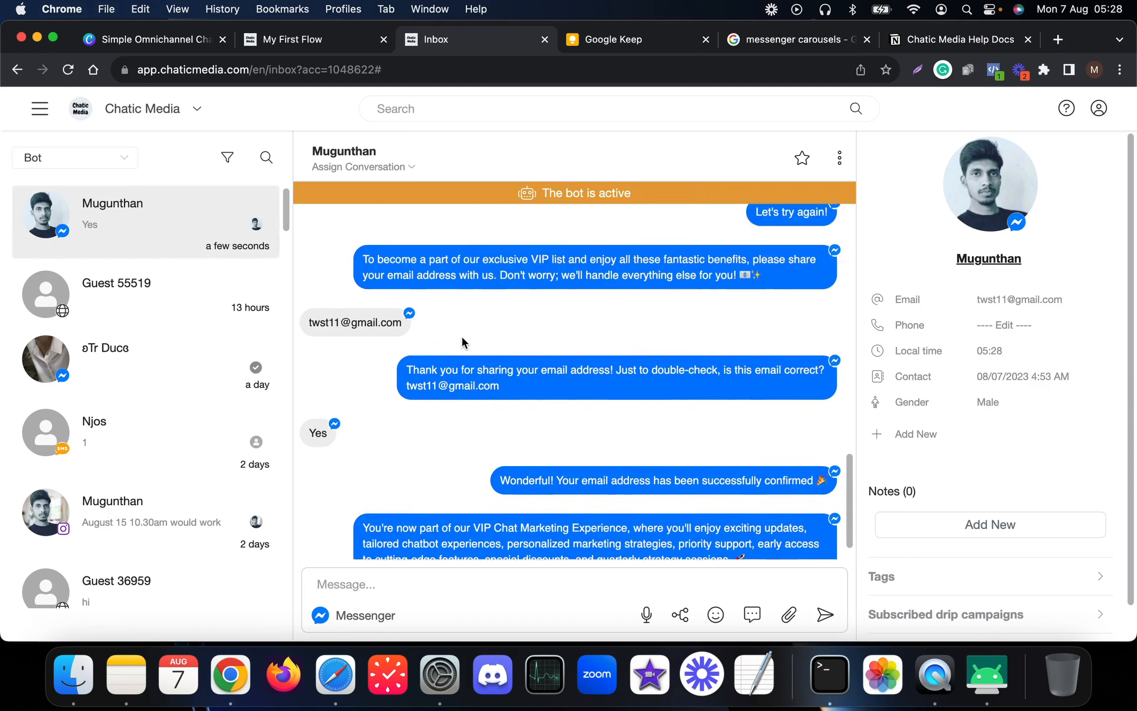
scroll(498, 429, "up", 2)
scroll(507, 424, "down", 8)
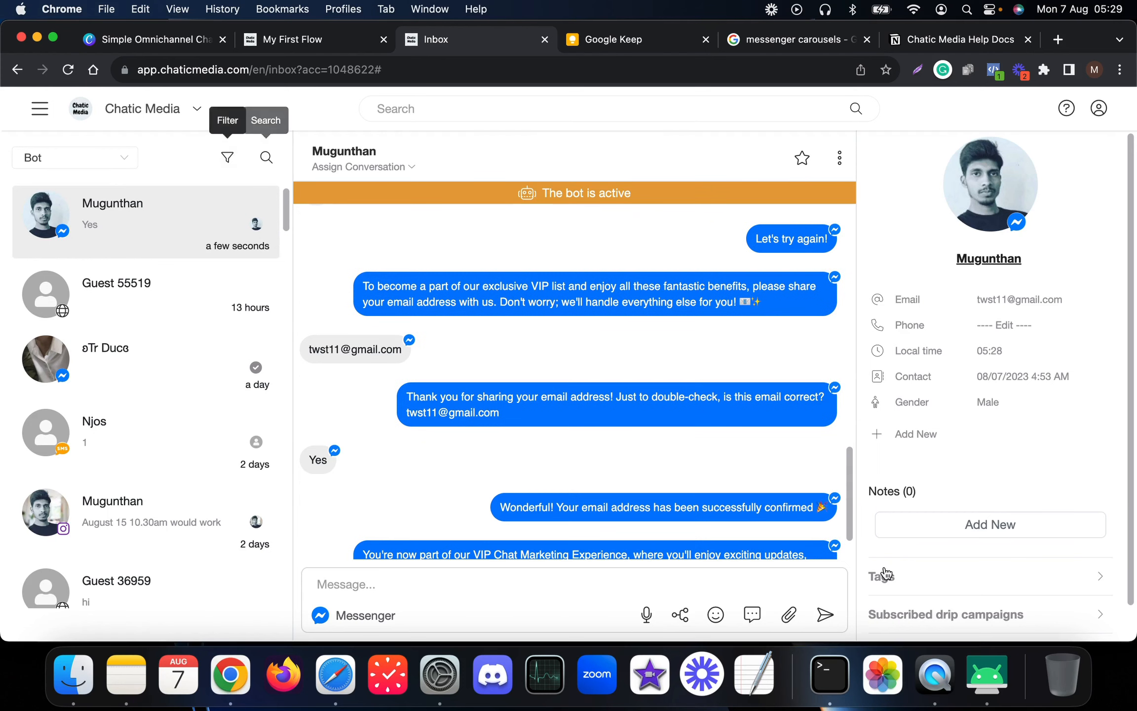
left_click(914, 576)
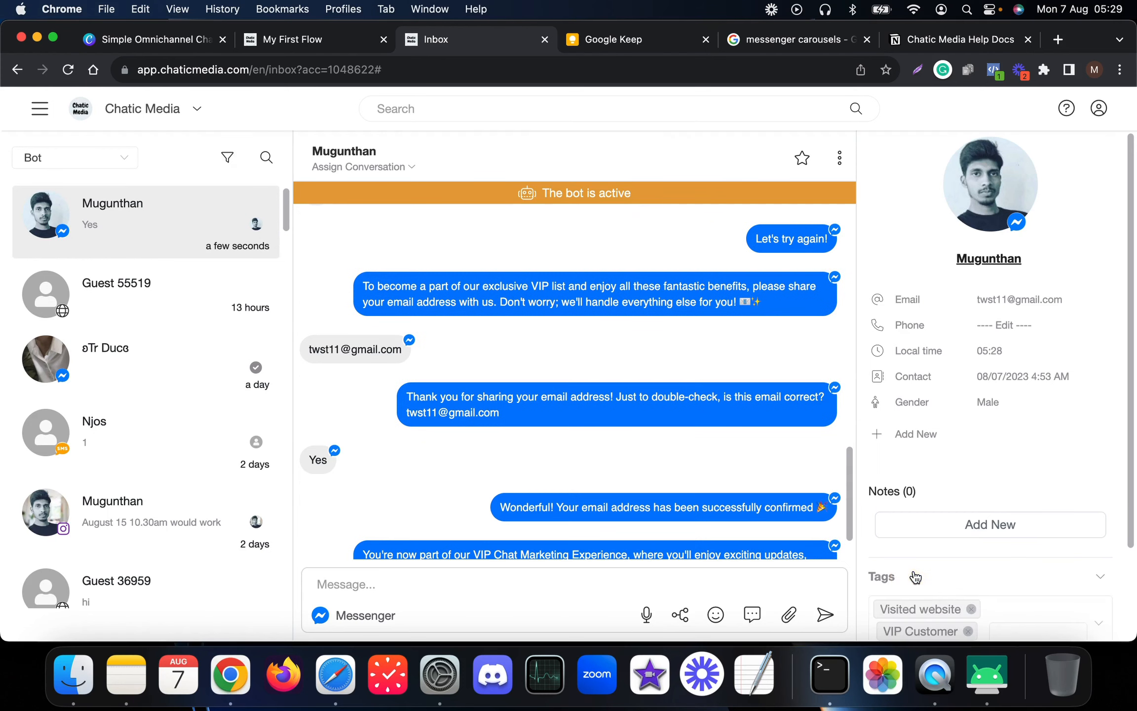
scroll(913, 543, "down", 2)
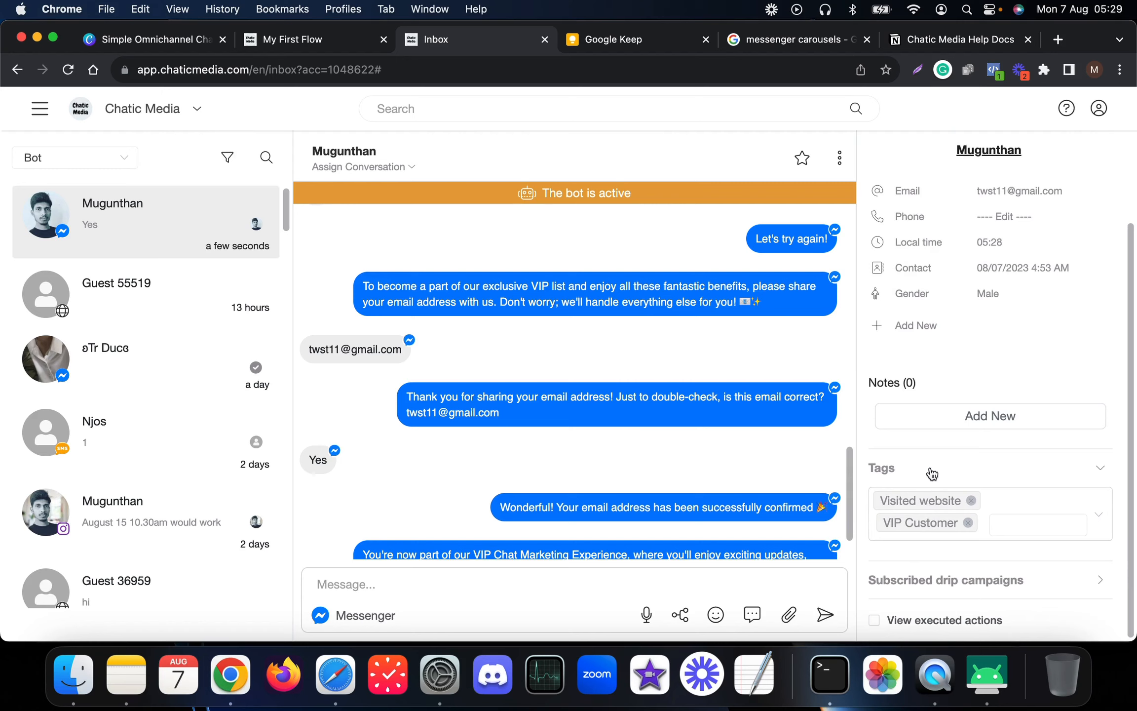
left_click(296, 42)
- Pan and scroll the flow canvas over to Send Message #6
scroll(646, 381, "down", 5)
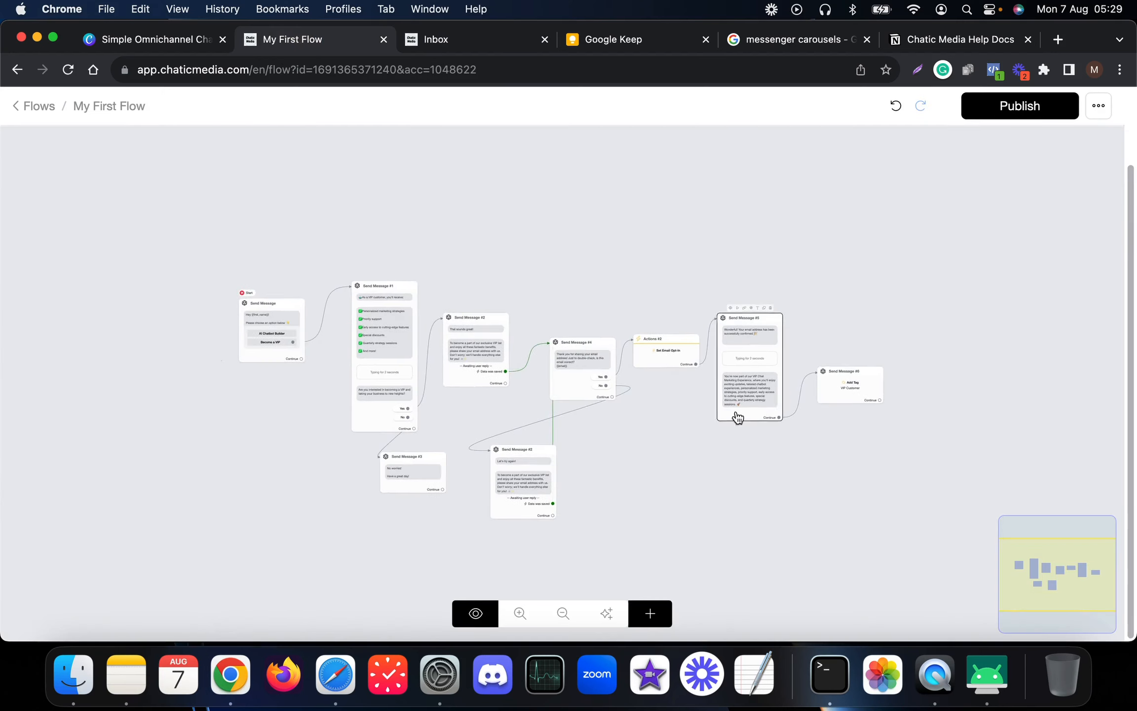
scroll(292, 363, "up", 5)
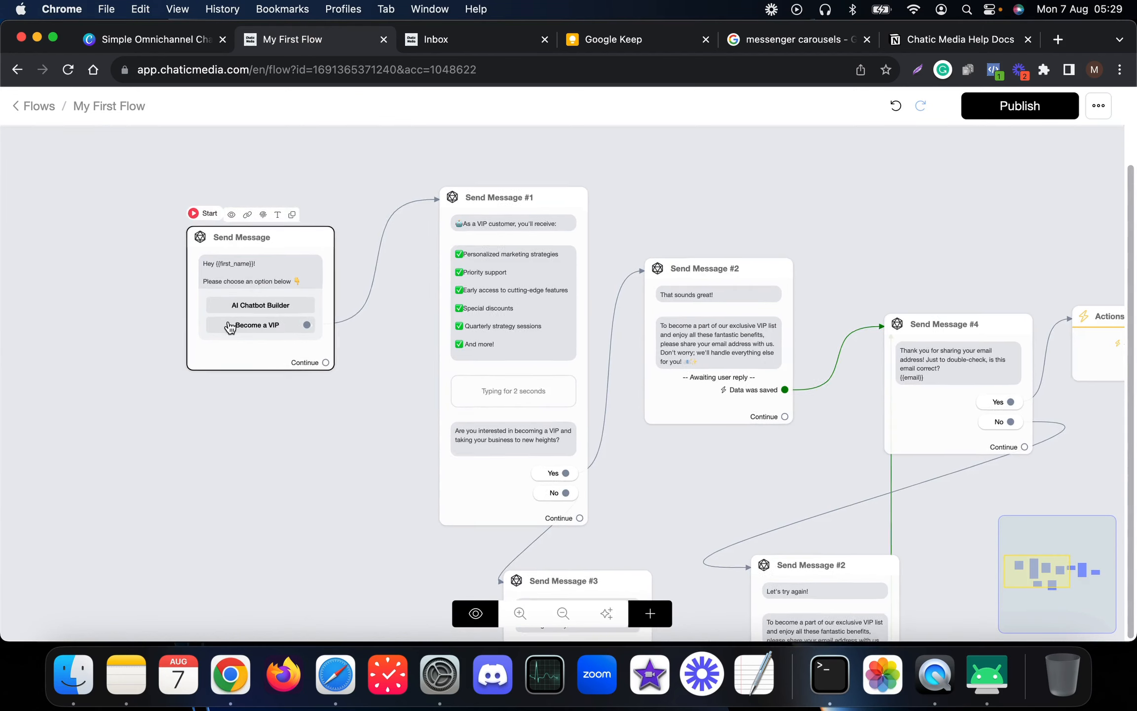
scroll(228, 324, "down", 5)
left_click_drag(846, 208, 704, 237)
scroll(755, 381, "up", 5)
scroll(757, 382, "up", 1)
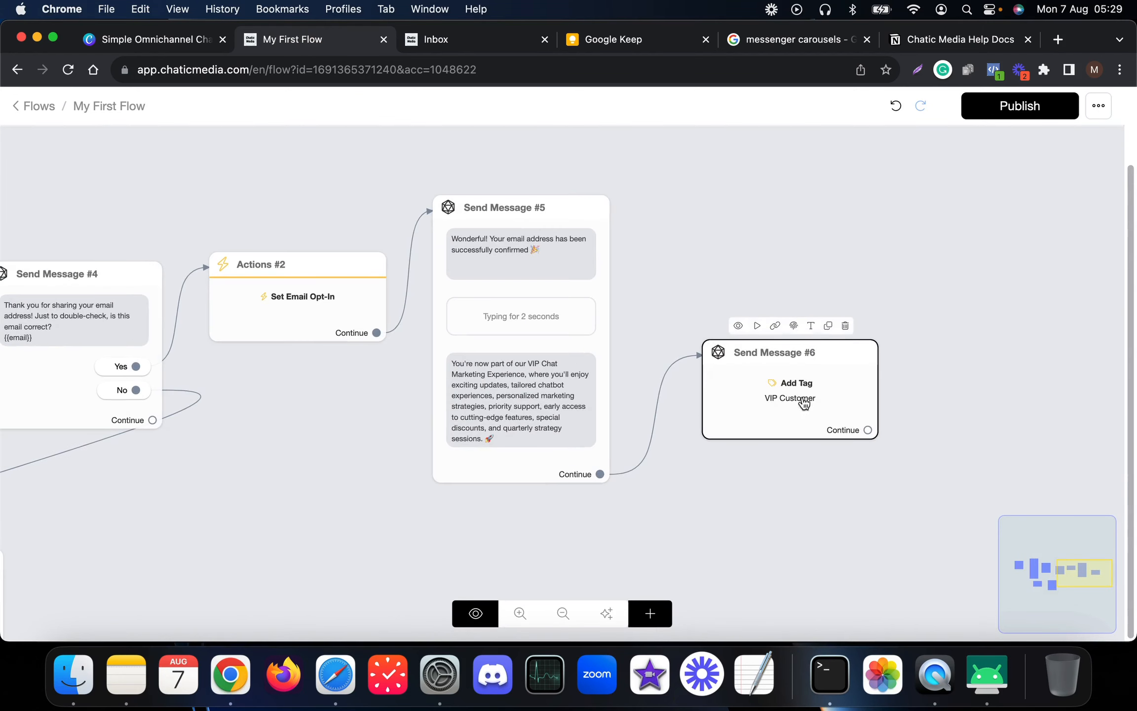
scroll(835, 401, "down", 1)
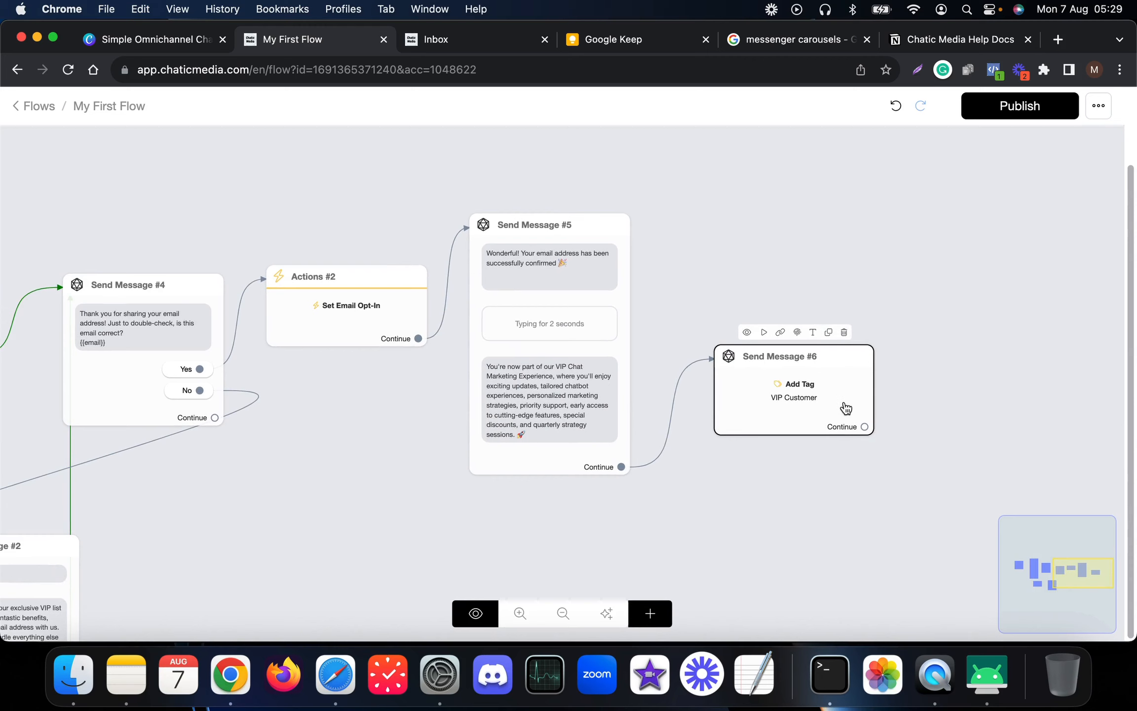
scroll(830, 406, "down", 2)
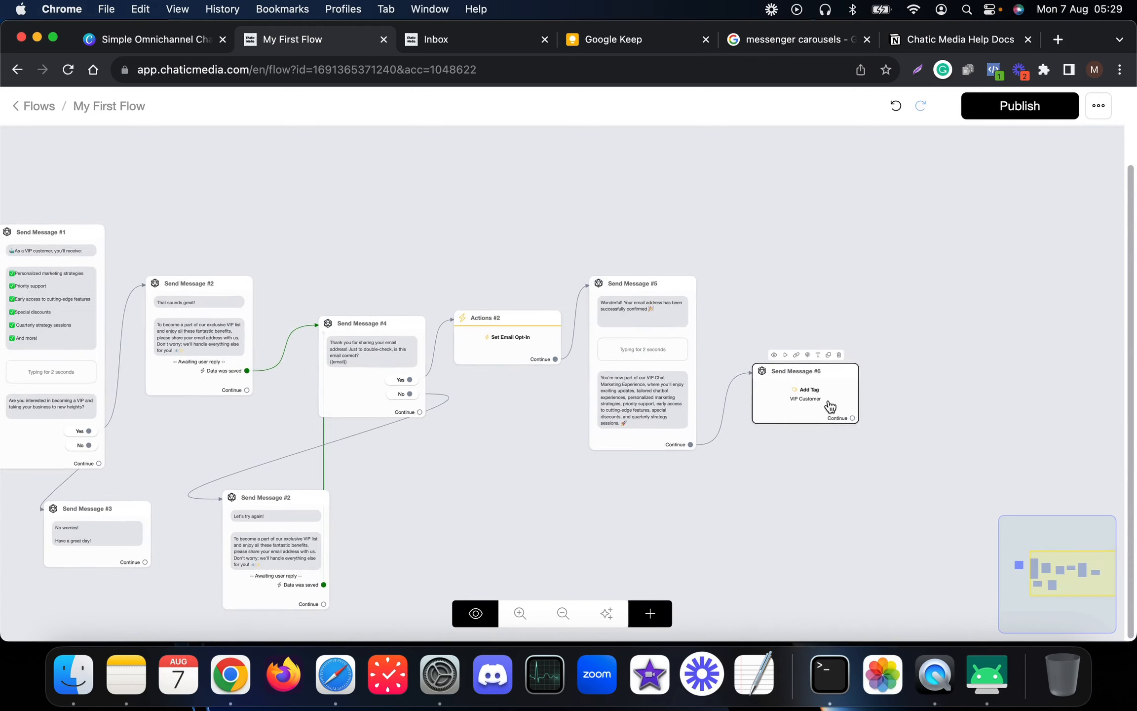
scroll(830, 406, "down", 2)
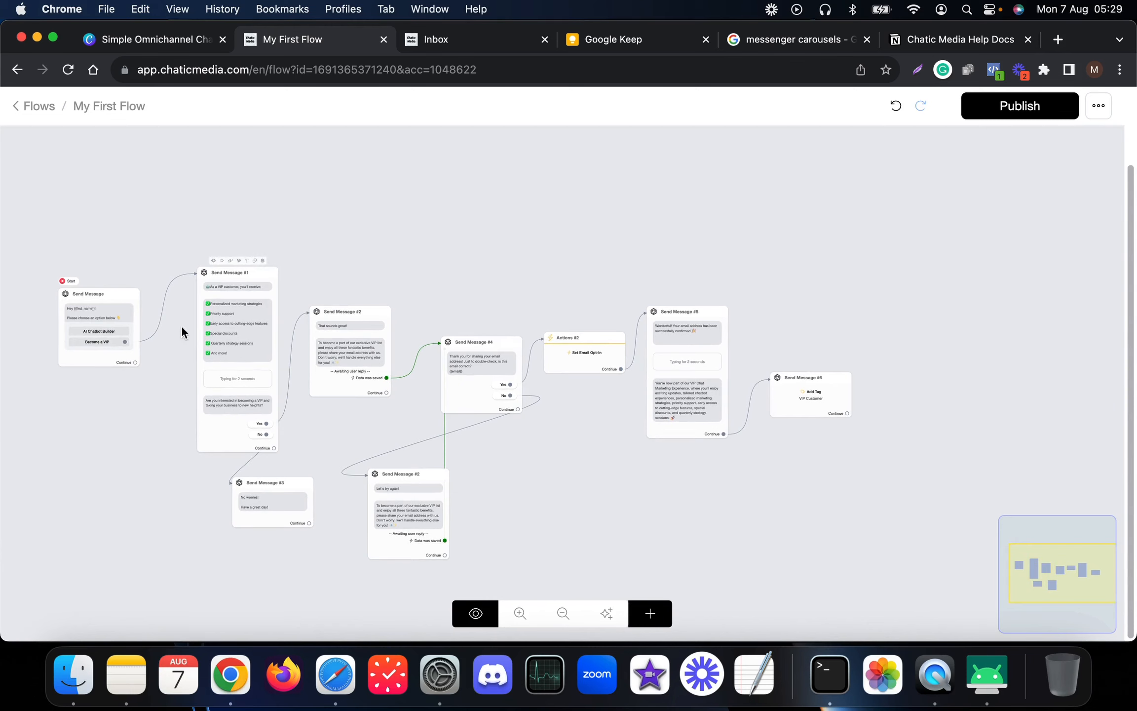
- Copy the flow's Omnichannel link from Get Published Link, then go to Google Keep
left_click(976, 688)
left_click(677, 254)
left_click(1098, 106)
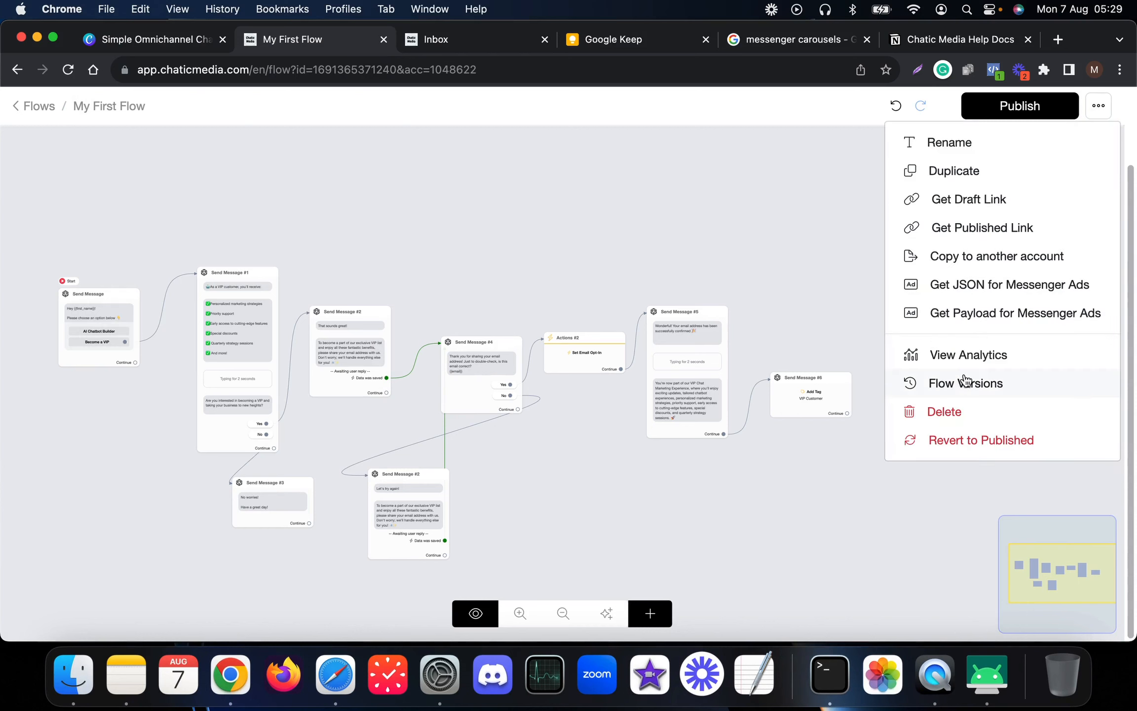
left_click(962, 230)
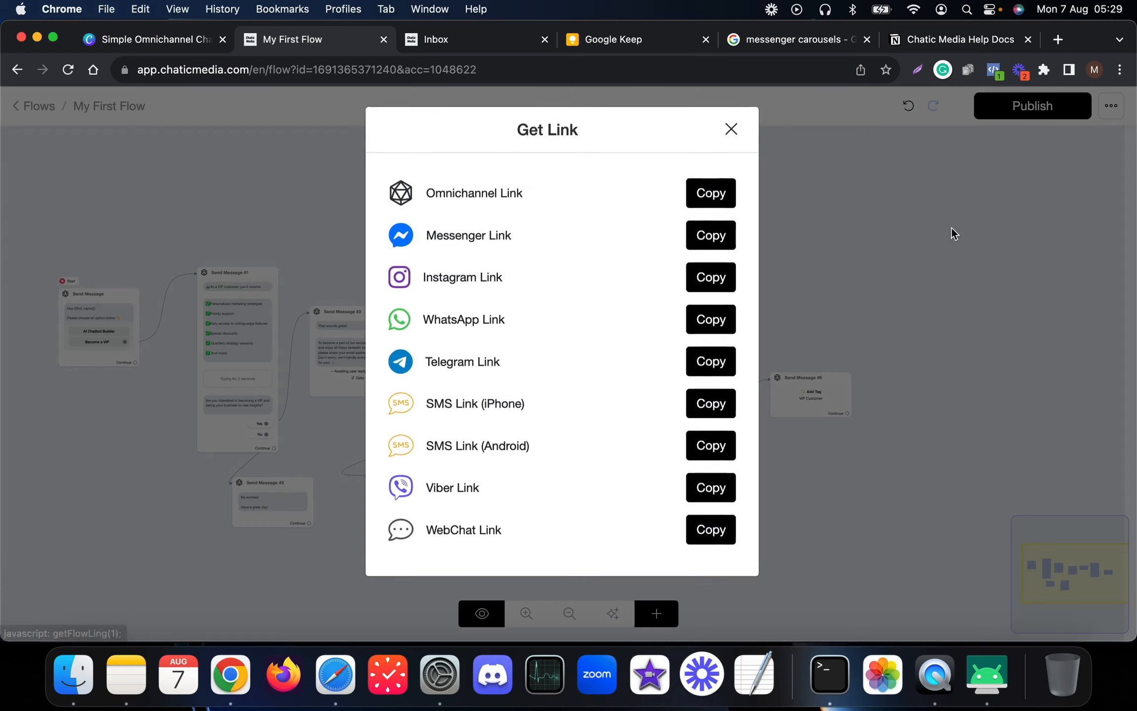
left_click(722, 198)
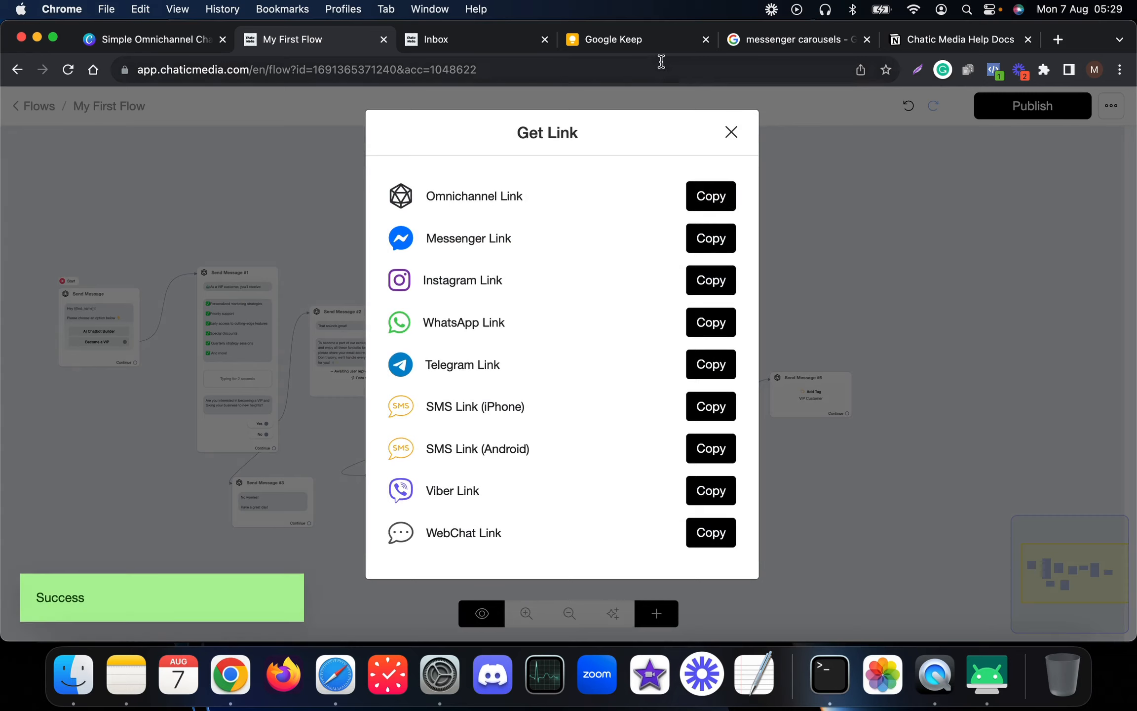
left_click(640, 48)
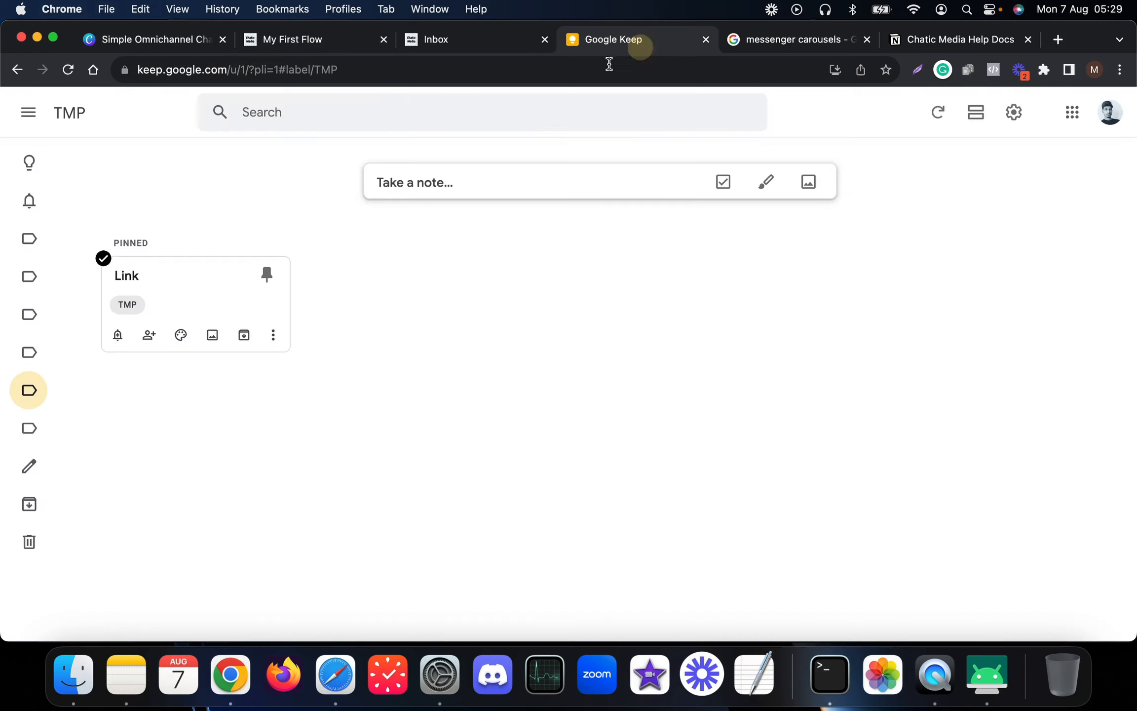
- Paste the copied published link into the pinned Link note in Google Keep
left_click(208, 282)
left_click(432, 273)
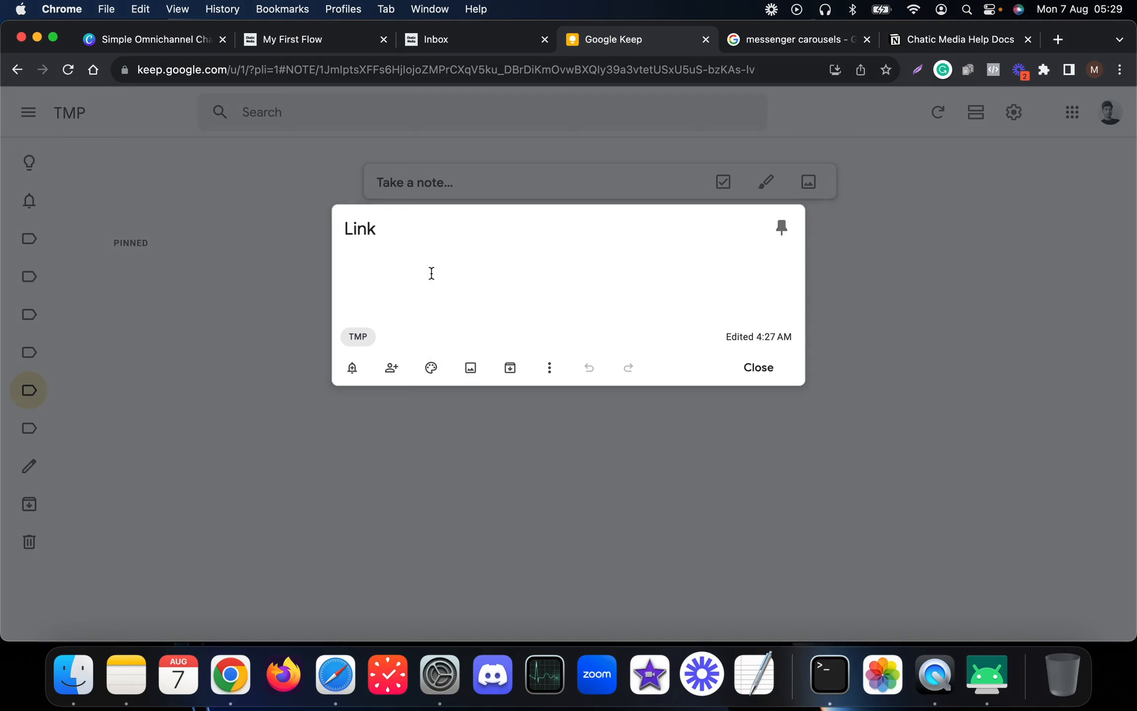
key("super+v")
key("Return")
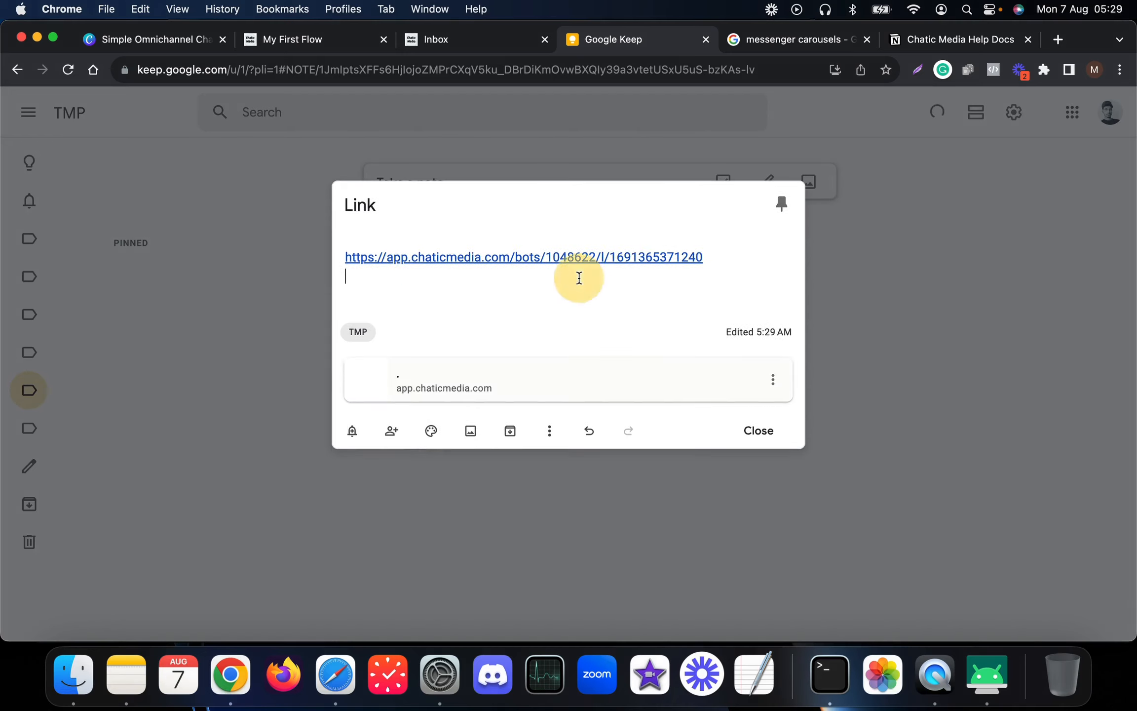
- Open the saved link to view the Messenger-to-Webchat channel choices, then return to My First Flow
left_click(529, 254)
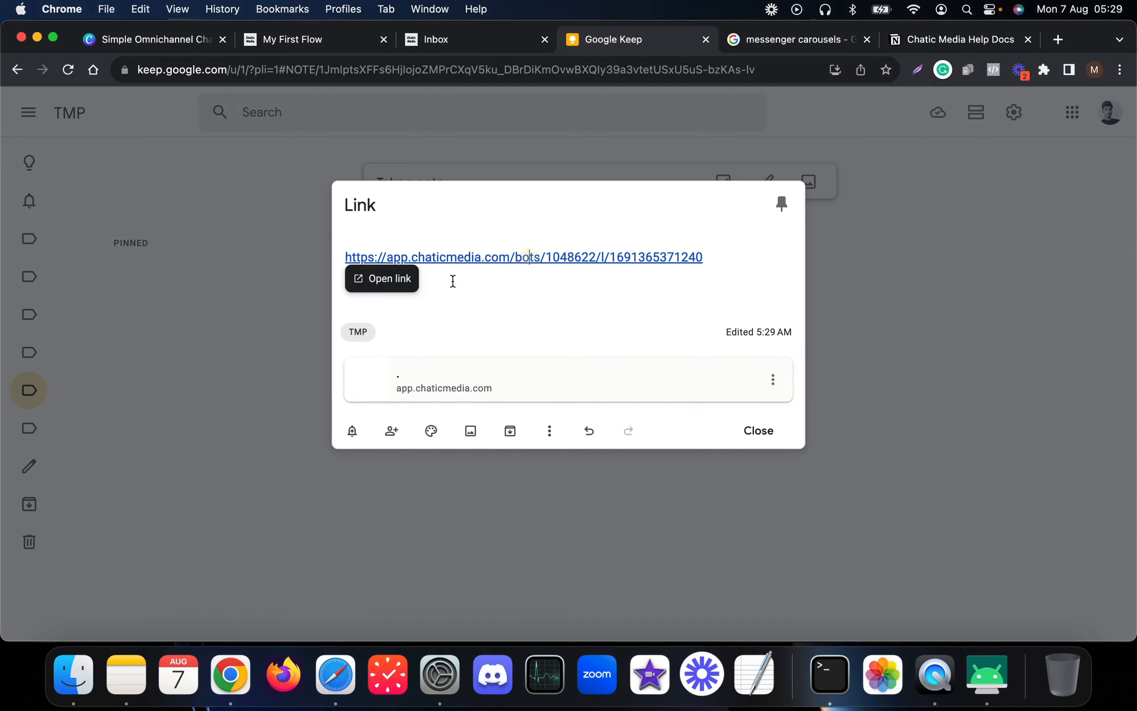
left_click(393, 281)
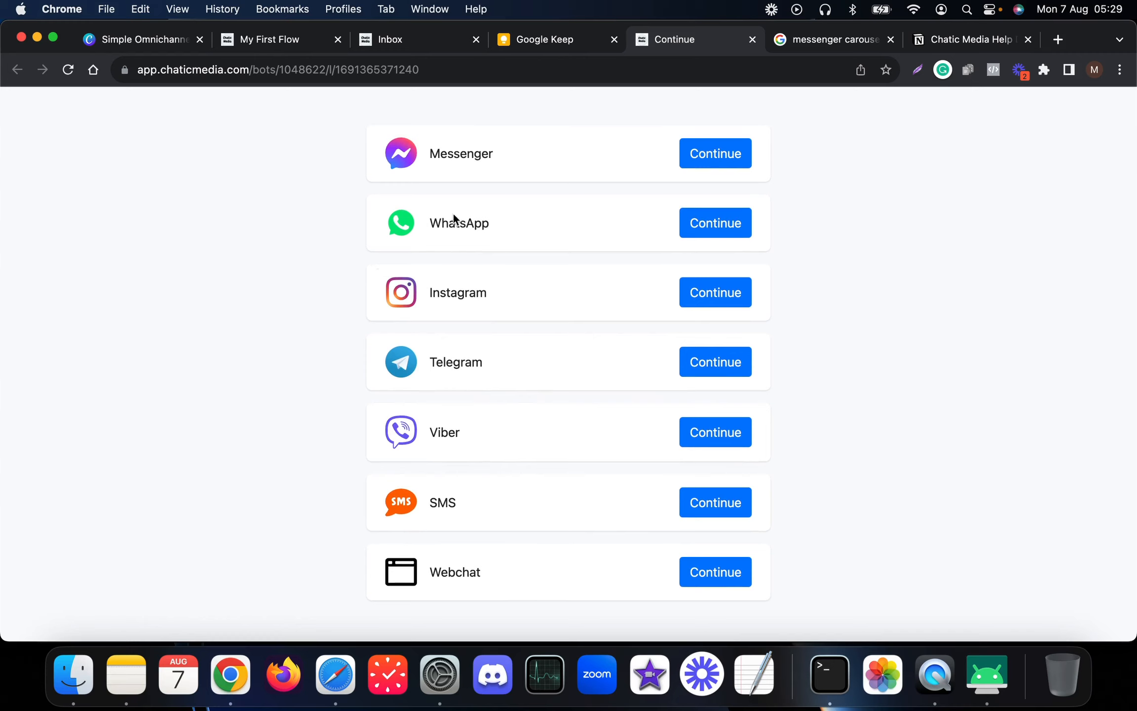
left_click(543, 39)
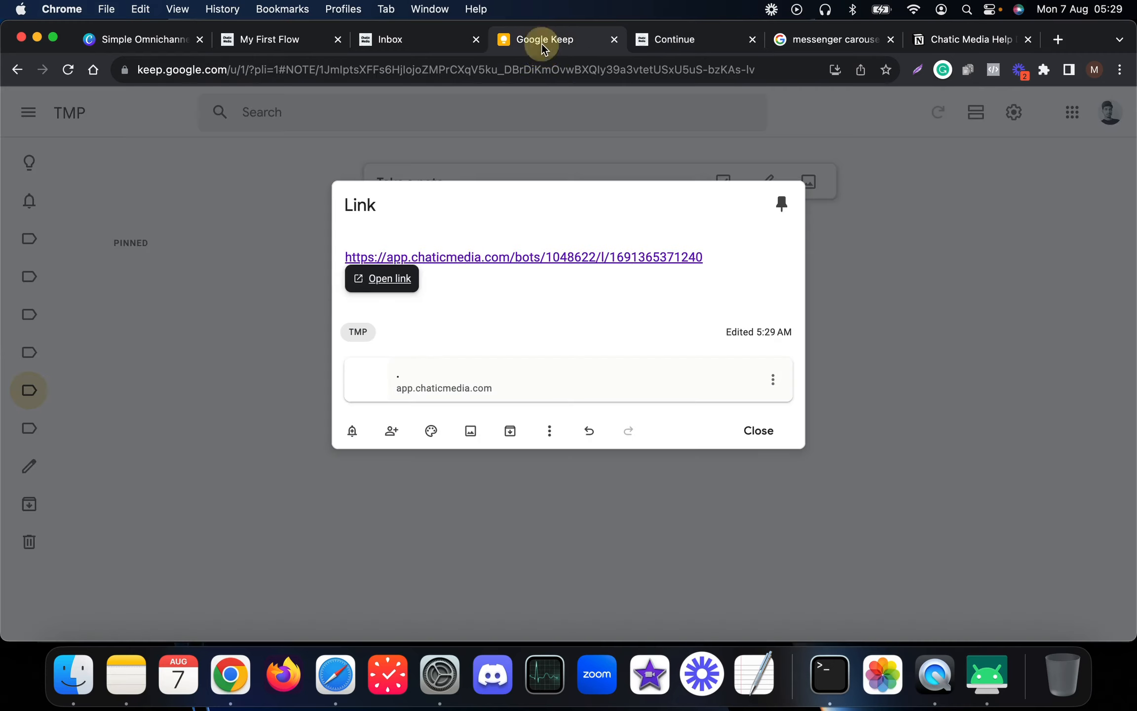
left_click(660, 41)
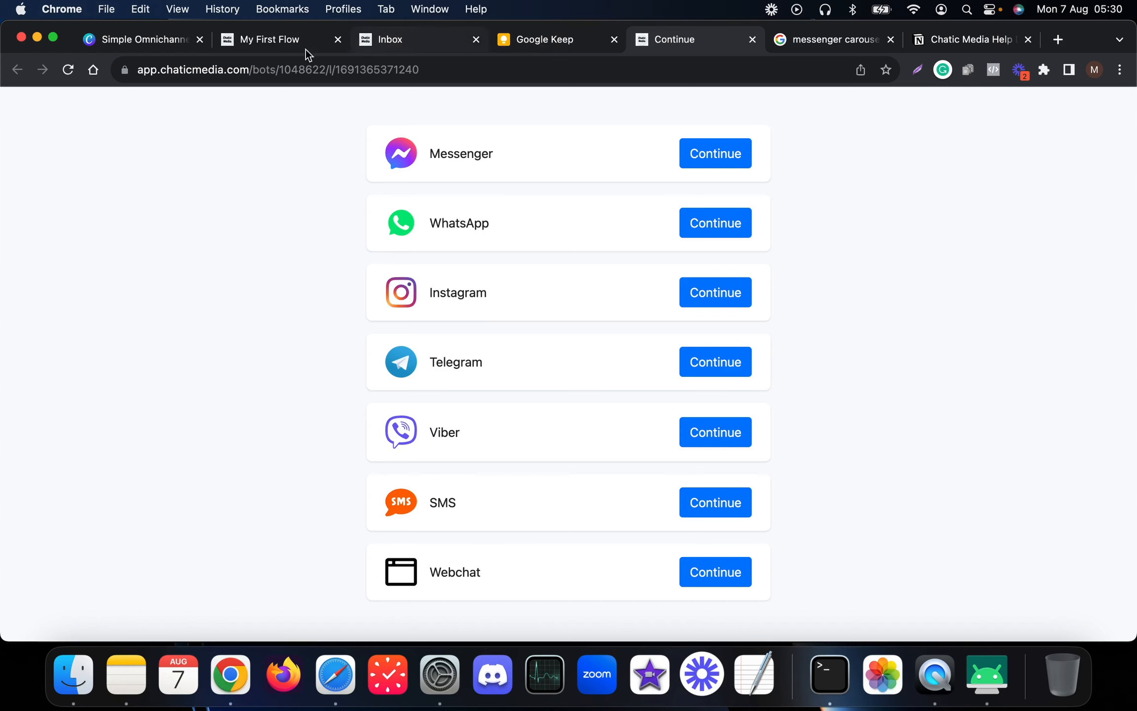
left_click(273, 46)
- Close the Get Link dialog, centre the Telegram phone mirror, and choose AI Chatbot Builder in the bot chat
left_click(729, 141)
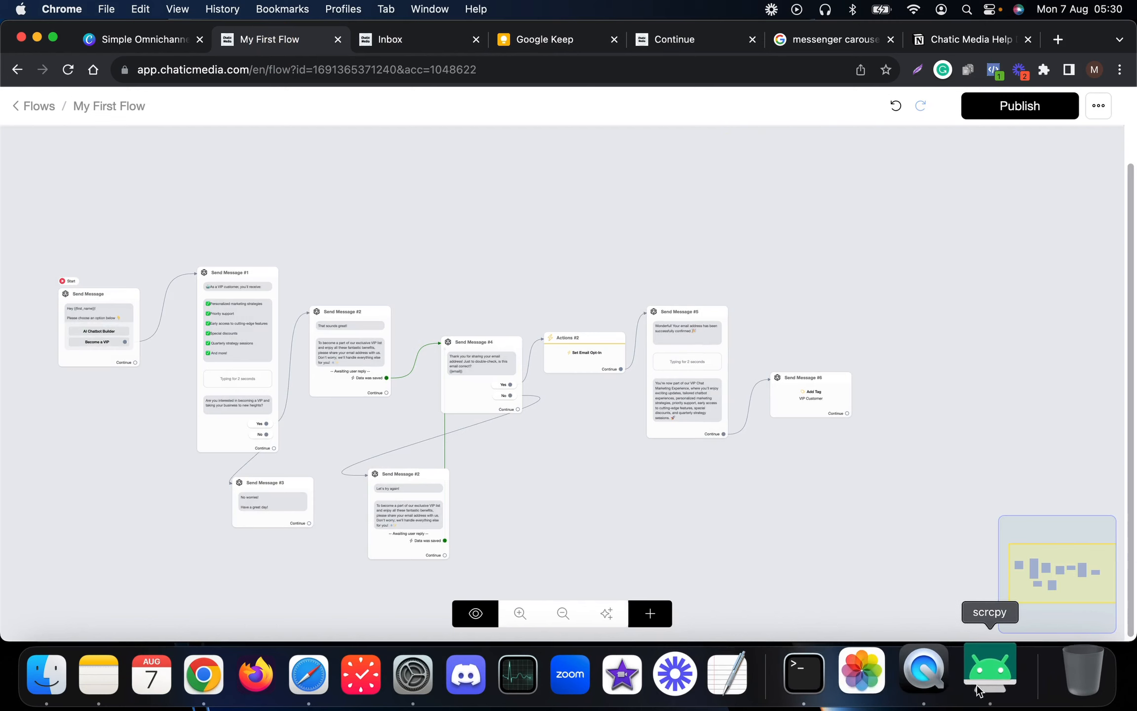
left_click(995, 673)
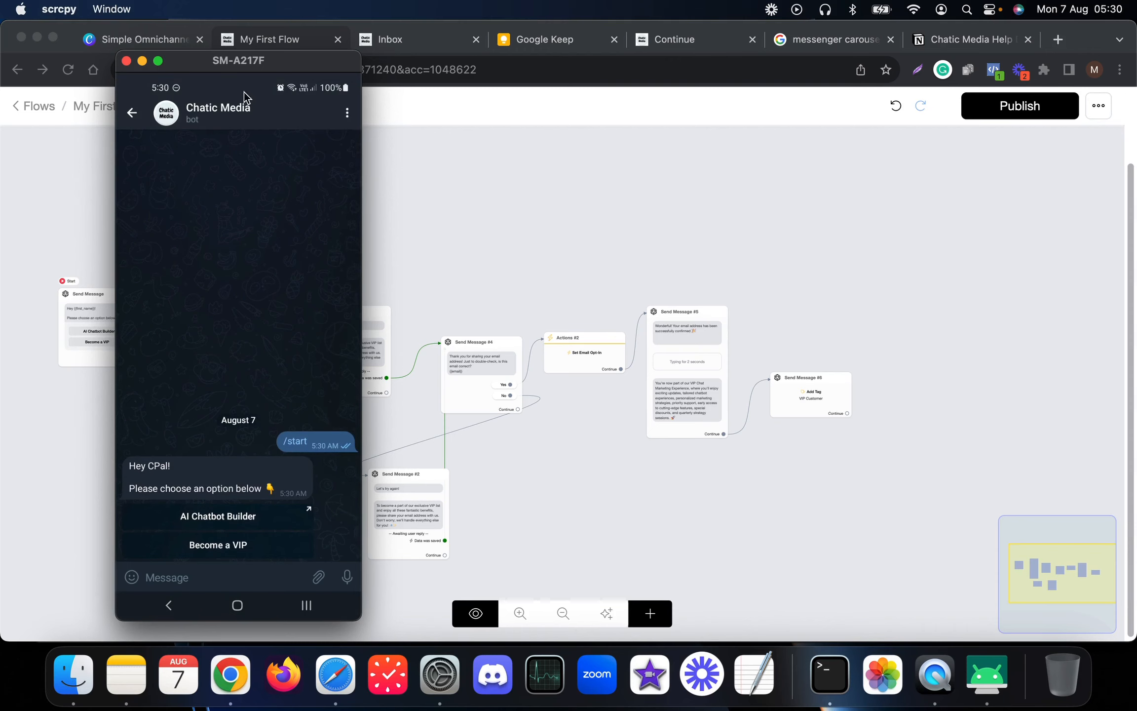
left_click_drag(234, 65, 496, 76)
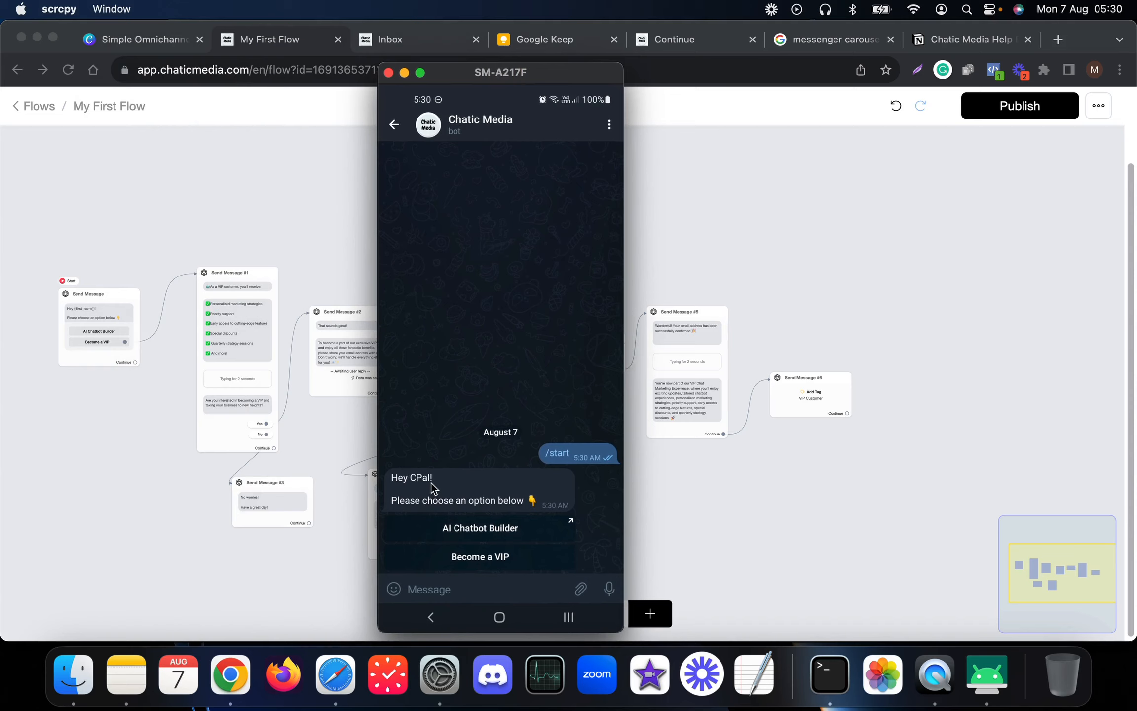
left_click(499, 535)
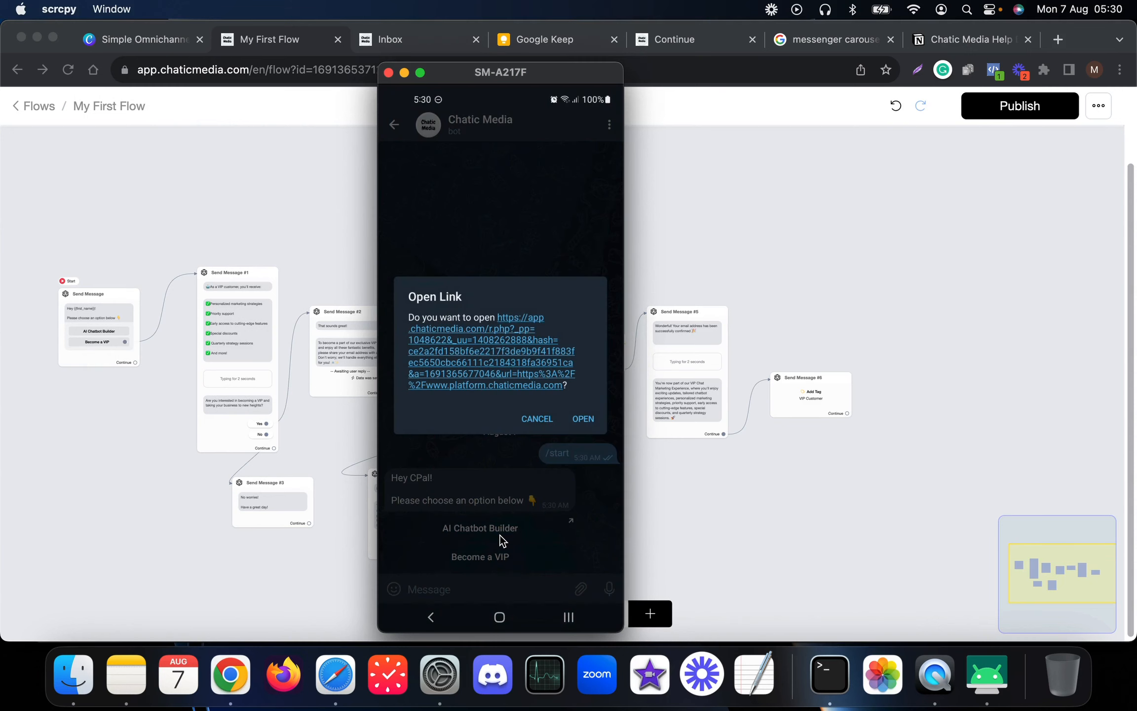
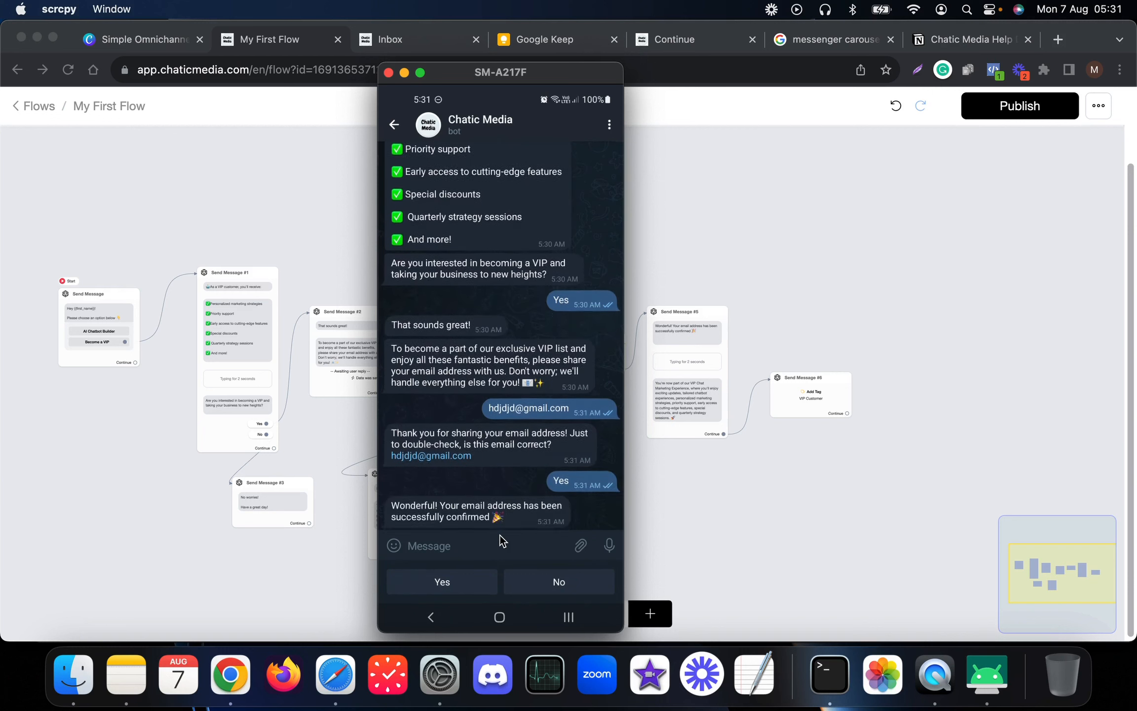
- Leave the Telegram bot chat and switch back to the My First Flow builder tab in Chrome
left_click(500, 535)
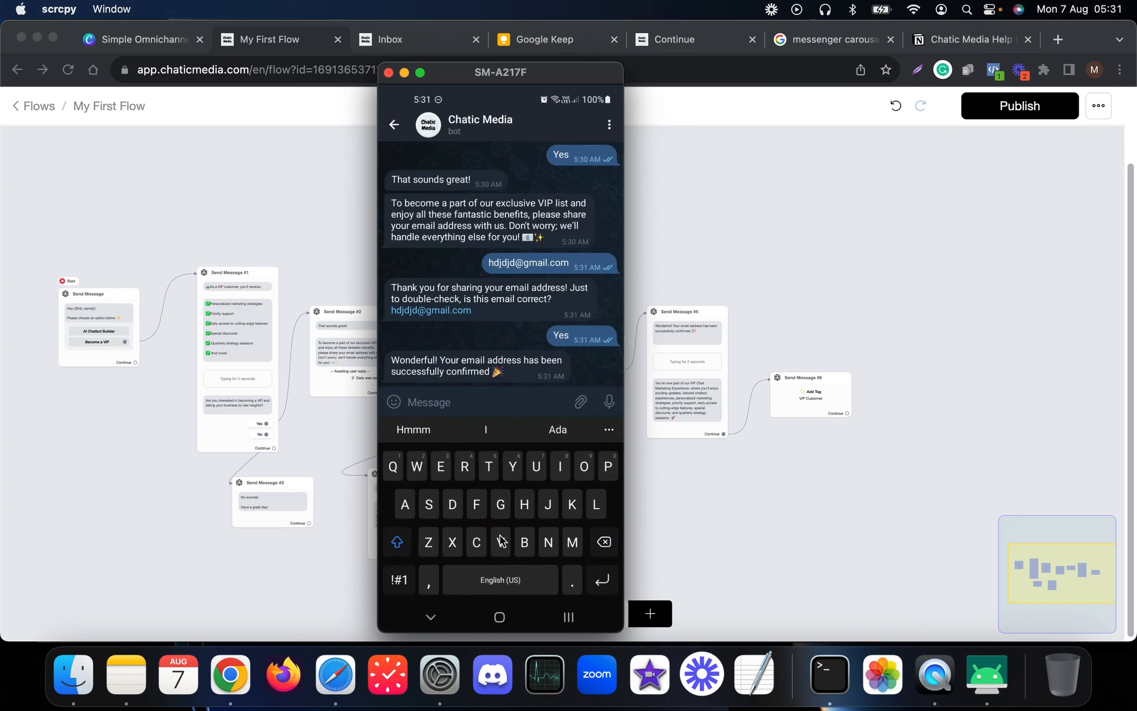
left_click(639, 471)
left_click(390, 39)
left_click(295, 47)
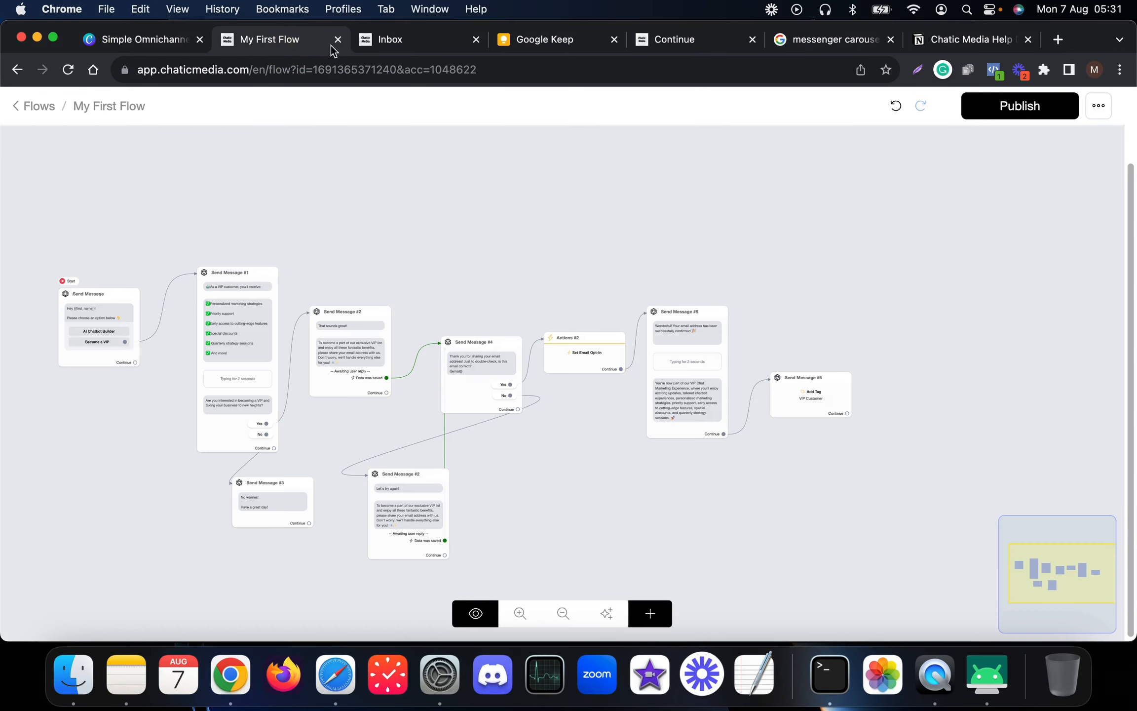
left_click(398, 44)
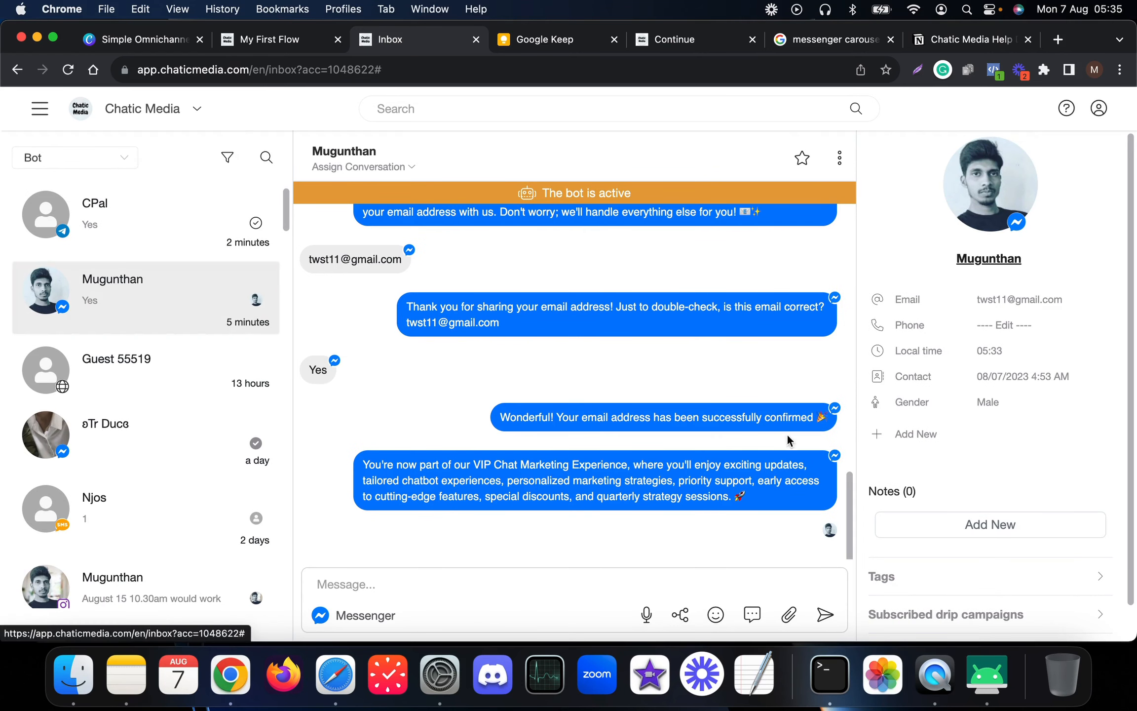
left_click(978, 574)
scroll(872, 587, "down", 2)
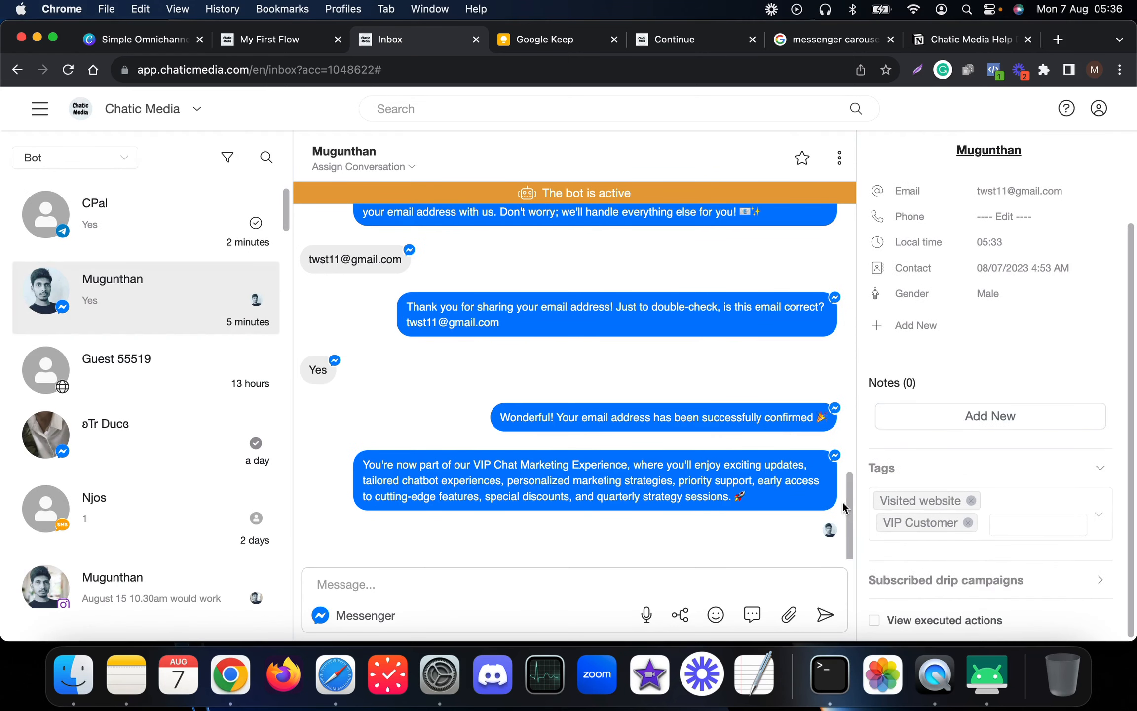
scroll(928, 520, "up", 2)
scroll(543, 345, "up", 5)
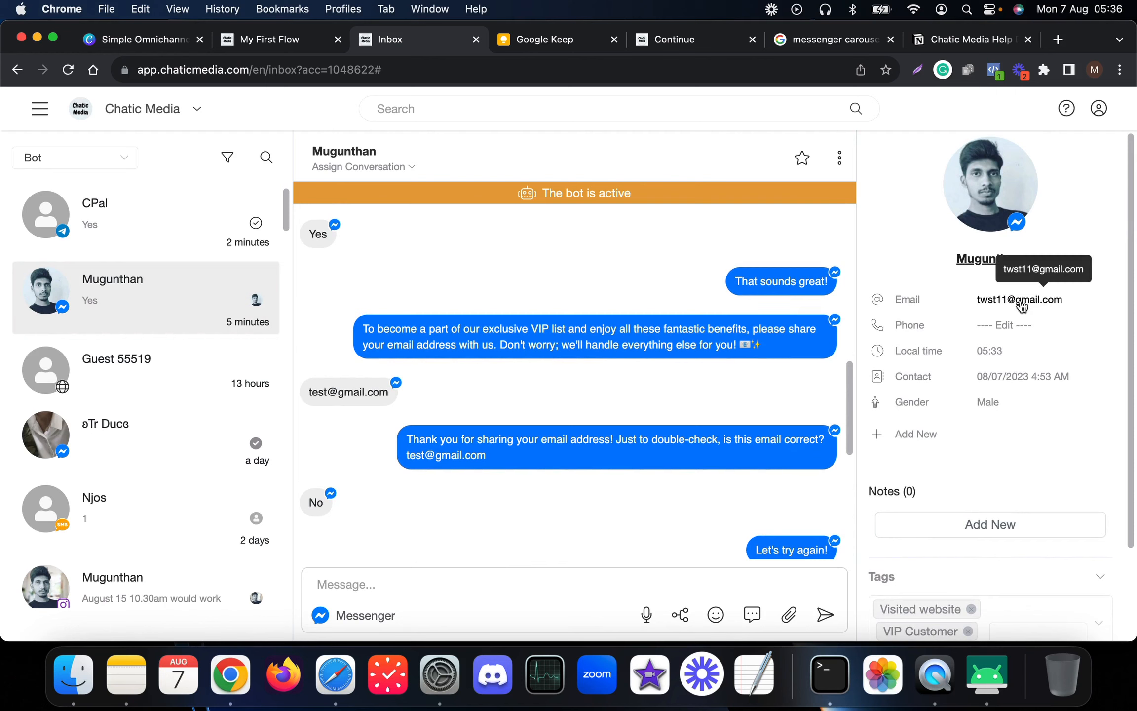
left_click(260, 39)
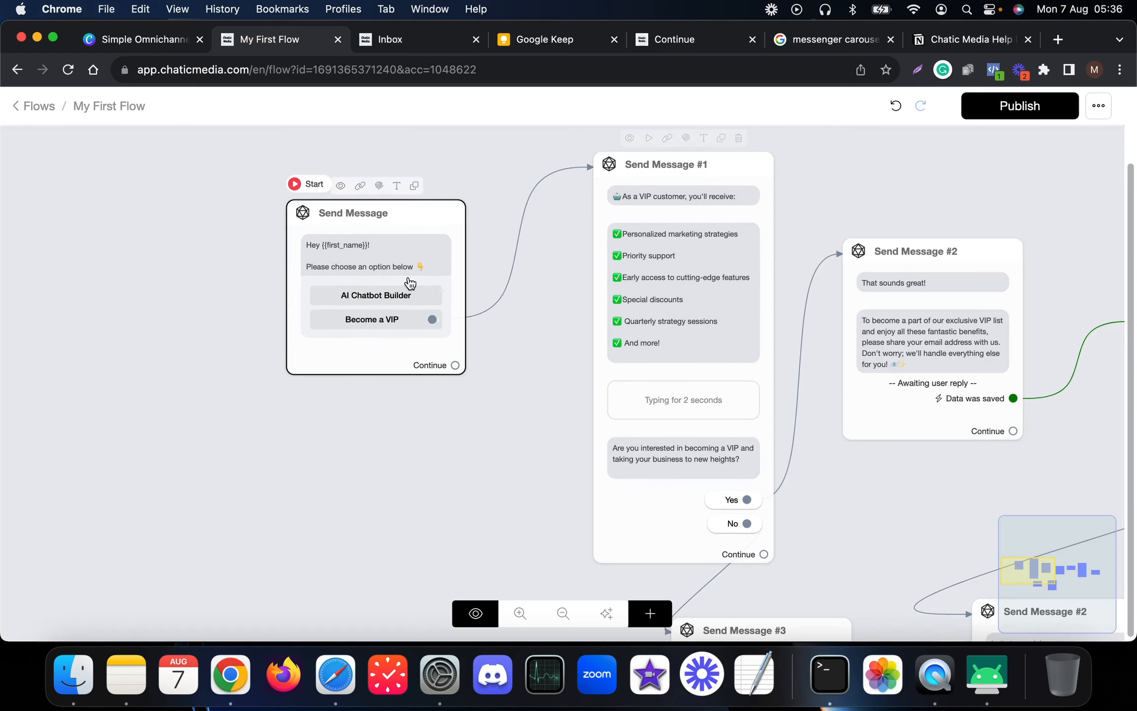
- Add a Condition node below the opening Send Message and open Condition #1's settings
scroll(693, 366, "down", 5)
left_click_drag(1042, 264, 935, 245)
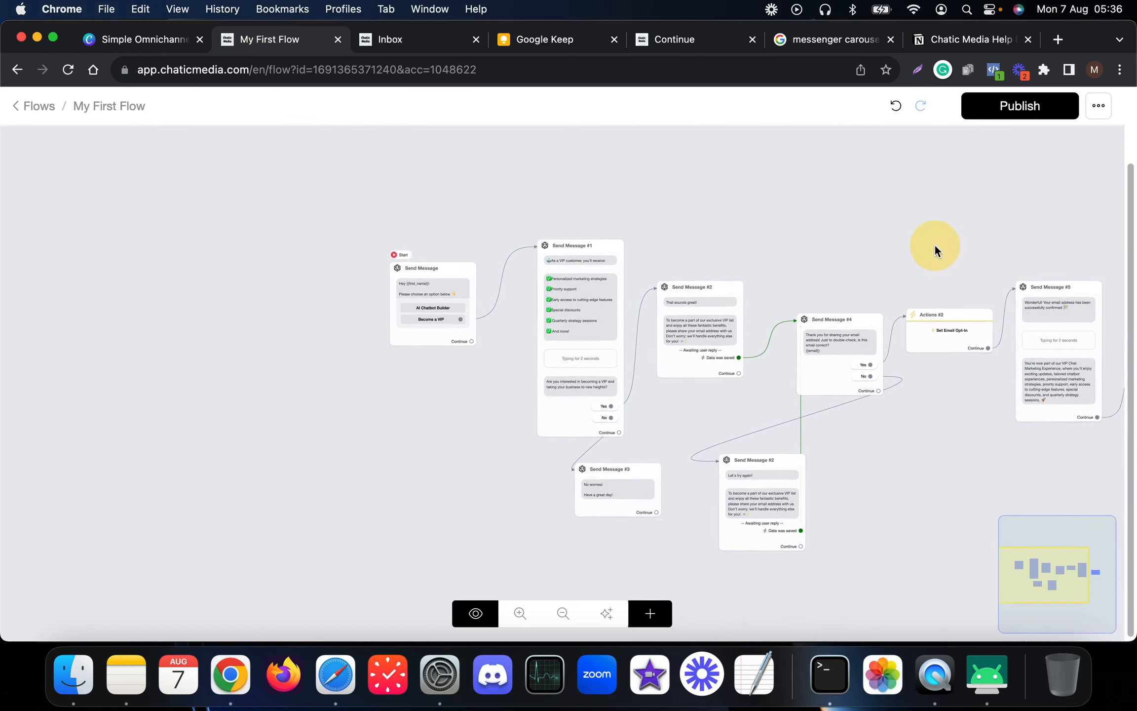
left_click(646, 612)
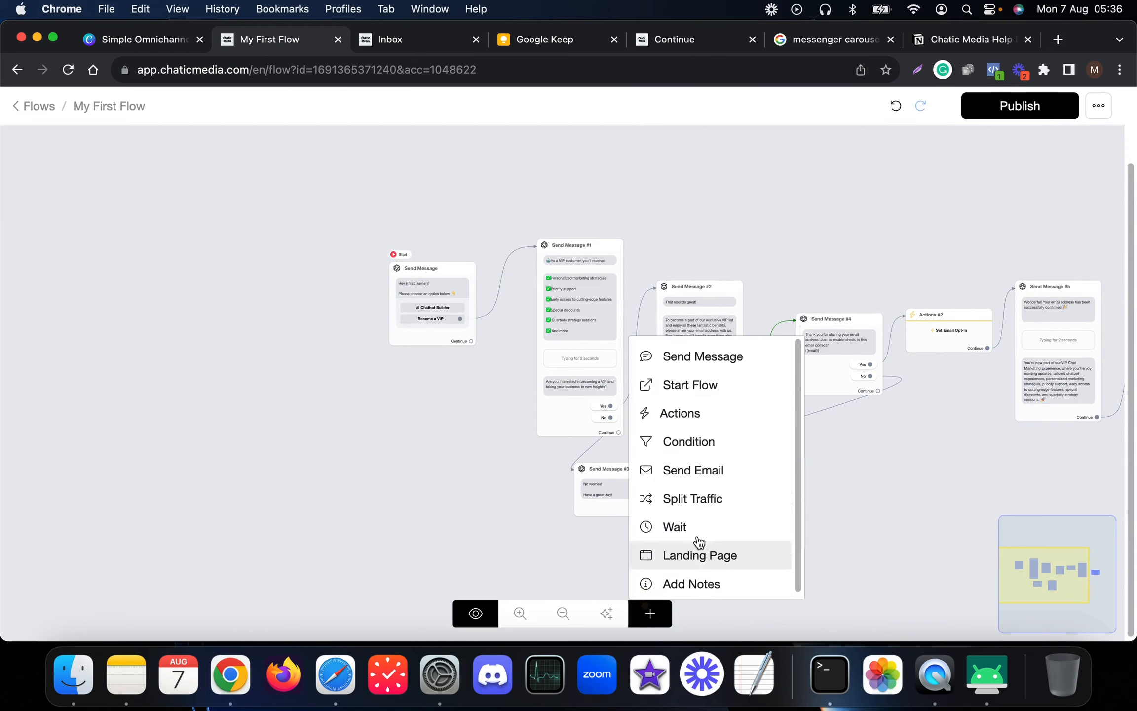
left_click(670, 450)
left_click_drag(763, 436, 444, 401)
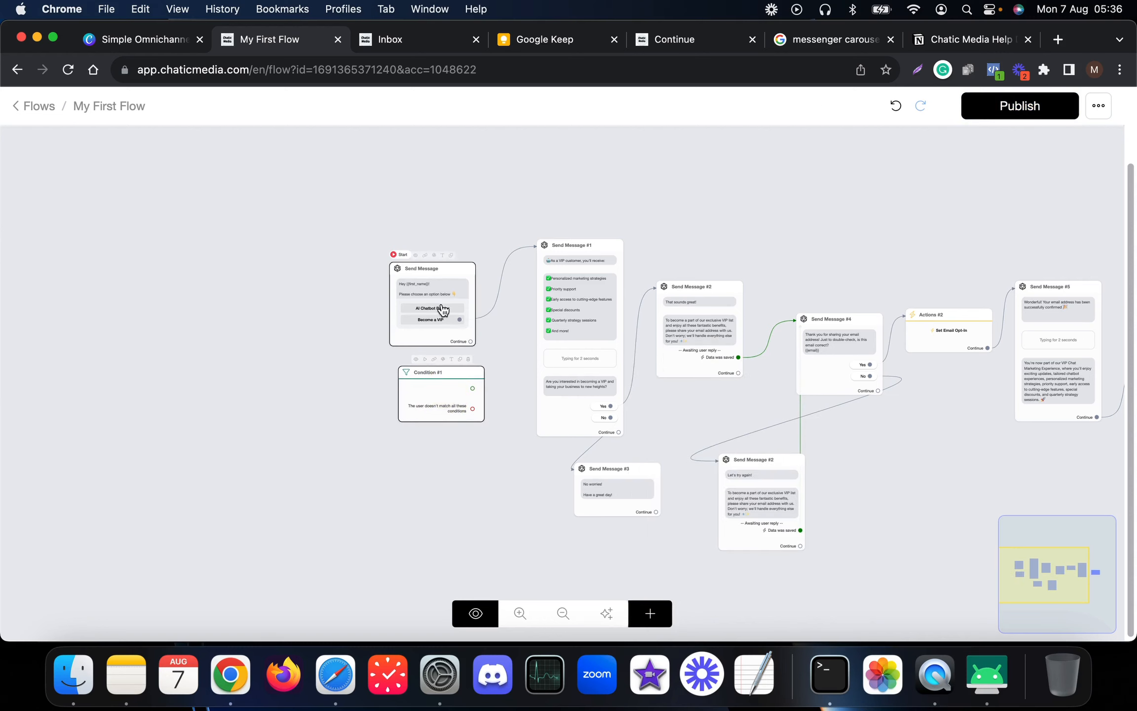
left_click_drag(443, 308, 344, 309)
scroll(415, 381, "up", 3)
left_click(436, 400)
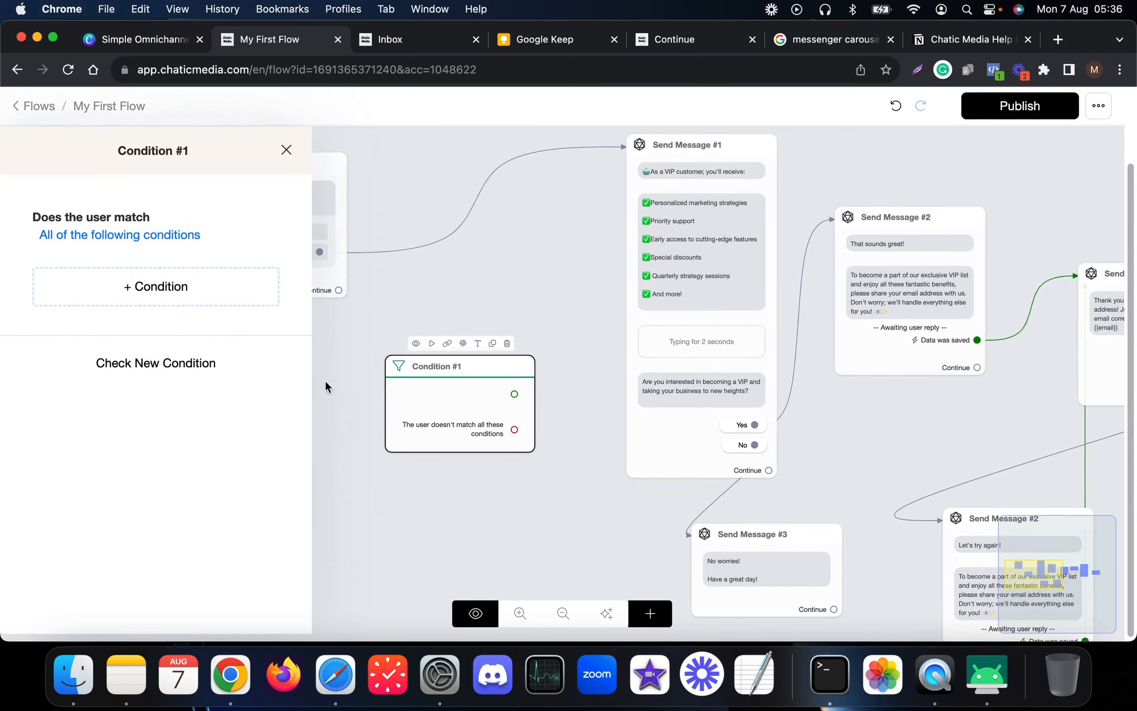
- Discard an unfinished first rule, reframe the whole flow, and reopen Condition #1's settings
left_click(158, 285)
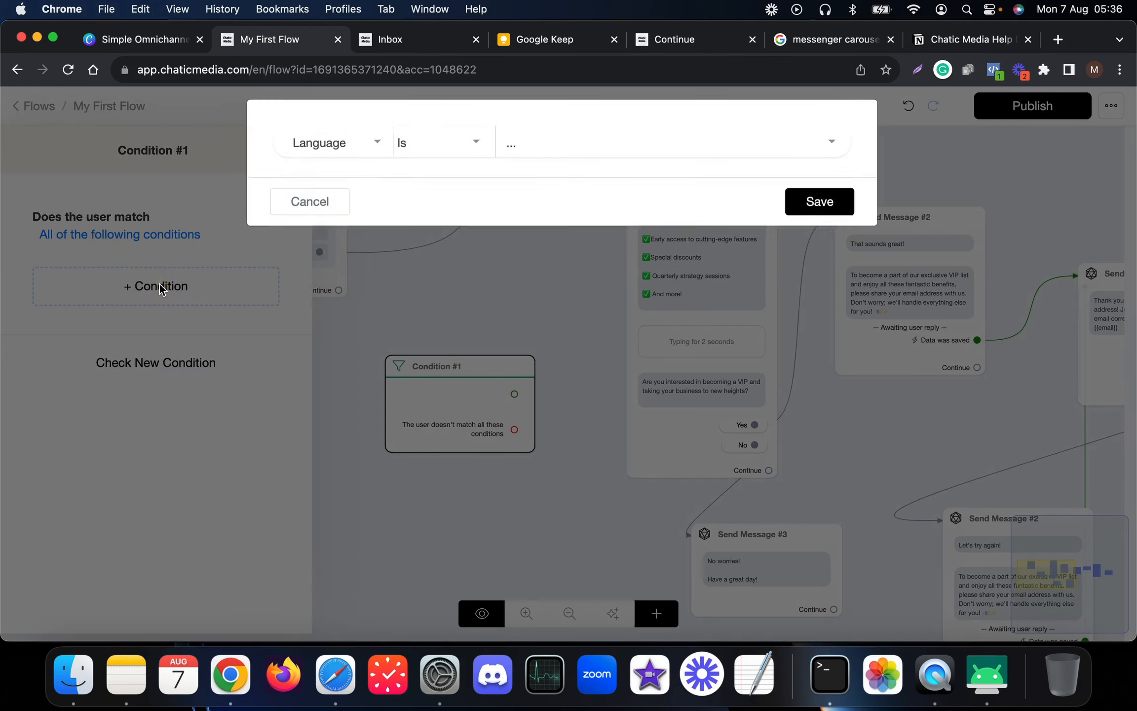
left_click(357, 163)
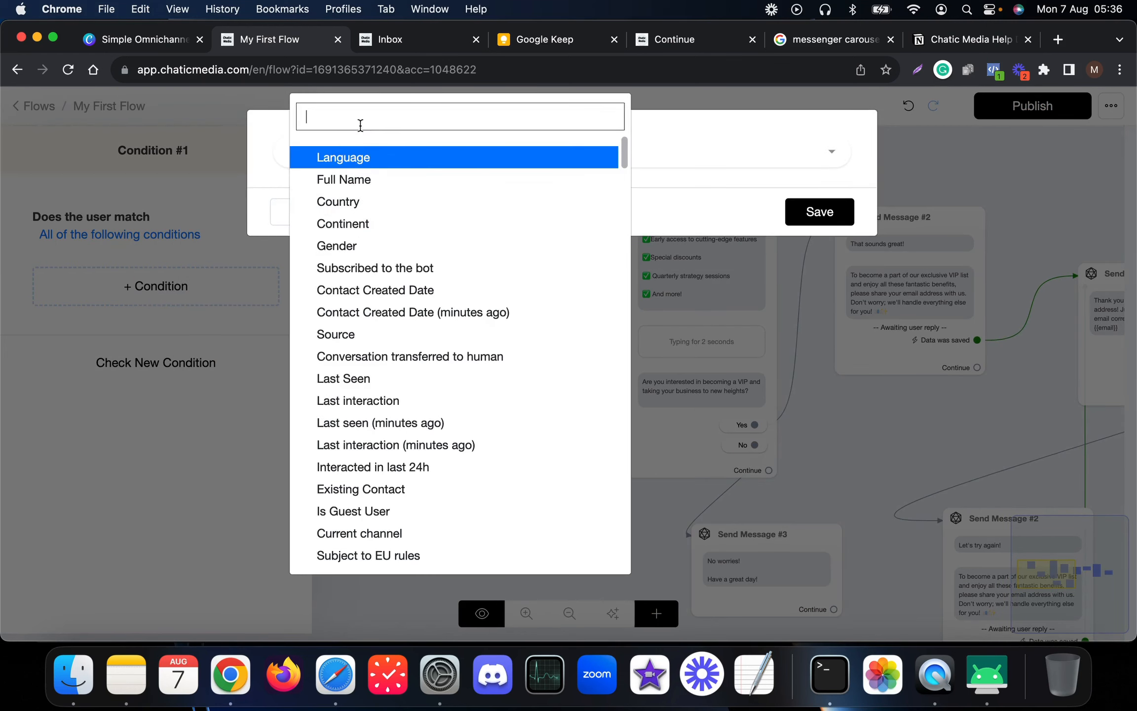
left_click(231, 465)
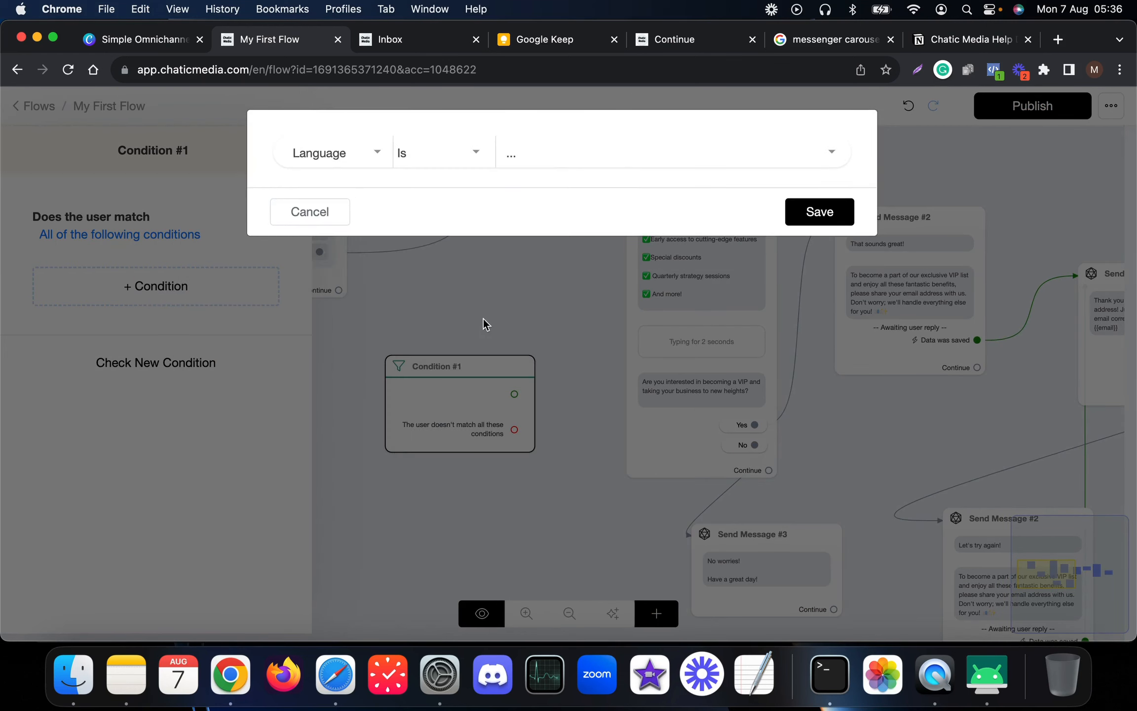
left_click(310, 211)
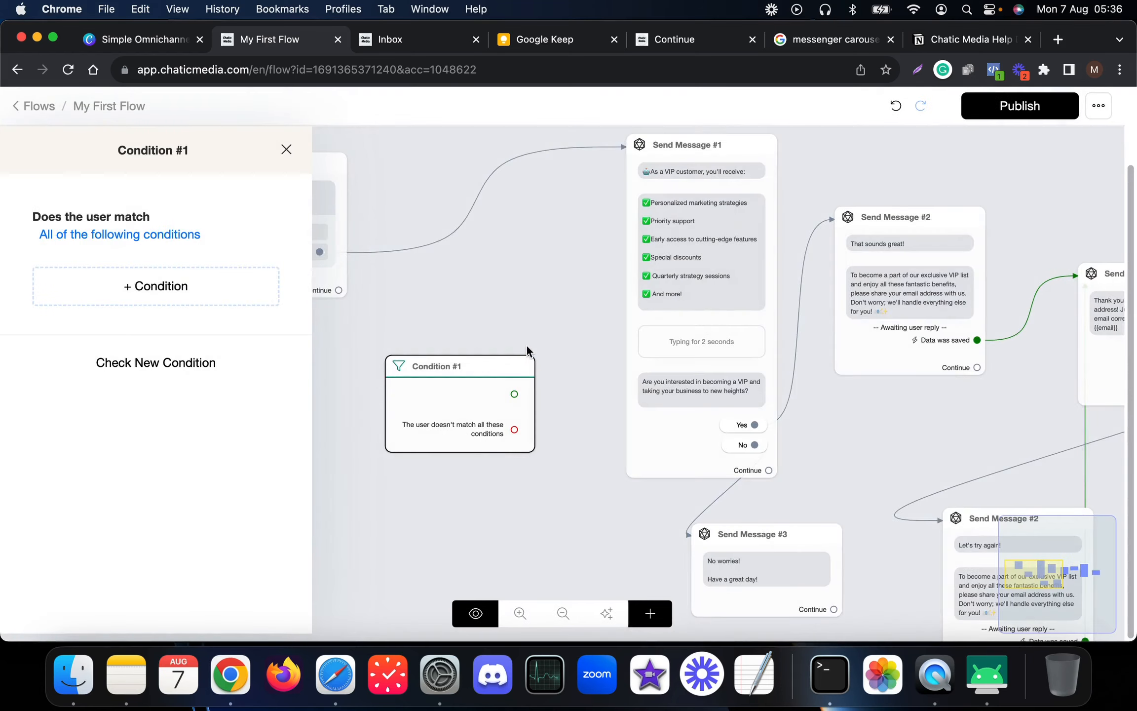
left_click(526, 346)
scroll(513, 348, "down", 10)
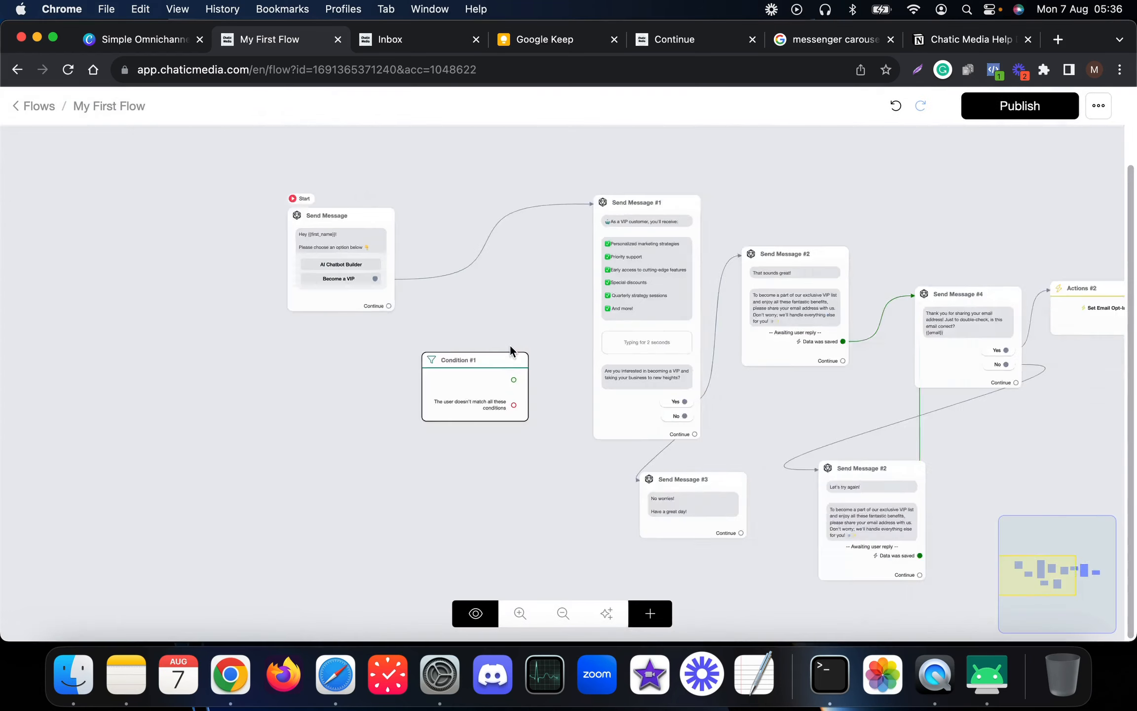
scroll(905, 375, "up", 10)
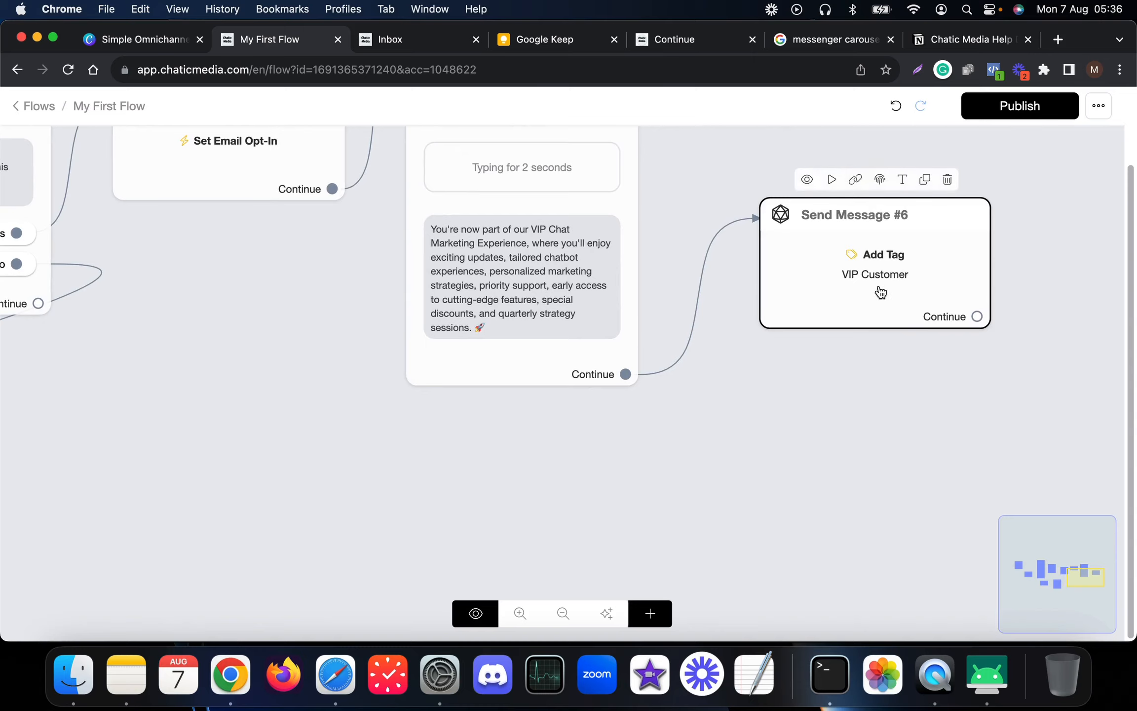
scroll(933, 292, "down", 10)
scroll(92, 316, "up", 10)
left_click_drag(91, 312, 279, 397)
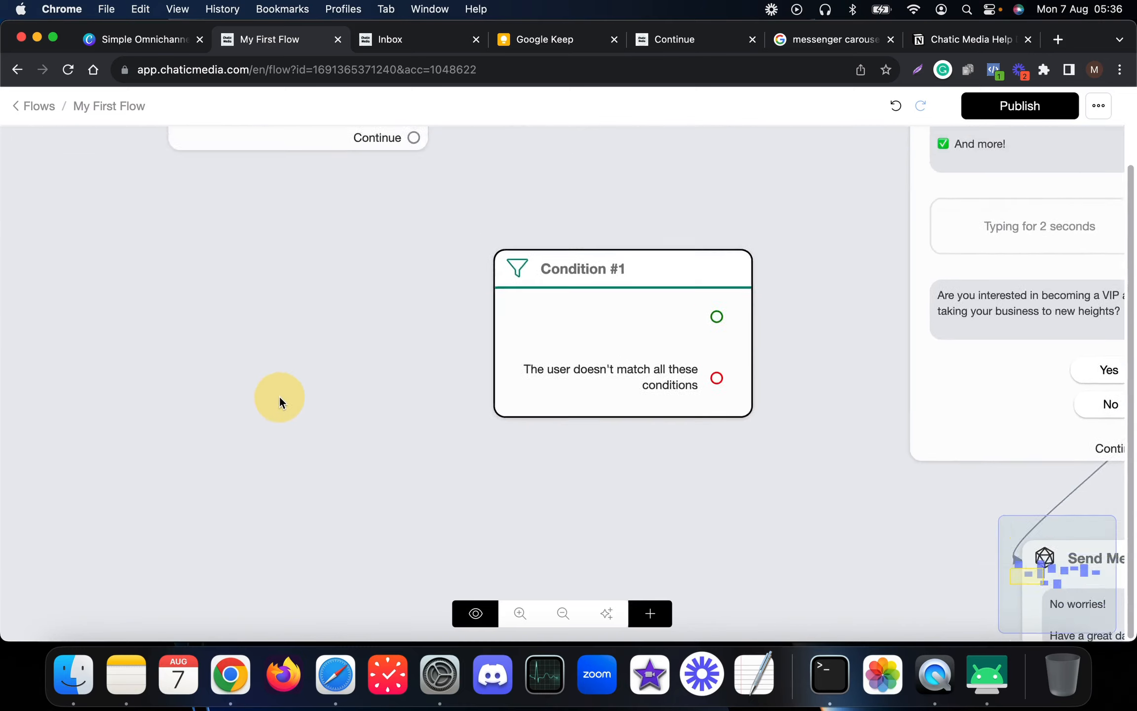
scroll(280, 397, "down", 5)
left_click(377, 387)
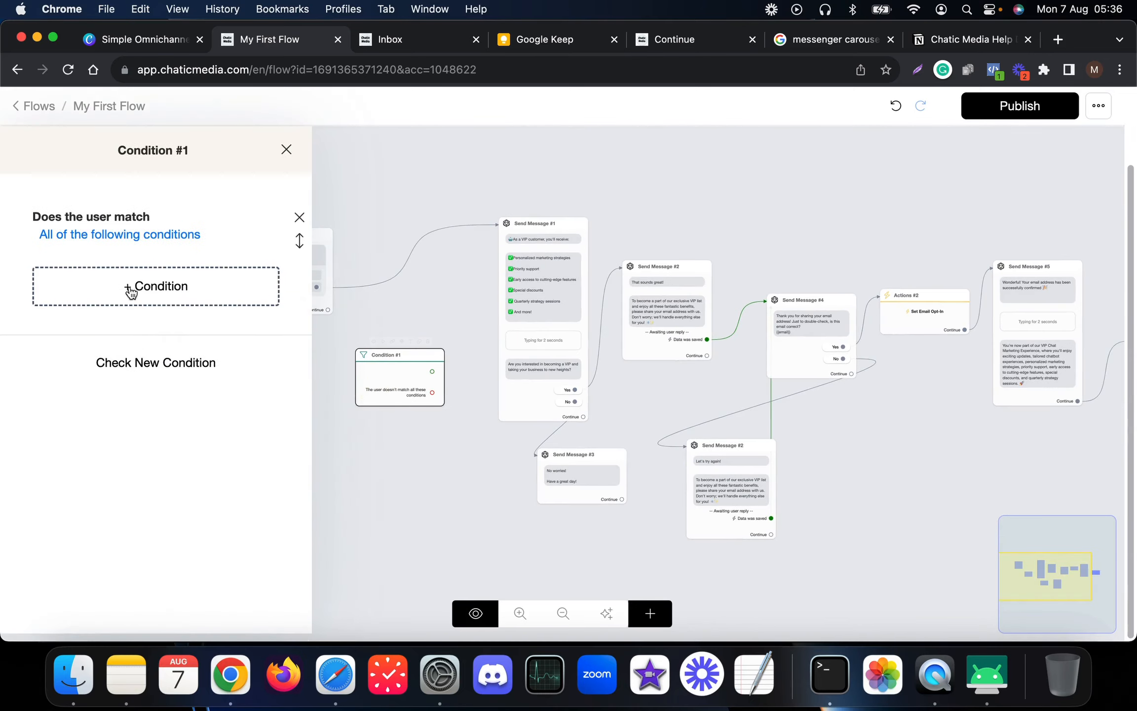
- Give Condition #1 the rule Tags is VIP Customer and save it
left_click(132, 283)
left_click(340, 141)
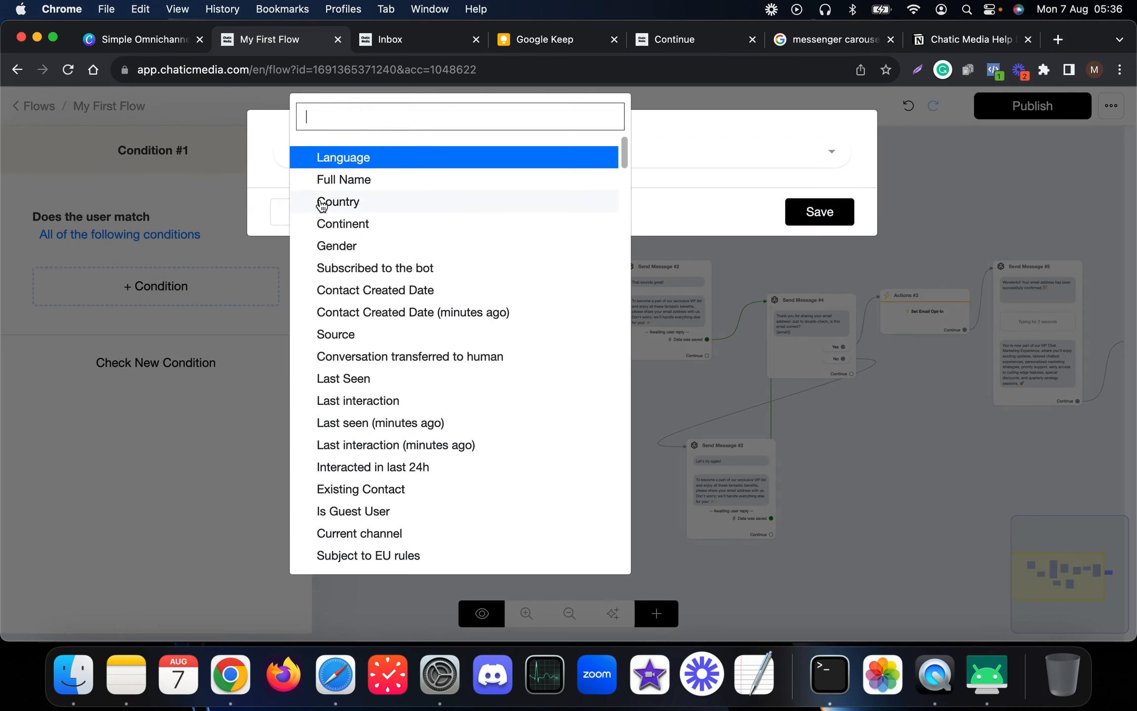
type("tag")
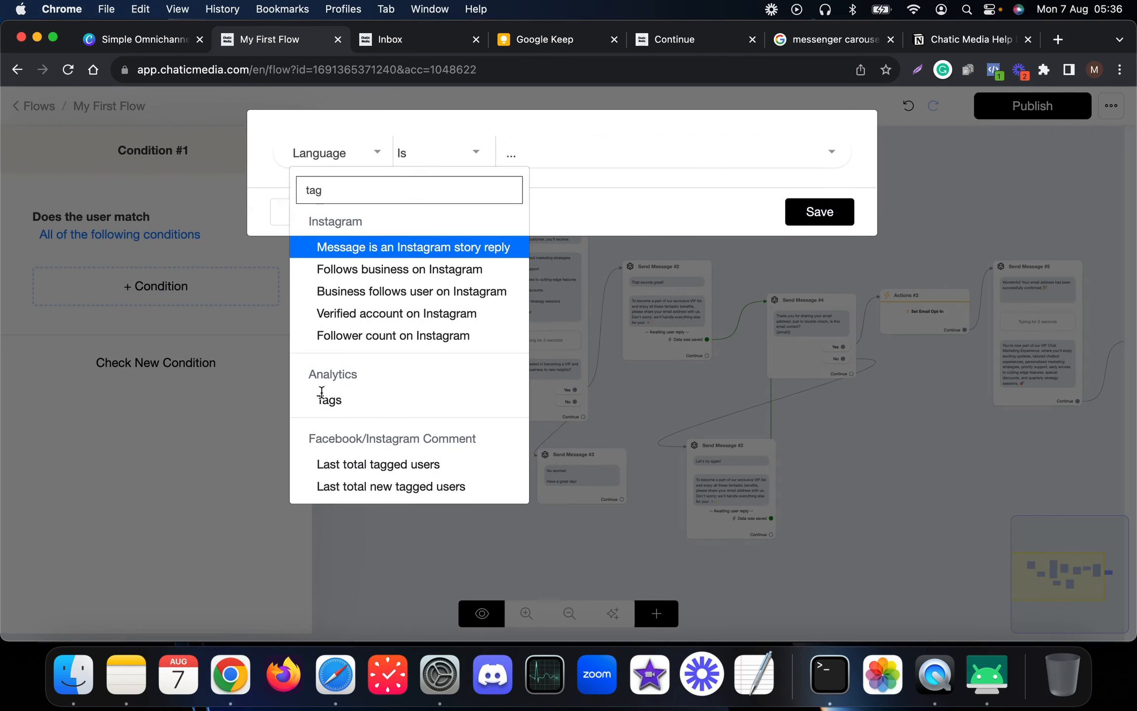
left_click(374, 405)
left_click(565, 154)
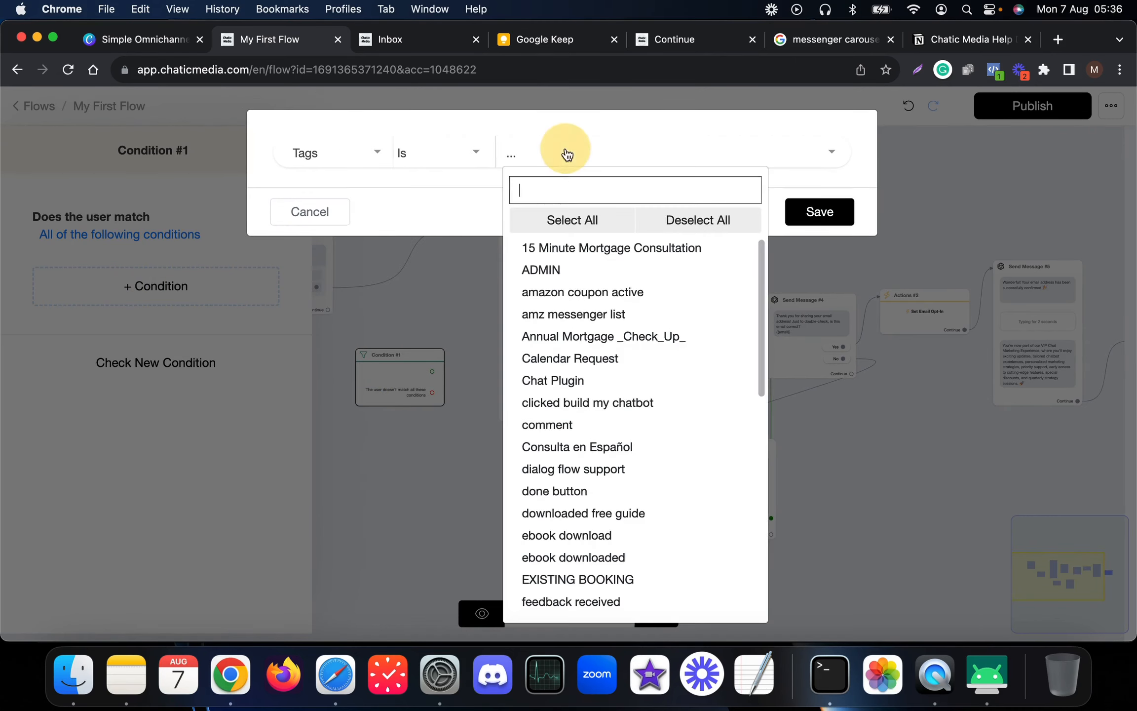
type("vip")
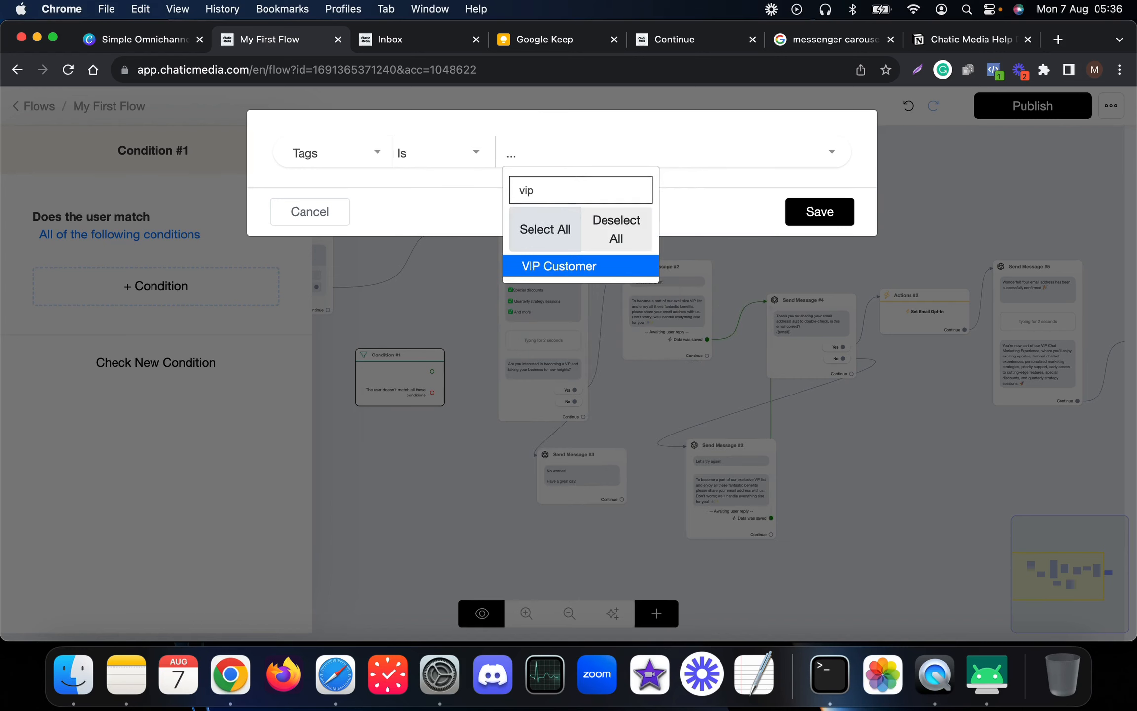
left_click(579, 266)
left_click(824, 212)
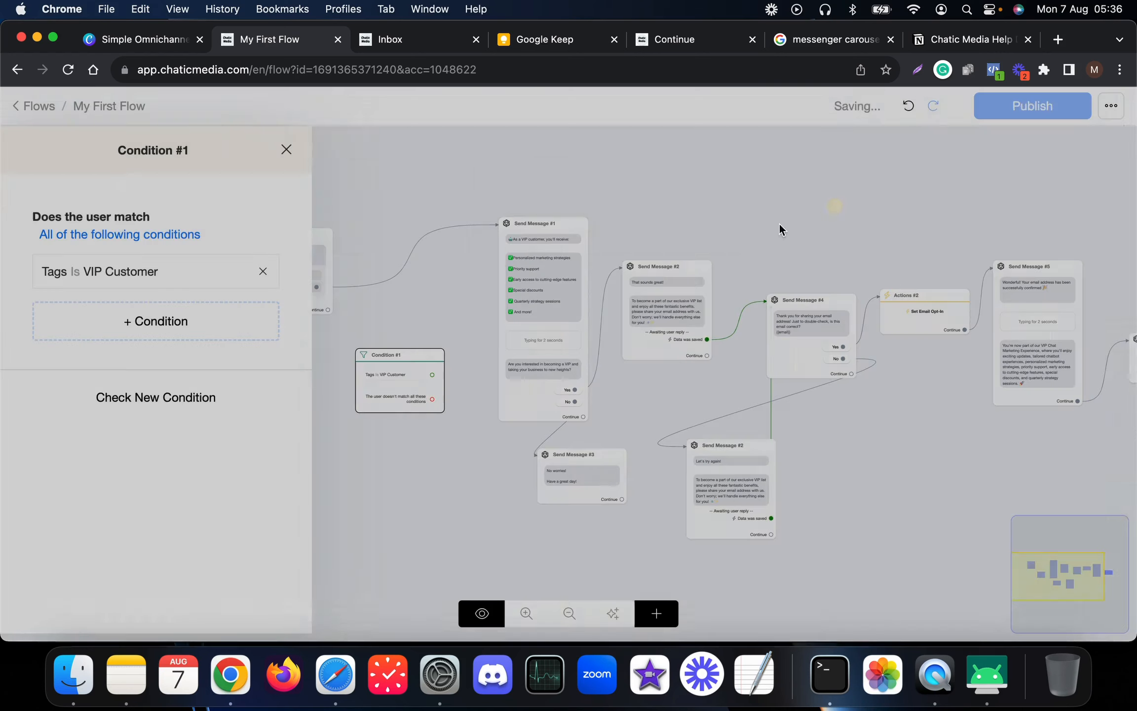
- Close the condition settings and move Condition #1 beside the opening message
left_click(424, 456)
scroll(330, 295, "up", 5)
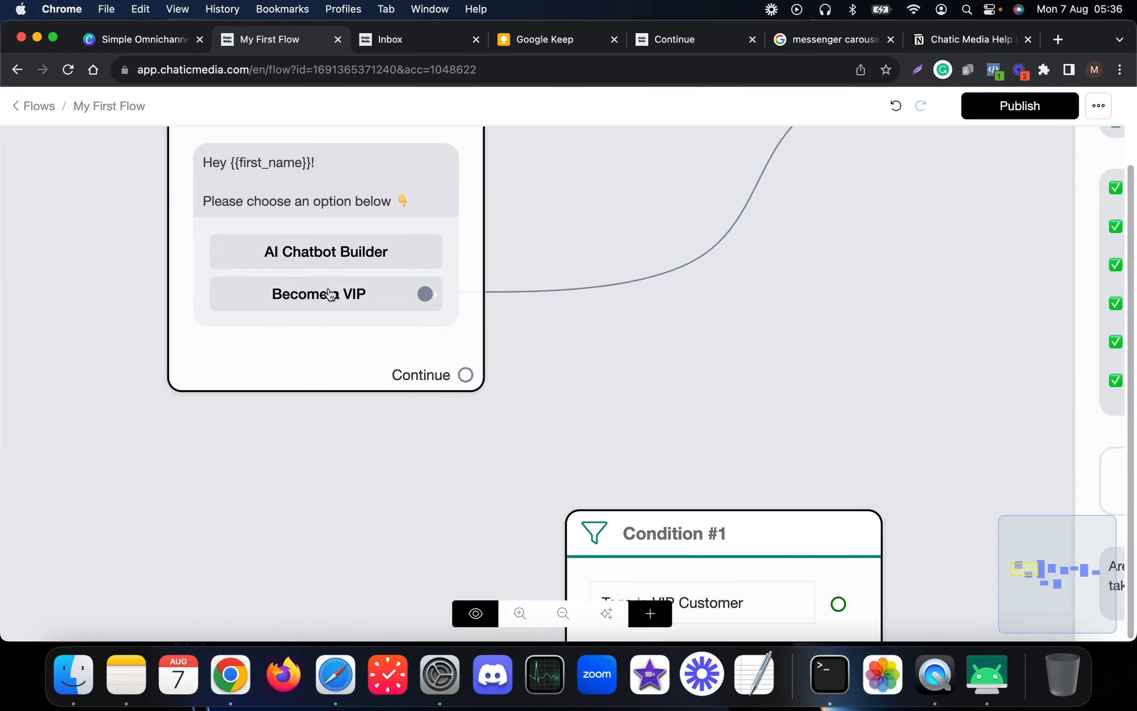
scroll(431, 301, "down", 8)
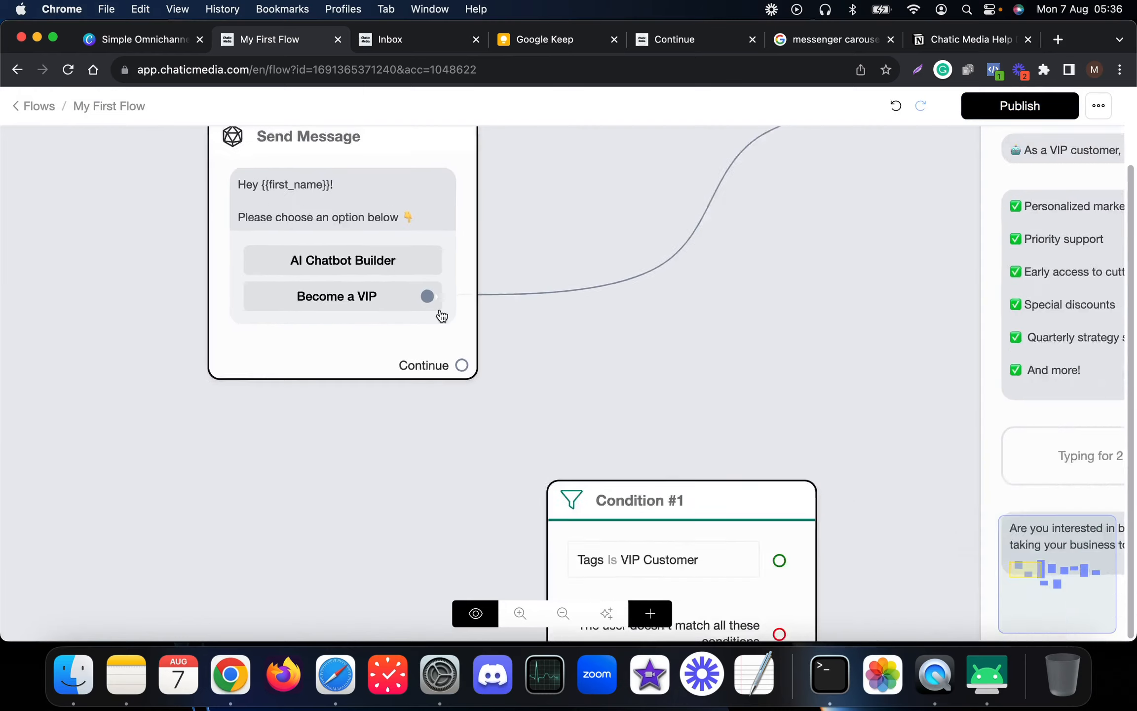
left_click_drag(541, 419, 393, 424)
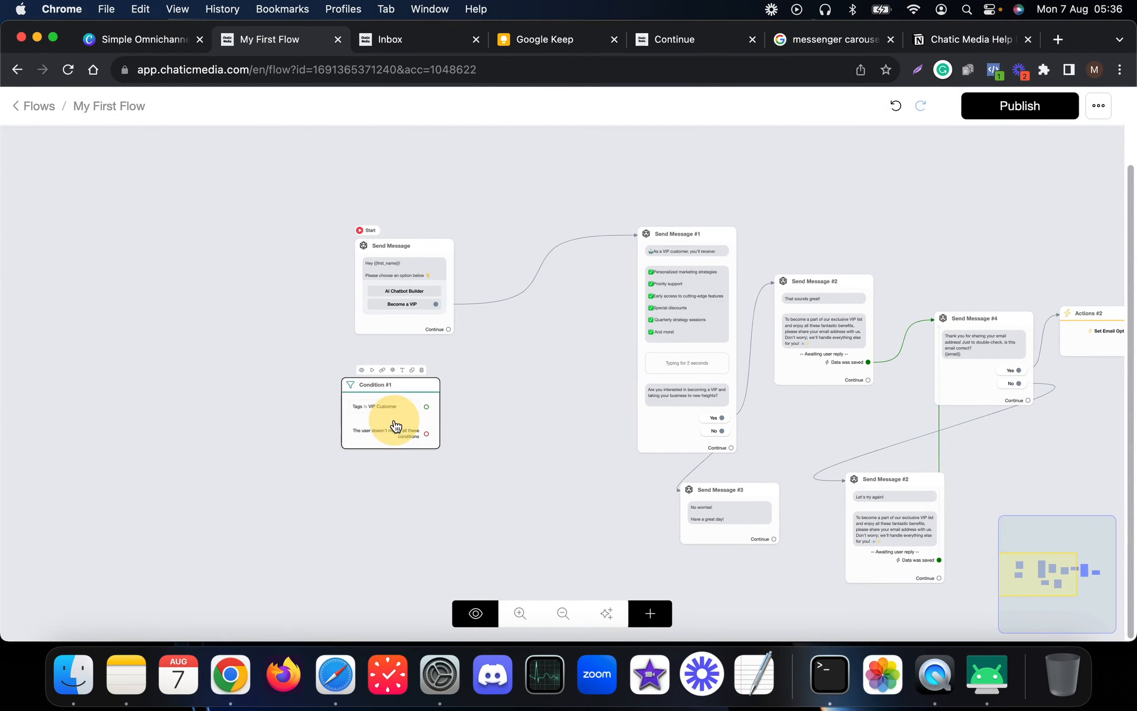
scroll(387, 406, "up", 5)
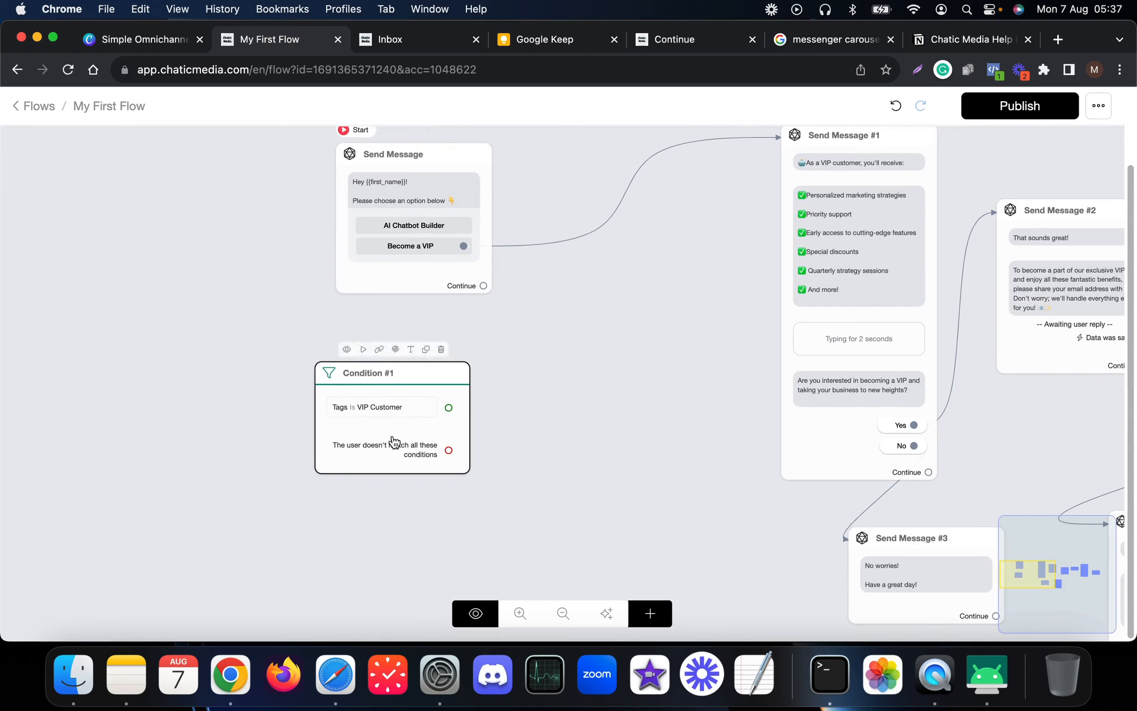
- Make Condition #1 the starting step, placed left of the welcome Send Message node
left_click_drag(431, 441, 322, 424)
left_click(253, 332)
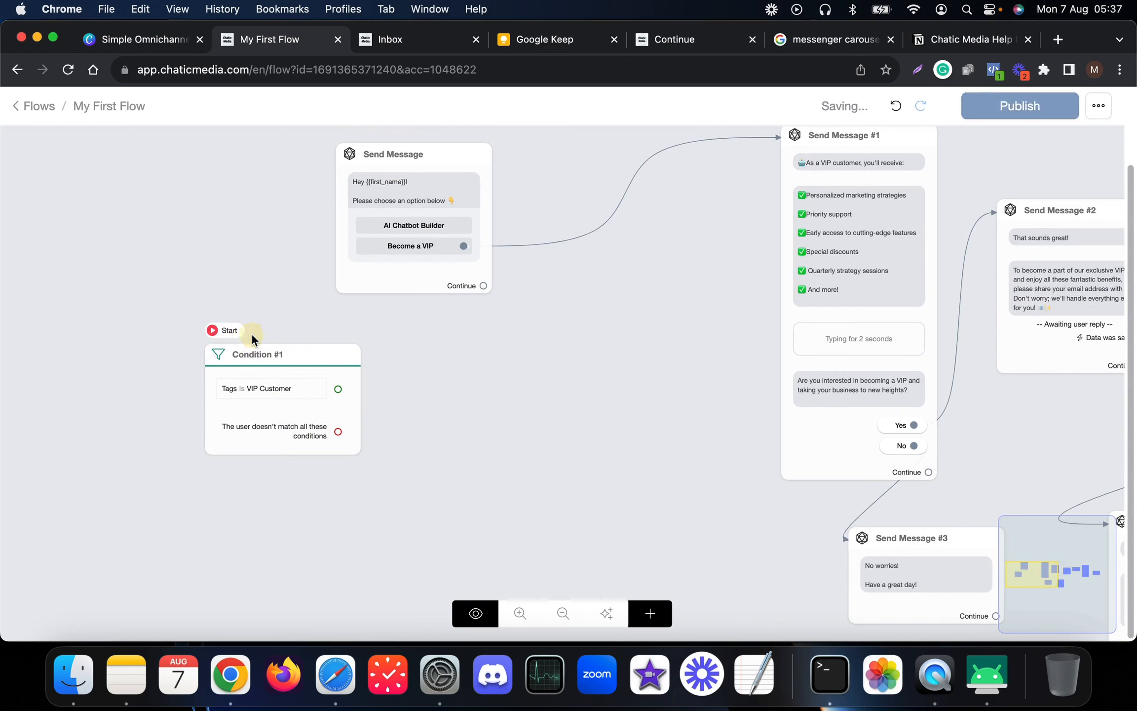
left_click_drag(266, 393, 160, 306)
left_click_drag(401, 186, 449, 230)
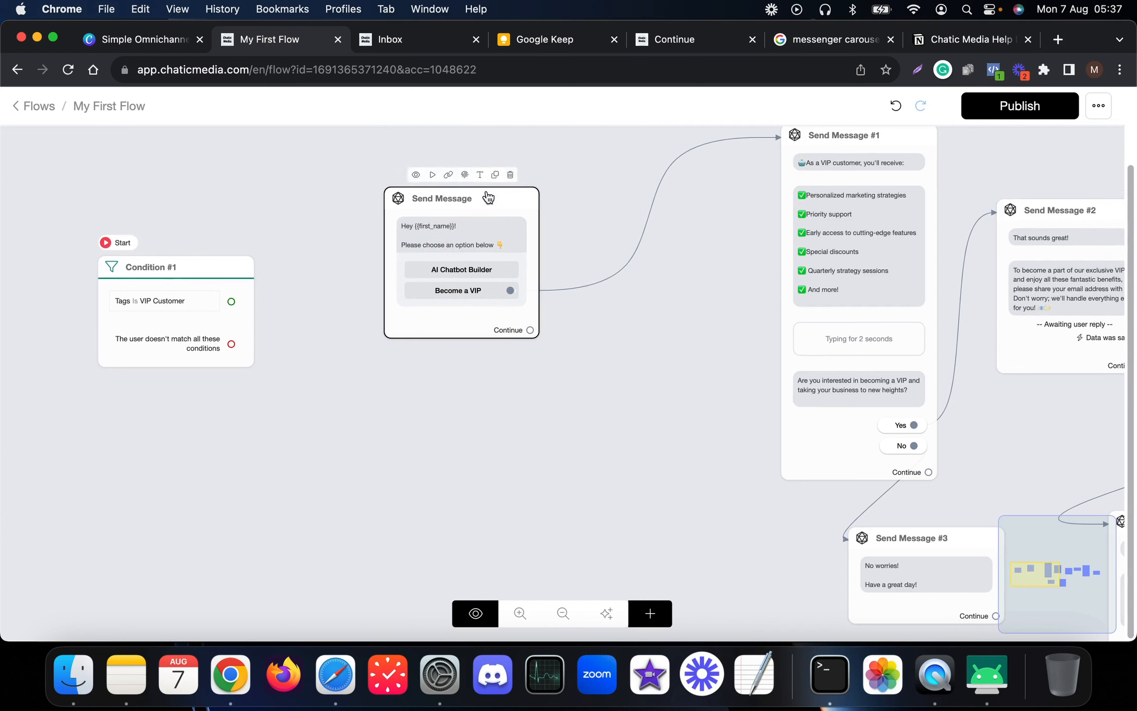
- Duplicate the welcome message below it, wiring VIP matches to the copy and non-matches to the original
left_click(494, 175)
left_click_drag(486, 289, 430, 437)
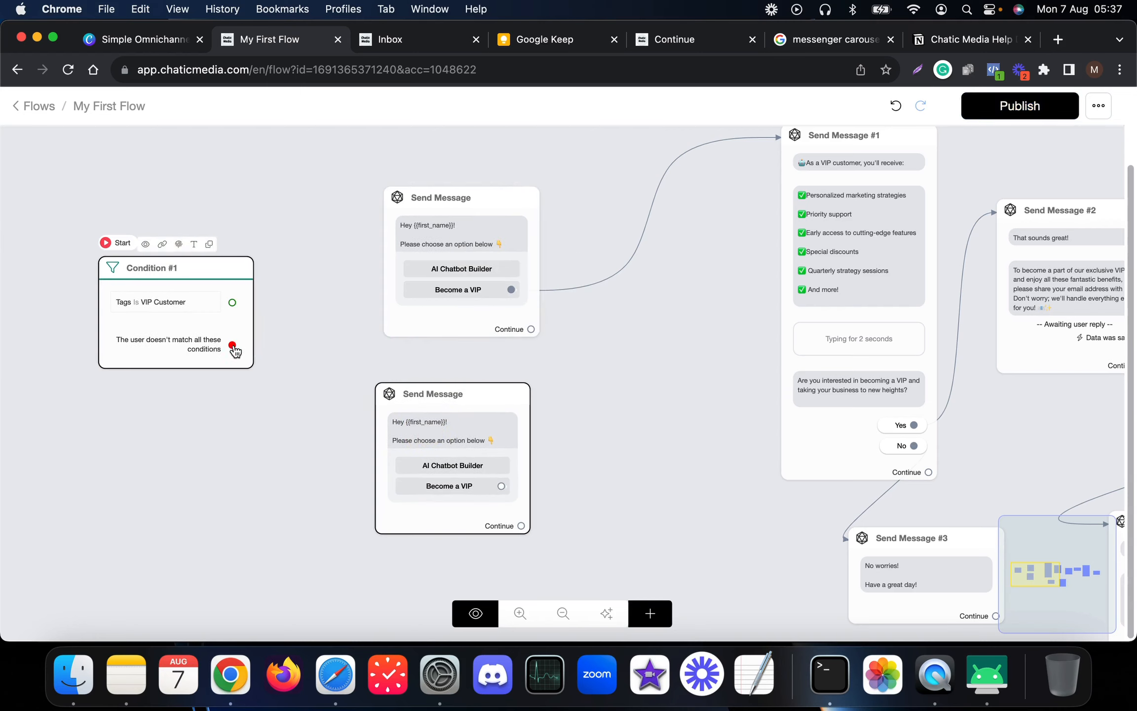
left_click_drag(232, 345, 470, 245)
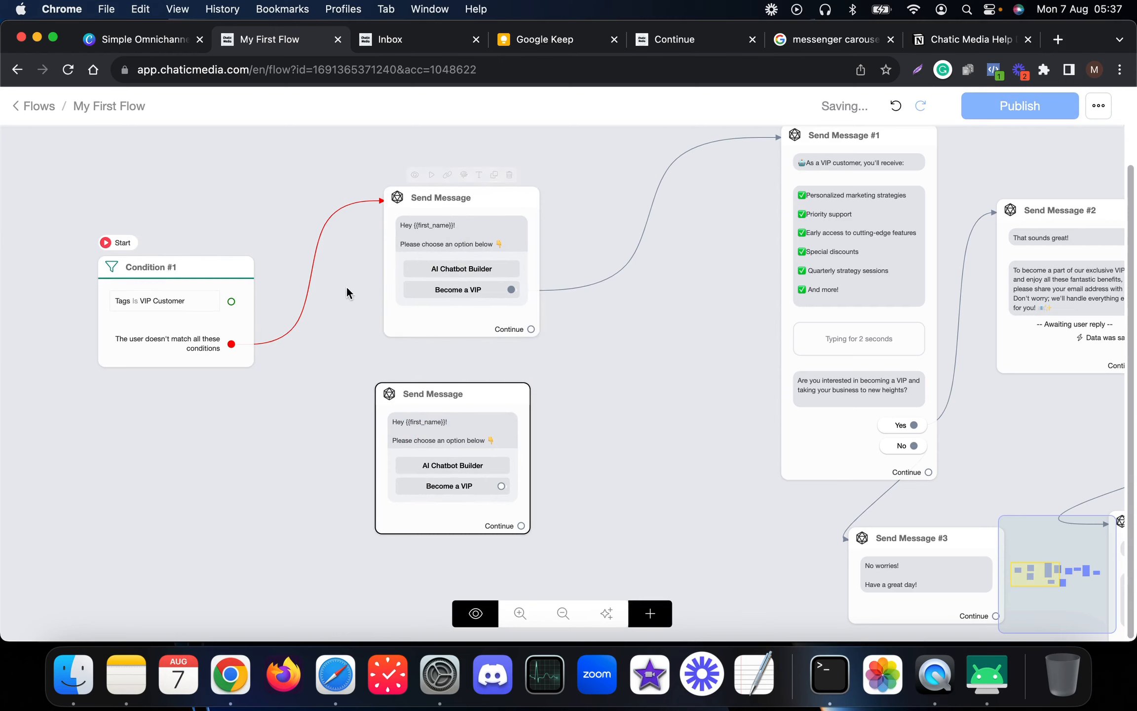
left_click_drag(231, 302, 436, 437)
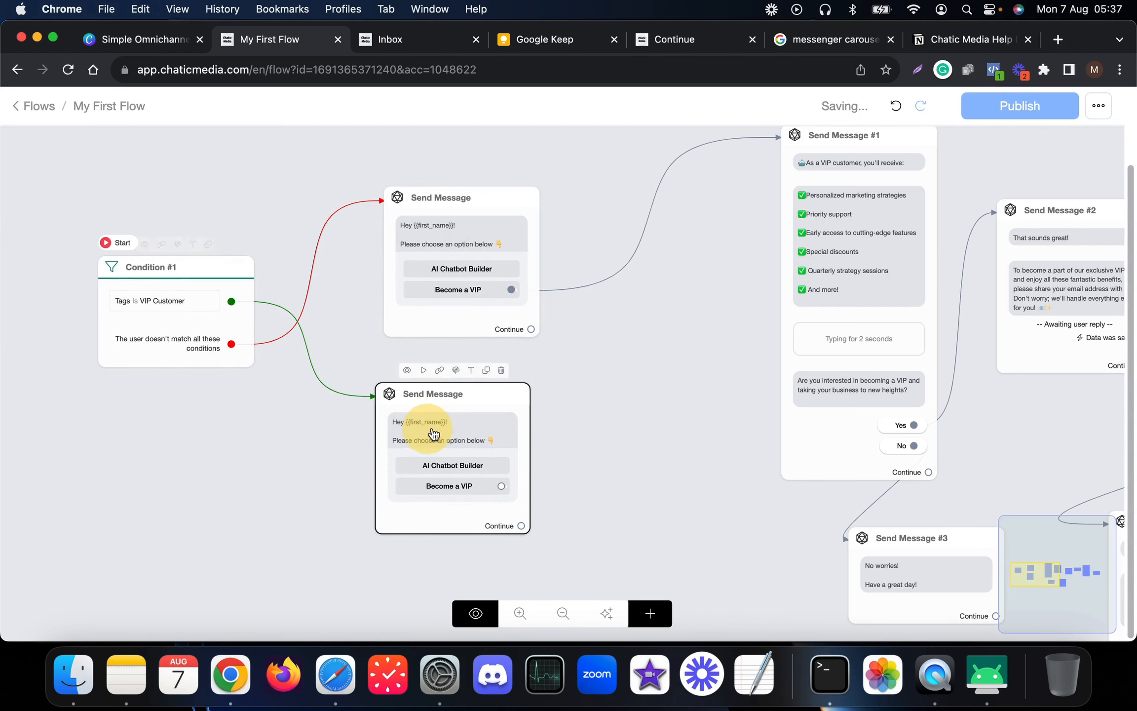
- Delete the Become a VIP button from the lower VIP welcome message
left_click(454, 430)
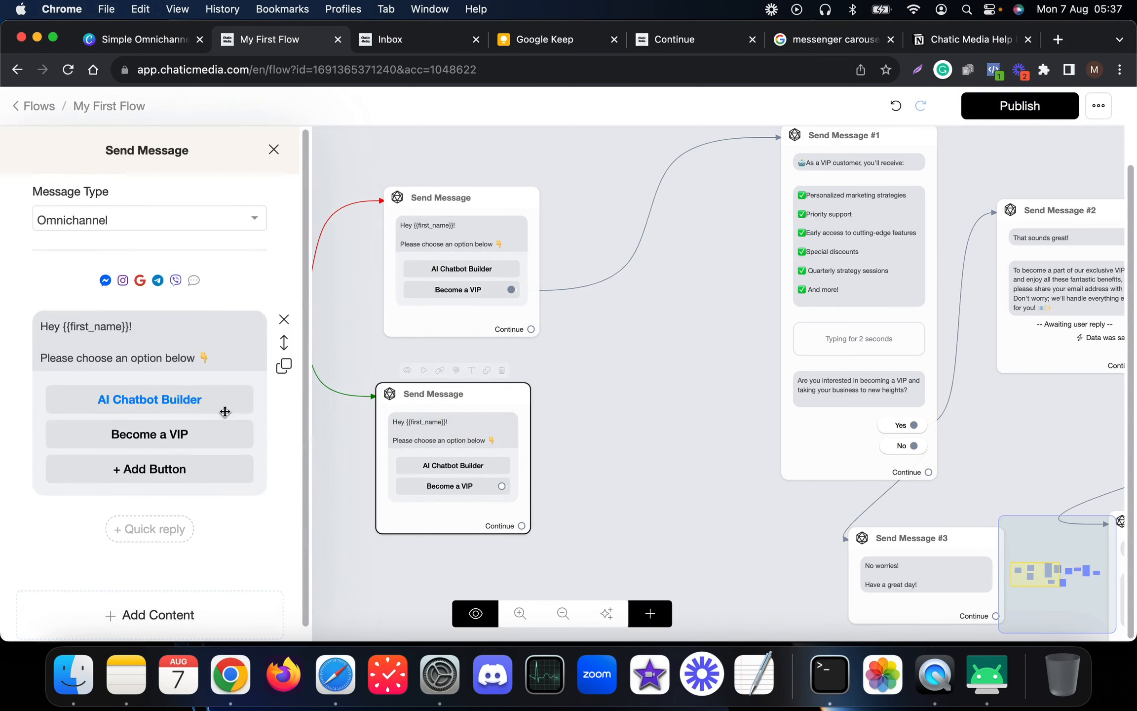
left_click(160, 444)
left_click(365, 596)
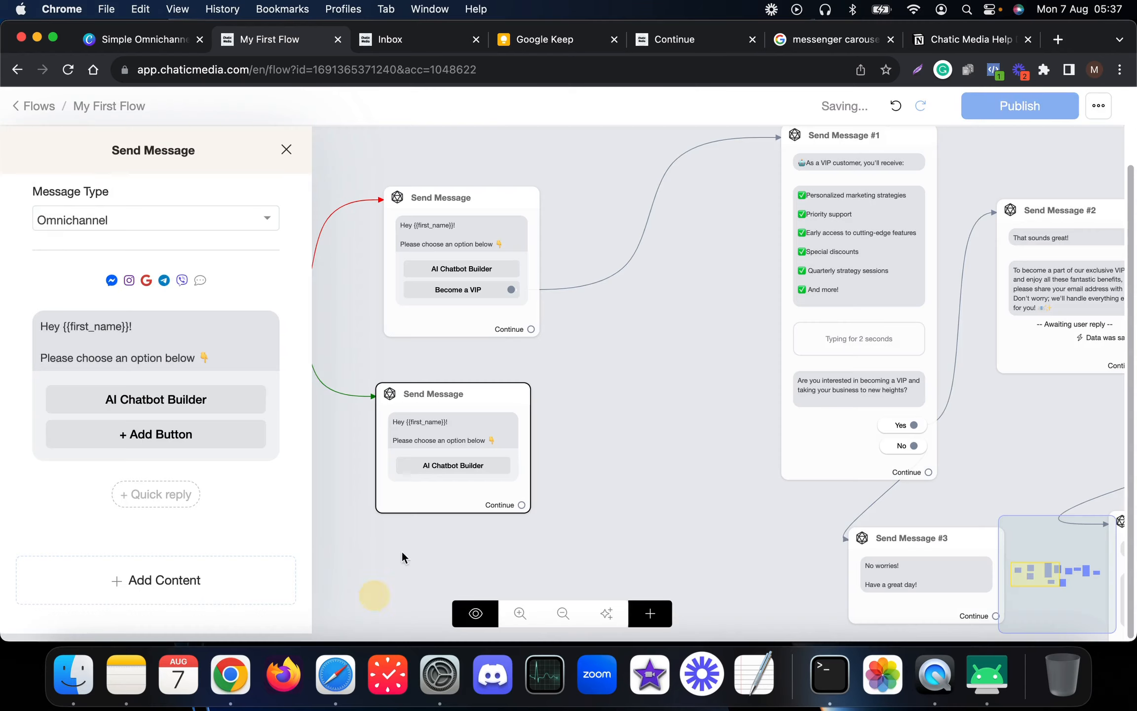
scroll(447, 455, "up", 5)
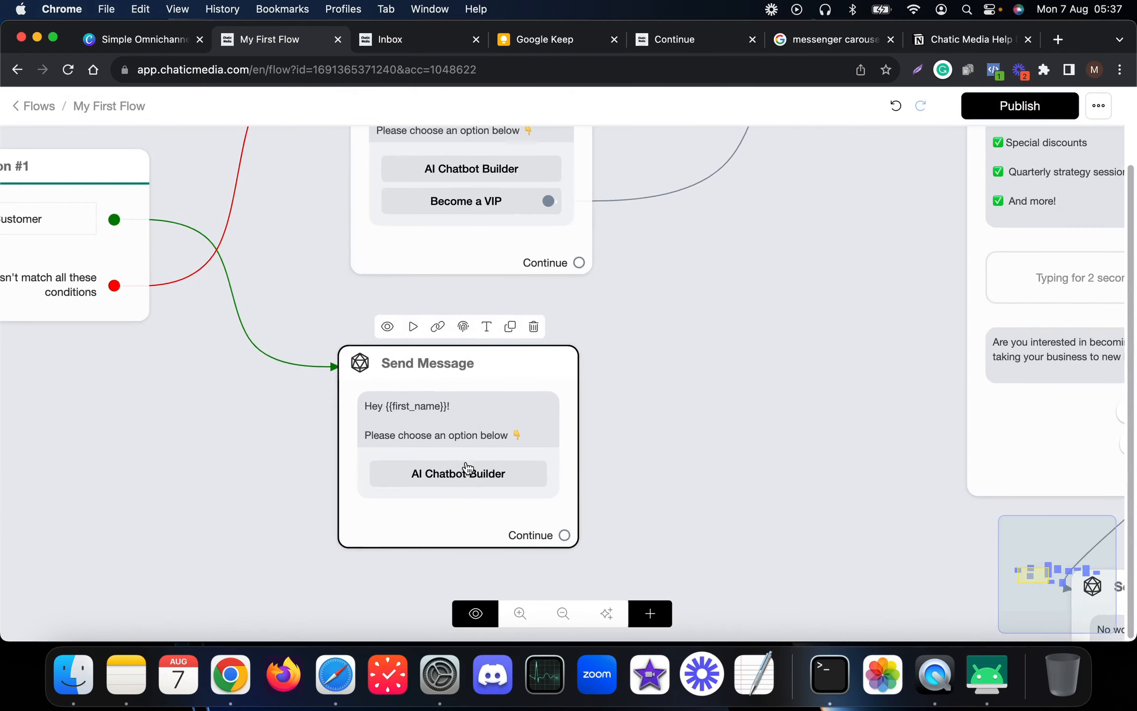
scroll(466, 466, "down", 5)
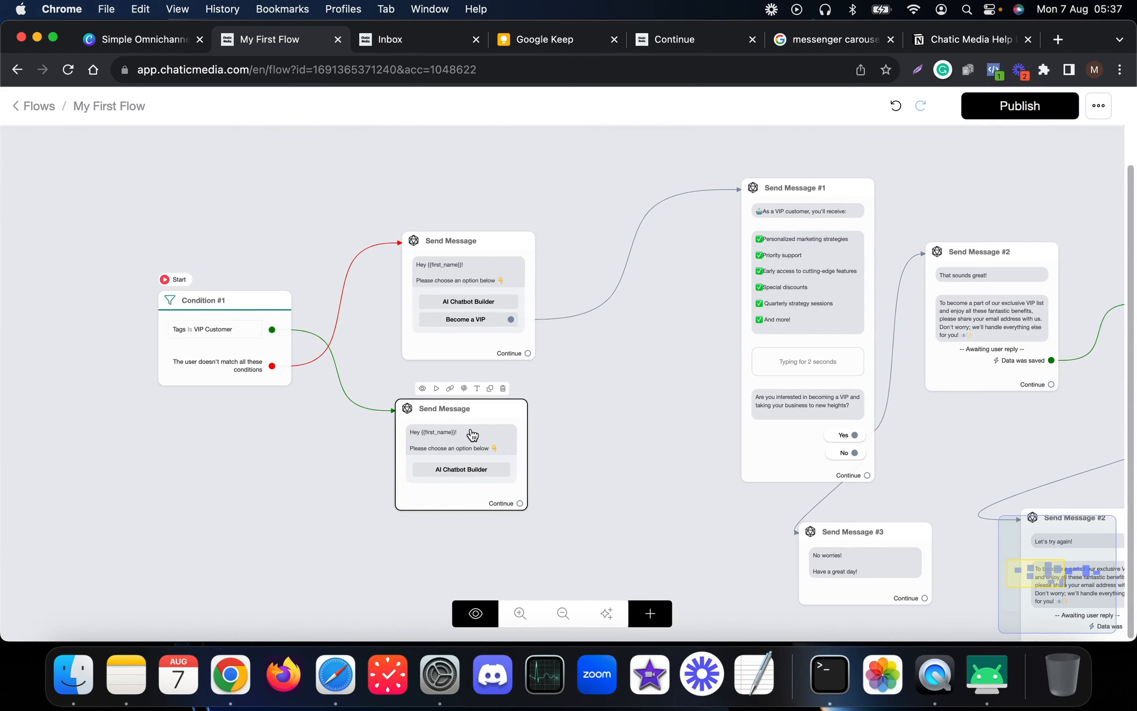
- Publish the updated flow and bring the scrcpy phone mirror forward
left_click(1011, 104)
mouse_move(255, 366)
mouse_move(412, 447)
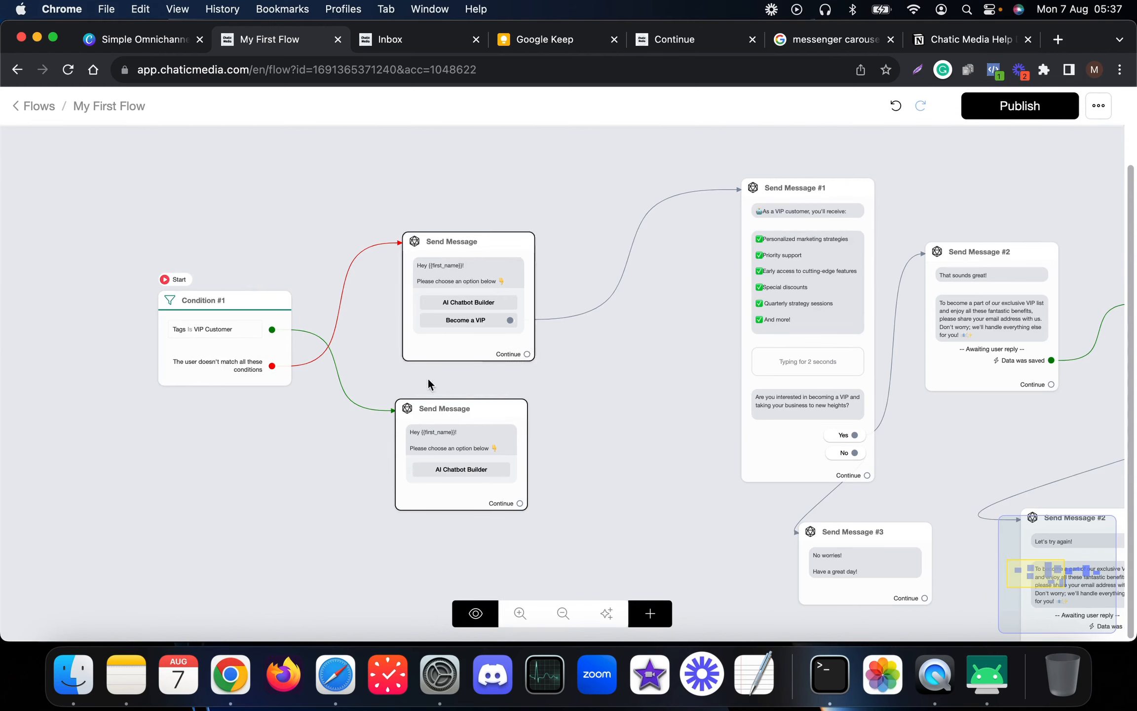
left_click(980, 688)
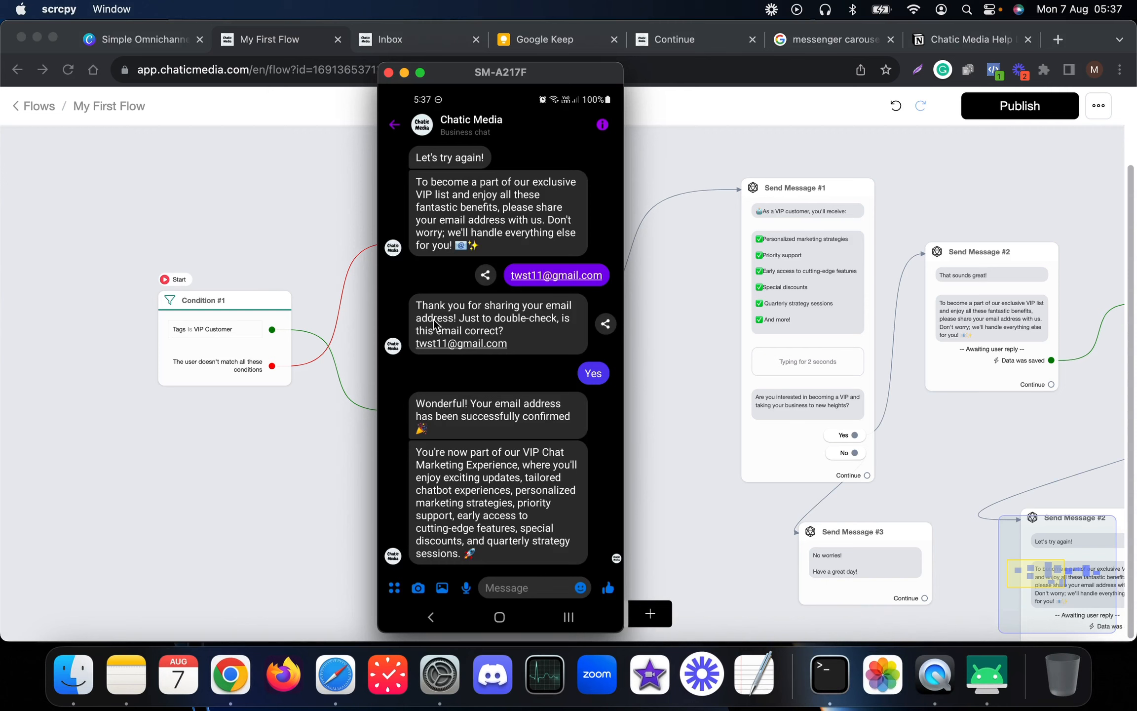
- Preview the flow on Messenger and view the VIP greeting with only AI CHATBOT BUILDER on the phone
left_click(402, 44)
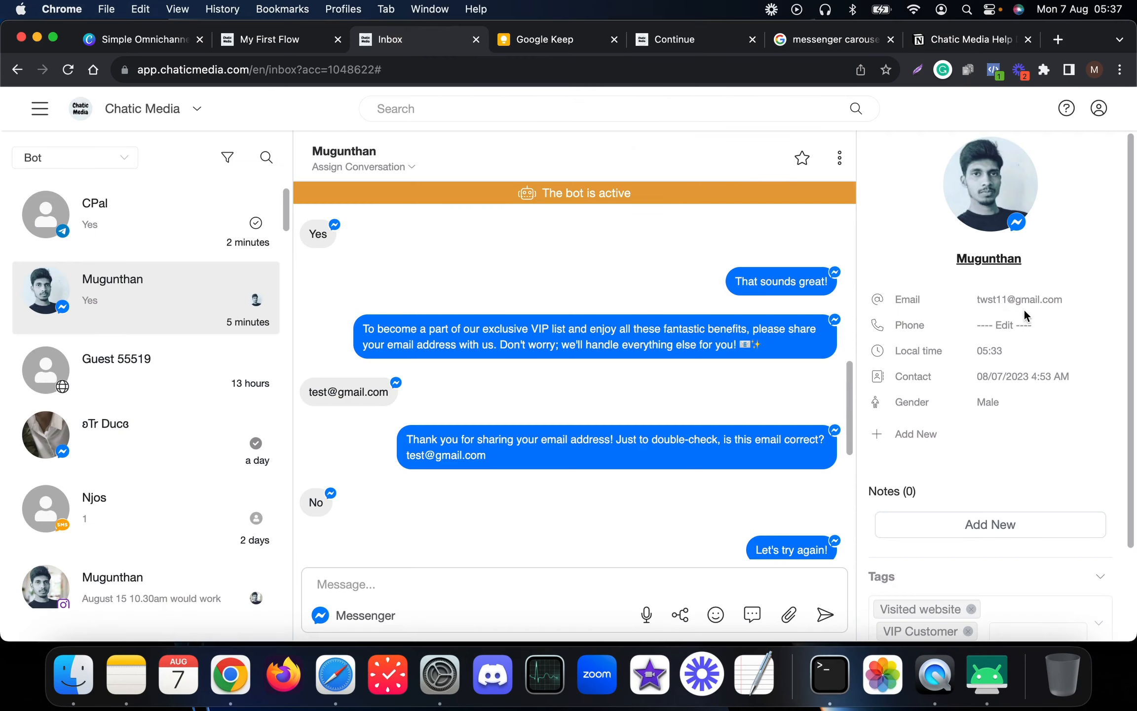
left_click(288, 48)
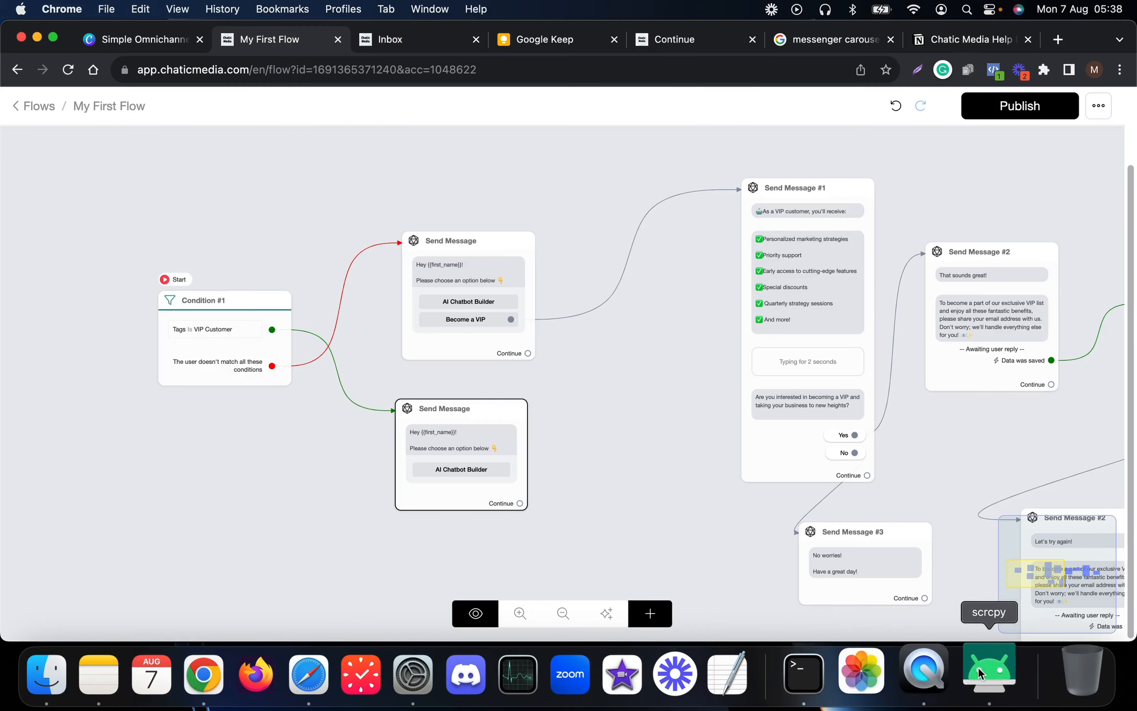
left_click(1004, 671)
left_click_drag(514, 79, 766, 89)
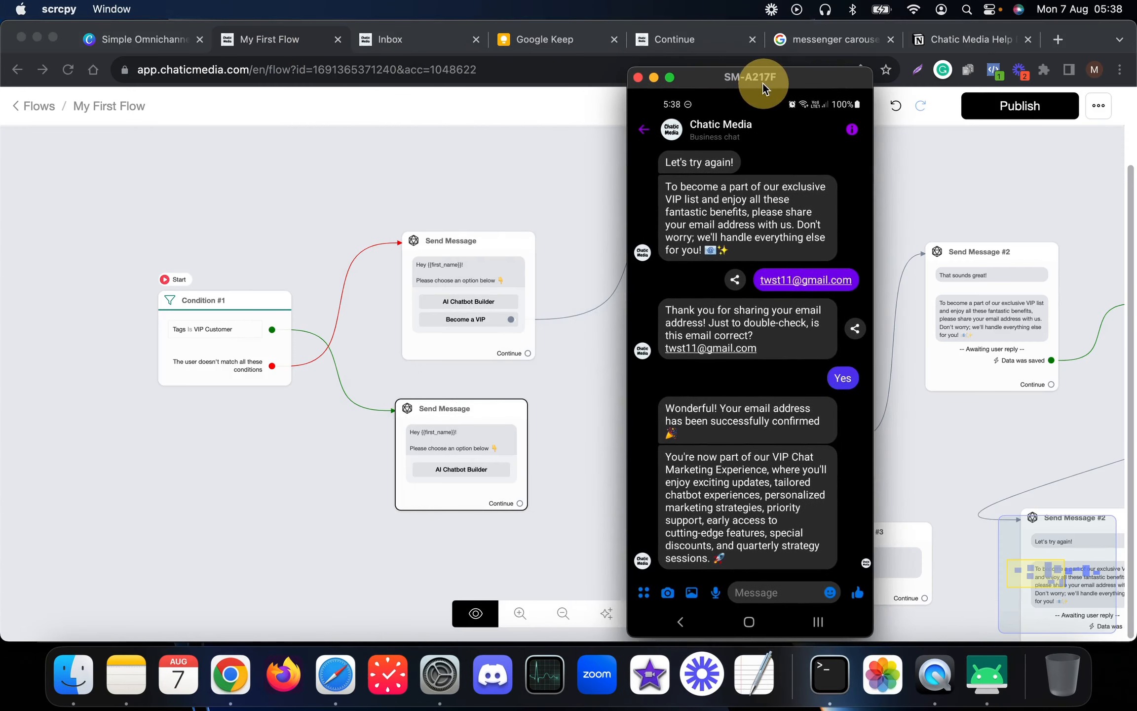
left_click(475, 612)
left_click(475, 611)
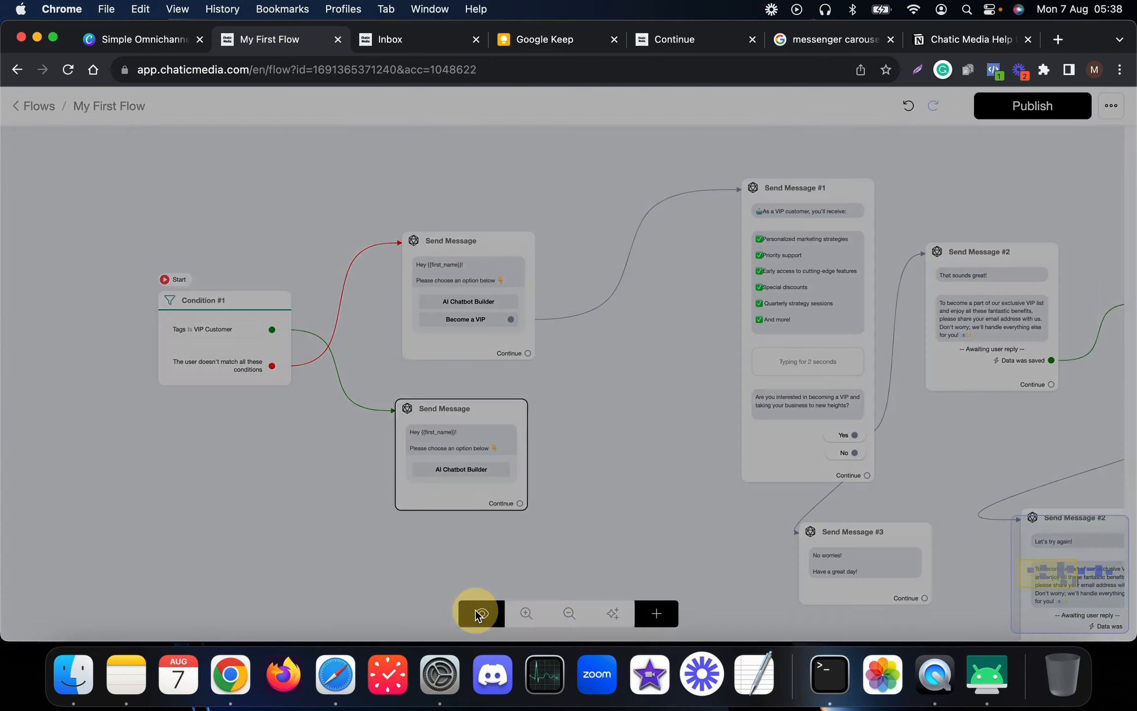
left_click(683, 212)
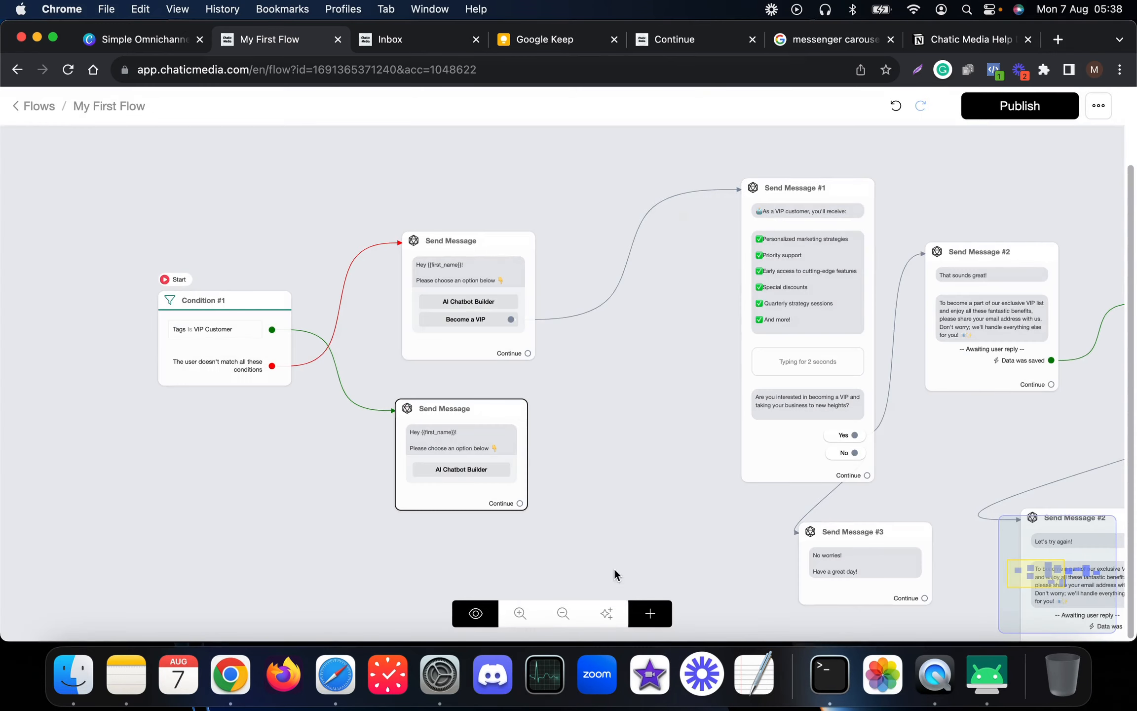
left_click(987, 682)
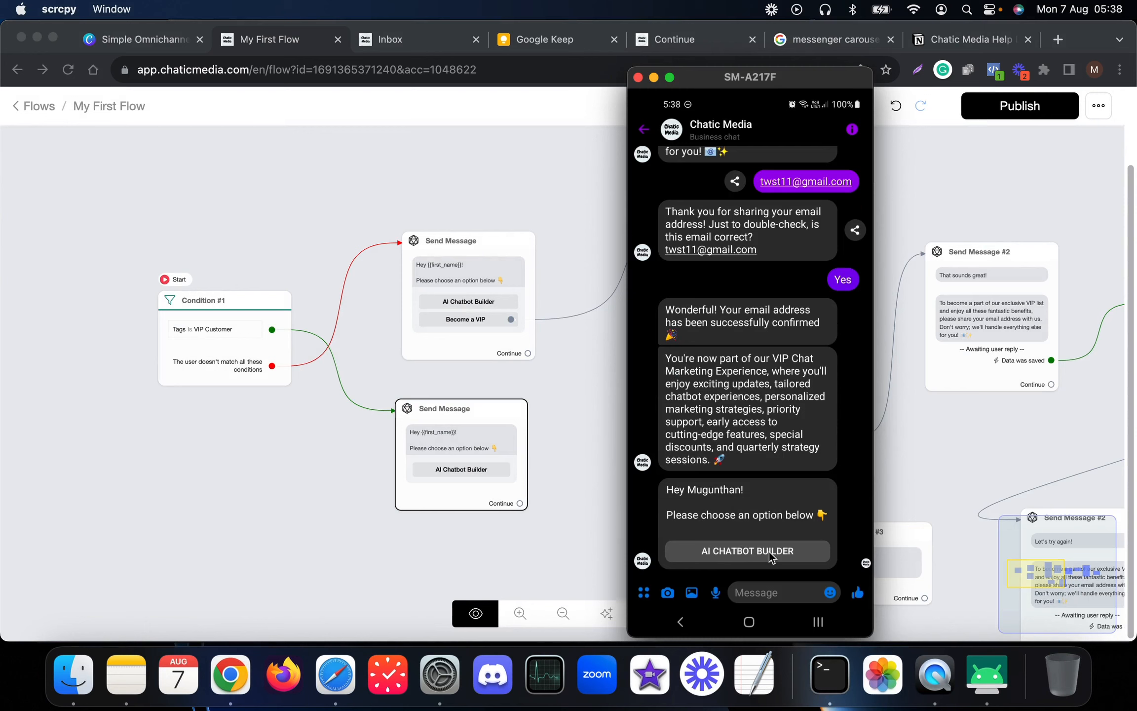
- Add a second button named Offers to the VIP welcome message
left_click(591, 545)
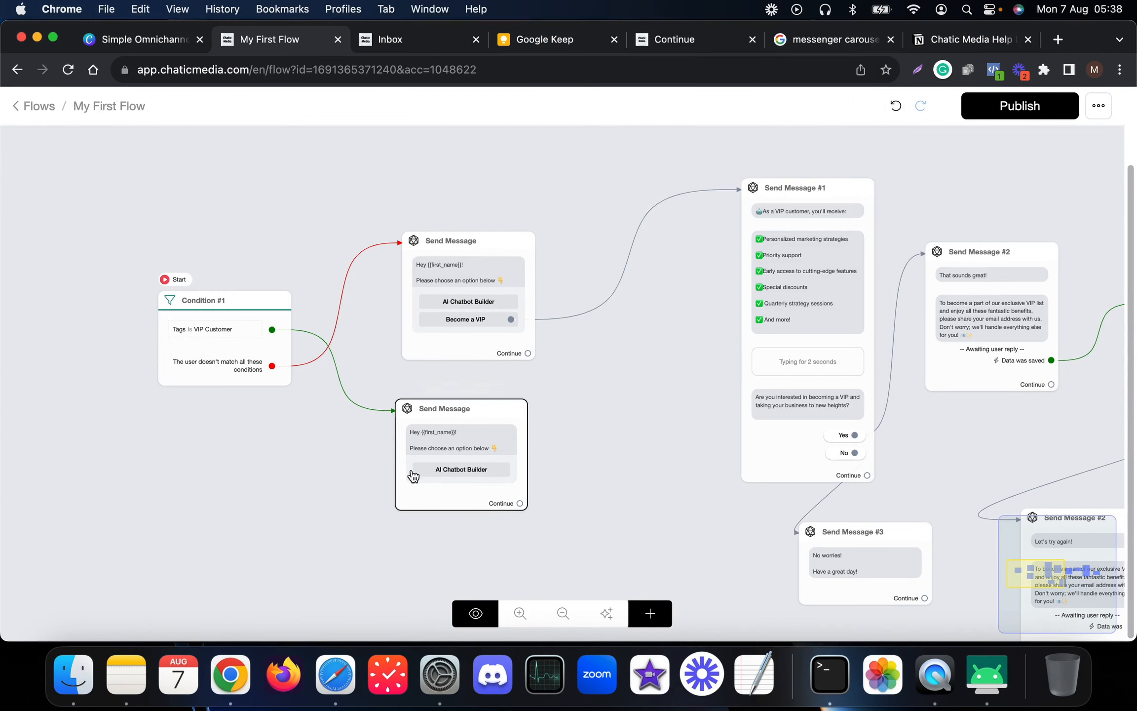
left_click(474, 500)
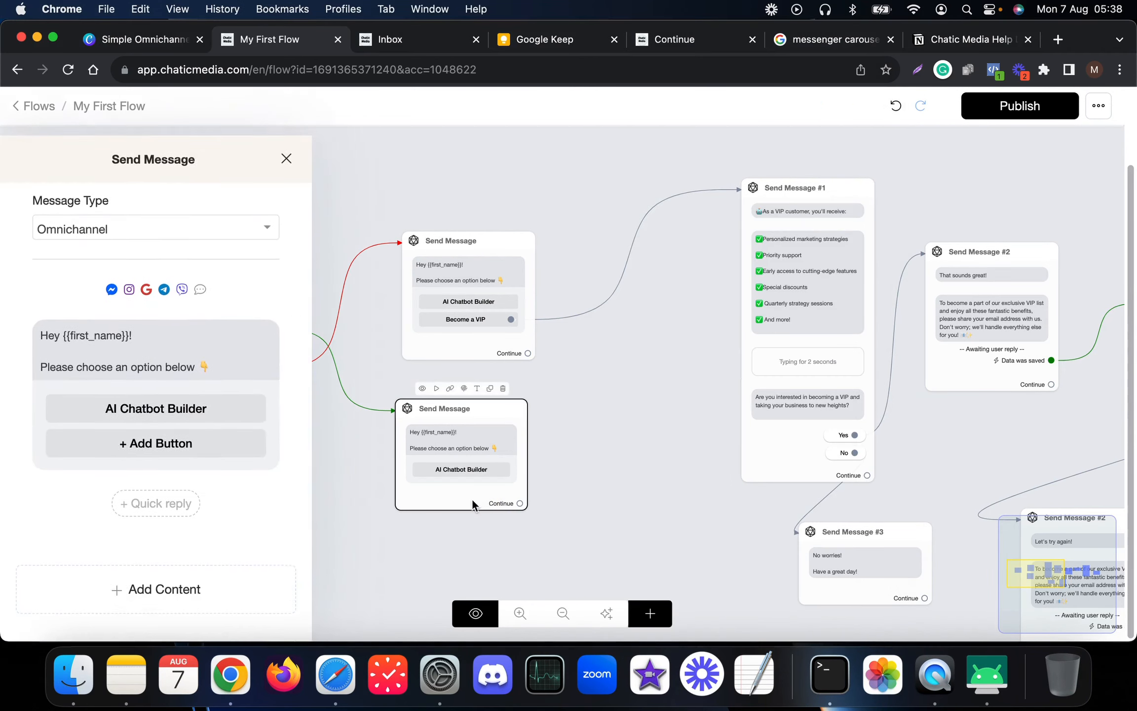
left_click(150, 437)
left_click(158, 434)
triple_click(444, 185)
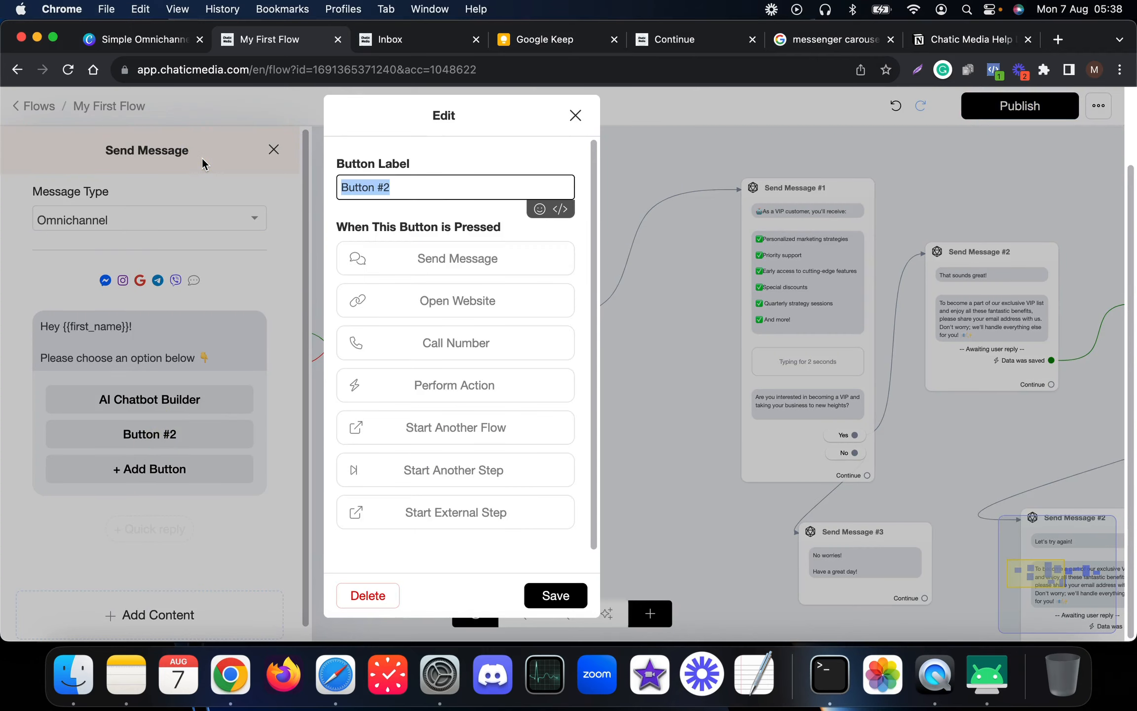
type("Offers")
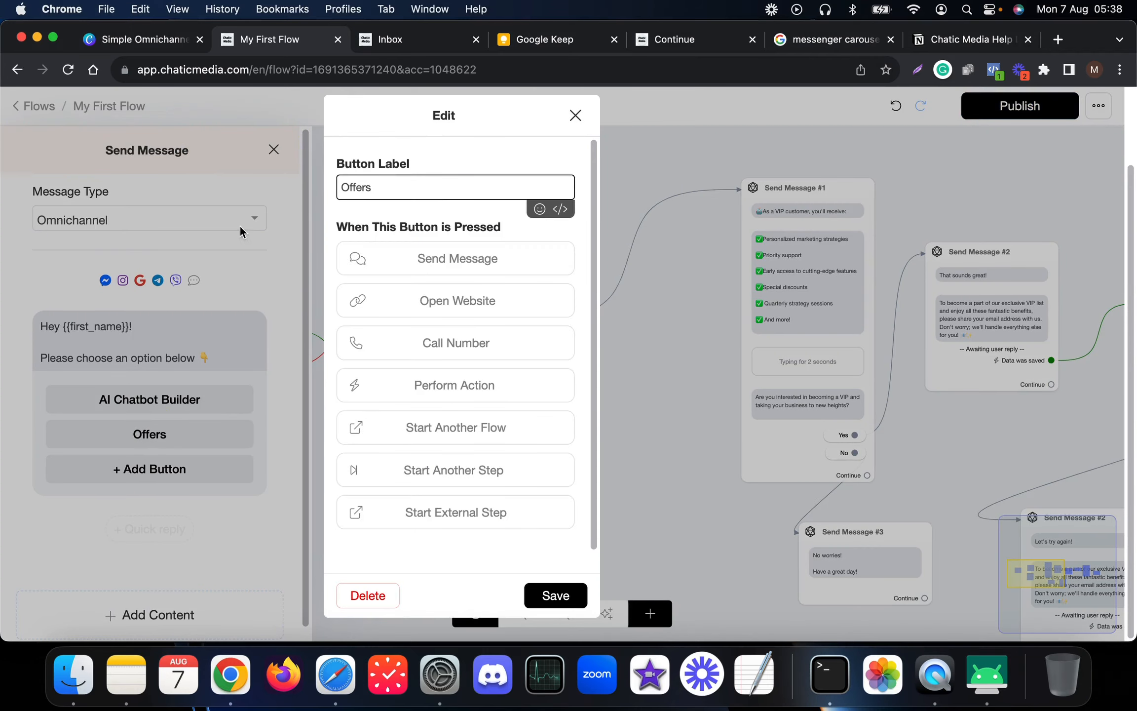
left_click(577, 596)
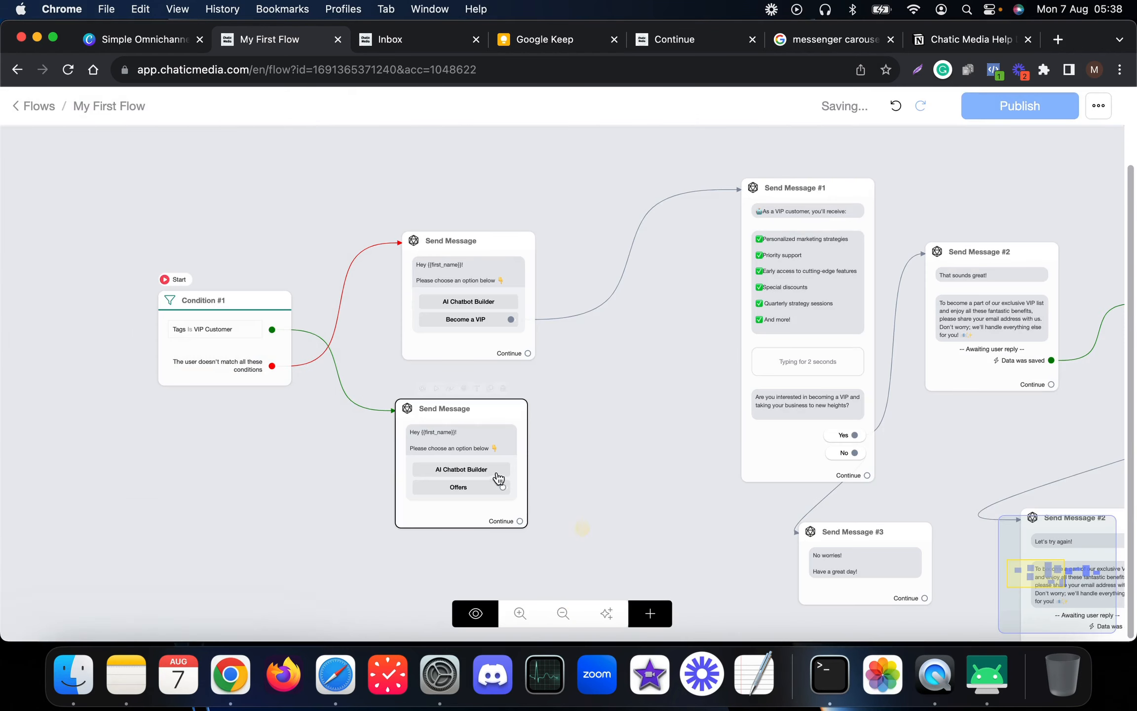
- Connect the Offers button to a new Start Flow node, deleting the accidental Send Message #7
left_click_drag(504, 489, 580, 474)
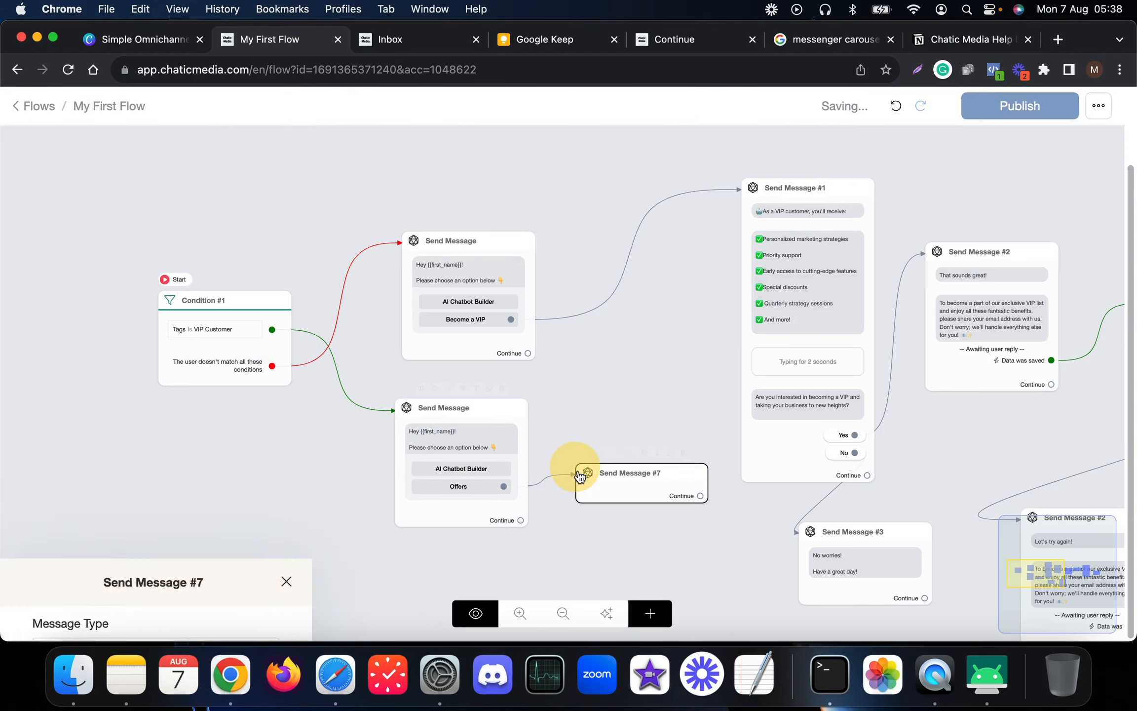
left_click(607, 506)
left_click(683, 453)
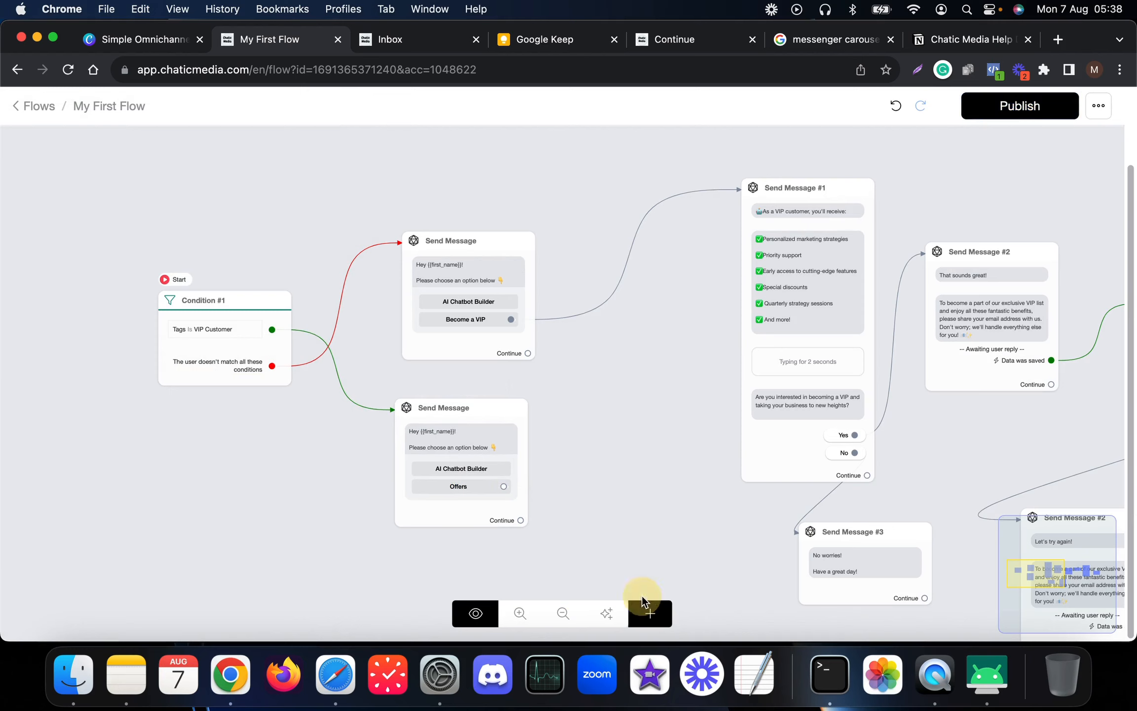
left_click(649, 613)
left_click(691, 386)
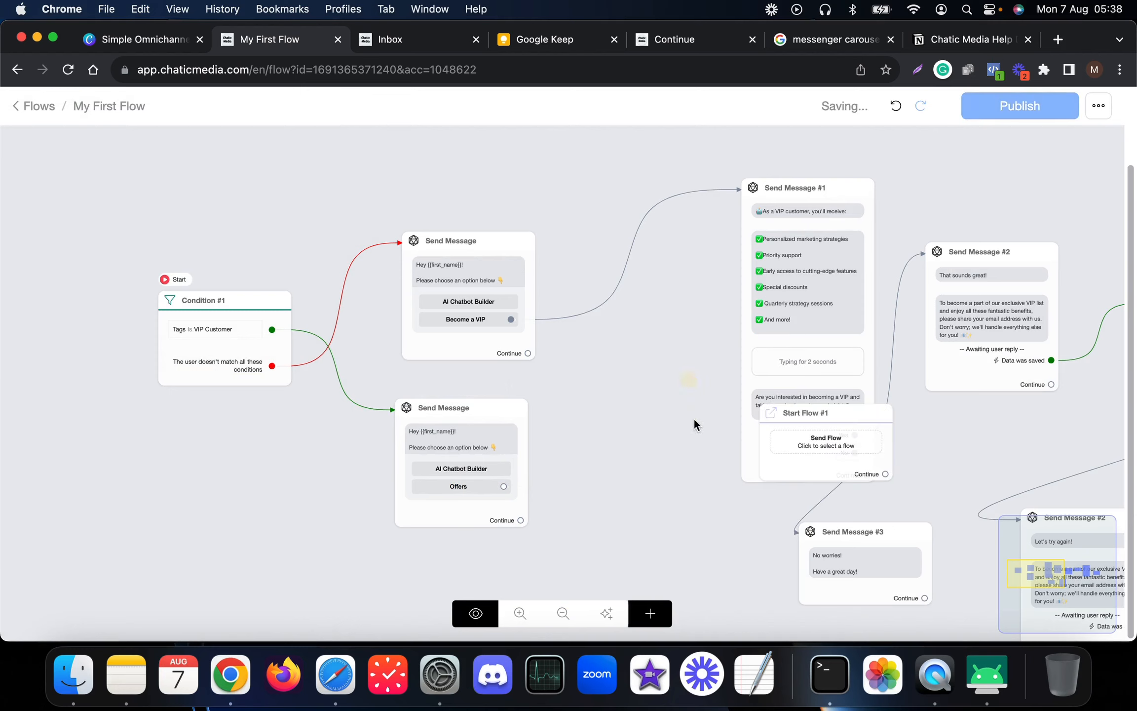
left_click_drag(776, 429, 645, 496)
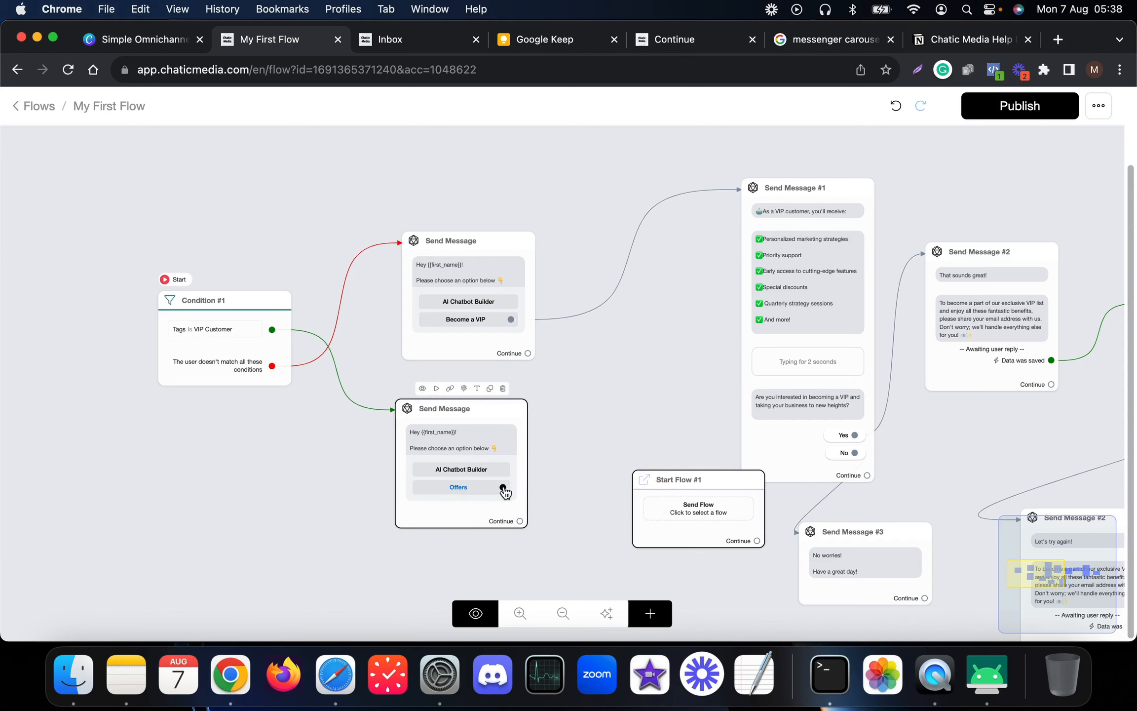
mouse_move(503, 487)
left_mouse_down()
mouse_move(666, 493)
mouse_move(616, 499)
left_mouse_up()
- Open Start Flow #1's flow list and close it without choosing a target flow
left_click(616, 500)
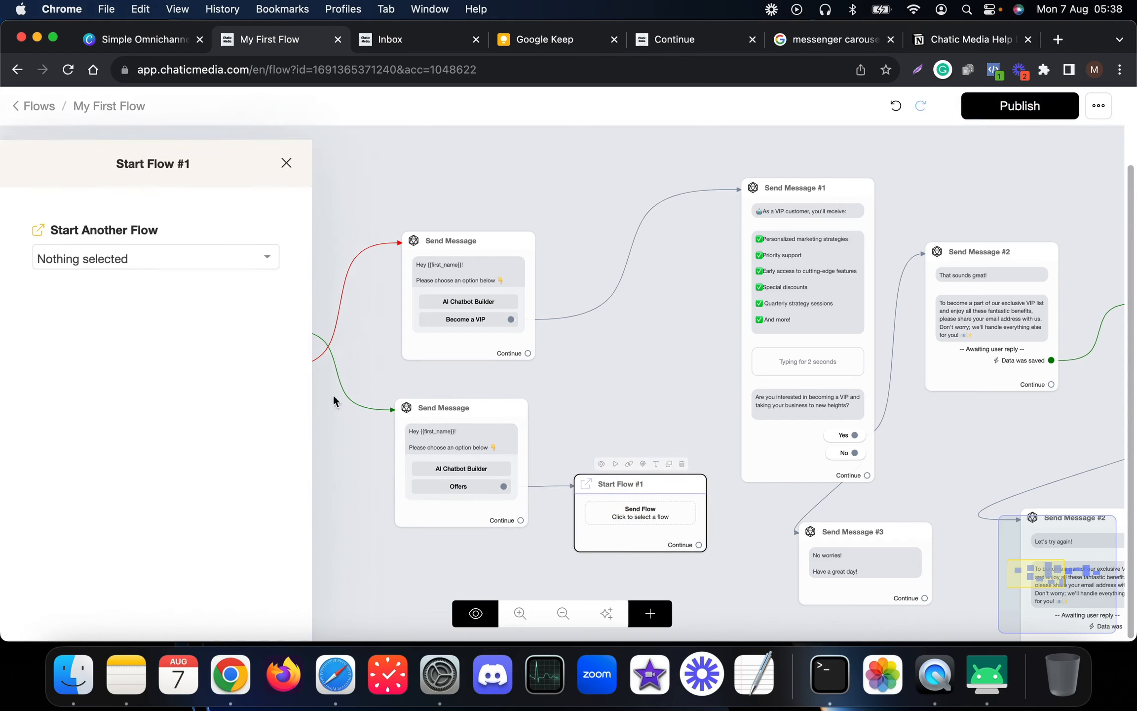
left_click(87, 247)
scroll(141, 414, "down", 2)
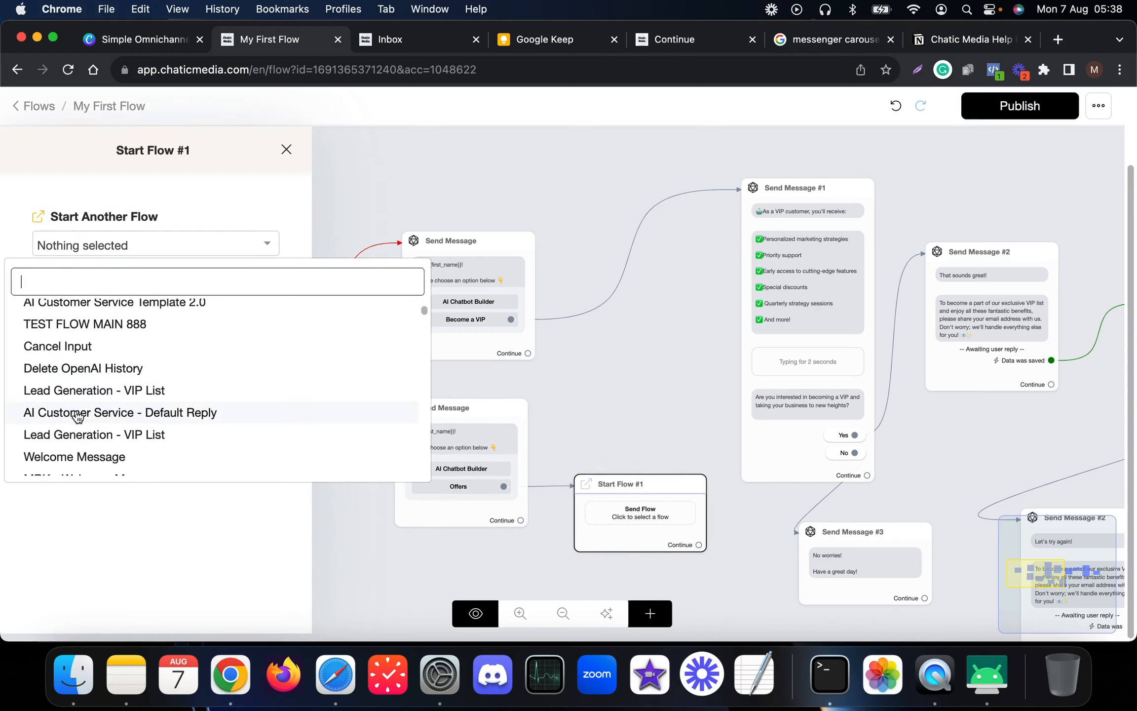
left_click(631, 433)
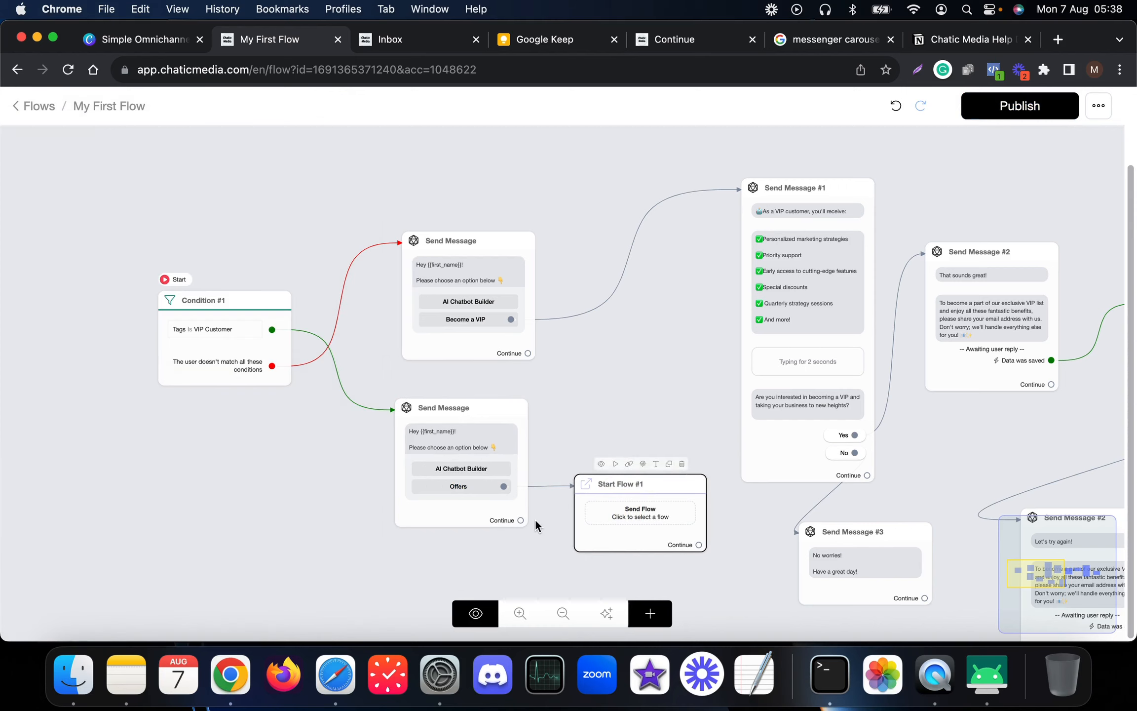